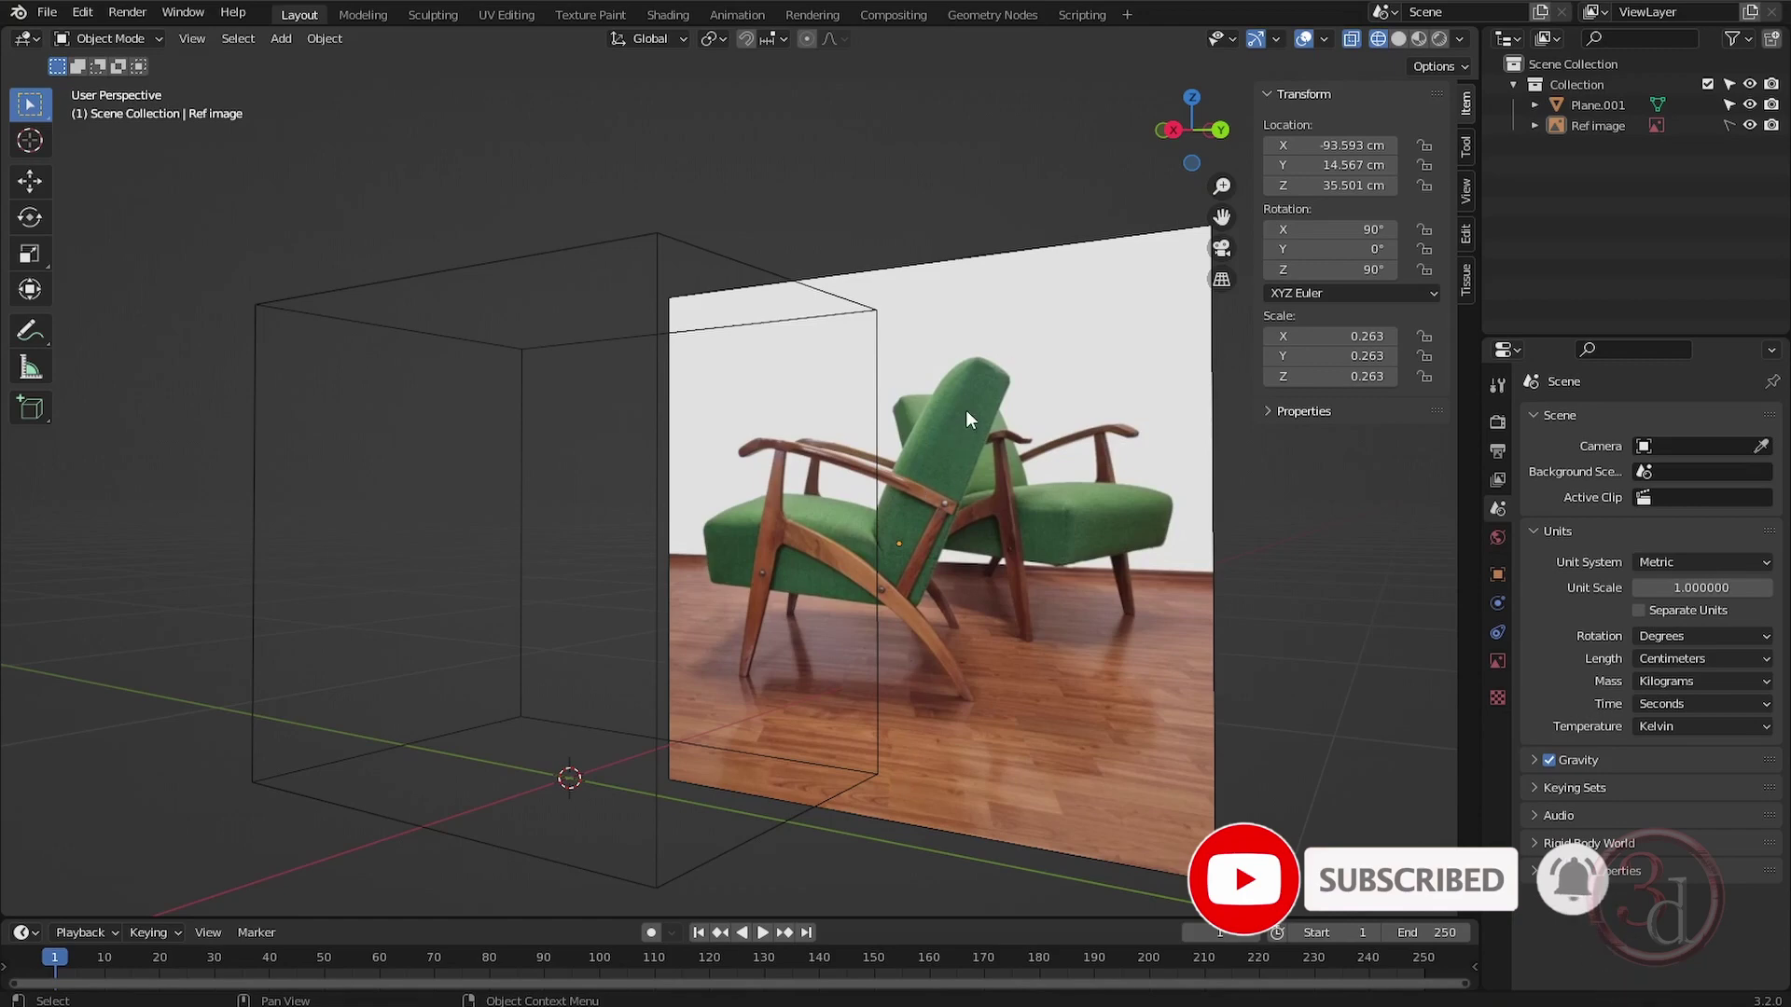
View the reference photo face-on in Right Orthographic and zoom in.
middle_drag(808, 556, 1079, 220)
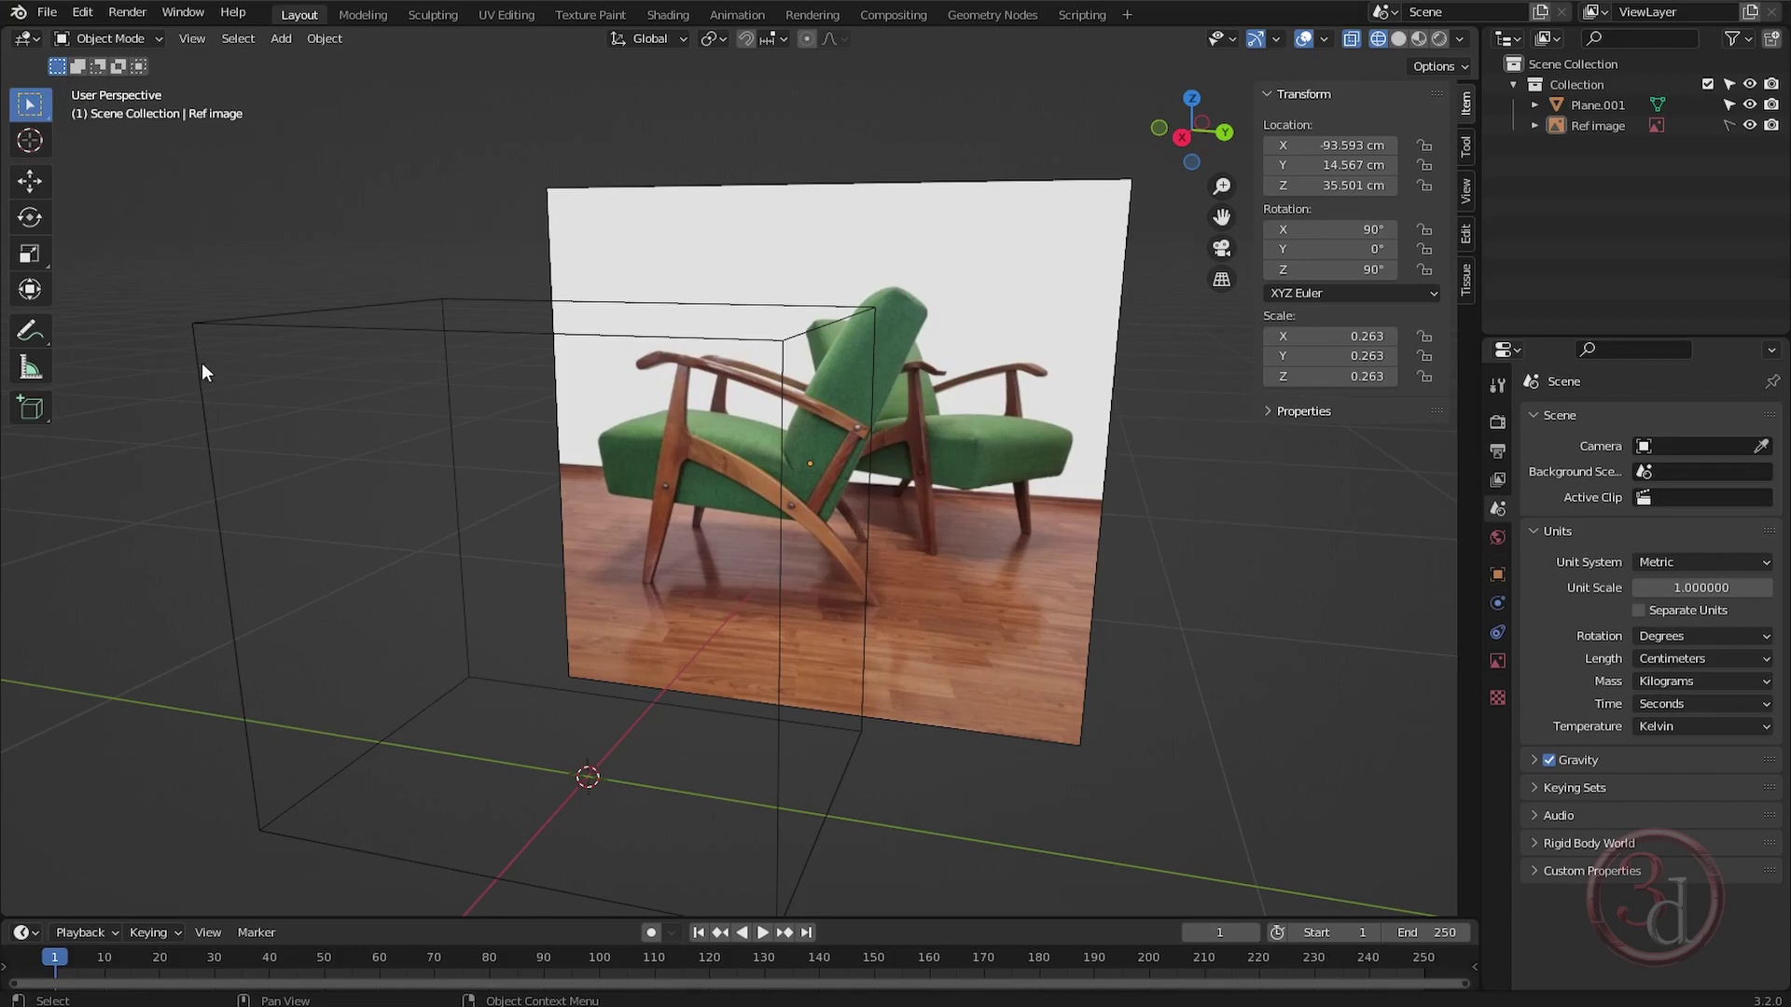
shift+middle_drag(651, 856, 657, 707)
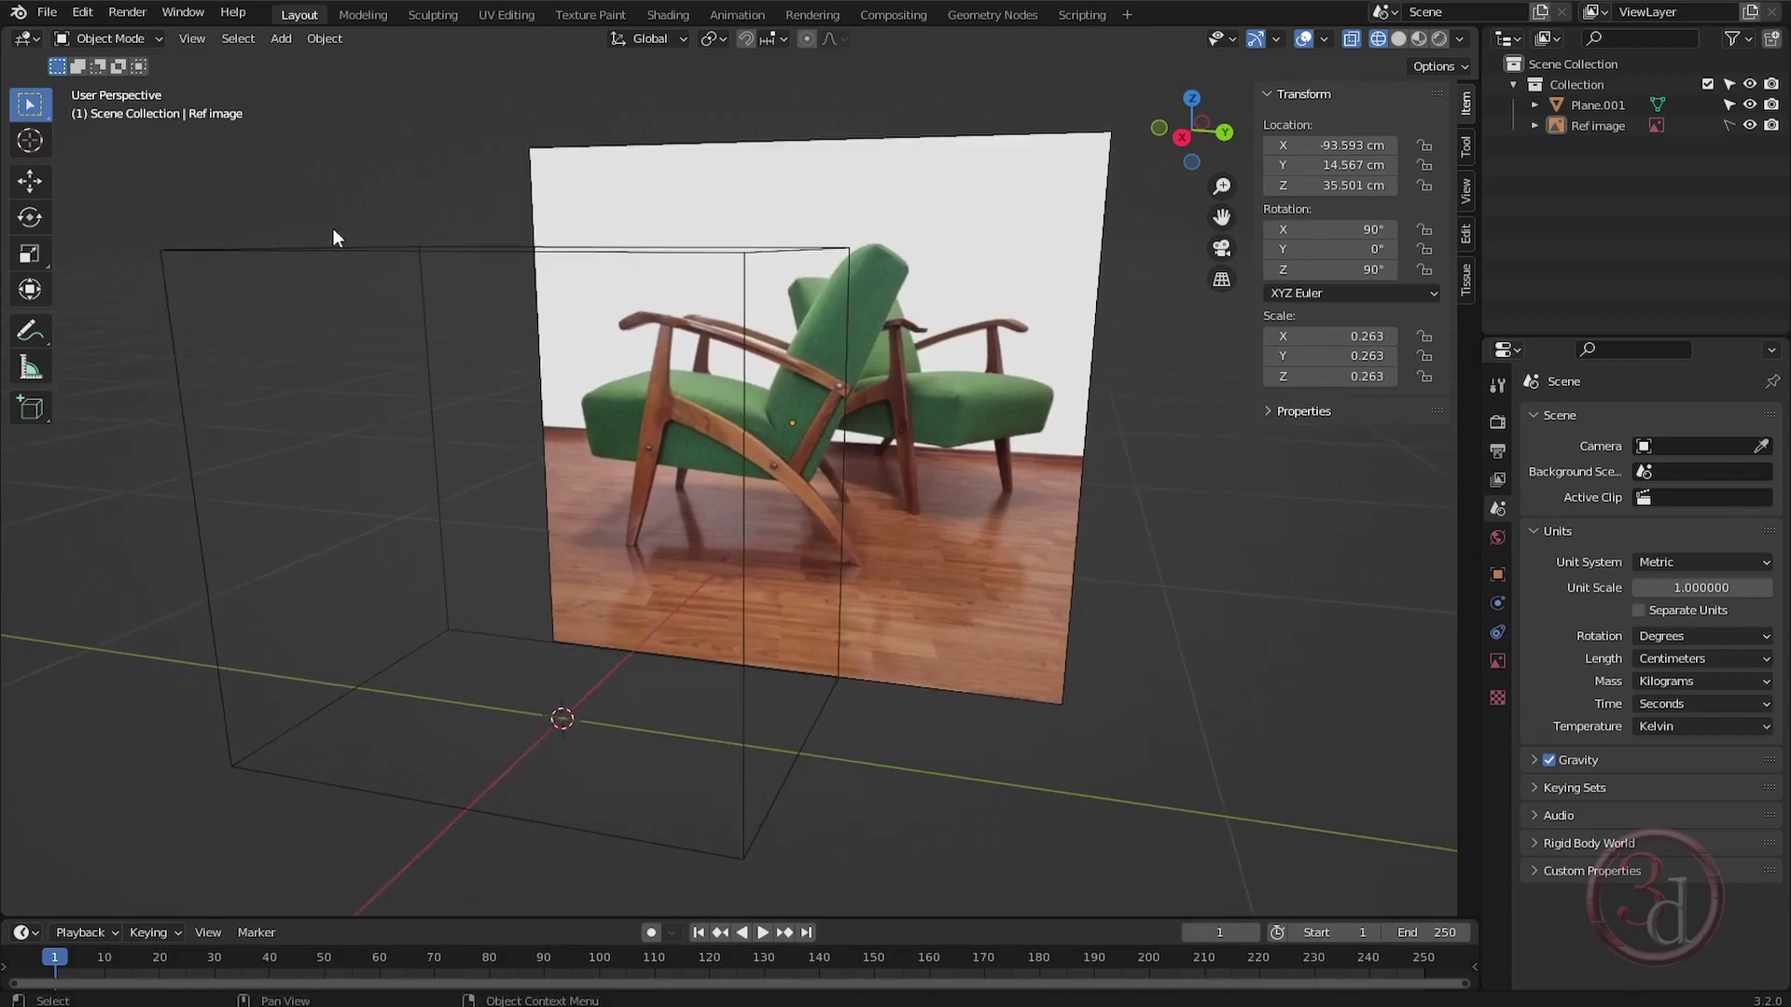
middle_drag(793, 715, 844, 665)
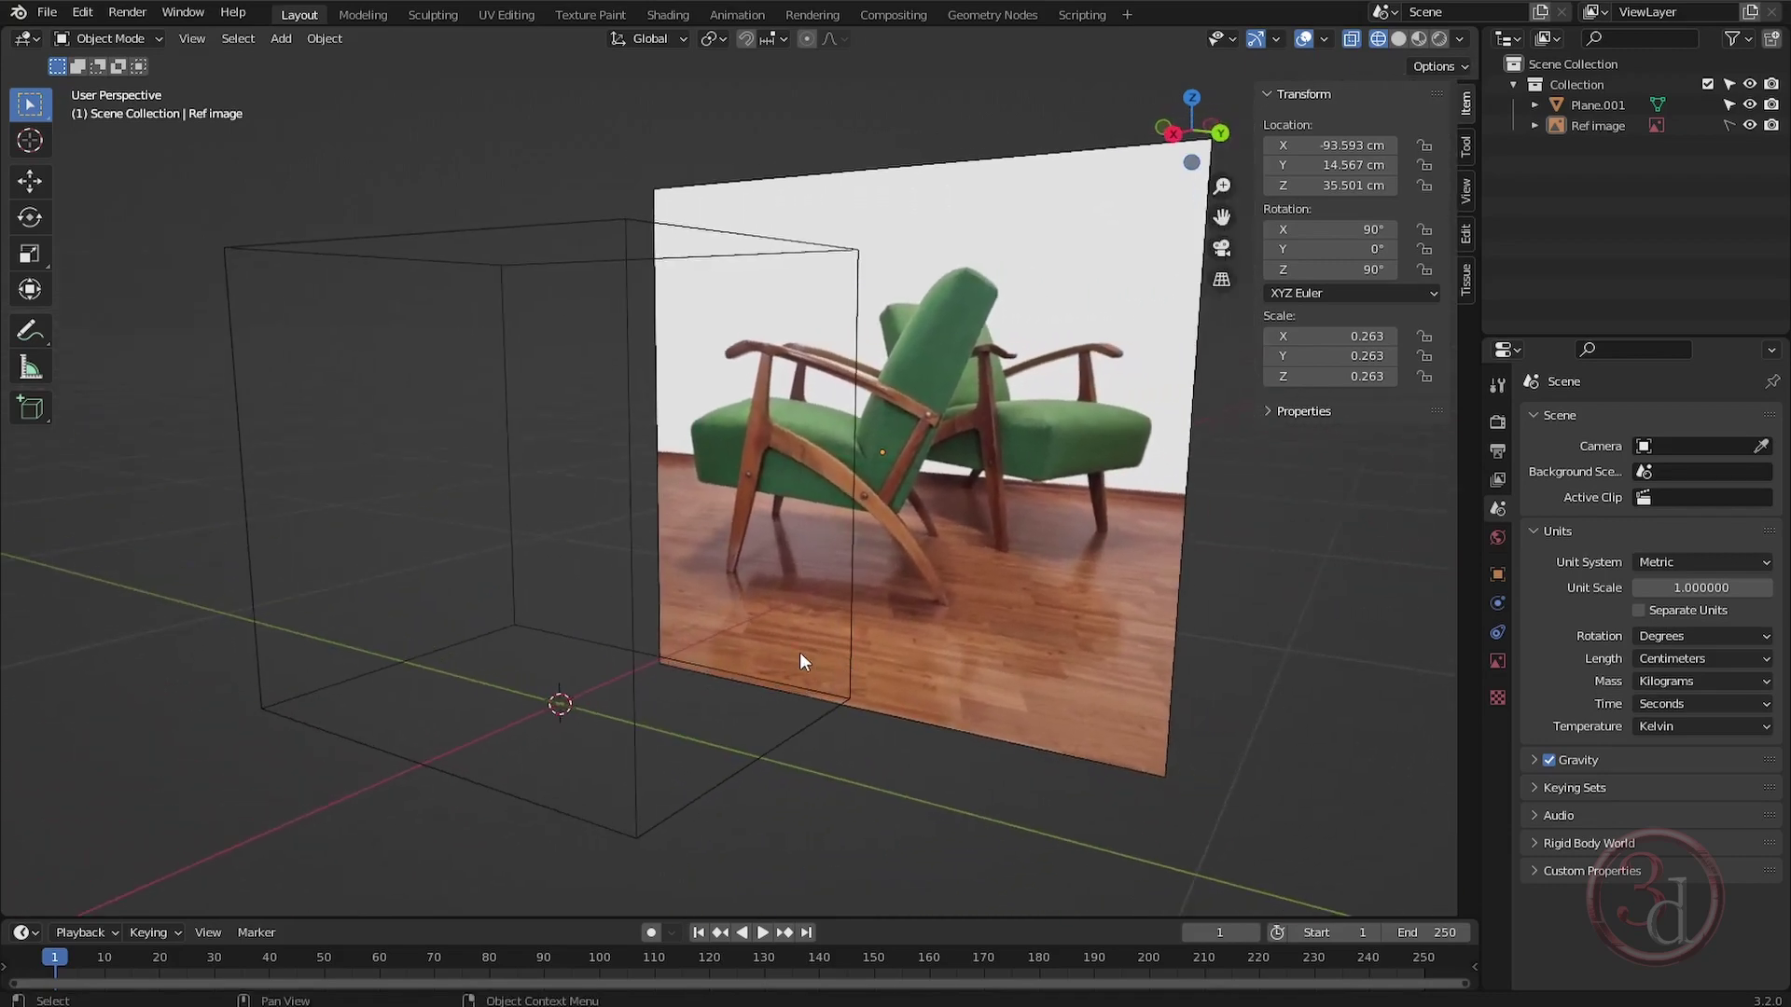
key(KP_3)
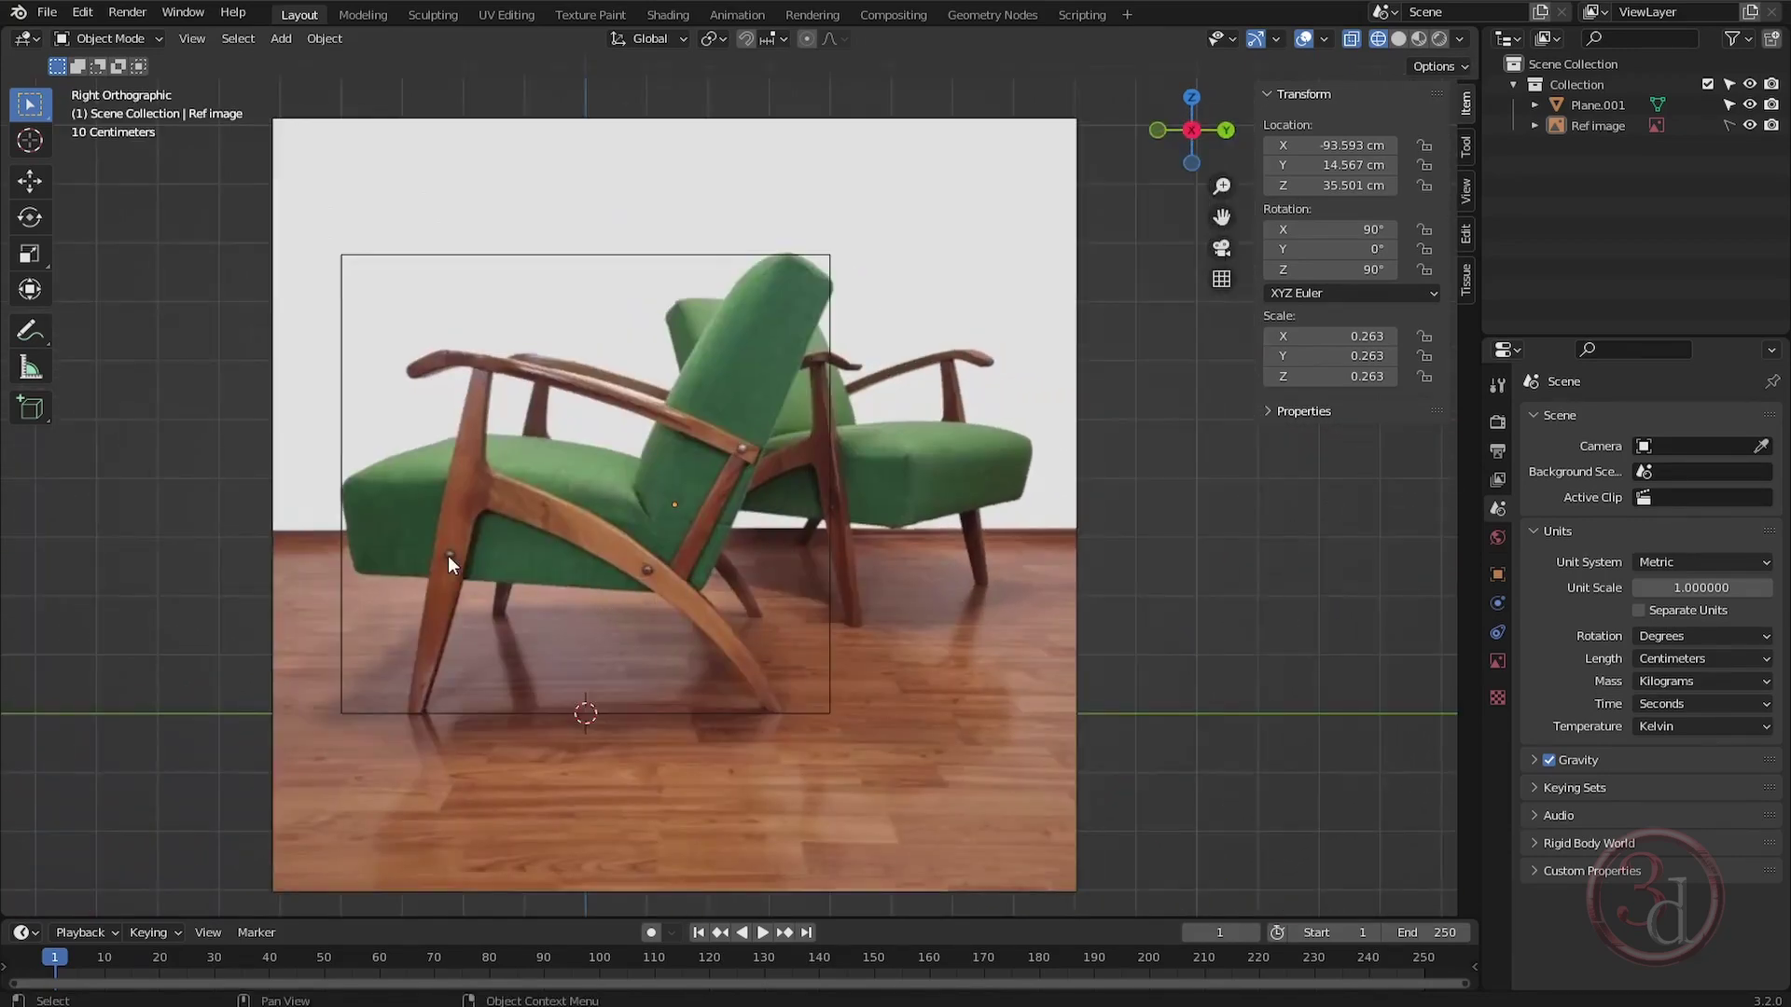
scroll(447, 556, up, 4)
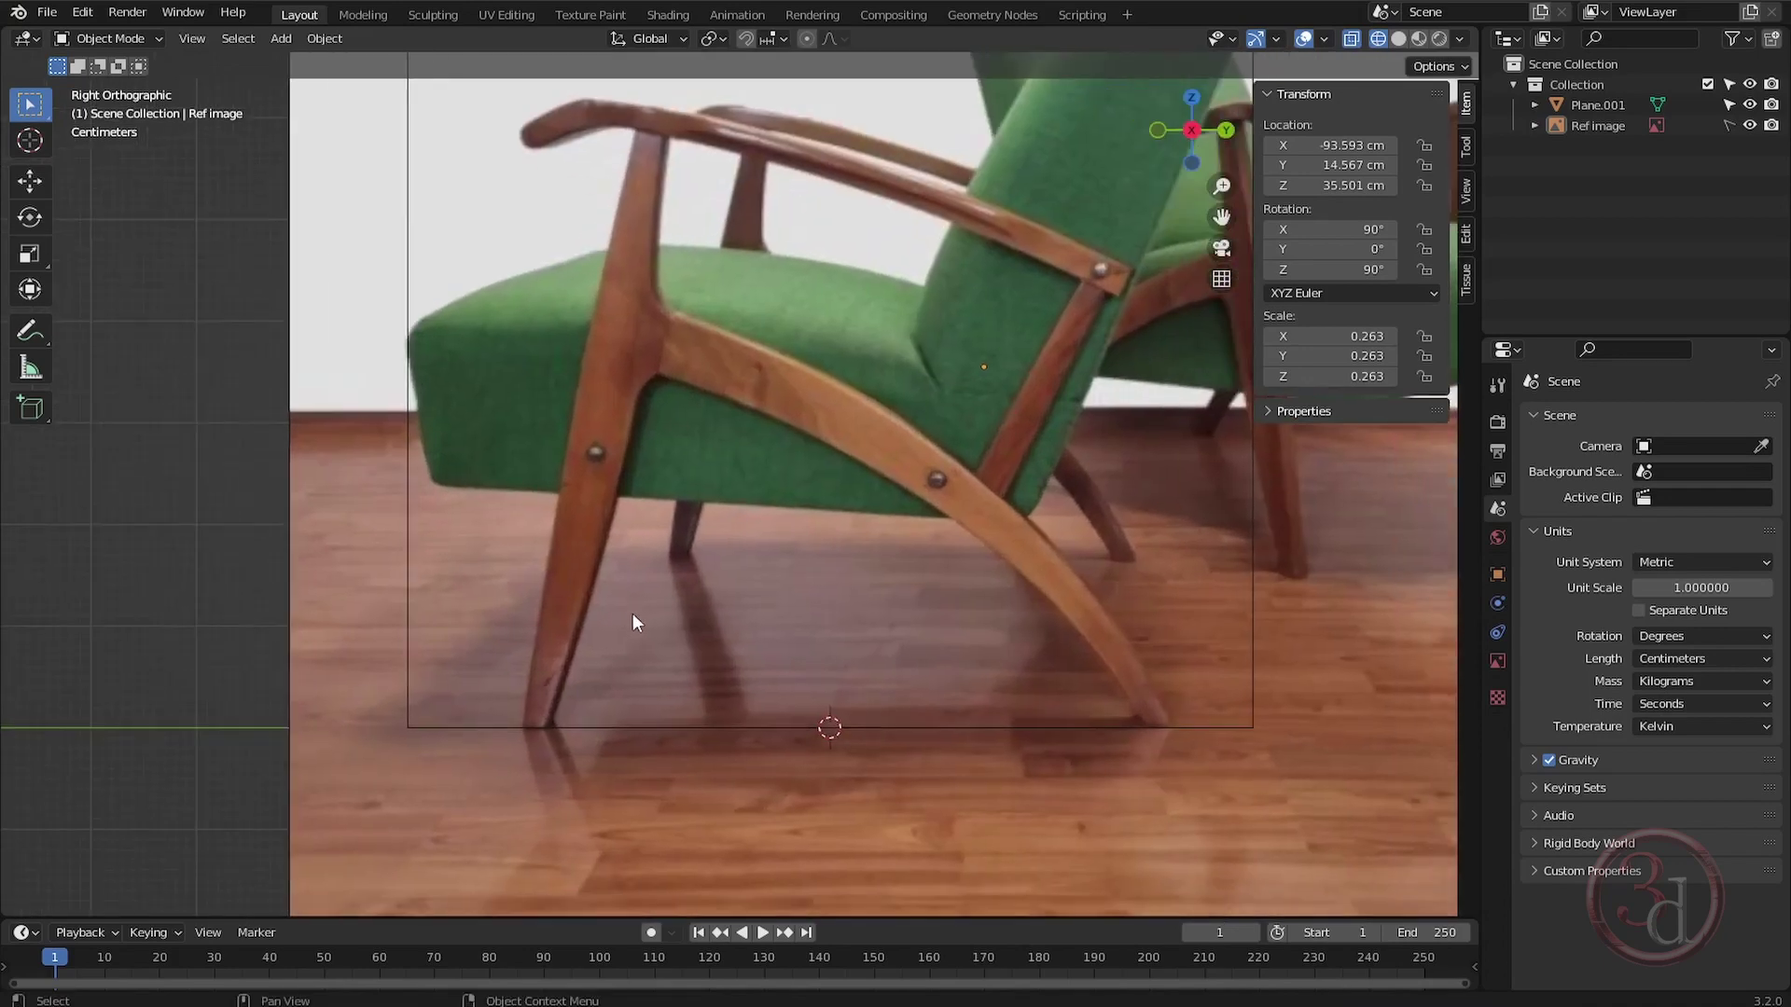
Bring up the Add menu's Mesh primitives list.
key(shift+a)
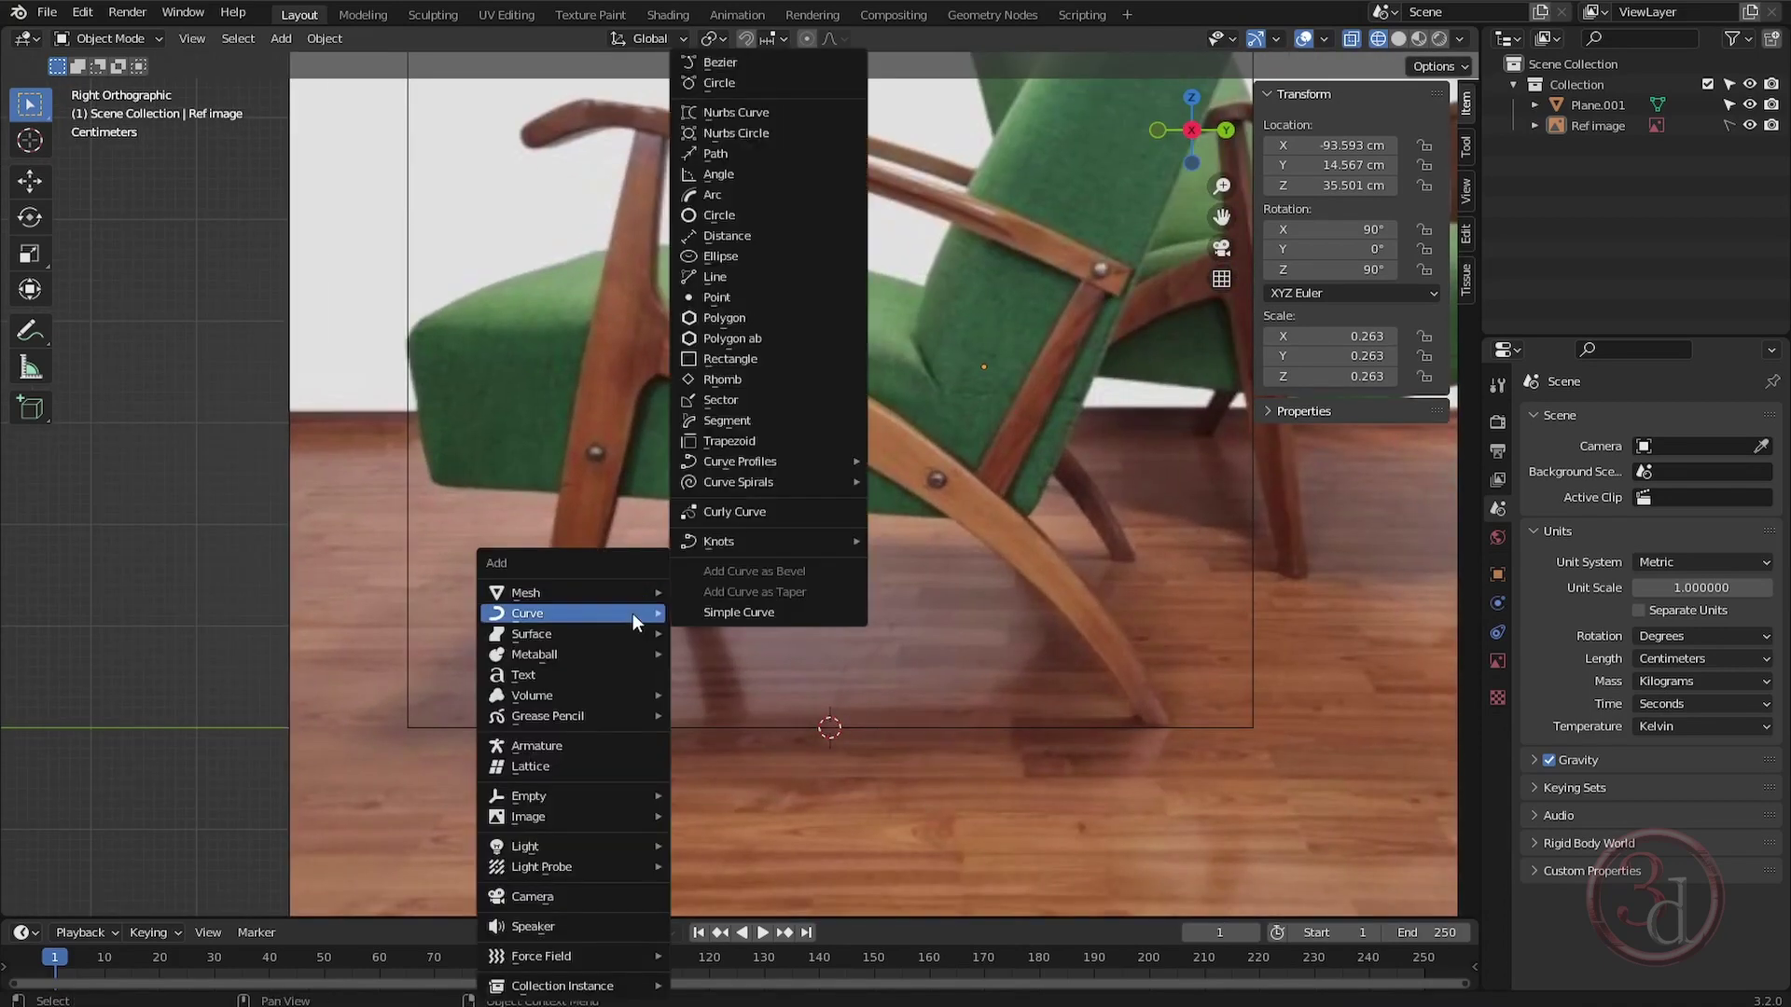
mouse_move(623, 597)
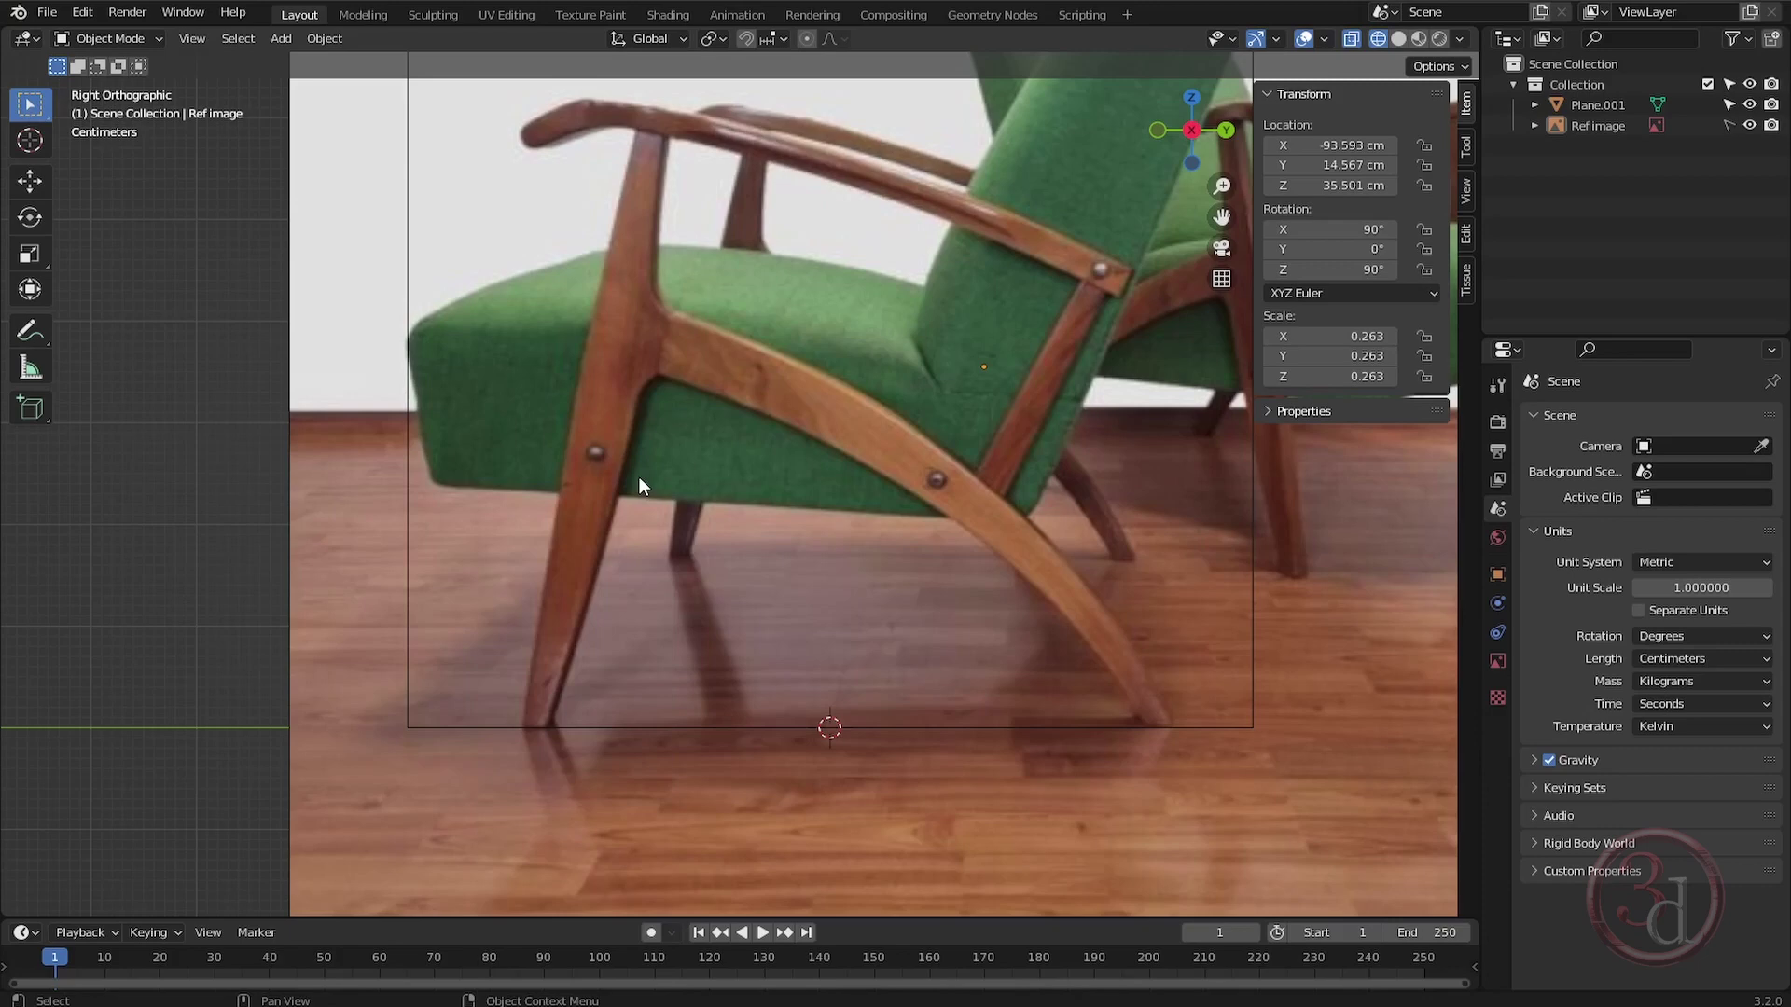
key(shift+a)
mouse_move(639, 477)
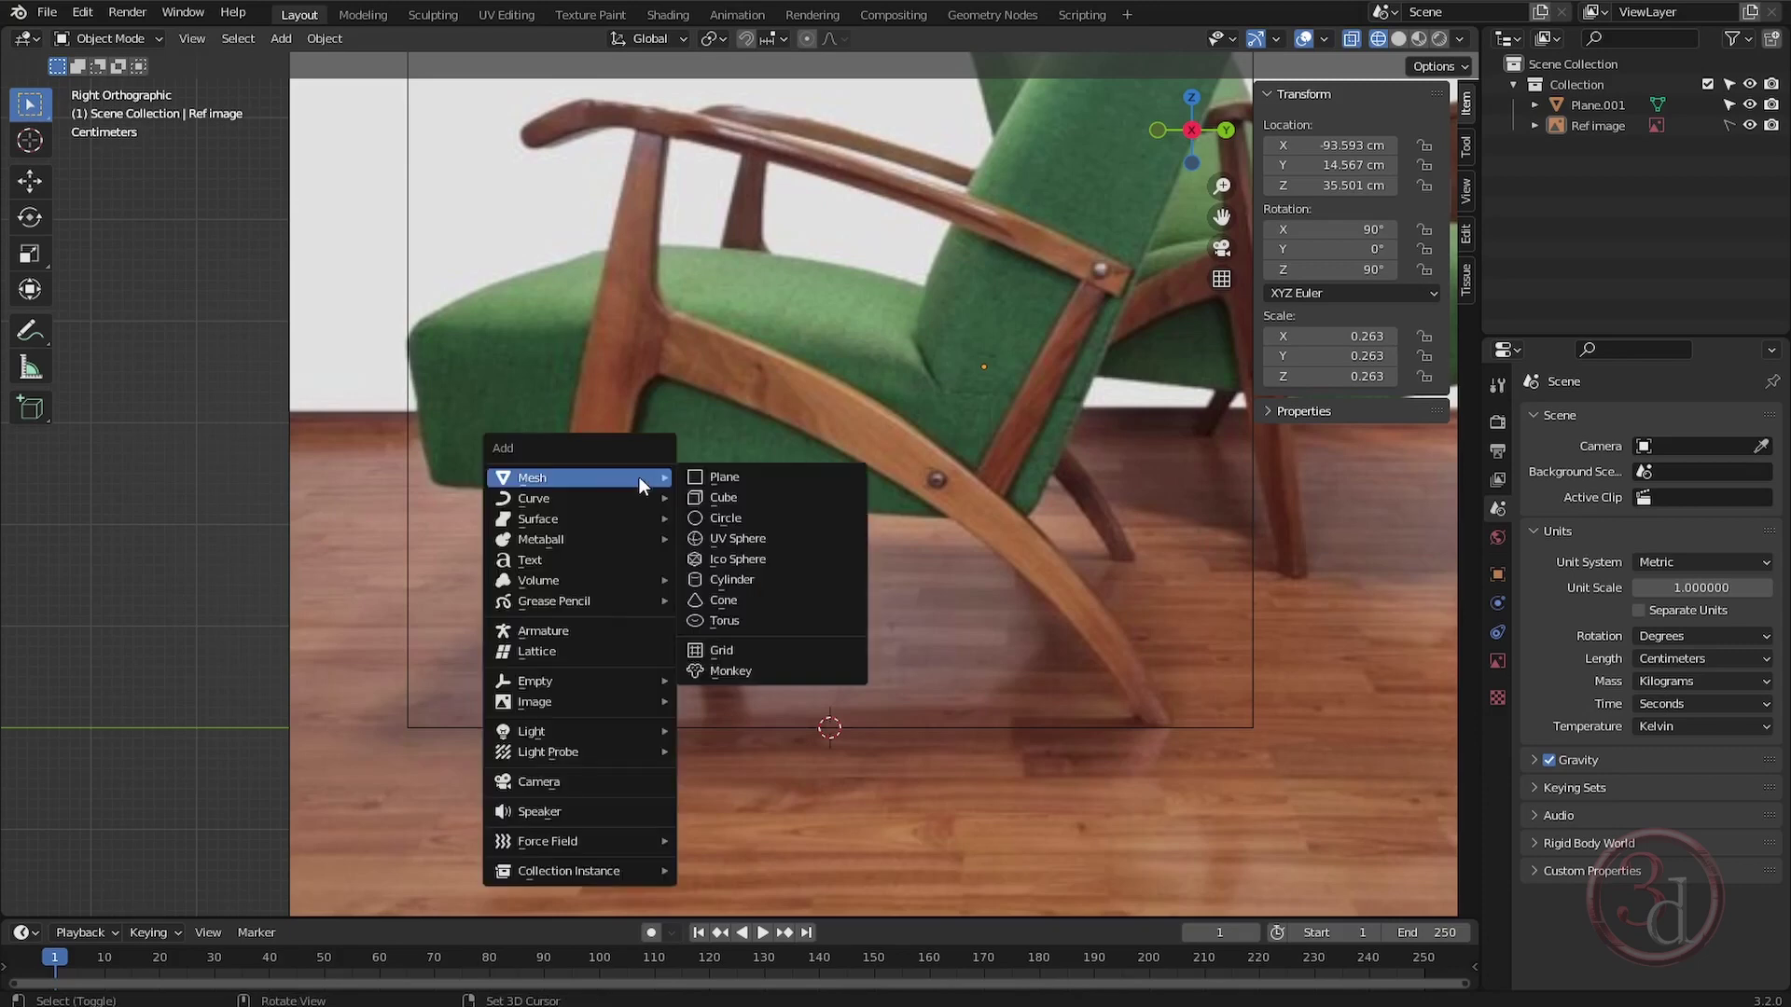
Add a cube and reframe it in a perspective view.
click(730, 500)
scroll(315, 553, down, 3)
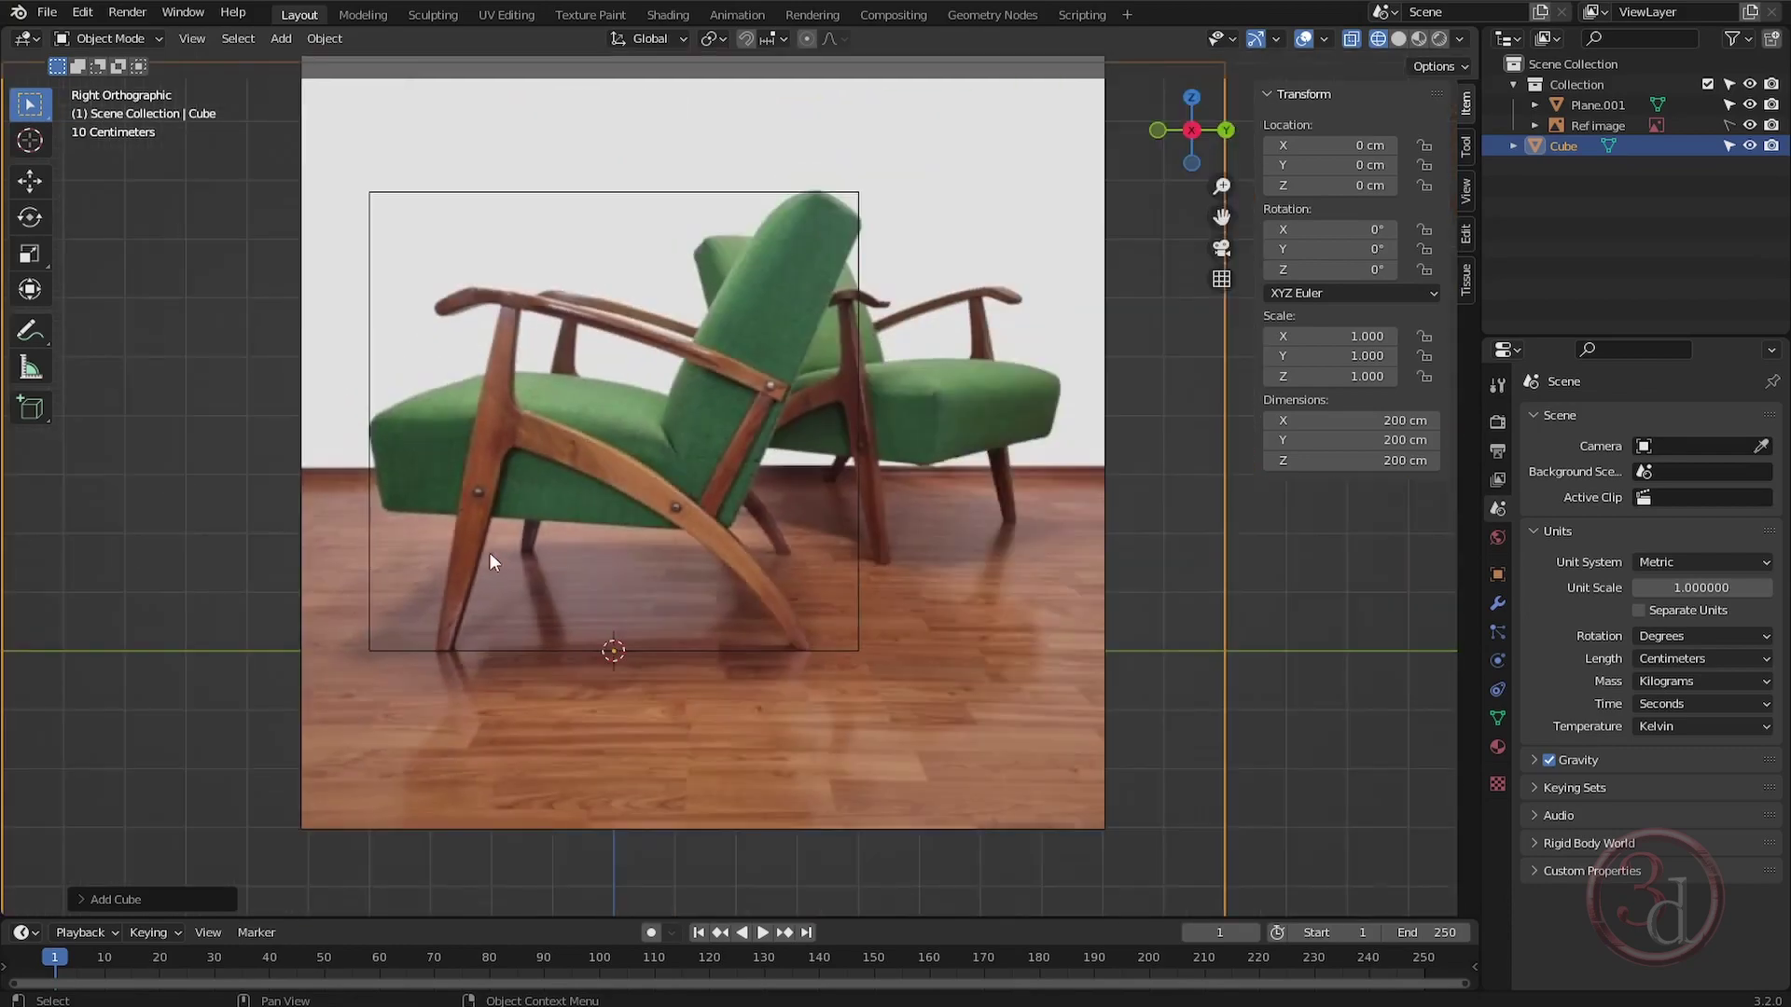
mouse_move(923, 513)
shift+middle_down()
mouse_move(584, 544)
mouse_move(927, 479)
shift+middle_up()
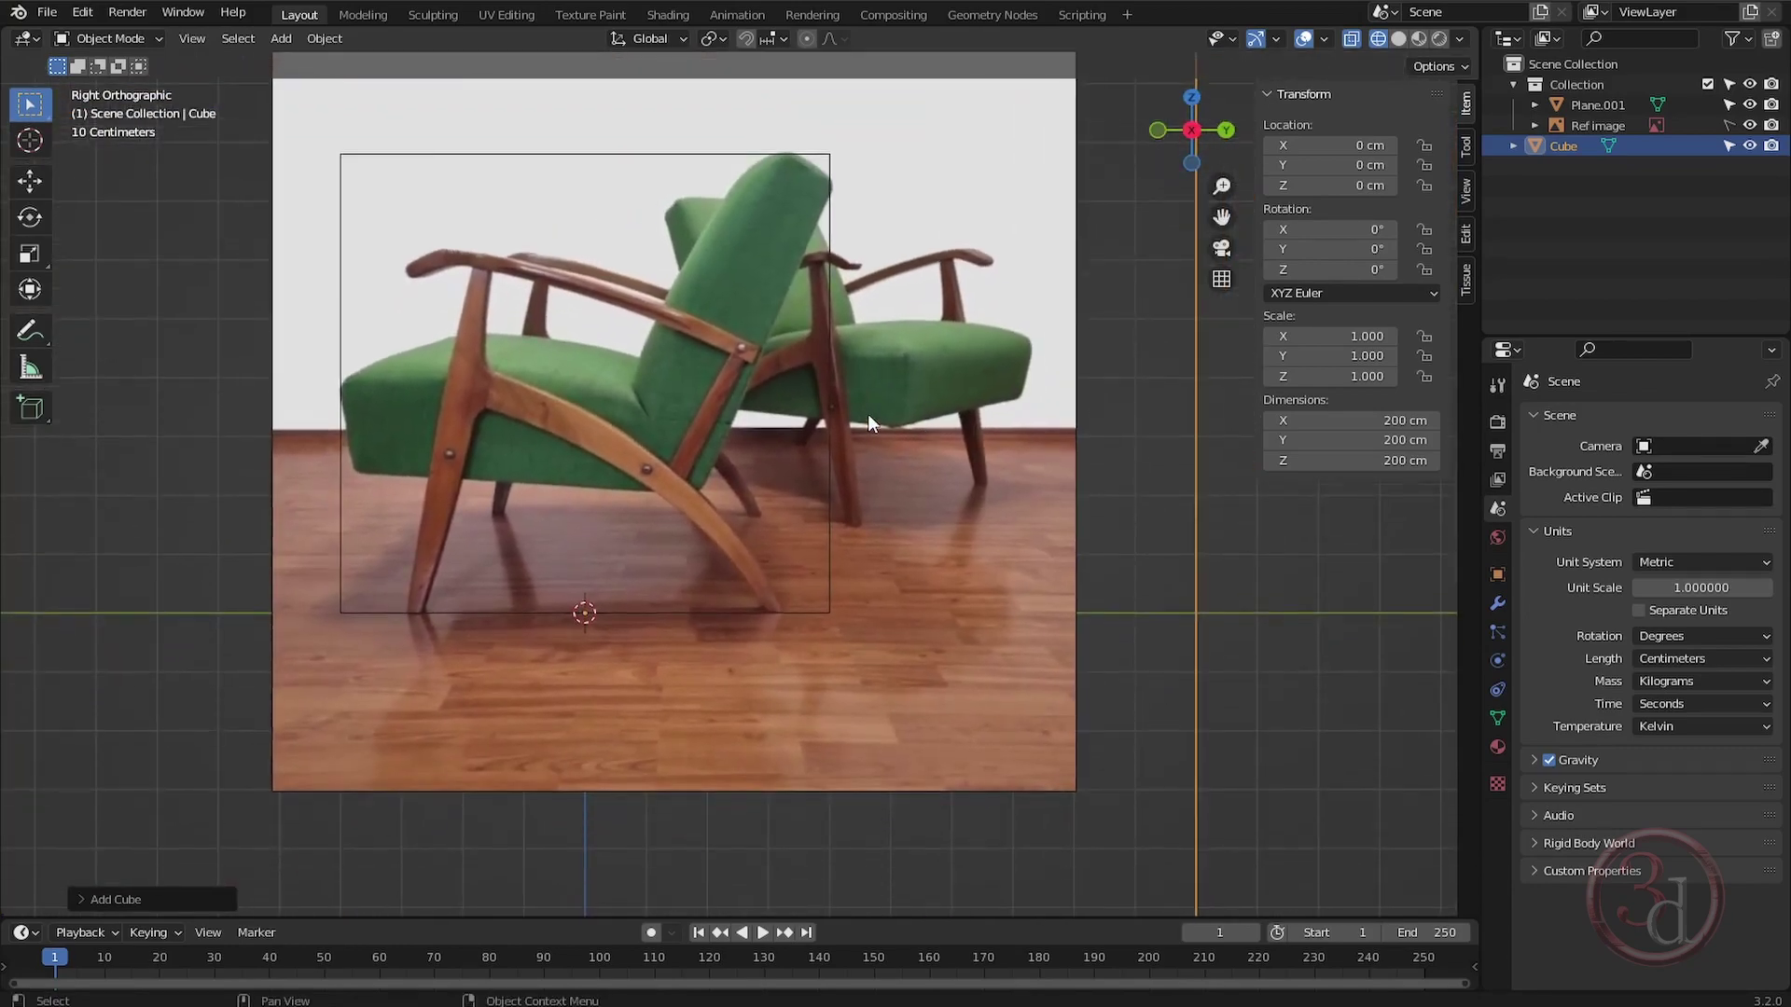
key(KP_5)
scroll(860, 412, down, 5)
middle_drag(851, 635, 835, 695)
Scale the cube to 0.172 (34.4 cm) and start moving it to the front leg's foot.
key(s)
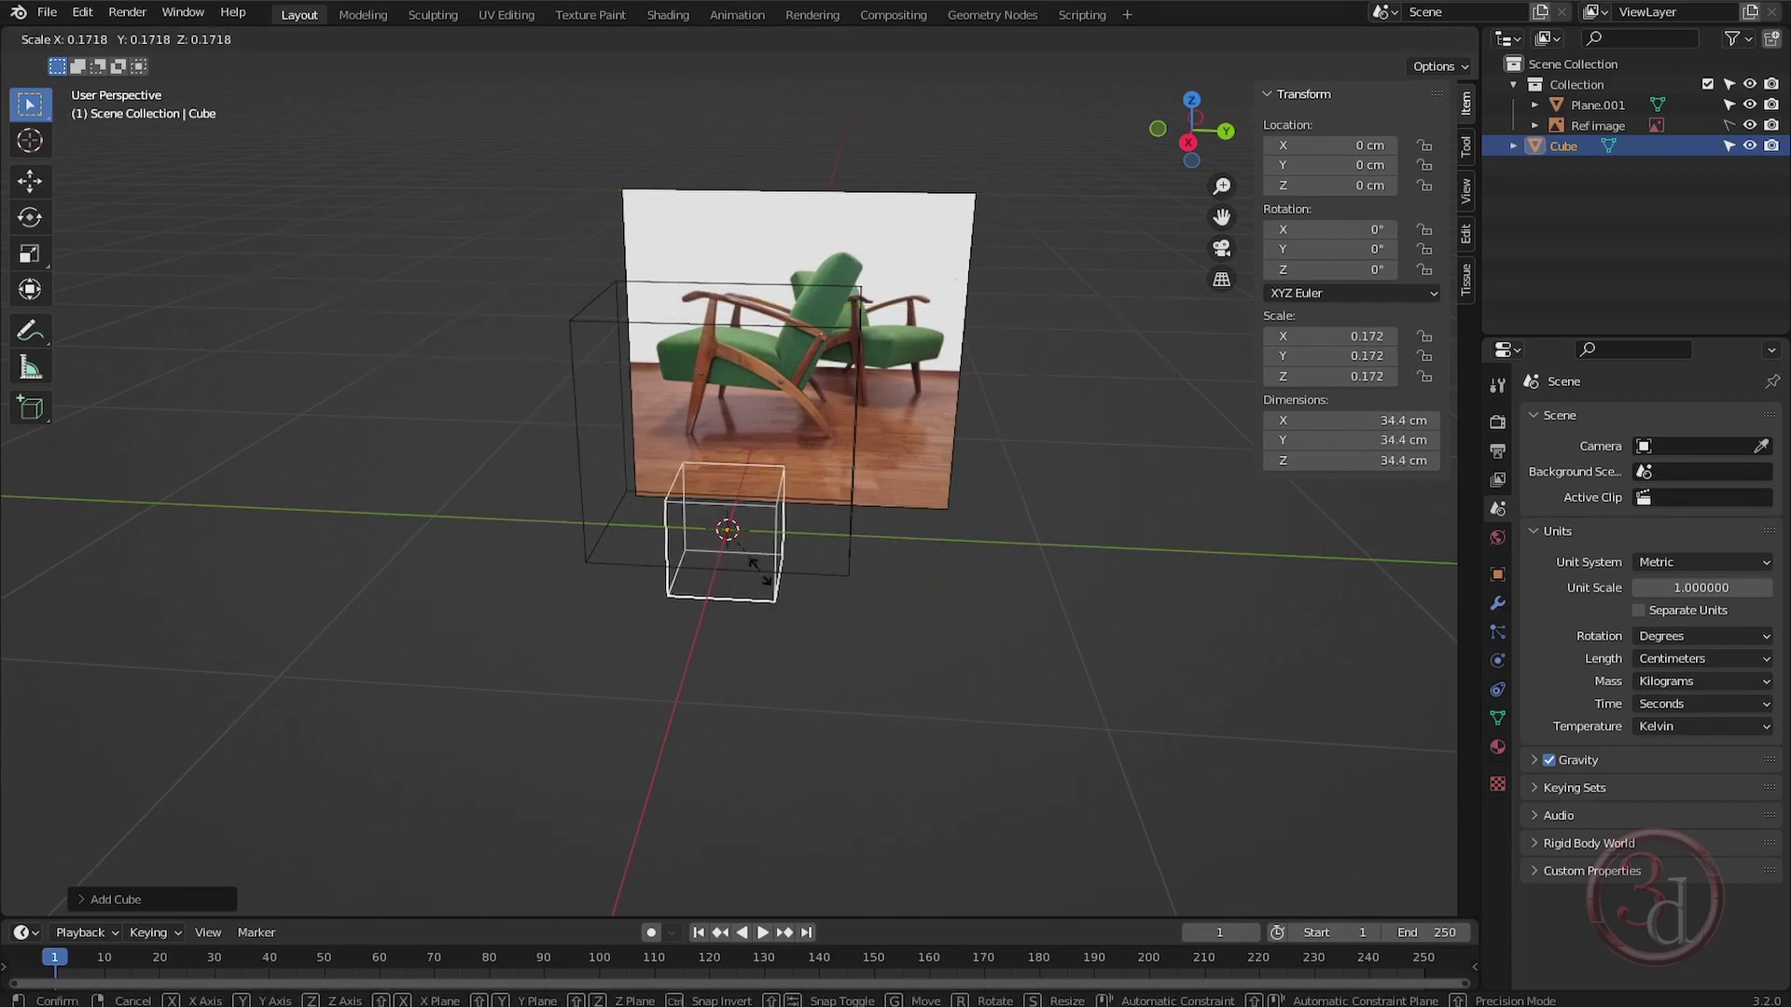
click(761, 569)
mouse_move(761, 569)
middle_down()
mouse_move(691, 590)
mouse_move(770, 591)
middle_up()
key(KP_3)
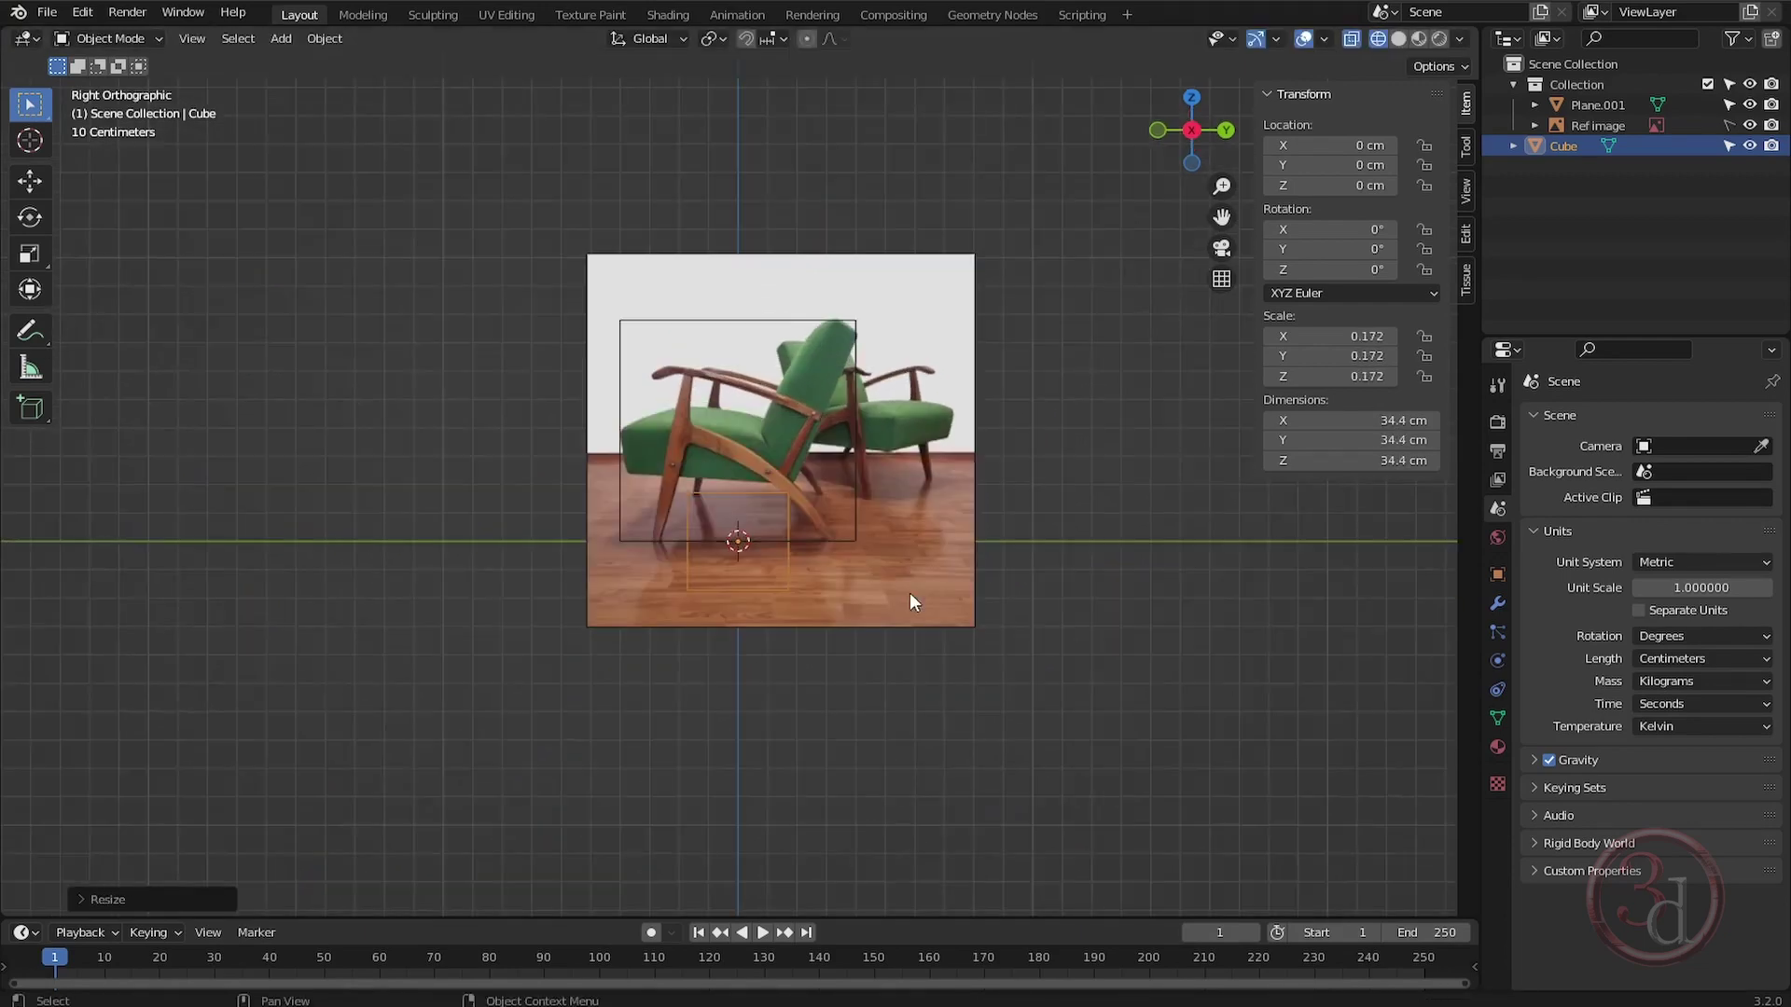
scroll(719, 472, up, 6)
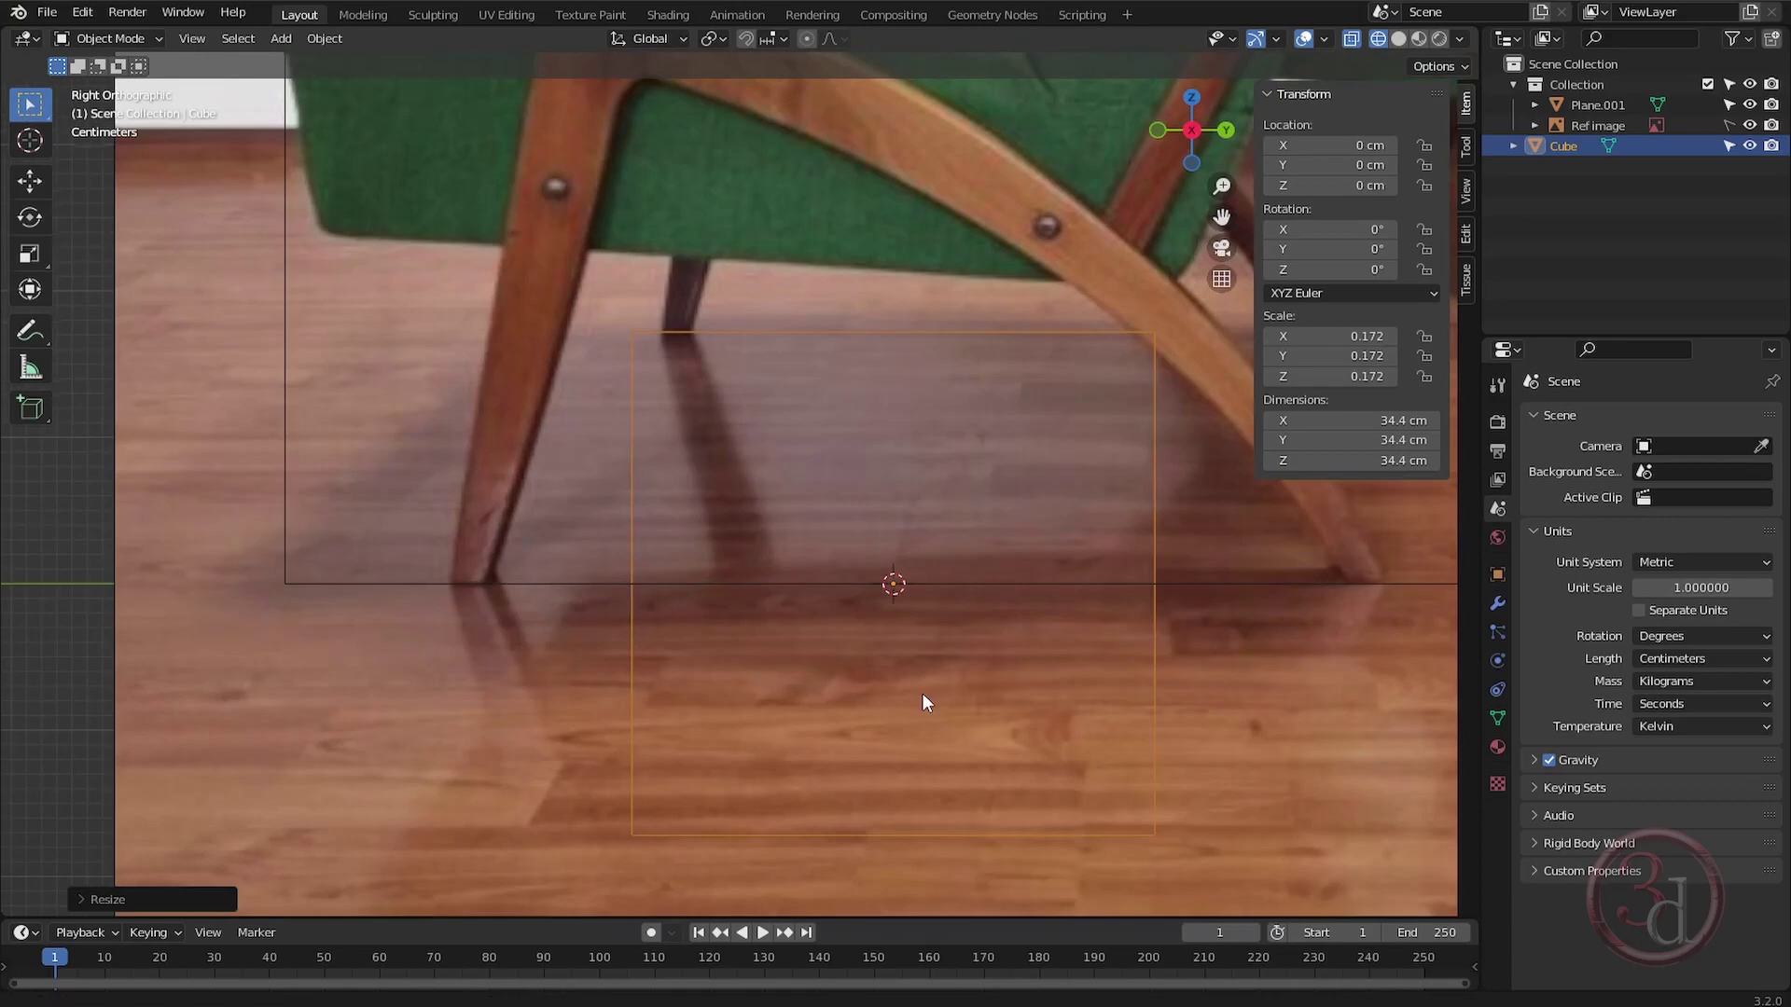
shift+middle_drag(921, 692, 816, 725)
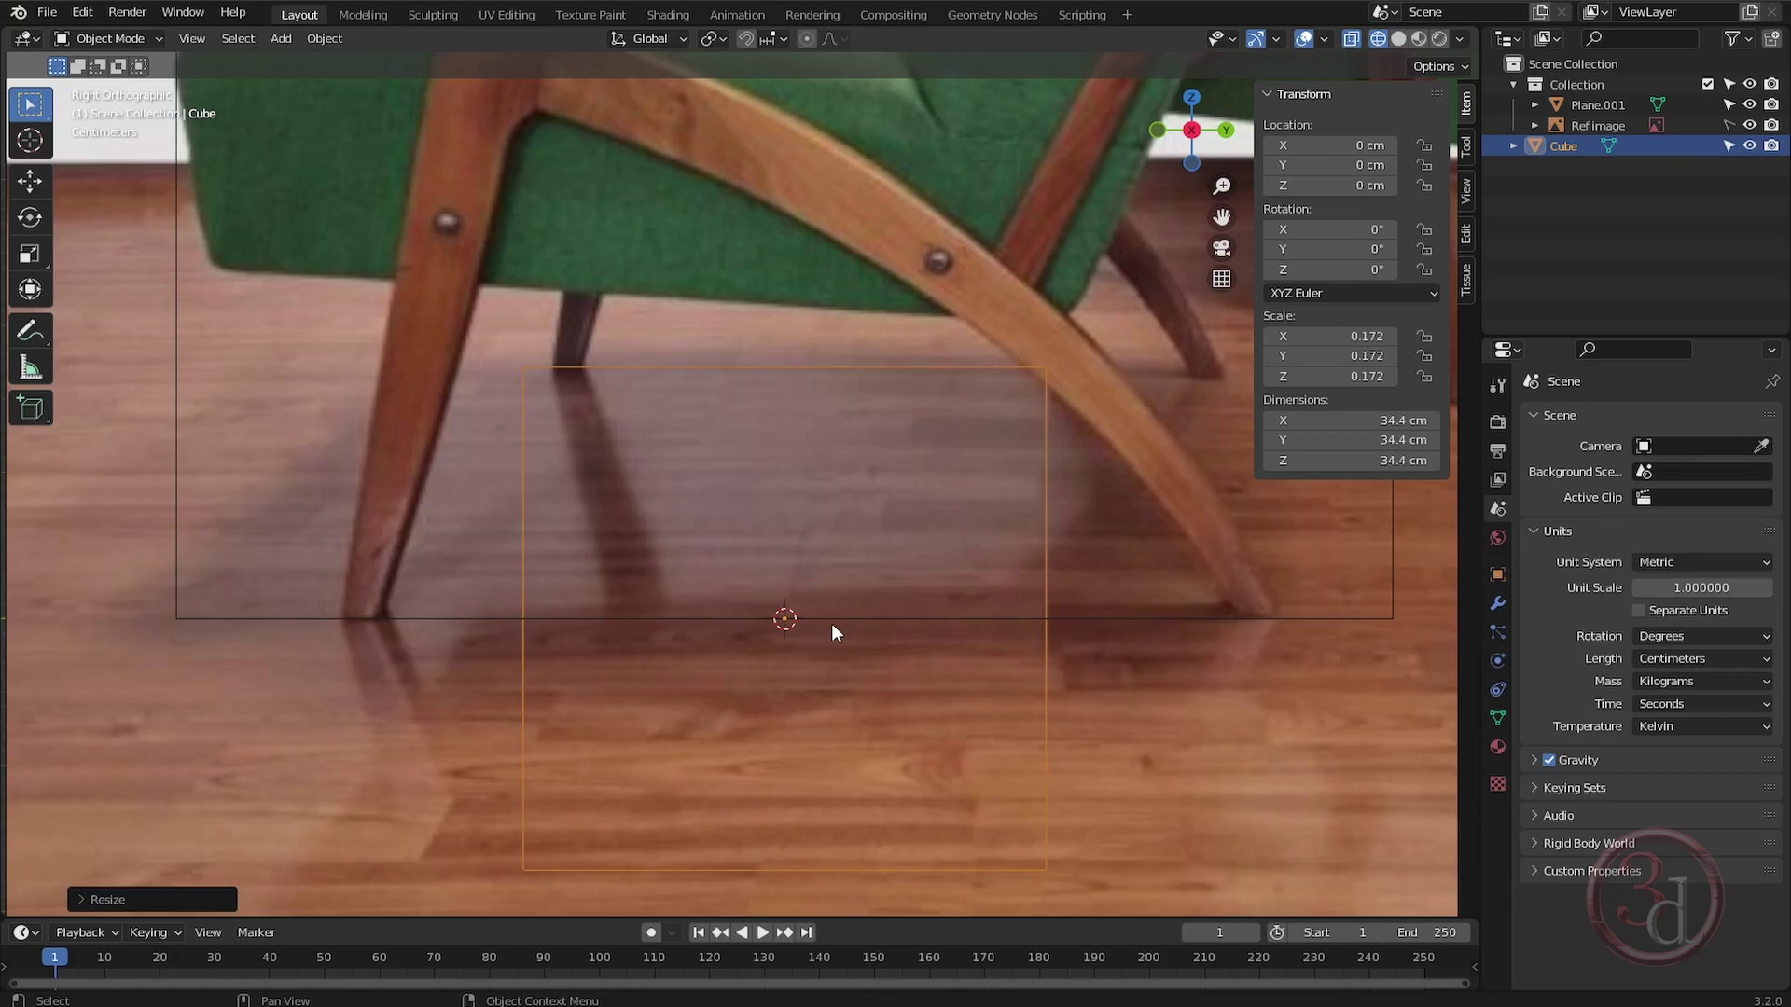
key(g)
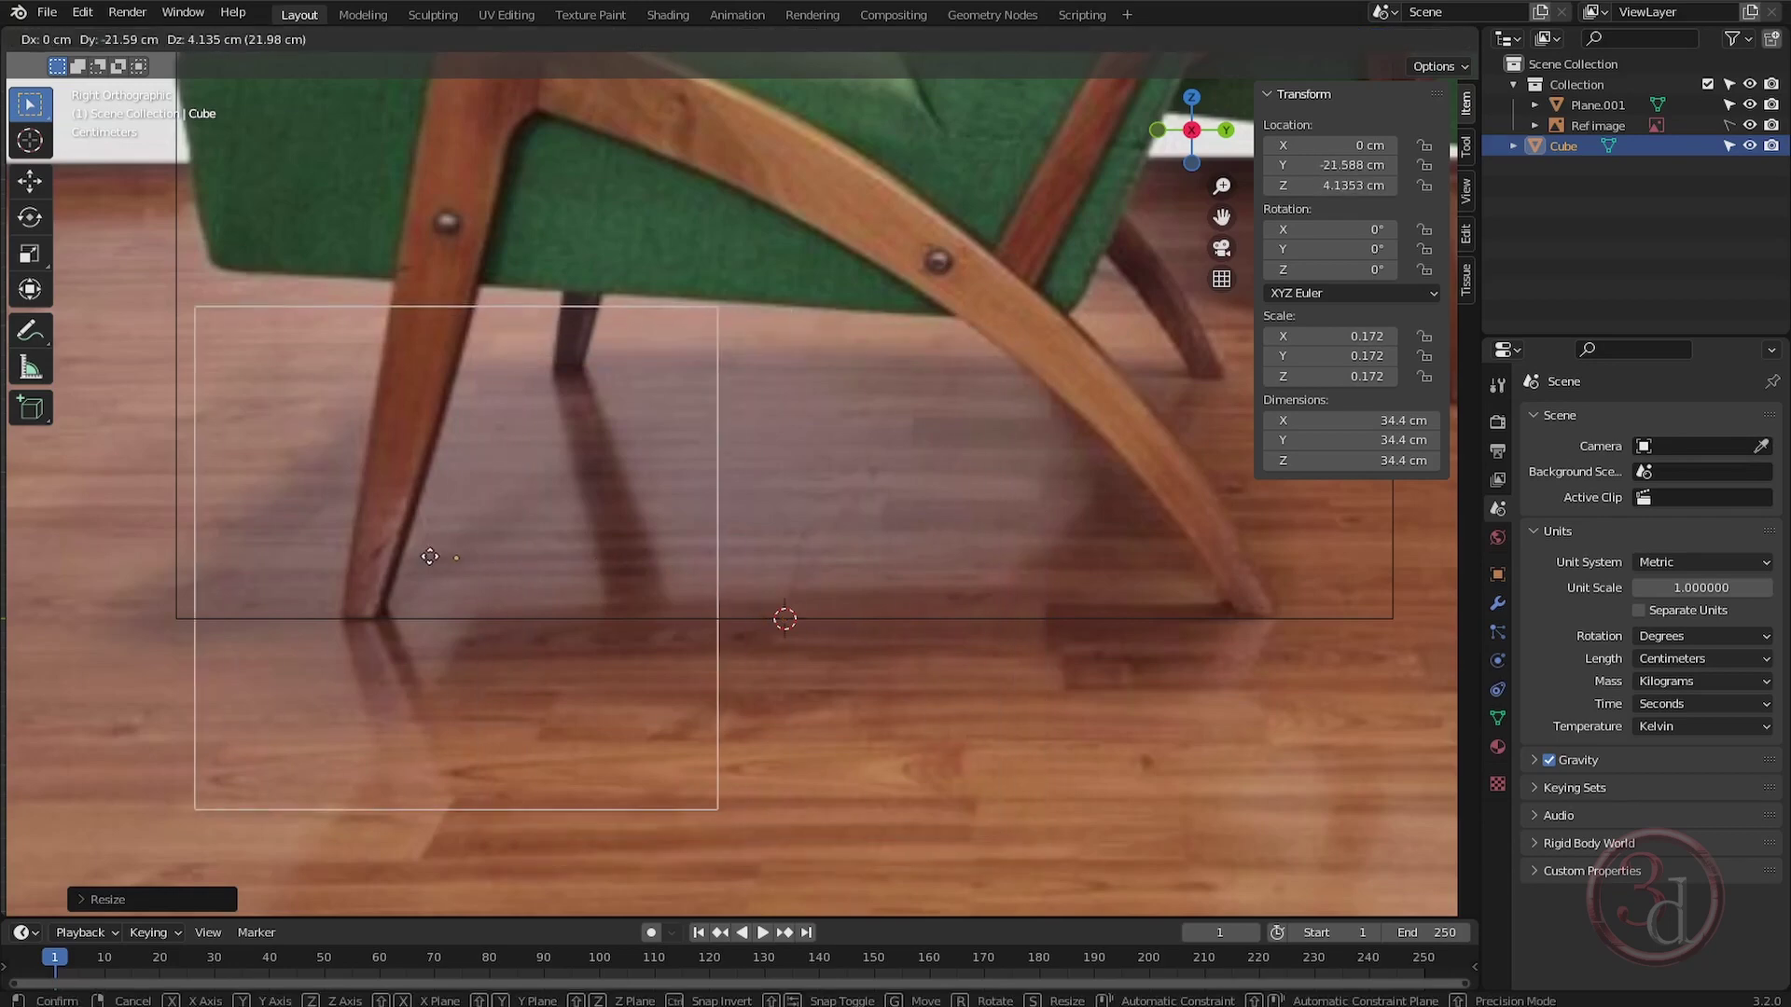
Drop the cube at the front leg's foot and shrink it to 0.014 (2.87 cm).
click(342, 611)
shift+middle_drag(423, 612, 652, 617)
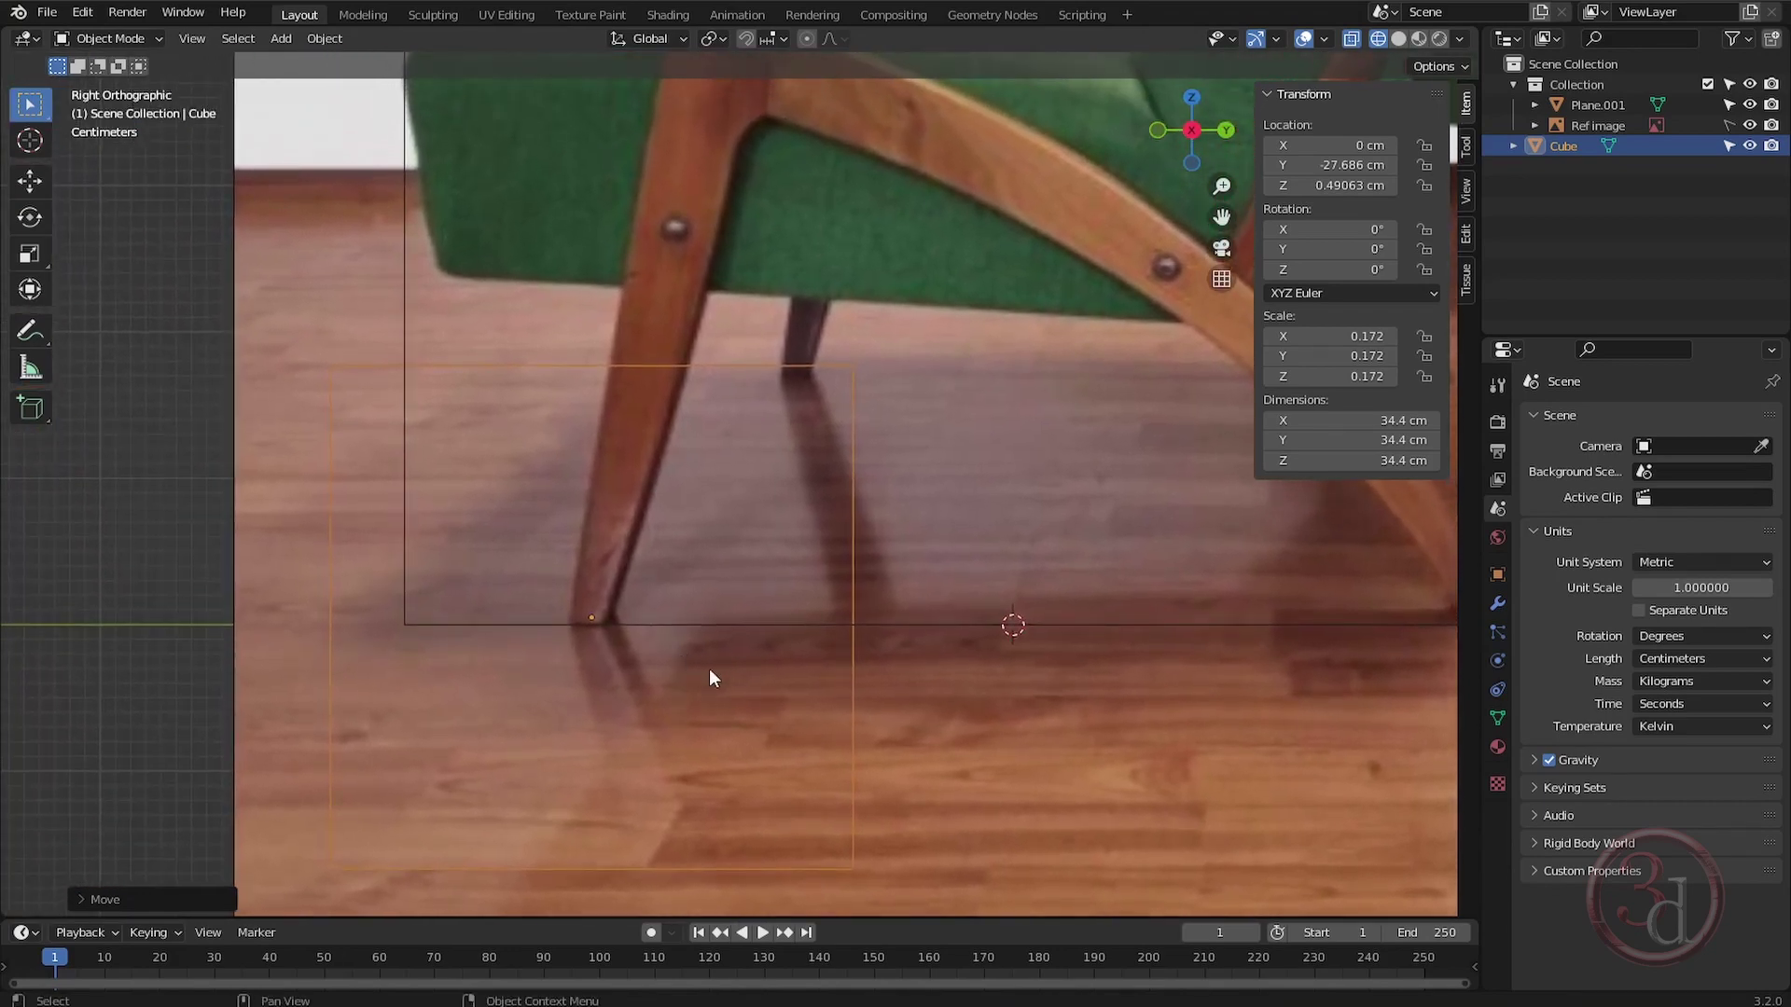
key(s)
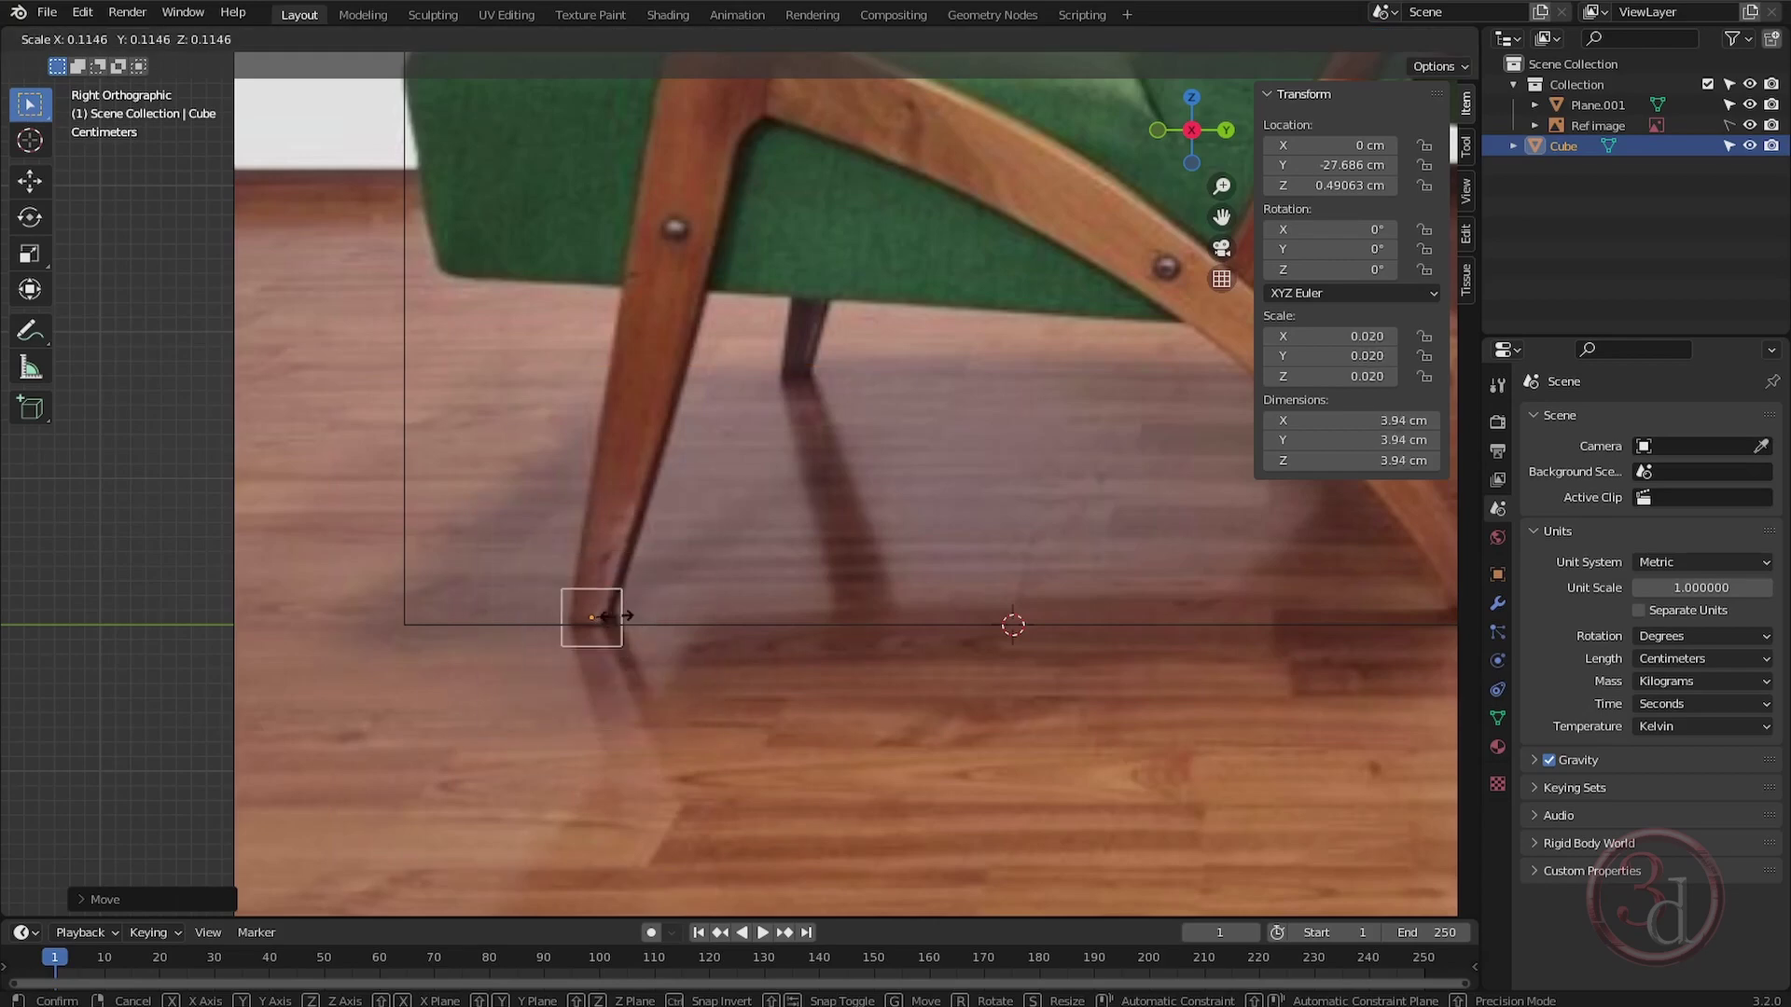
click(584, 604)
Raise the cube vertically onto the floor line and enter Edit Mode.
scroll(585, 605, up, 4)
shift+middle_drag(590, 668, 606, 744)
key(g)
key(z)
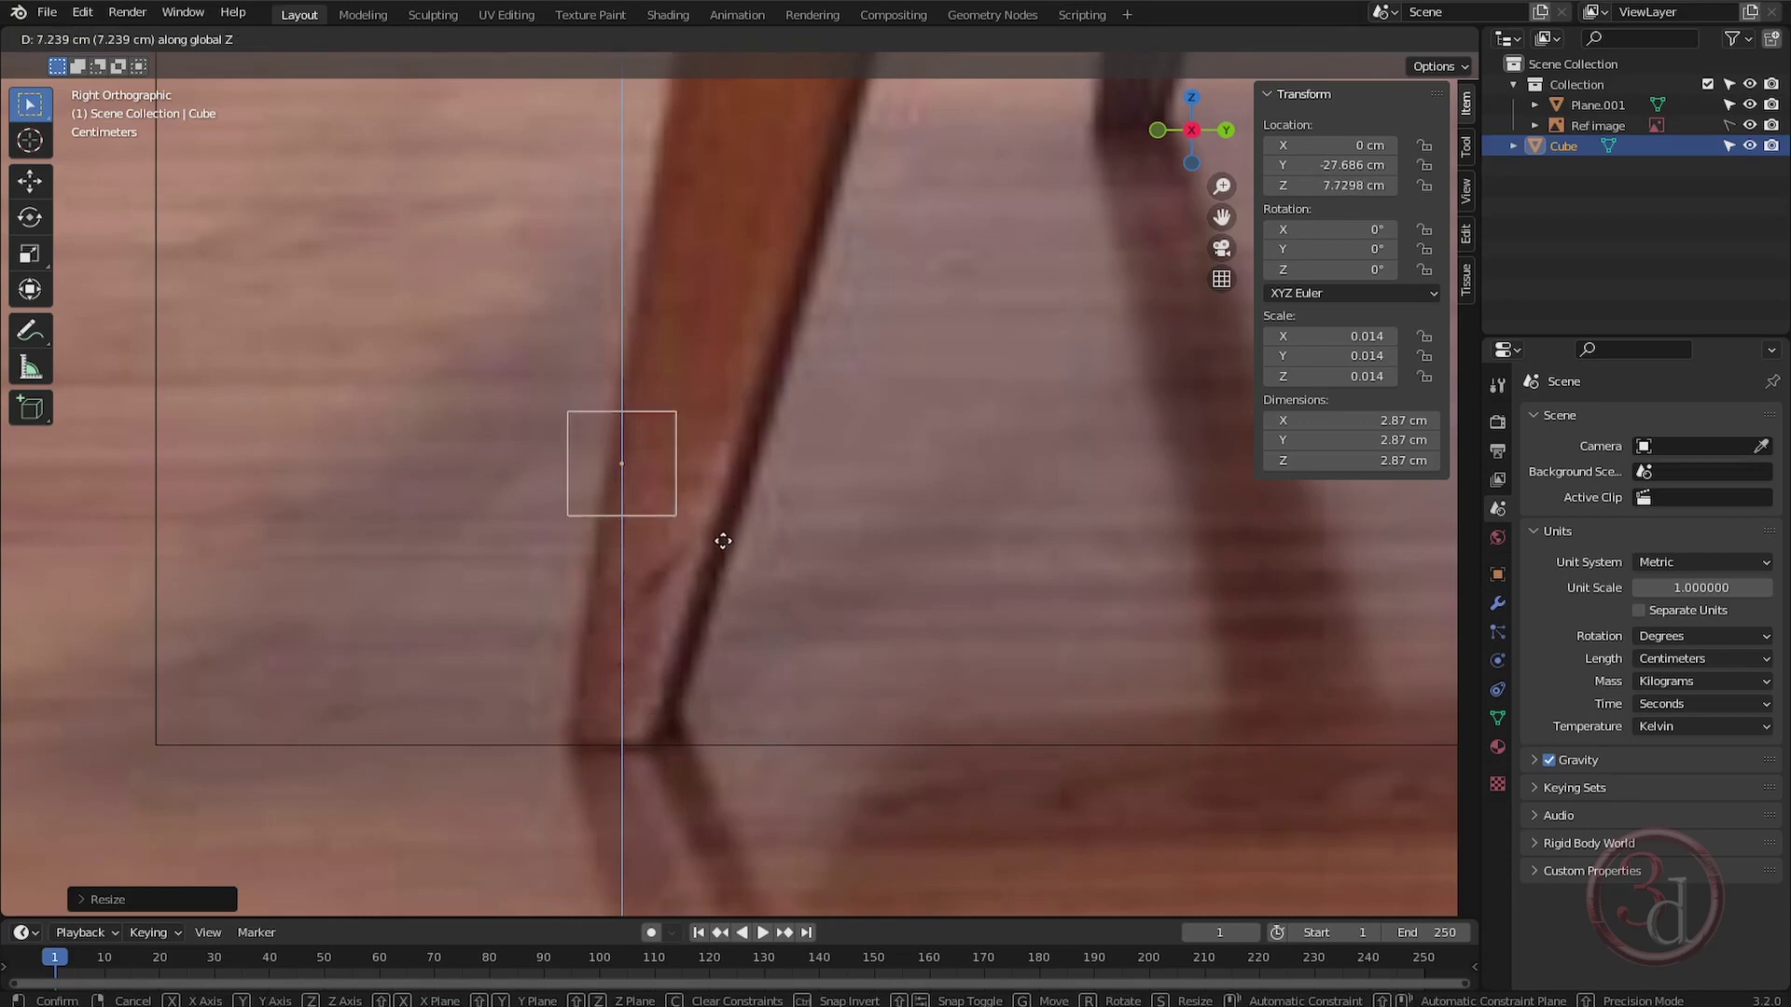
click(720, 746)
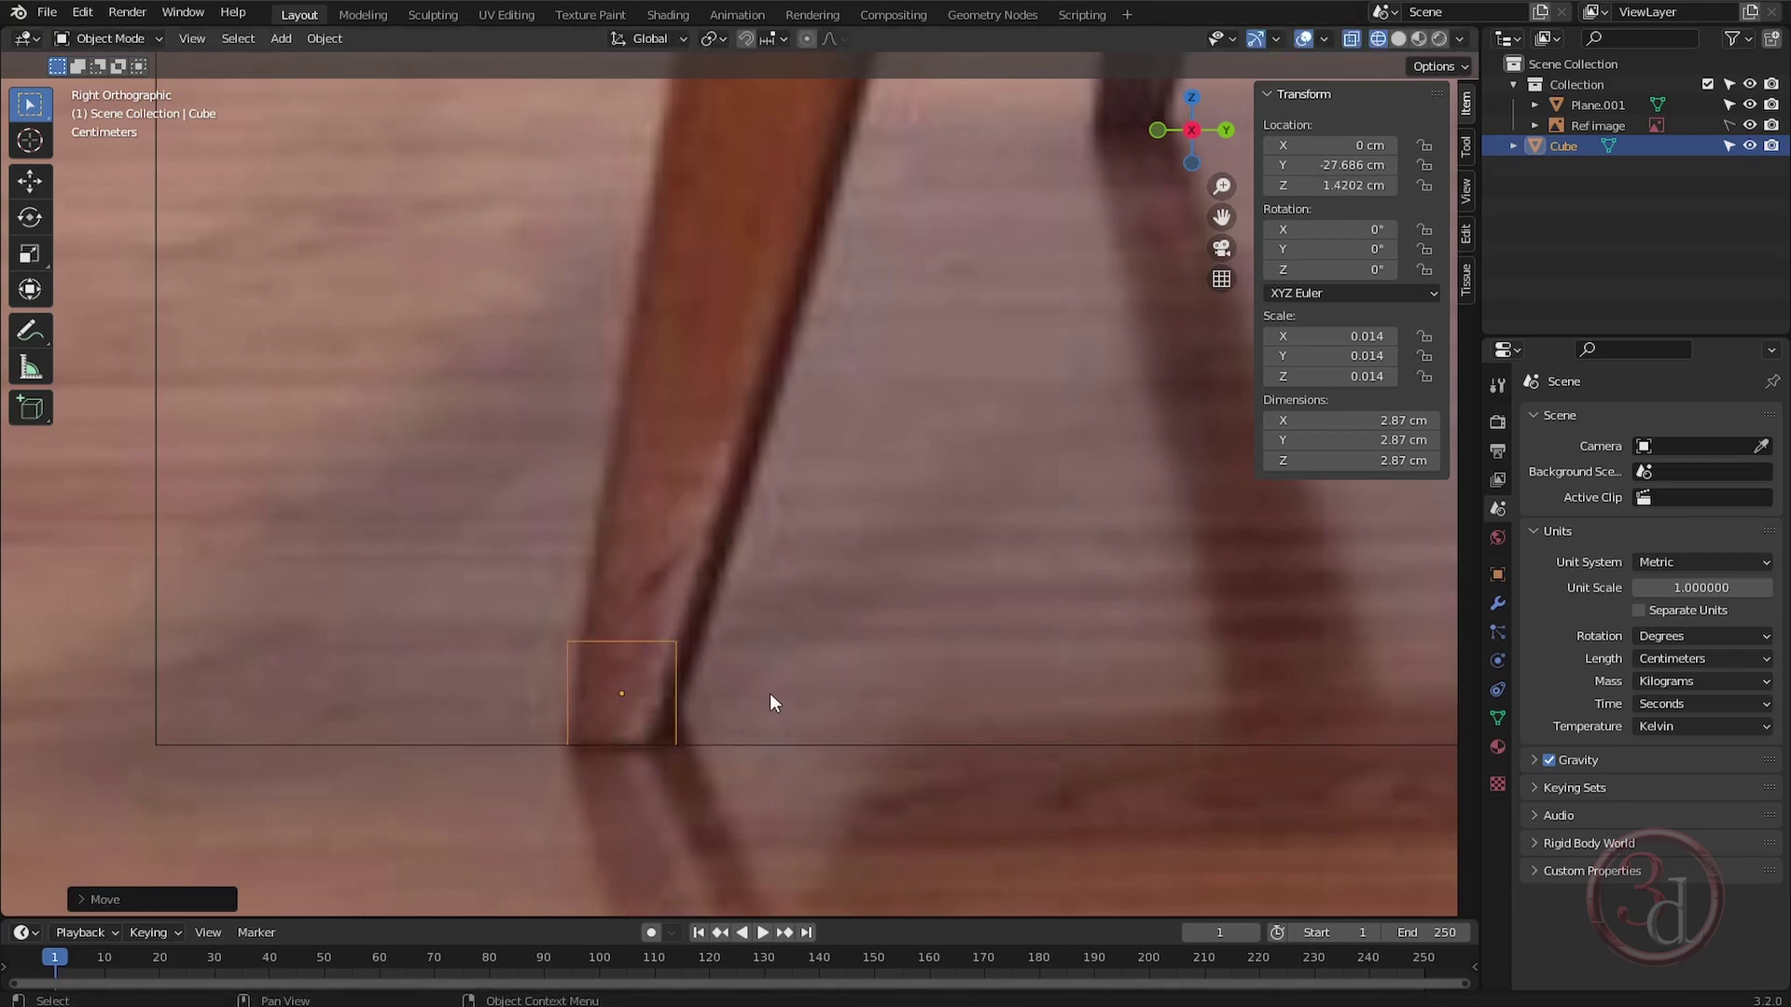
key(Tab)
Slant the cube's top edge and move it up the leg, widening it to the leg's width.
drag(484, 529, 739, 688)
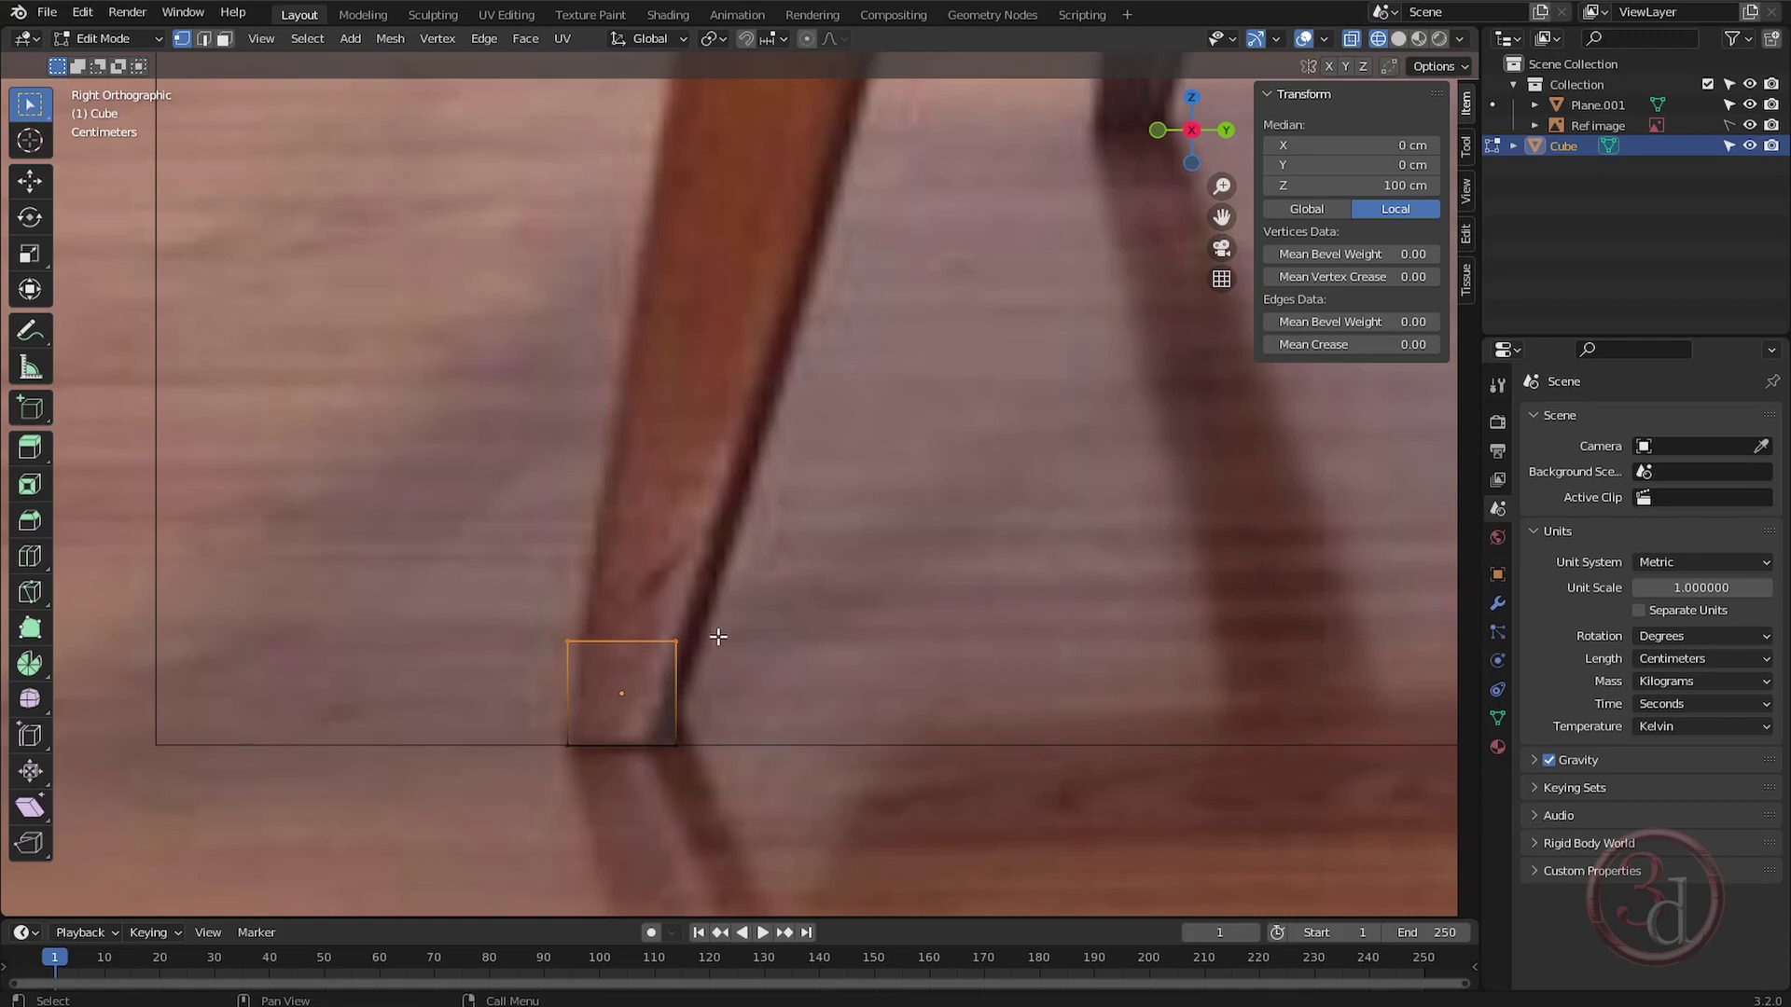
key(g)
key(y)
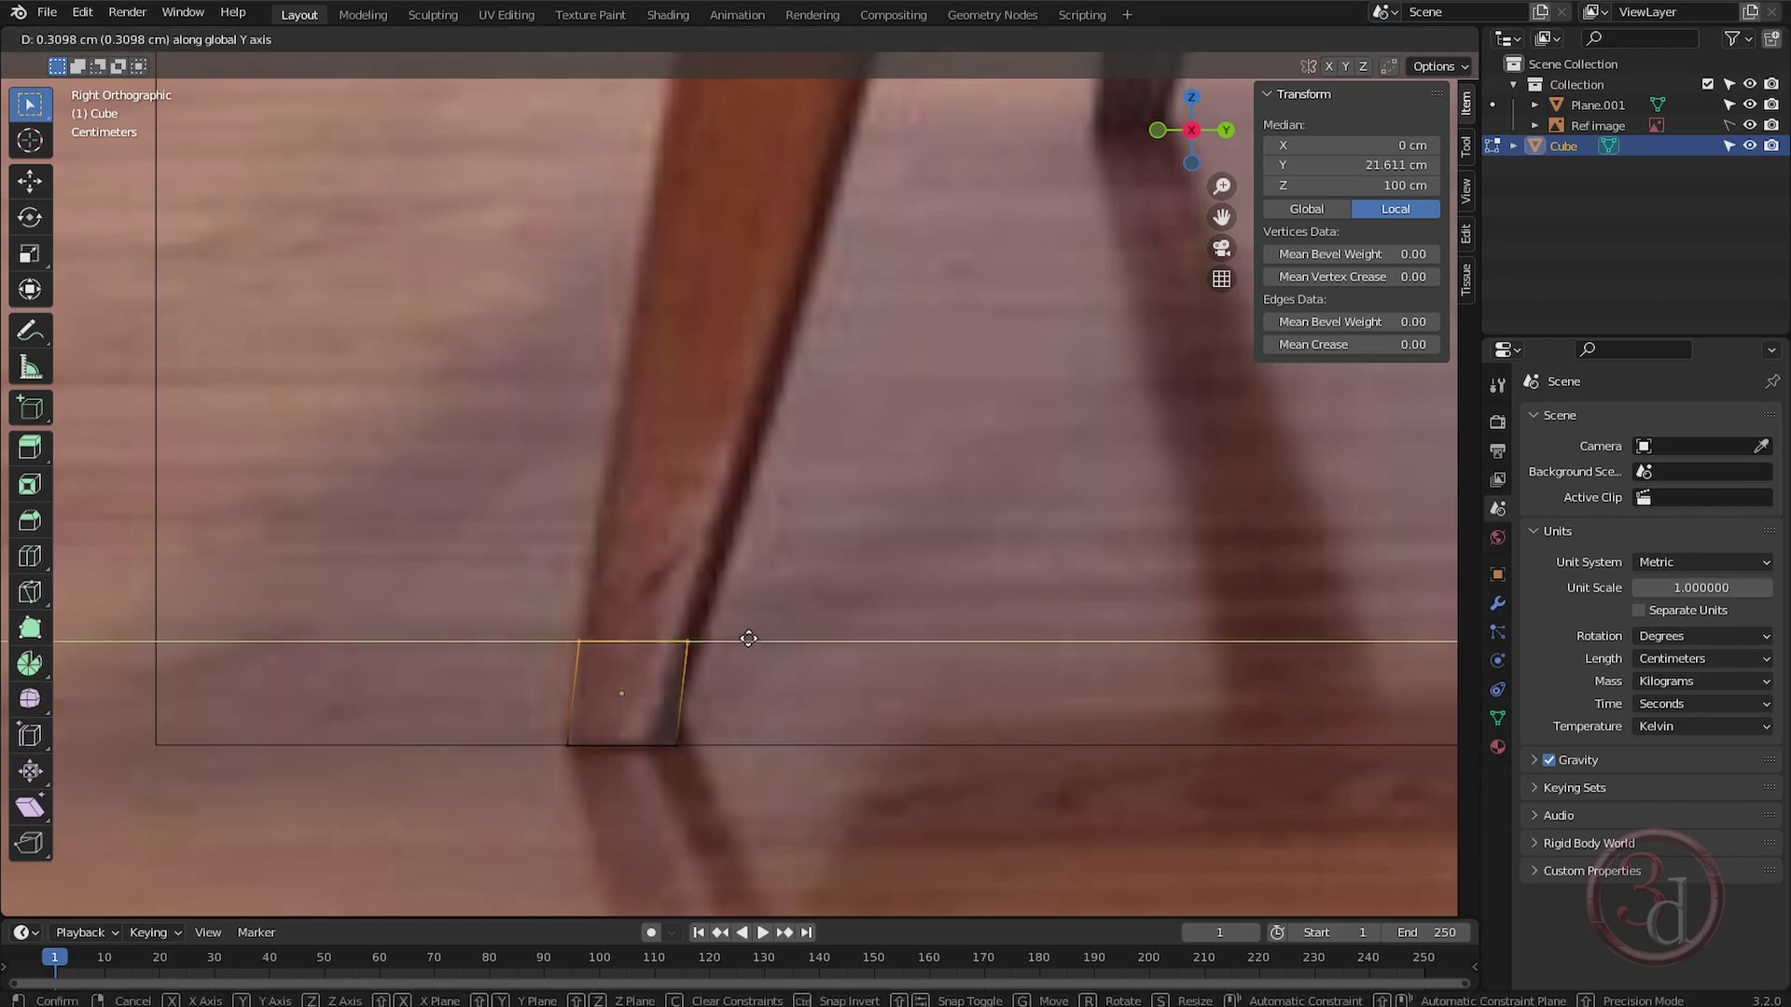
click(755, 644)
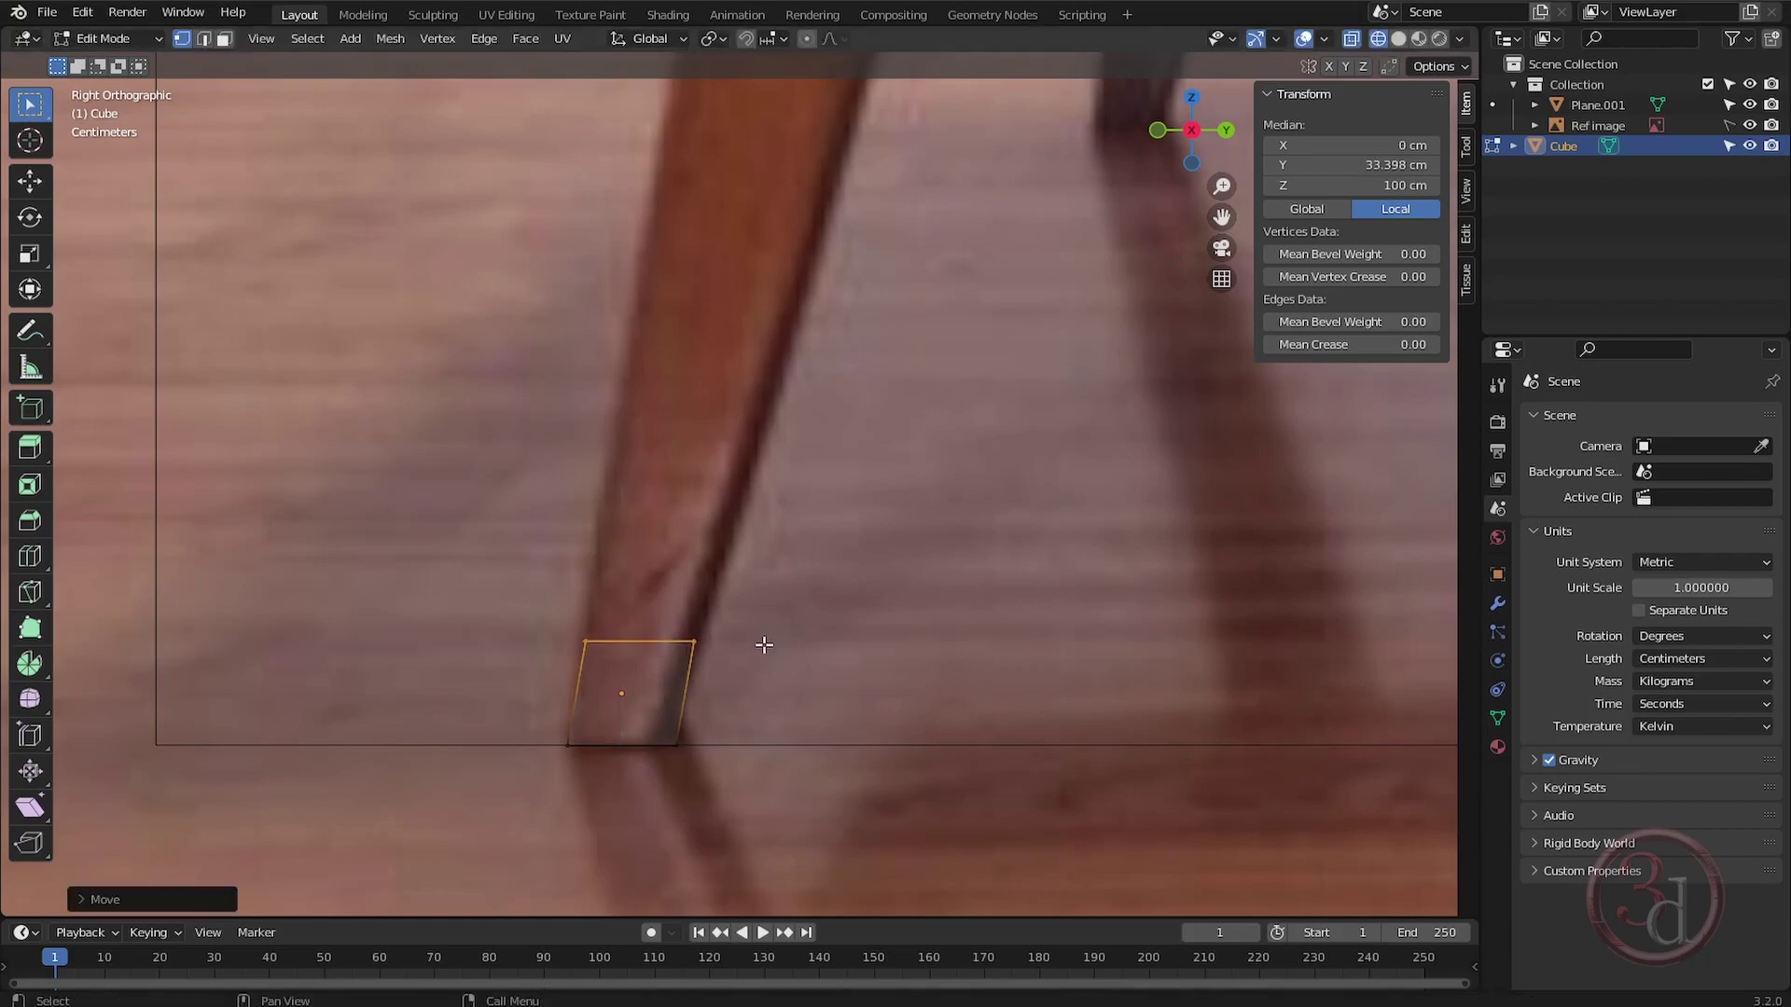
drag(818, 557, 581, 669)
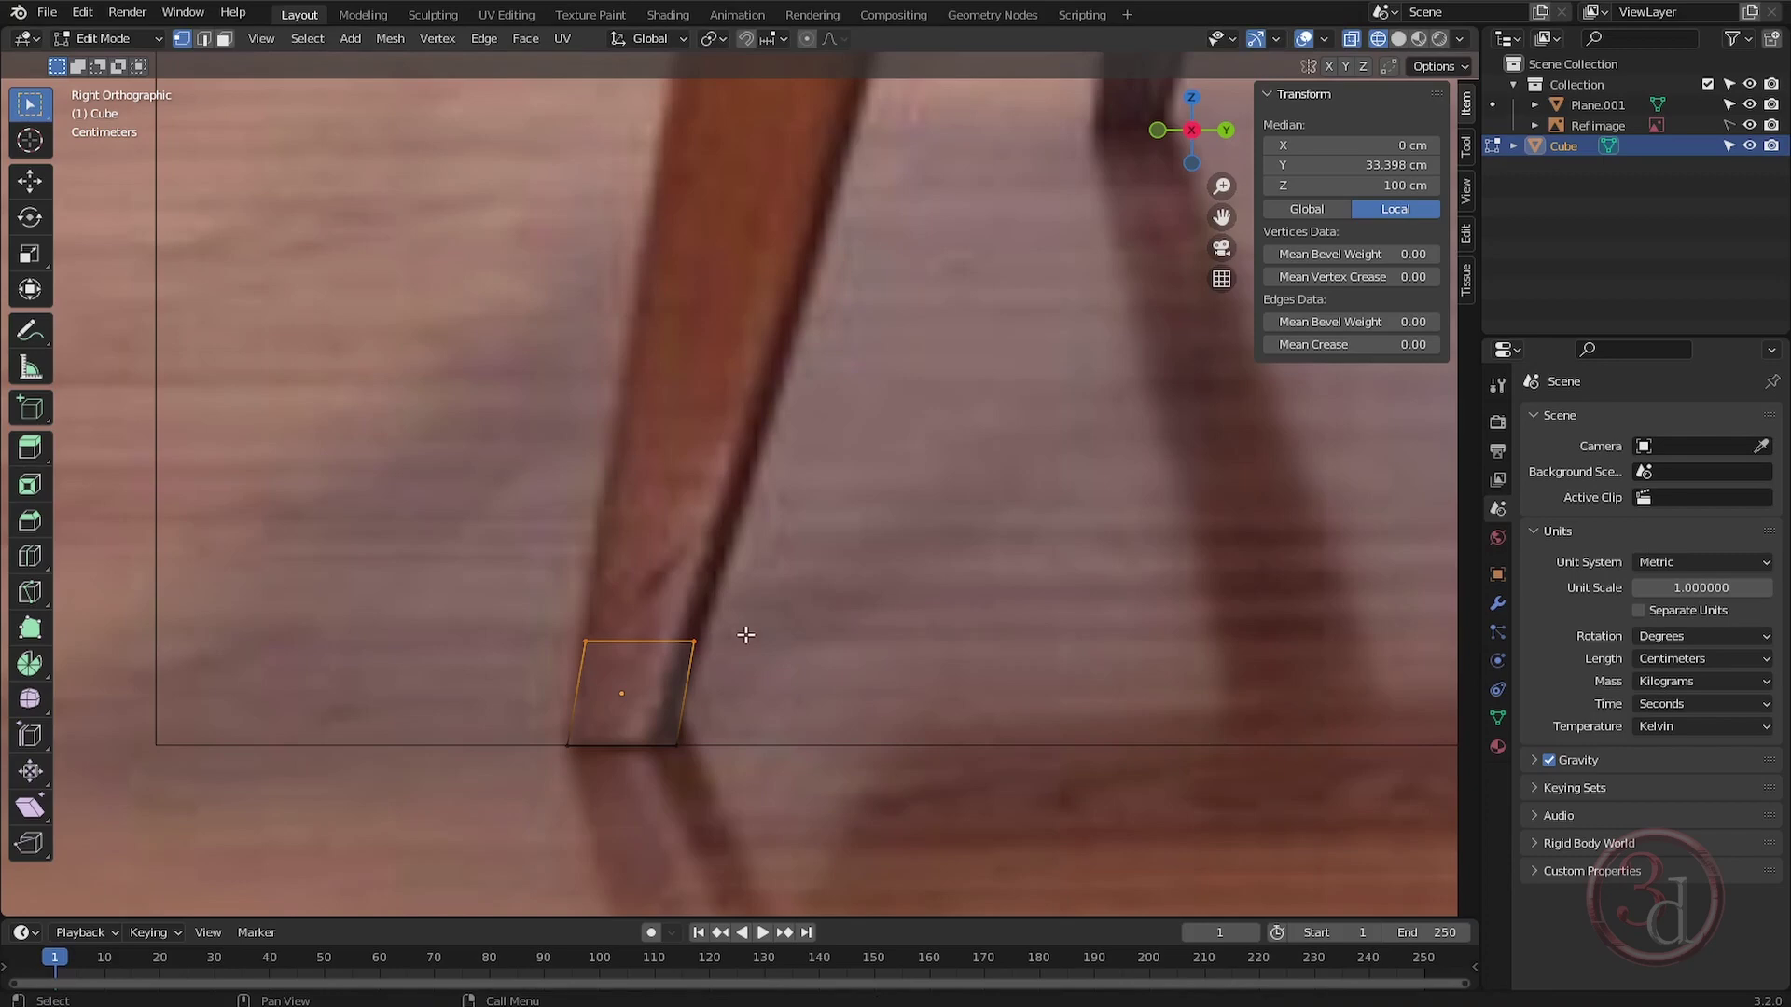
key(g)
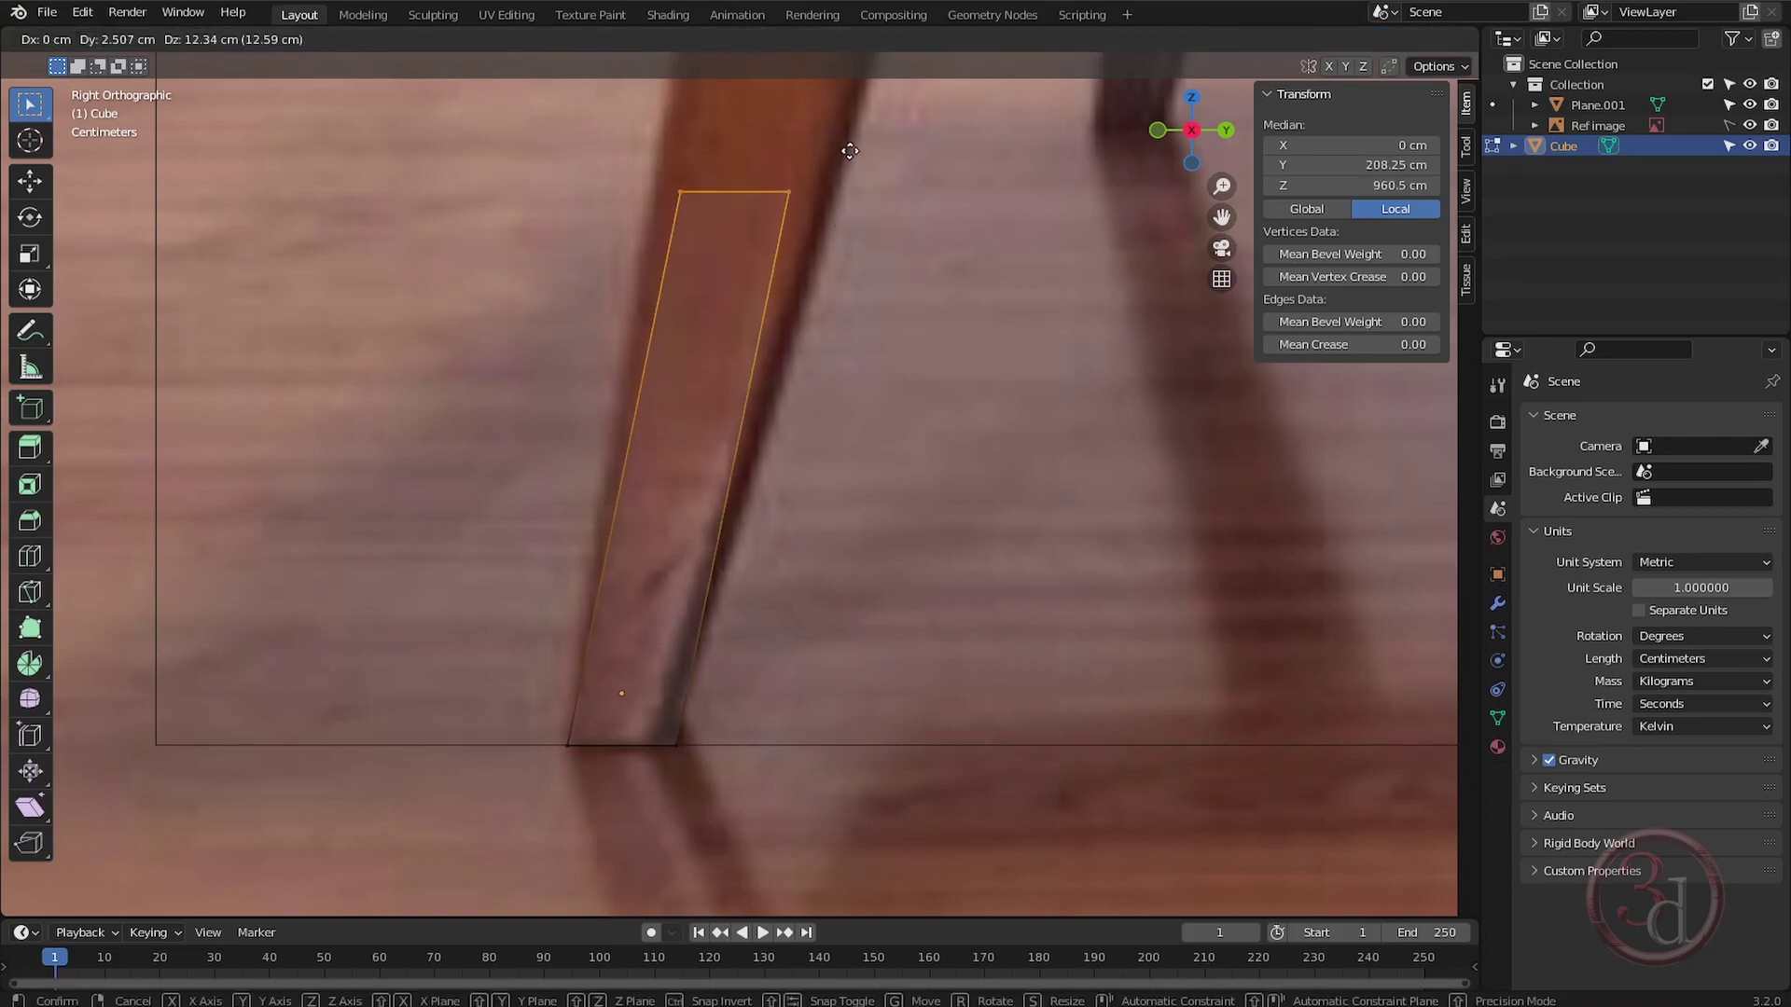
click(849, 150)
key(s)
click(932, 208)
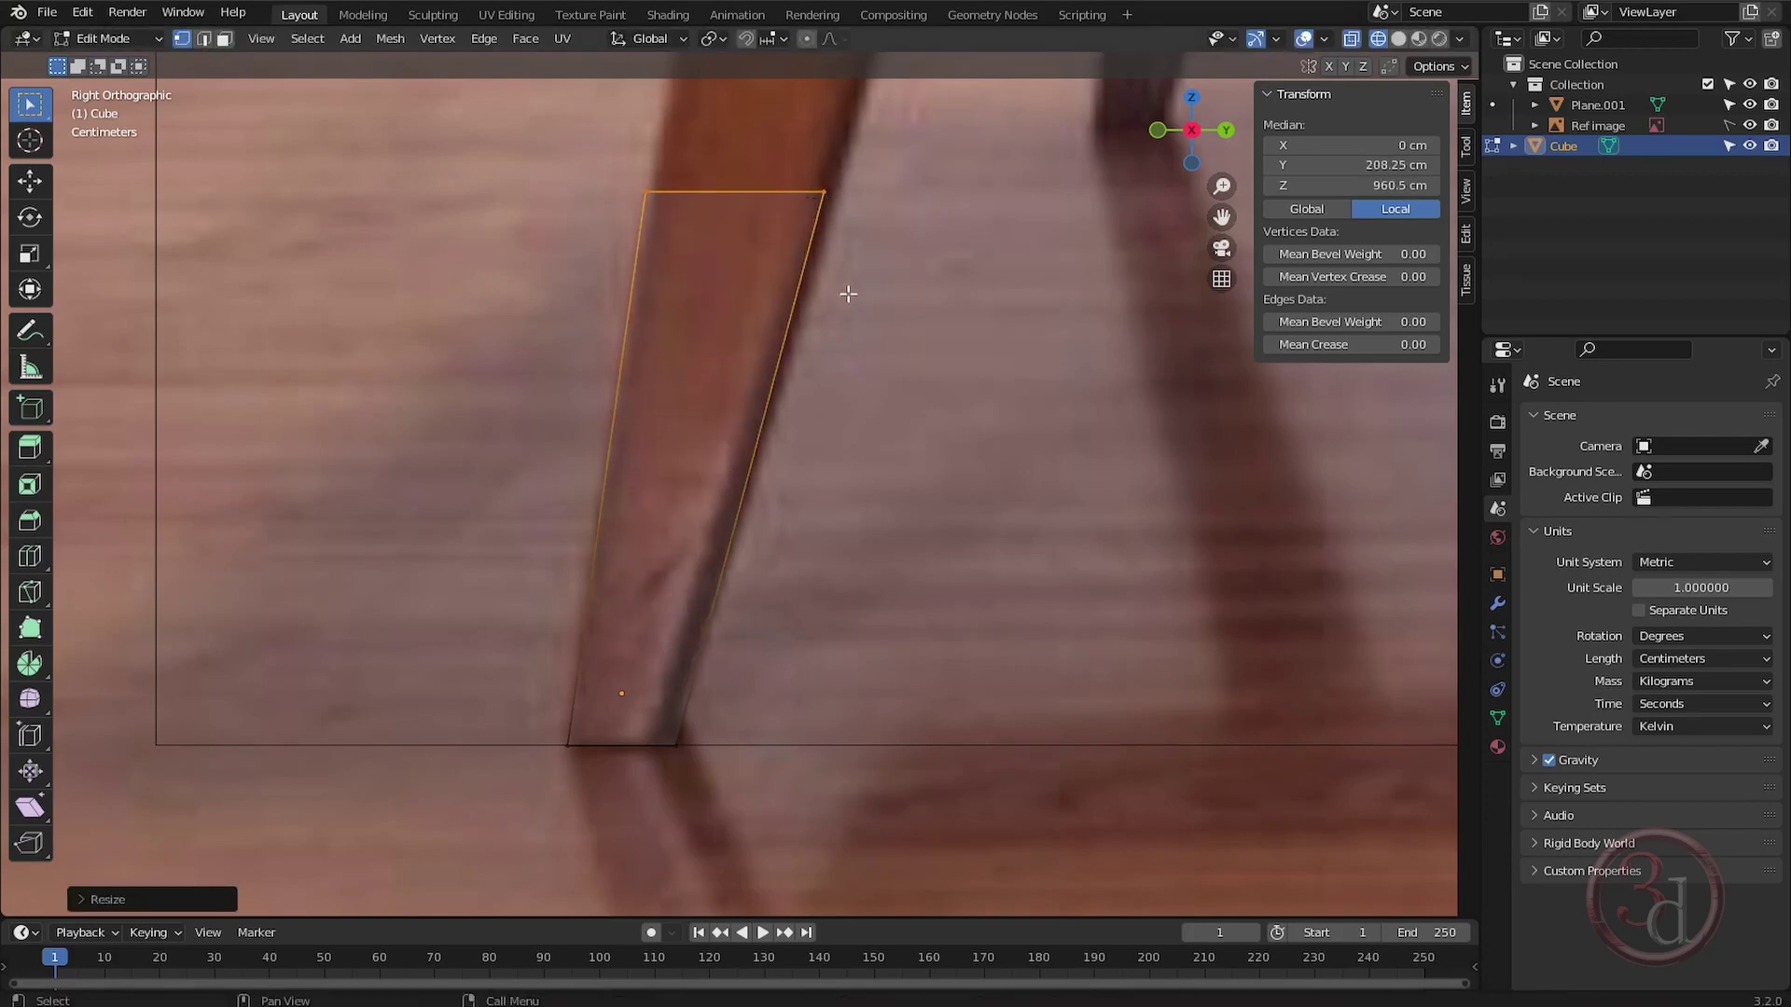
Extend the top edge up to where the leg meets the seat rail, widening it.
shift+middle_drag(848, 294, 709, 645)
key(g)
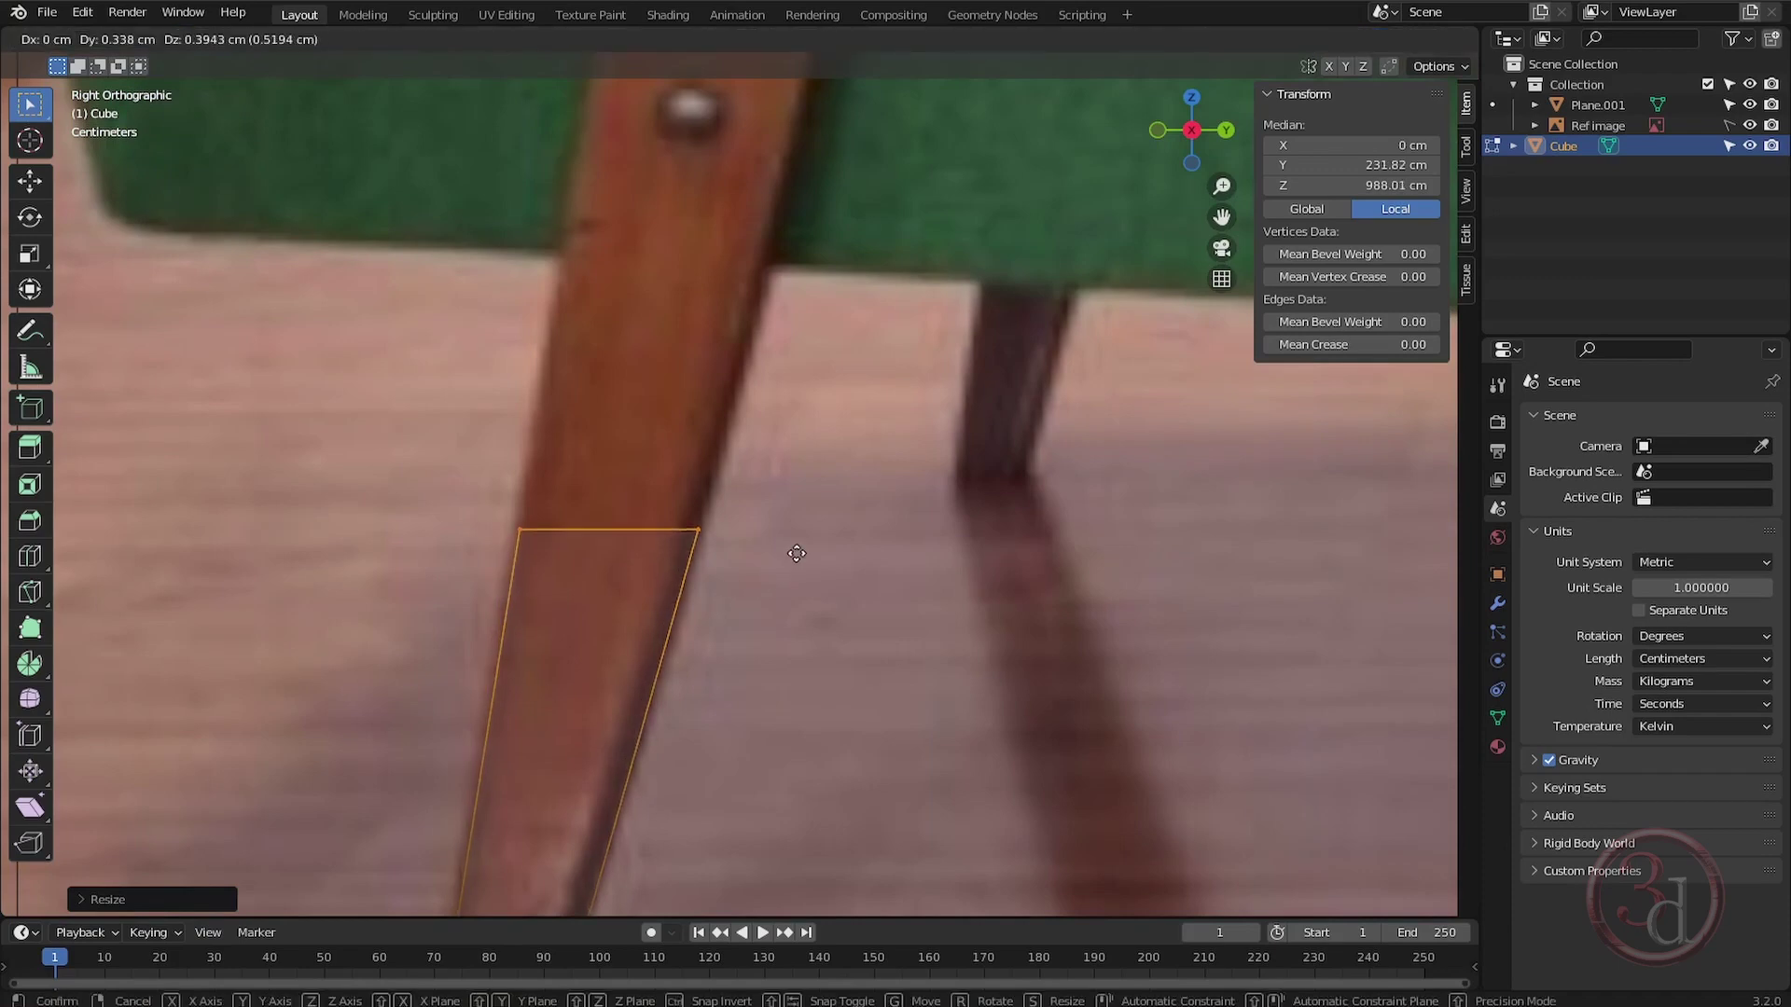
click(784, 552)
scroll(811, 532, down, 4)
shift+middle_drag(821, 522, 777, 659)
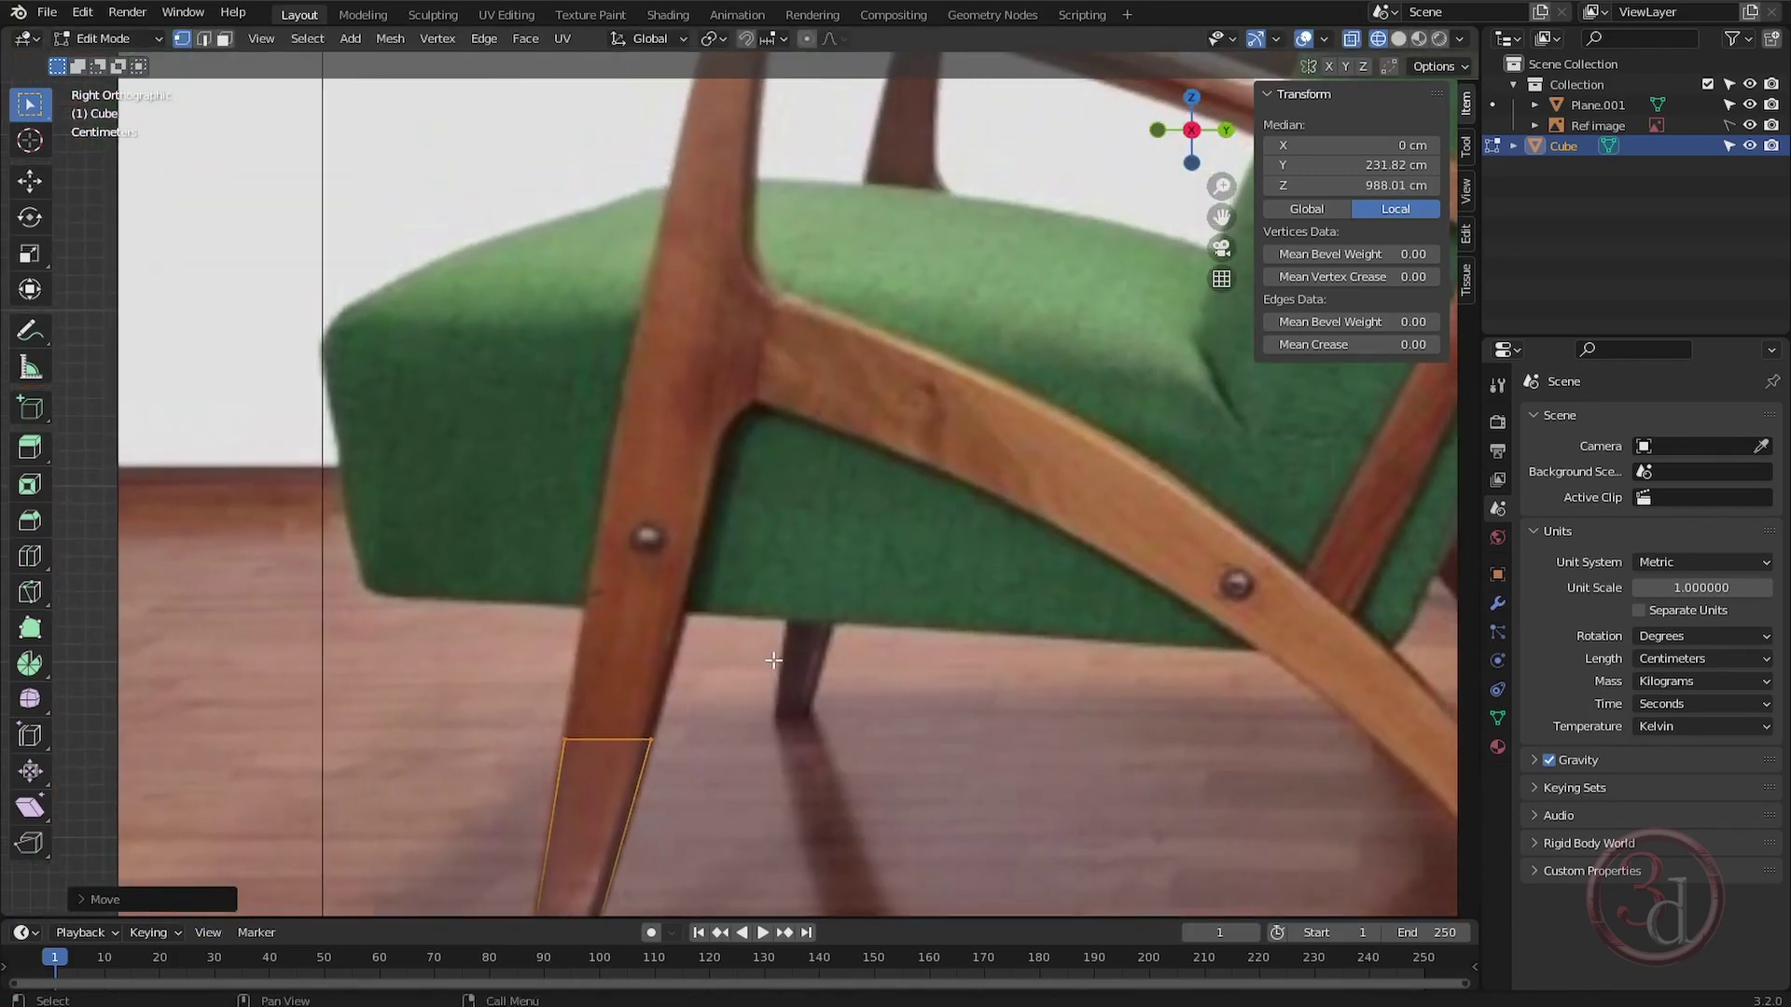
key(g)
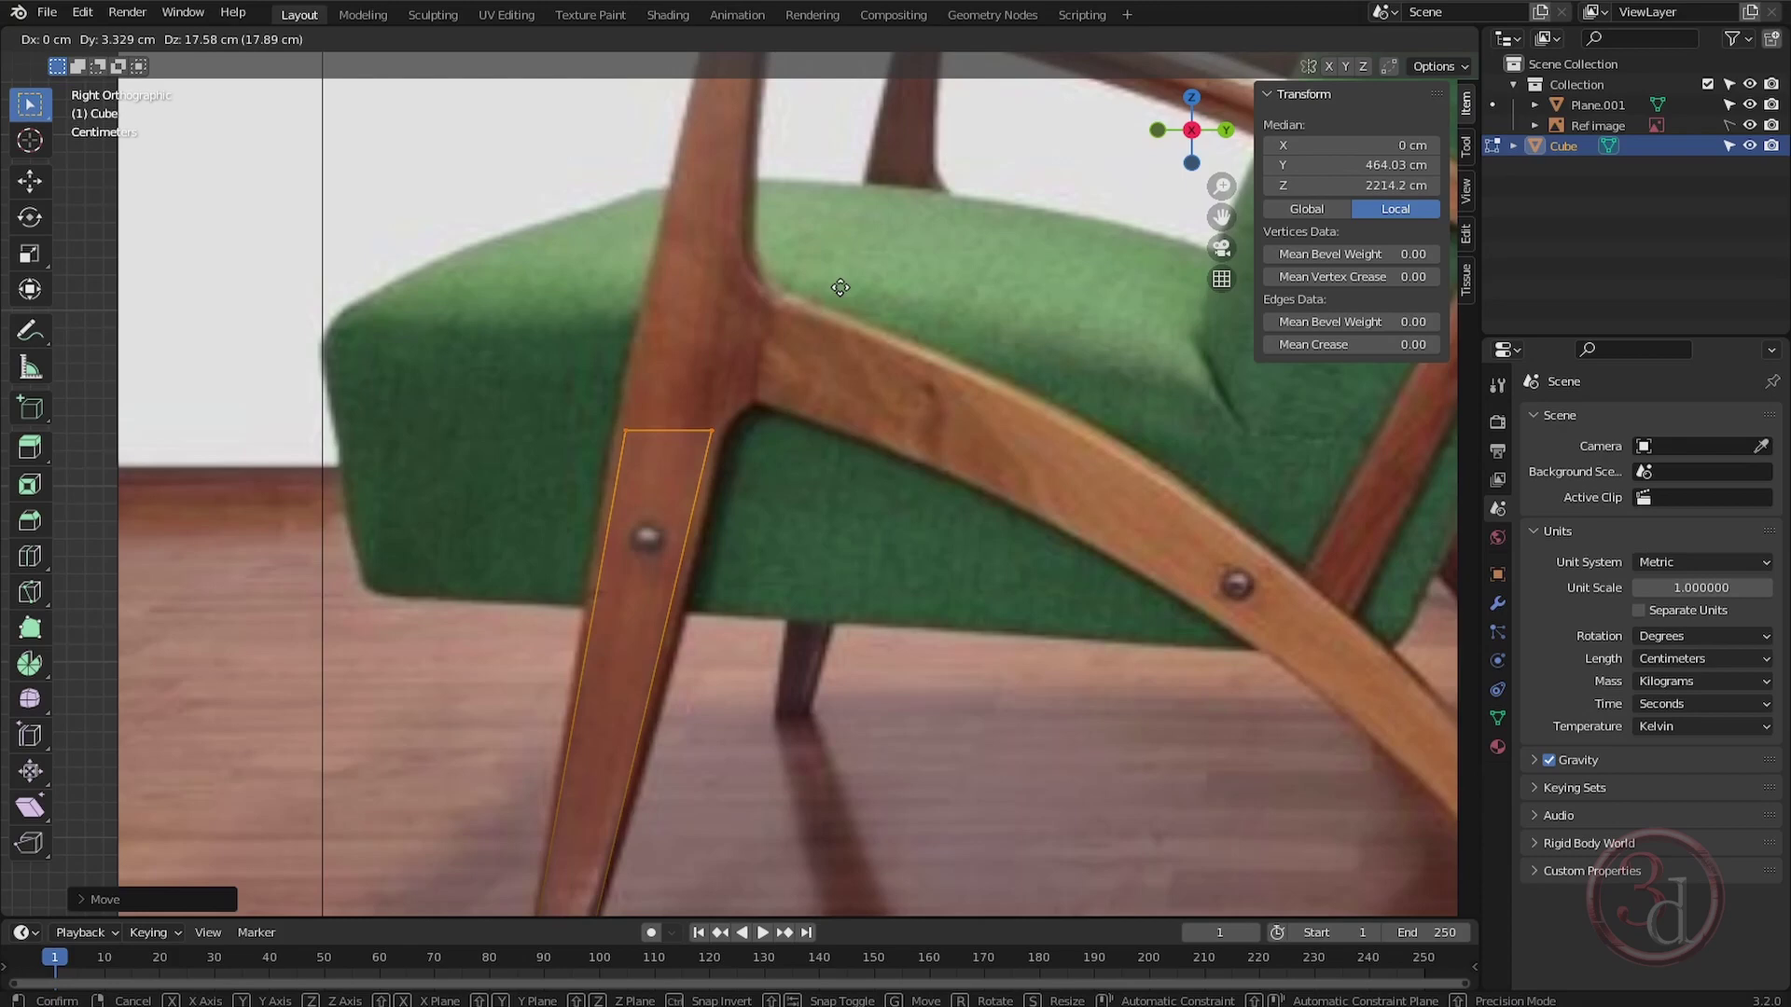
click(839, 289)
key(s)
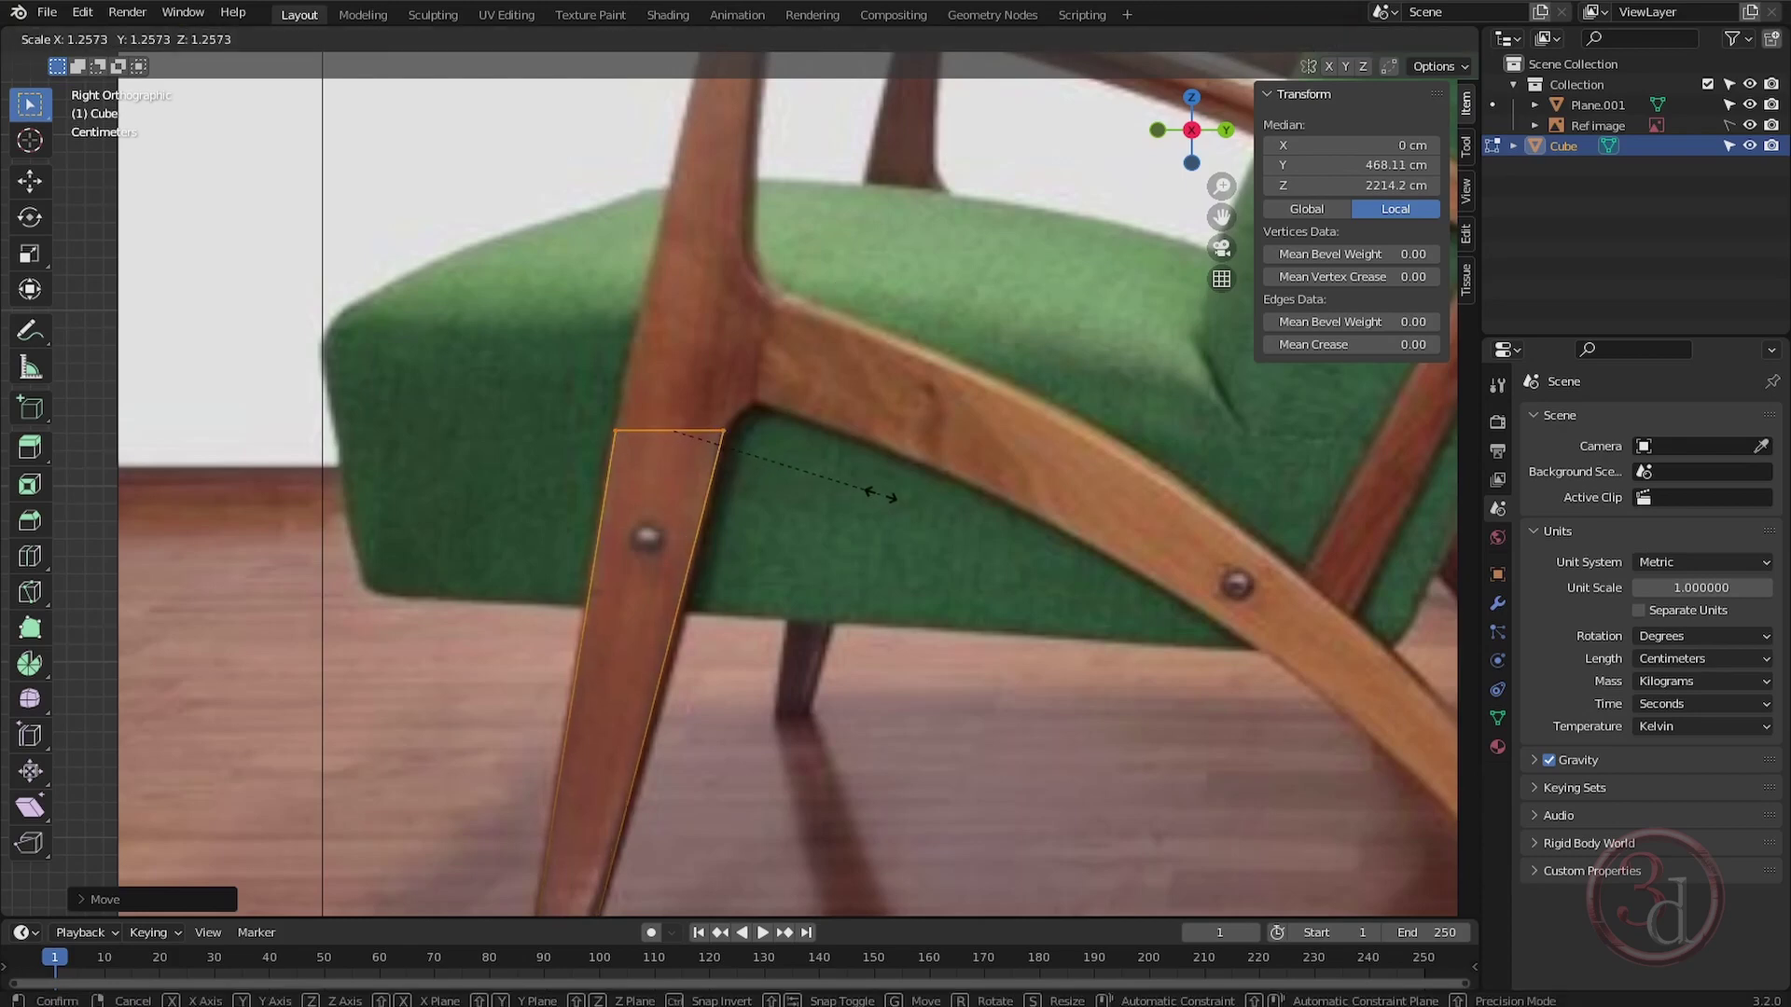
click(853, 497)
Raise a single edge of the leg mesh, then reselect the leg's top edge.
drag(381, 298, 584, 478)
click(644, 509)
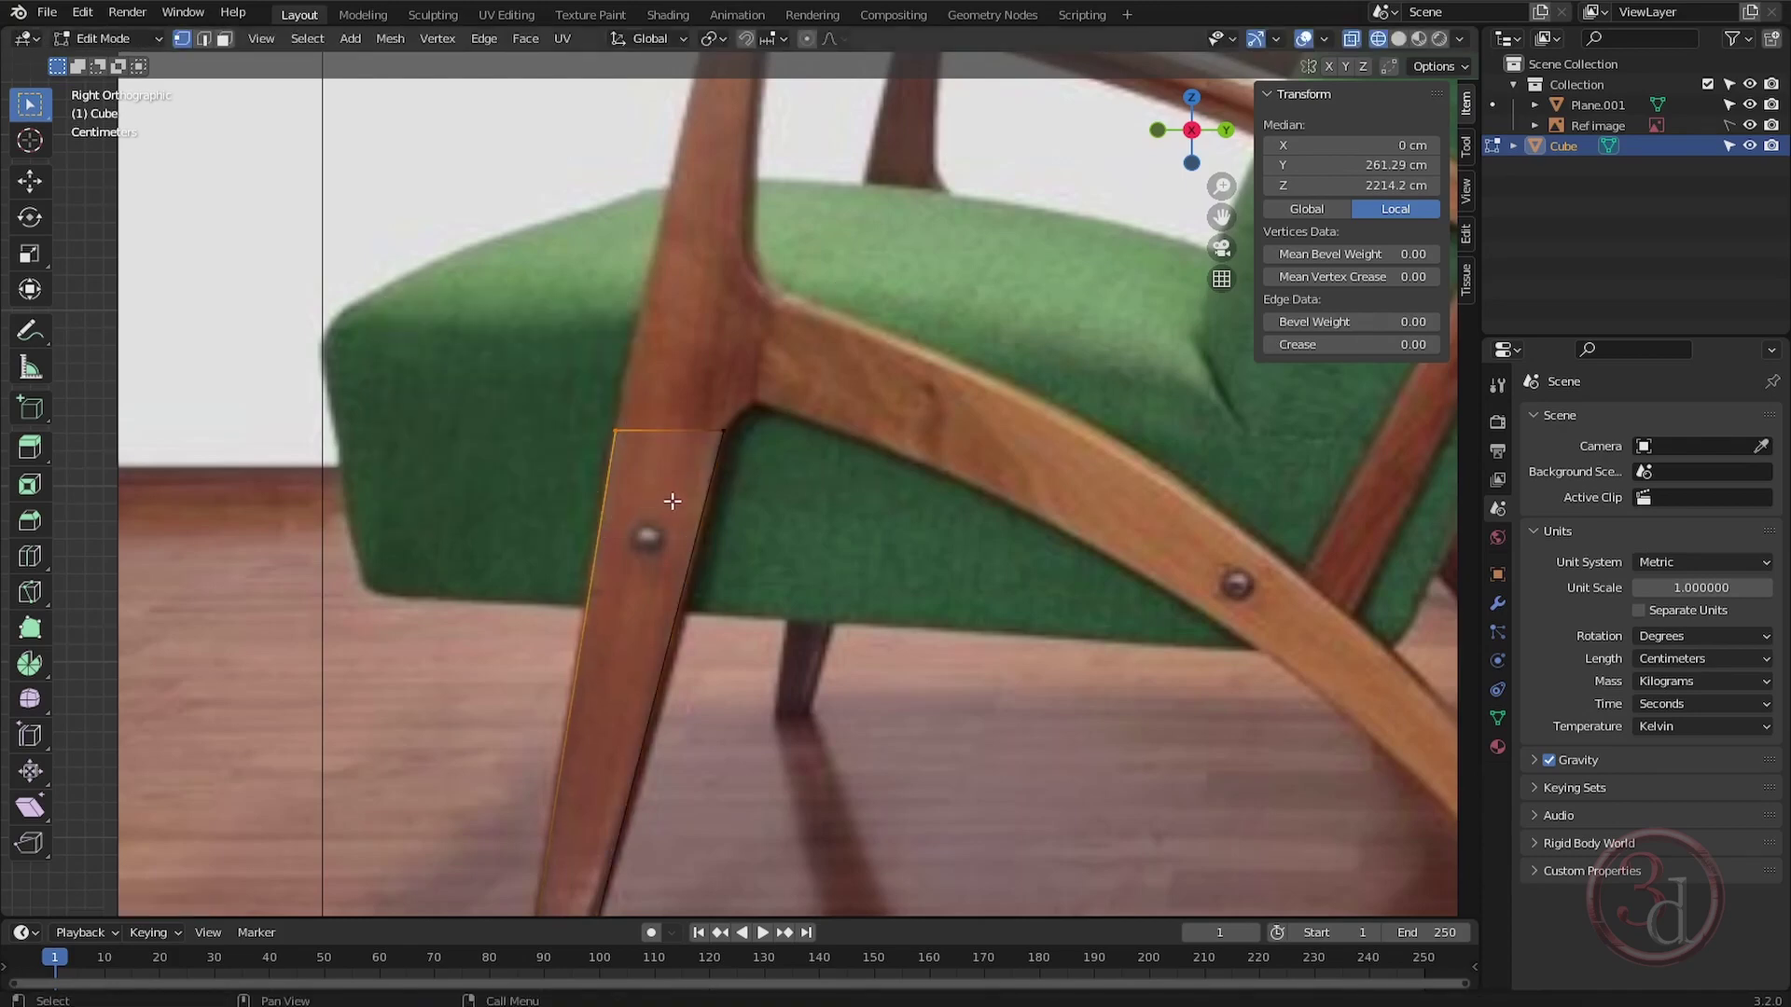
key(g)
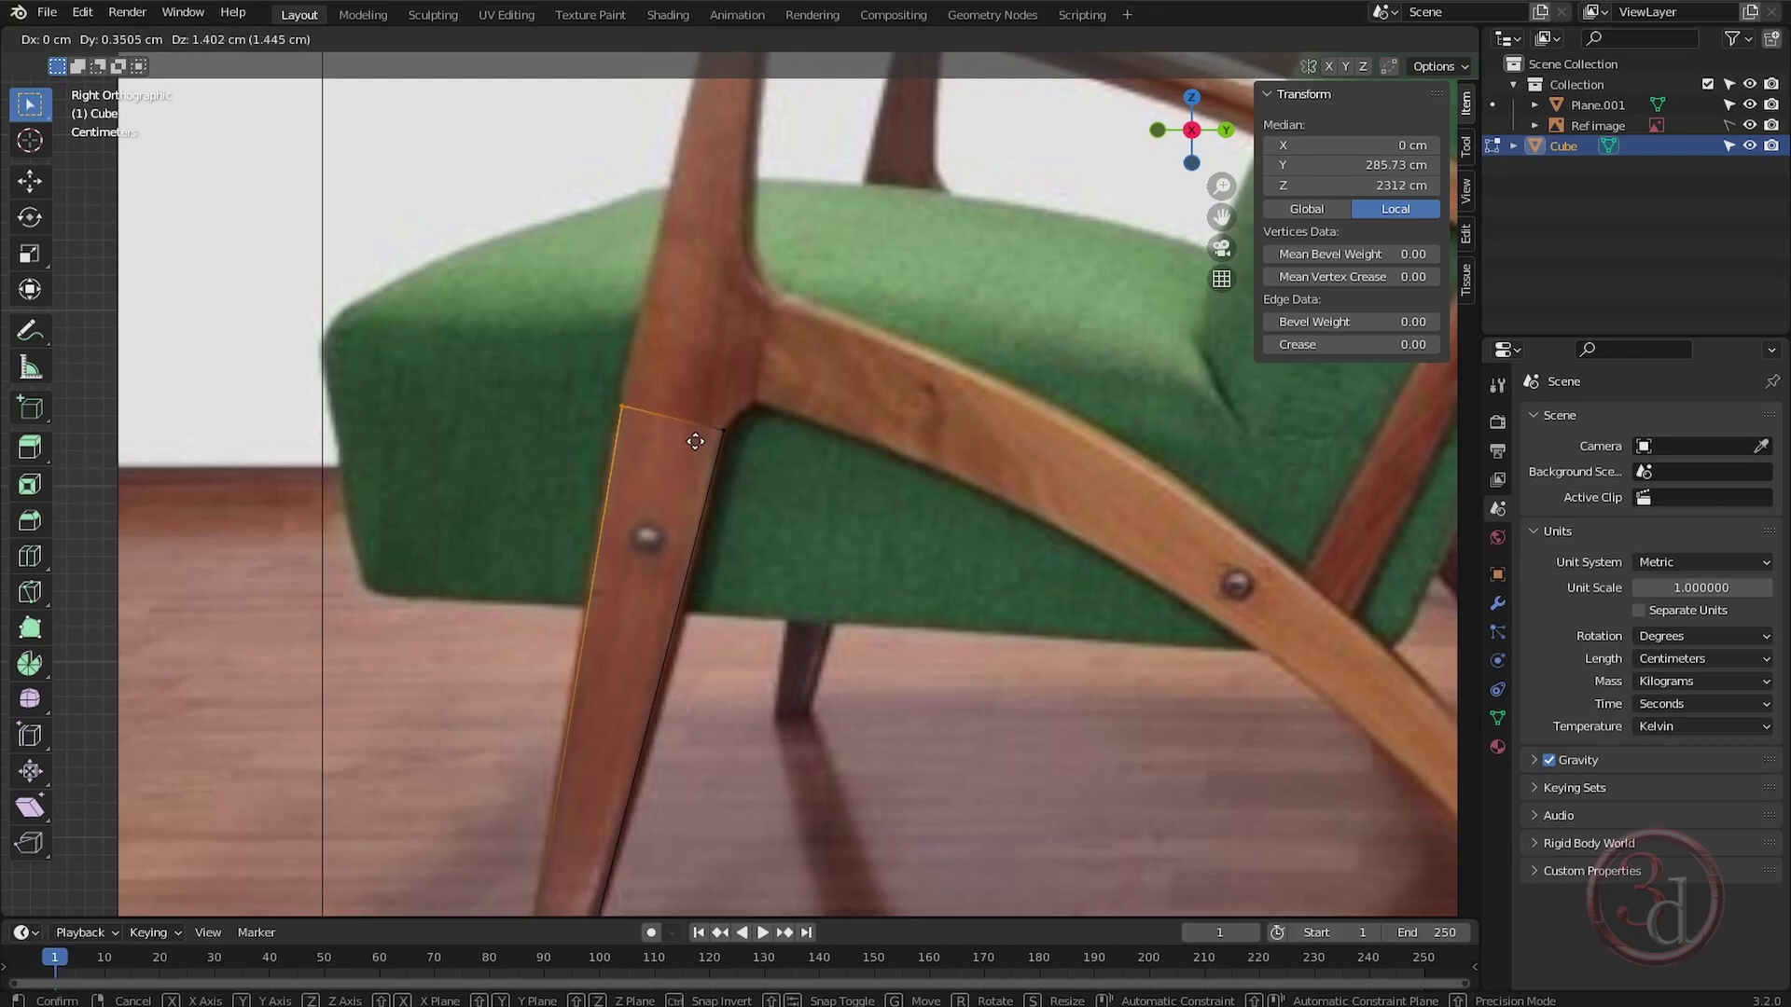
click(695, 442)
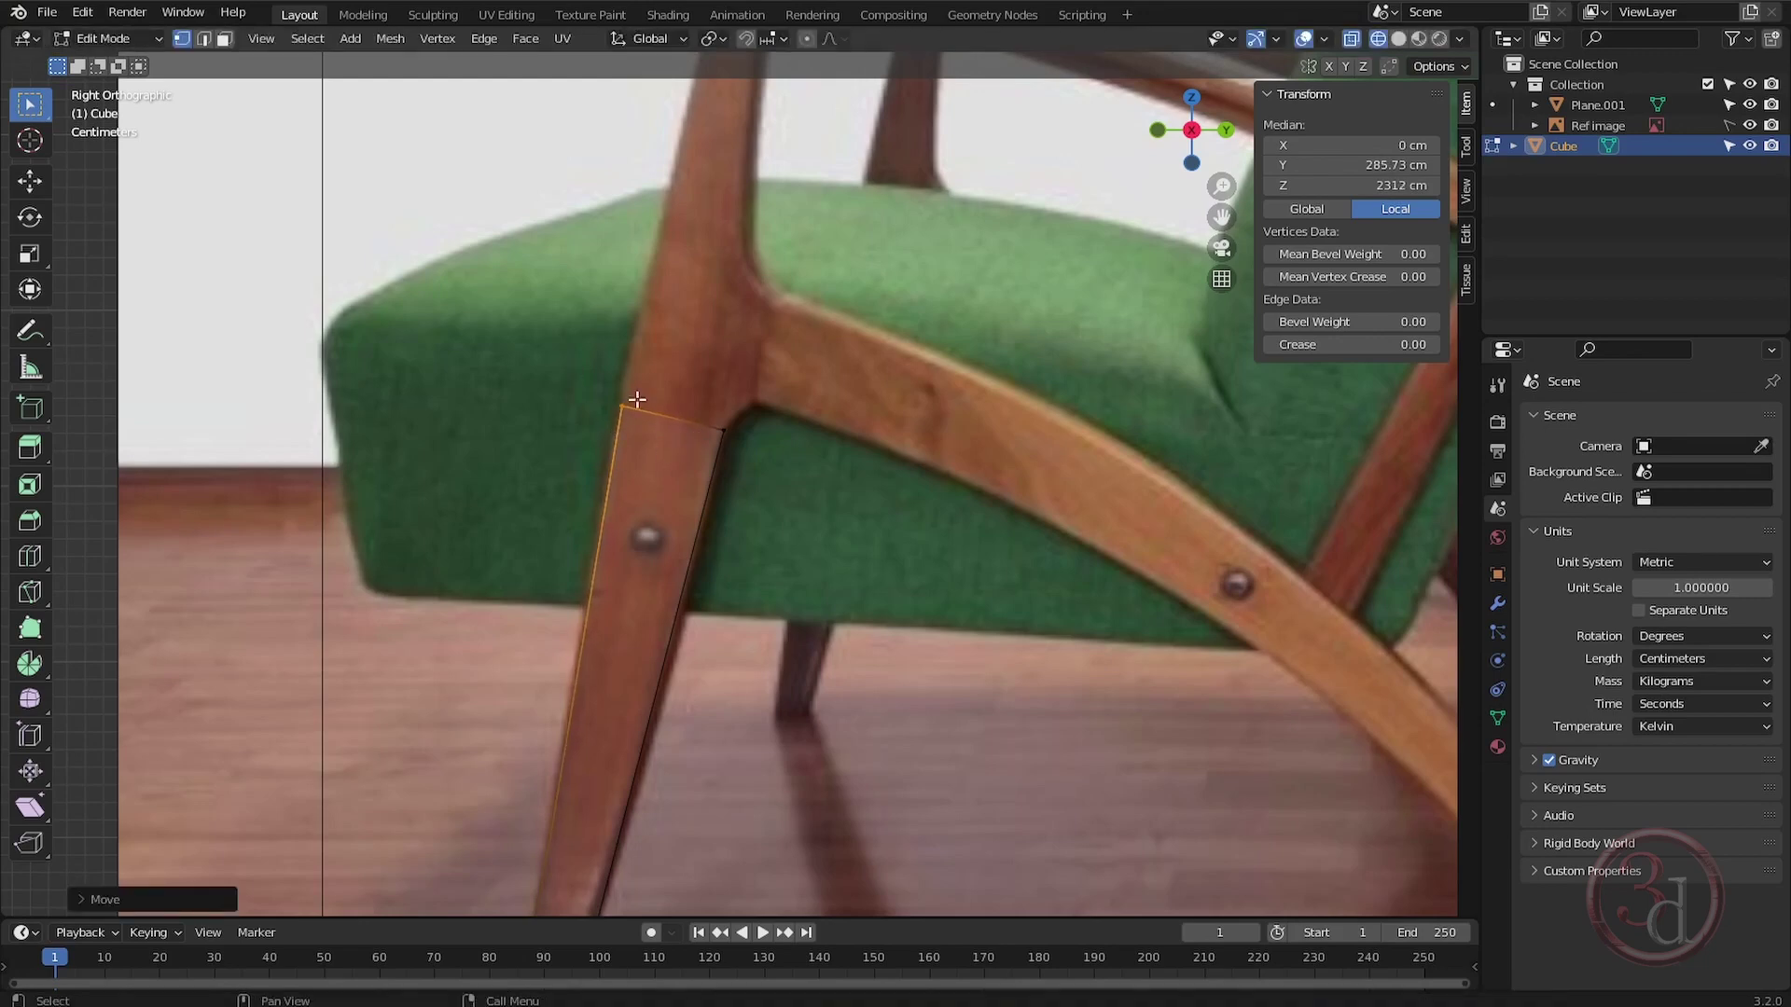
drag(524, 362, 834, 504)
shift+middle_drag(800, 479, 785, 513)
drag(599, 367, 864, 548)
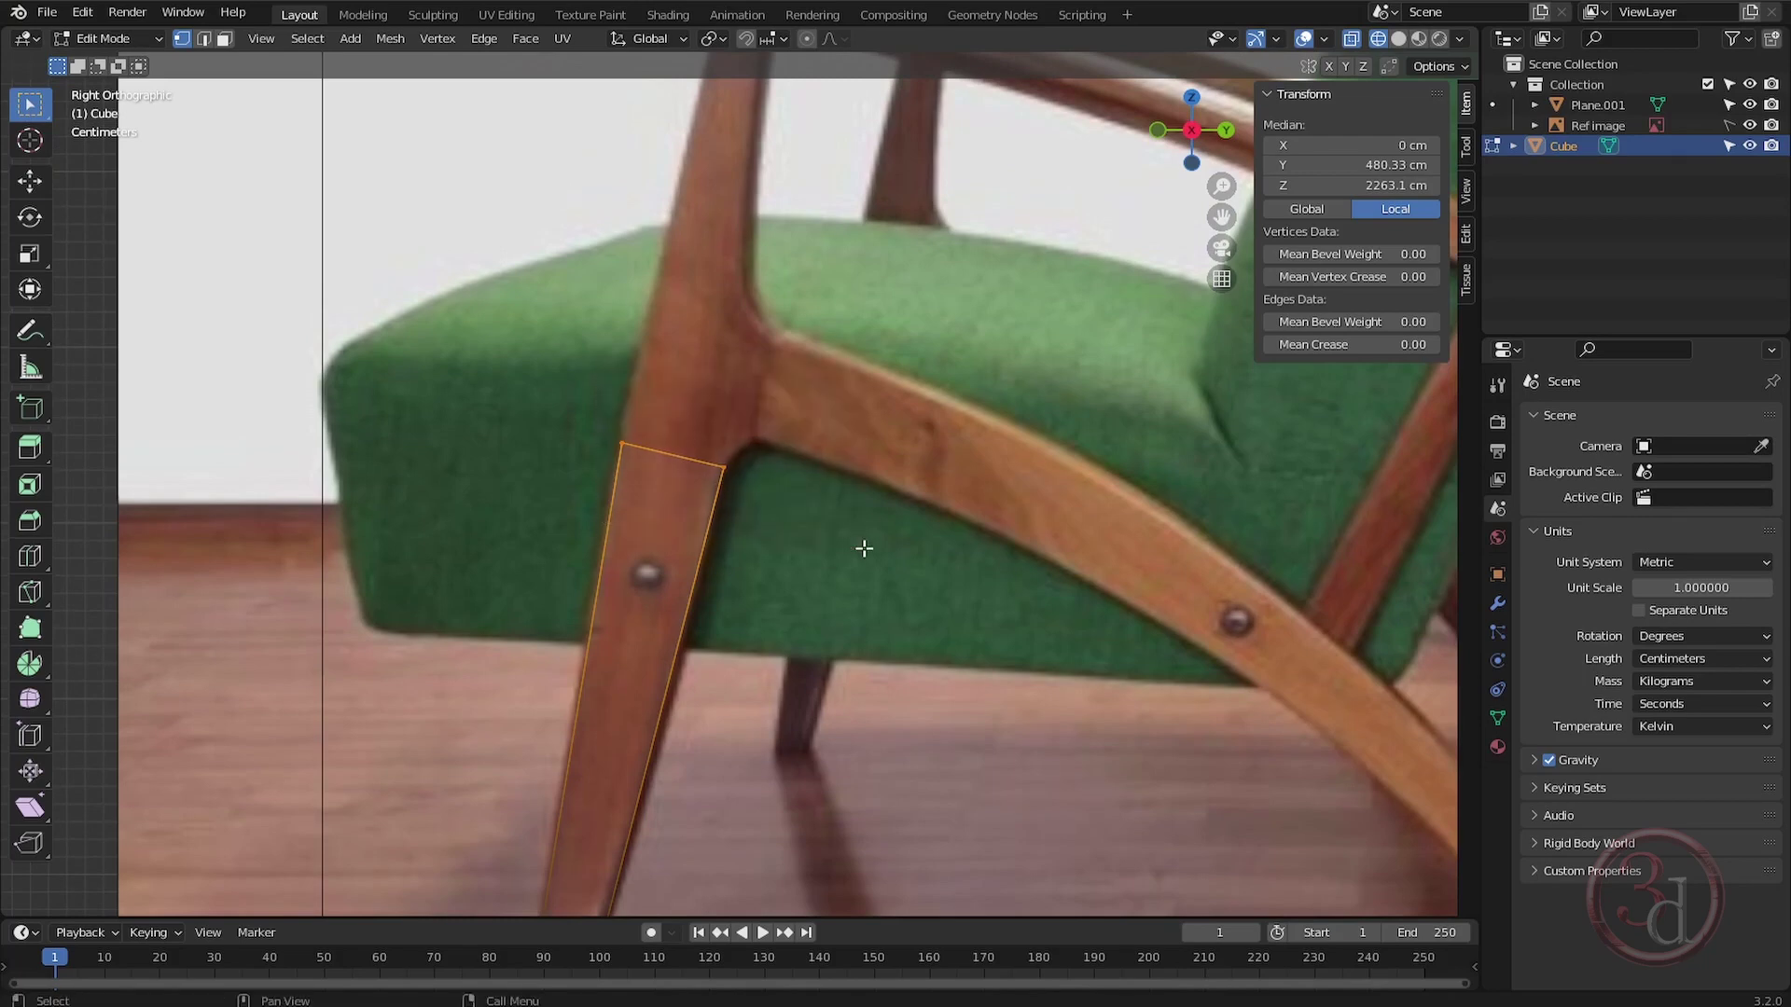
Extrude the top edge three times up the leg past the armrest joint.
key(e)
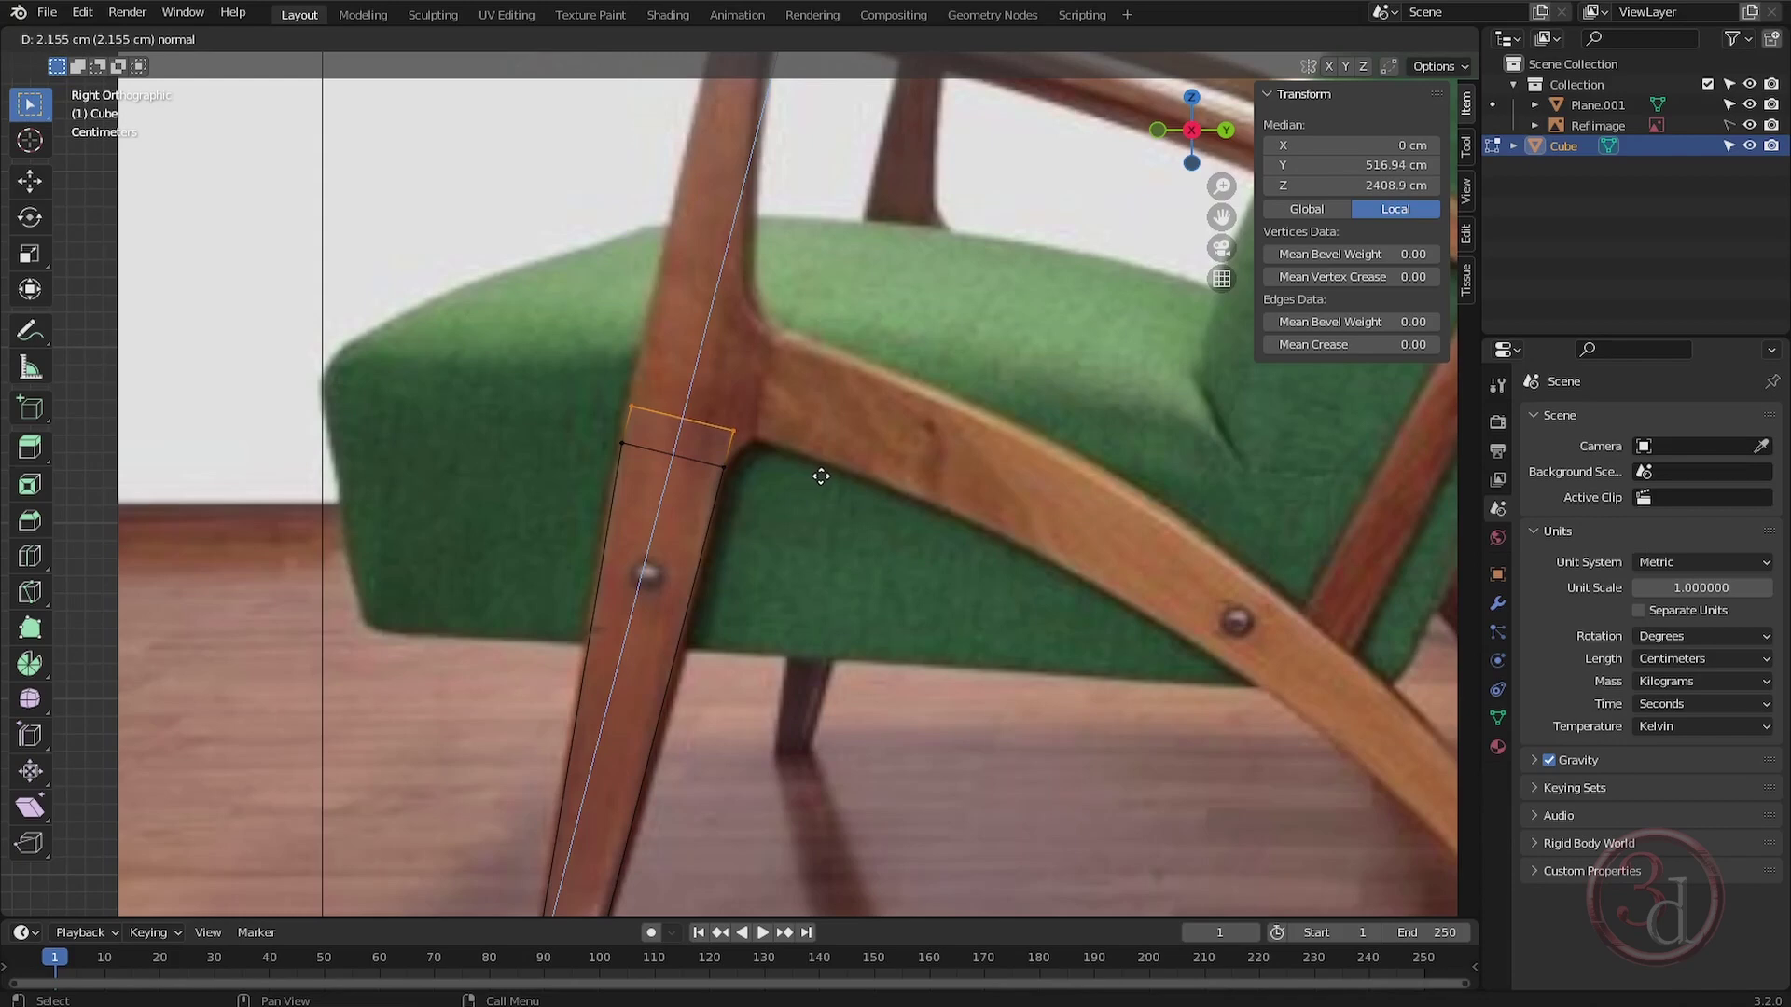
click(821, 476)
key(e)
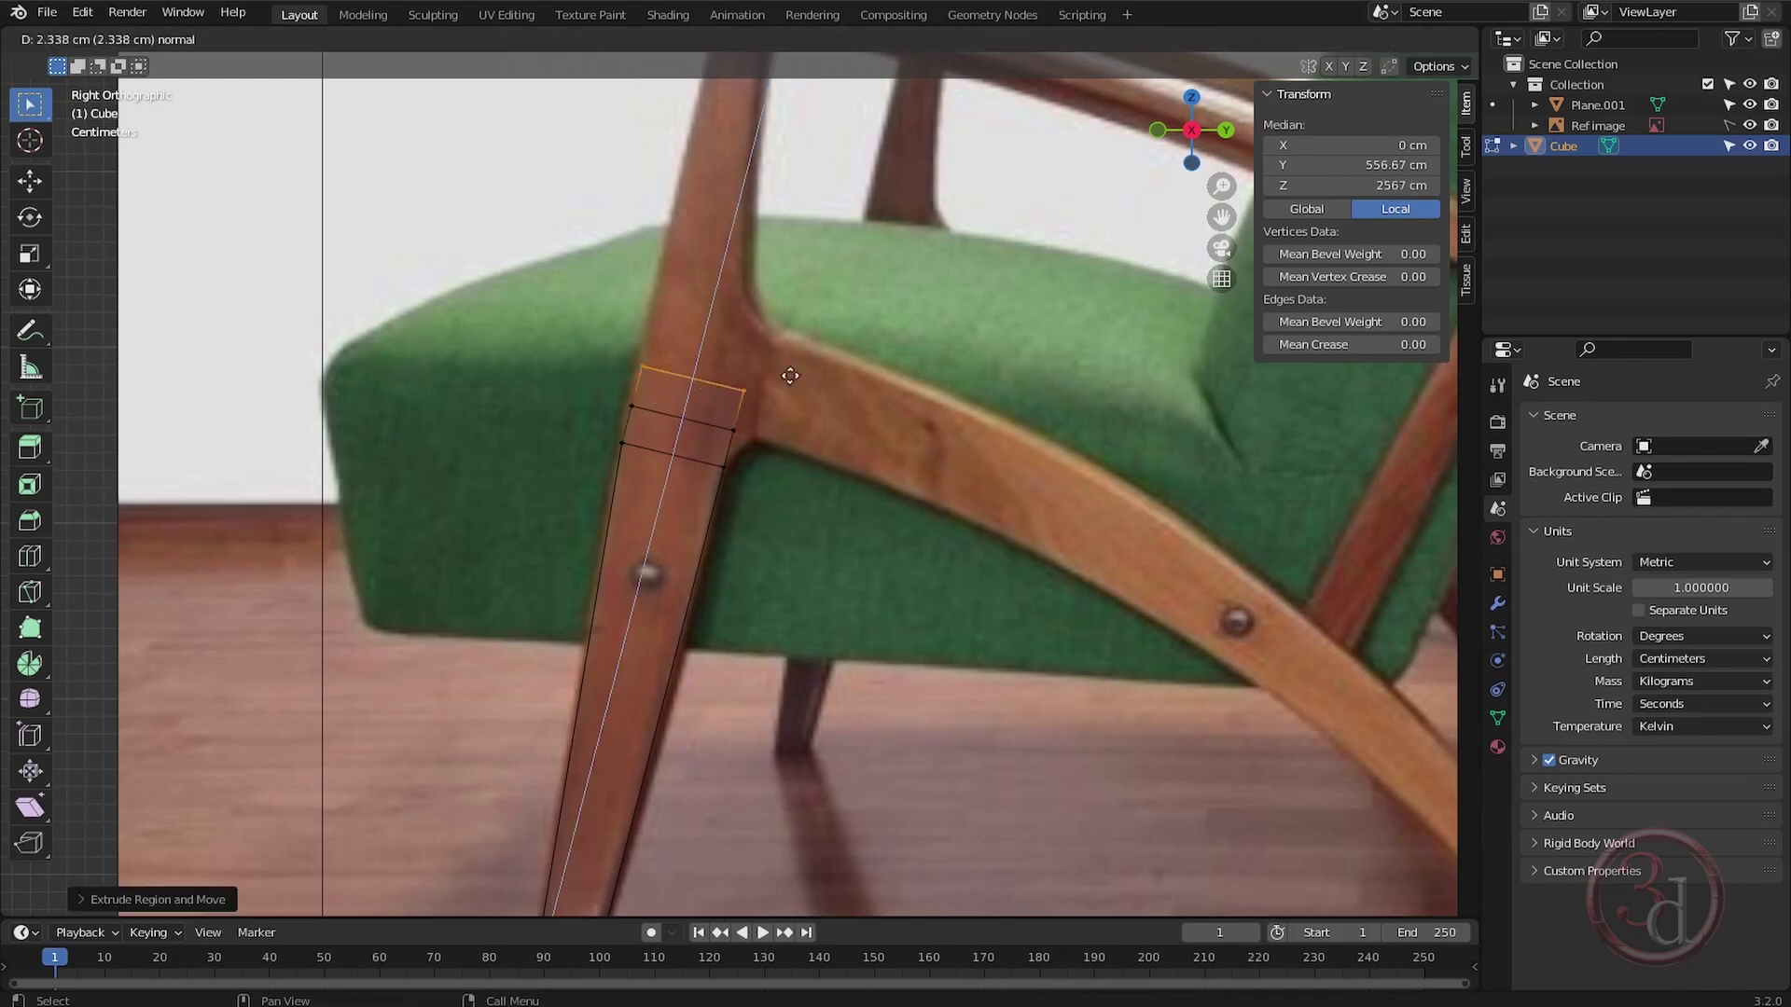
click(812, 336)
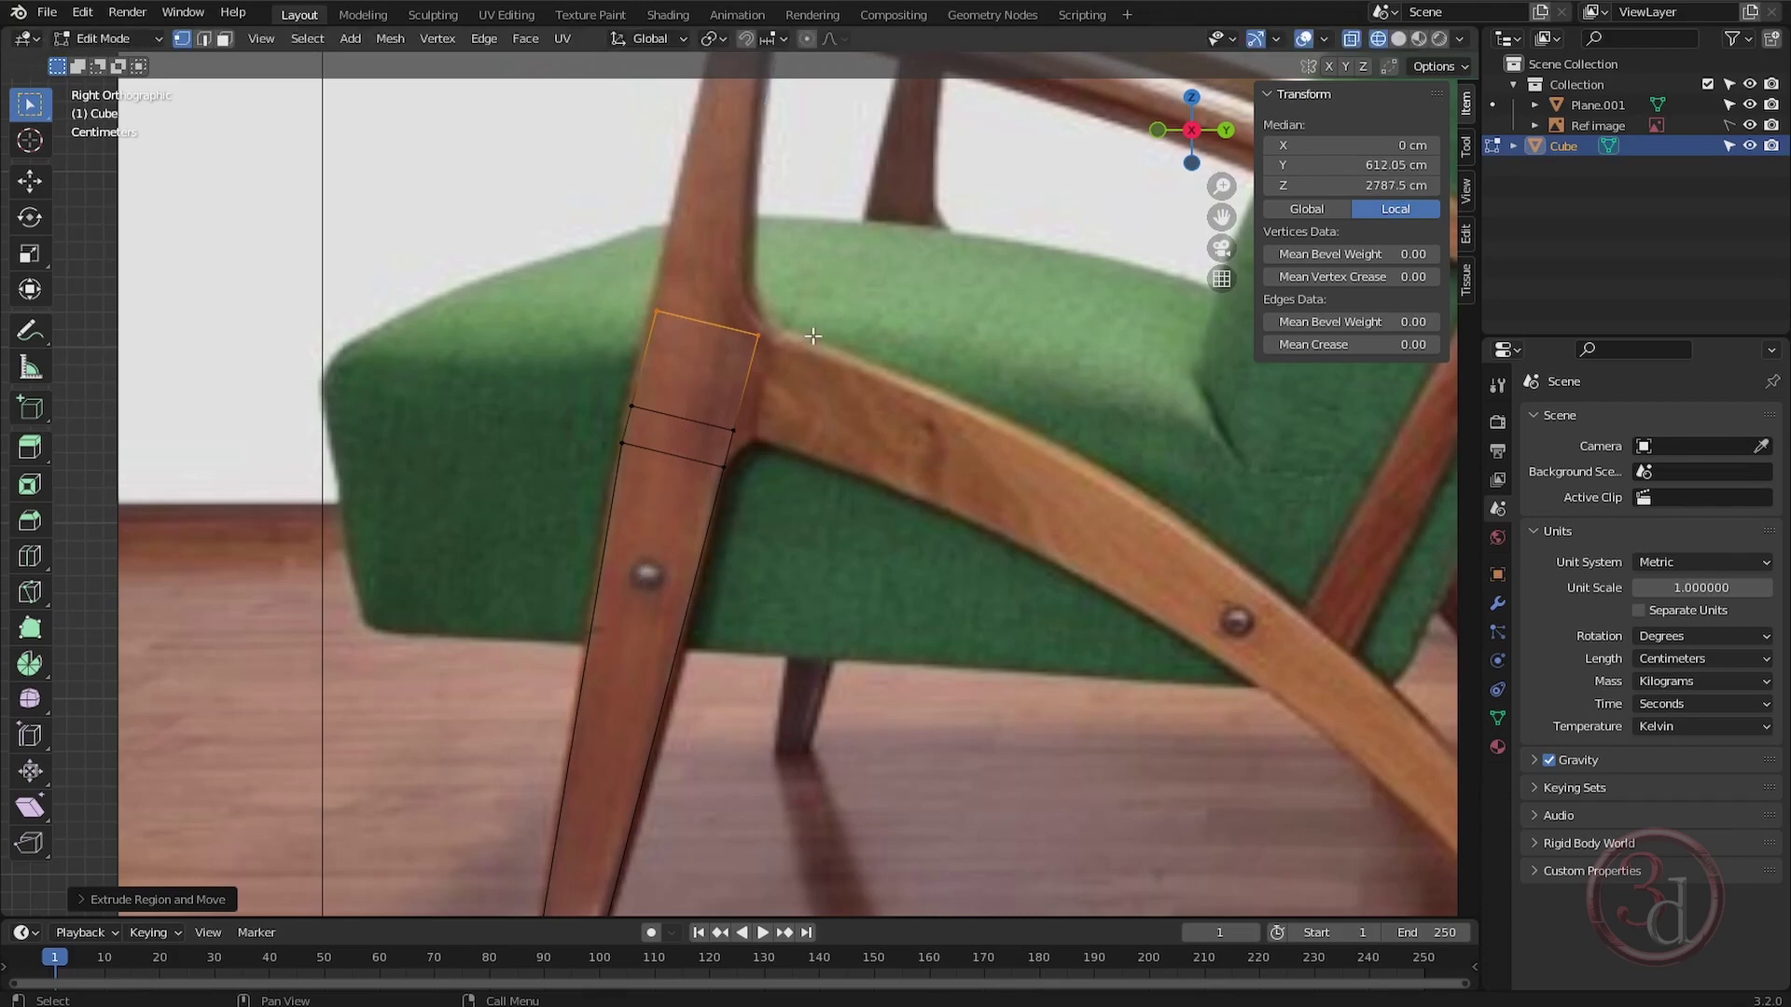
key(e)
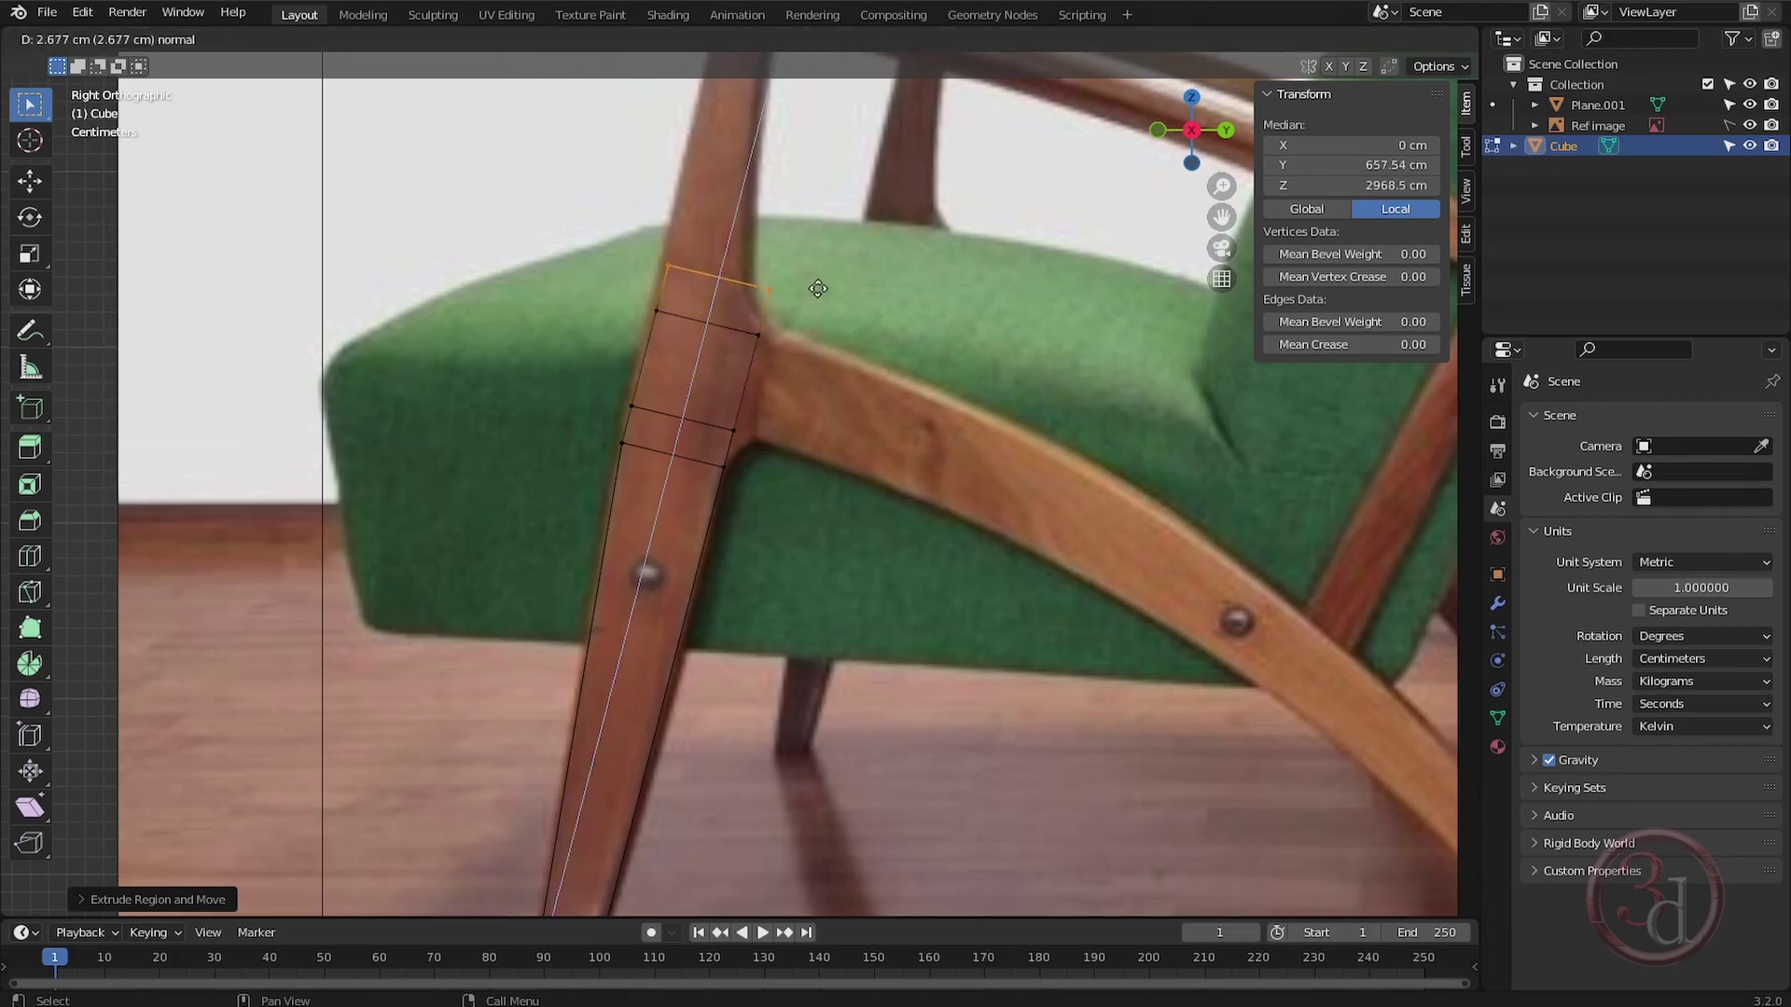
click(818, 289)
Clear the selection and select the edge where the armrest meets the leg.
scroll(760, 448, up, 5)
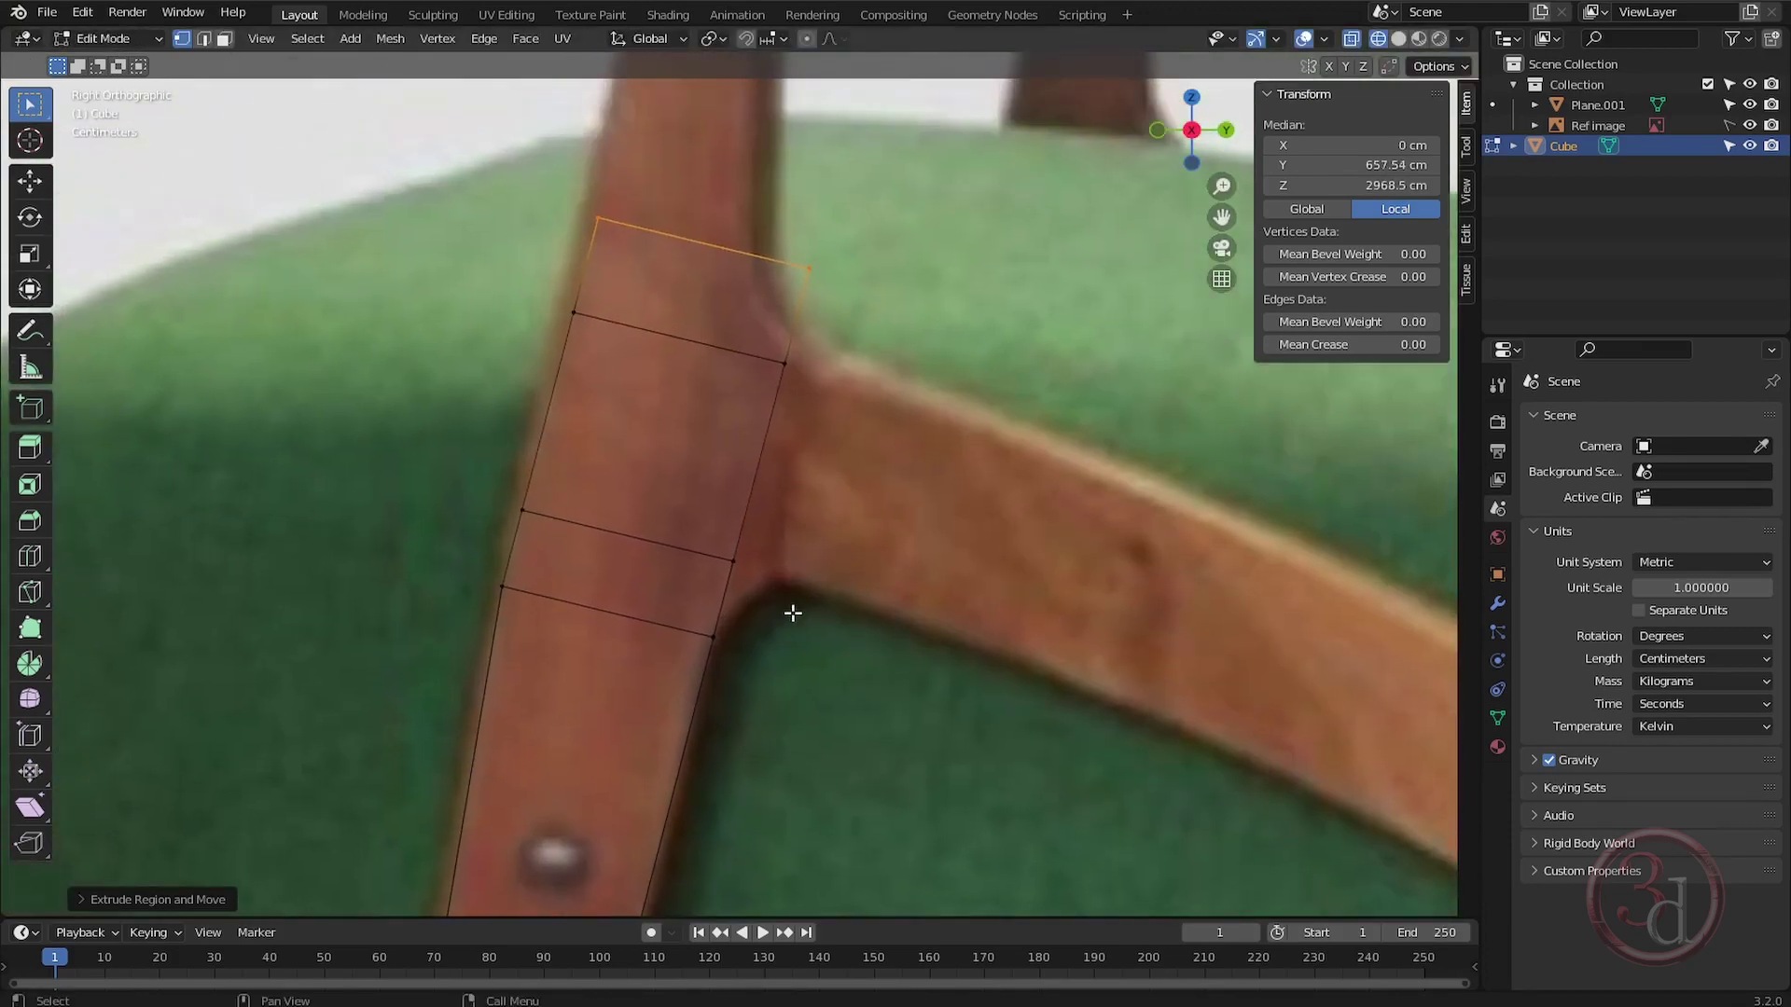
key(alt+a)
shift+middle_drag(690, 464, 678, 517)
drag(872, 397, 667, 638)
Move the joint edge out toward the armrest and its top-right corner vertex up-left onto the leg.
key(g)
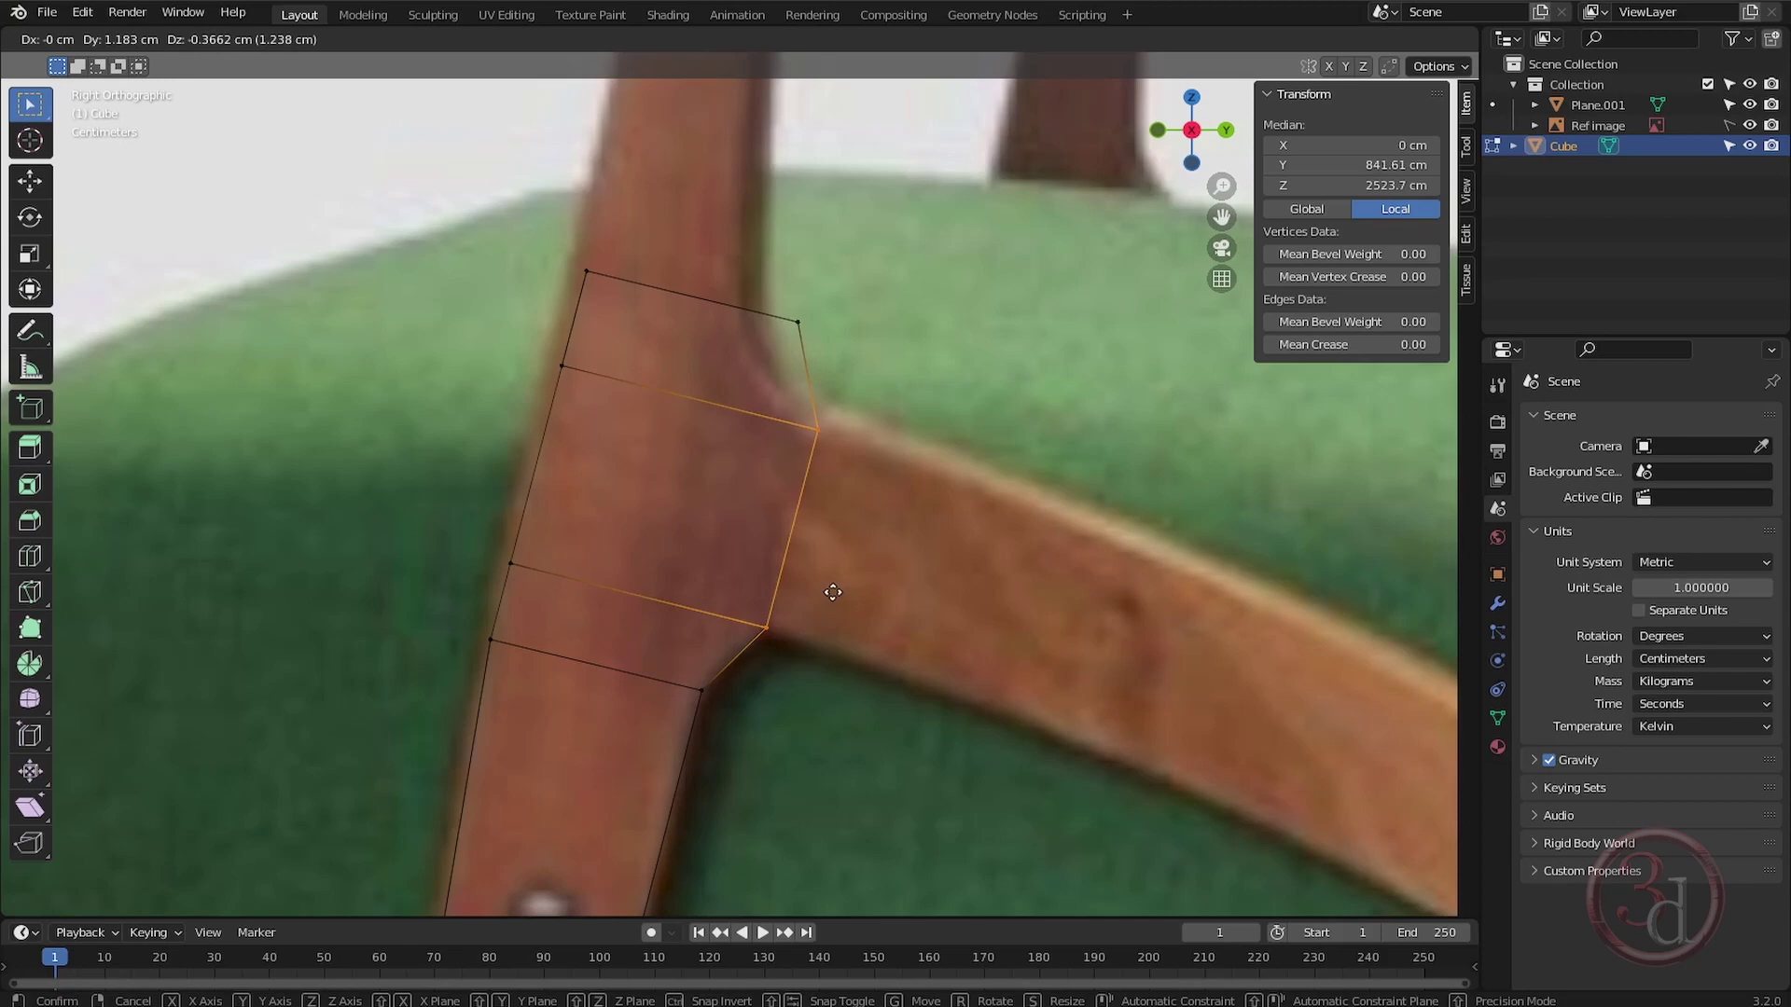
click(831, 590)
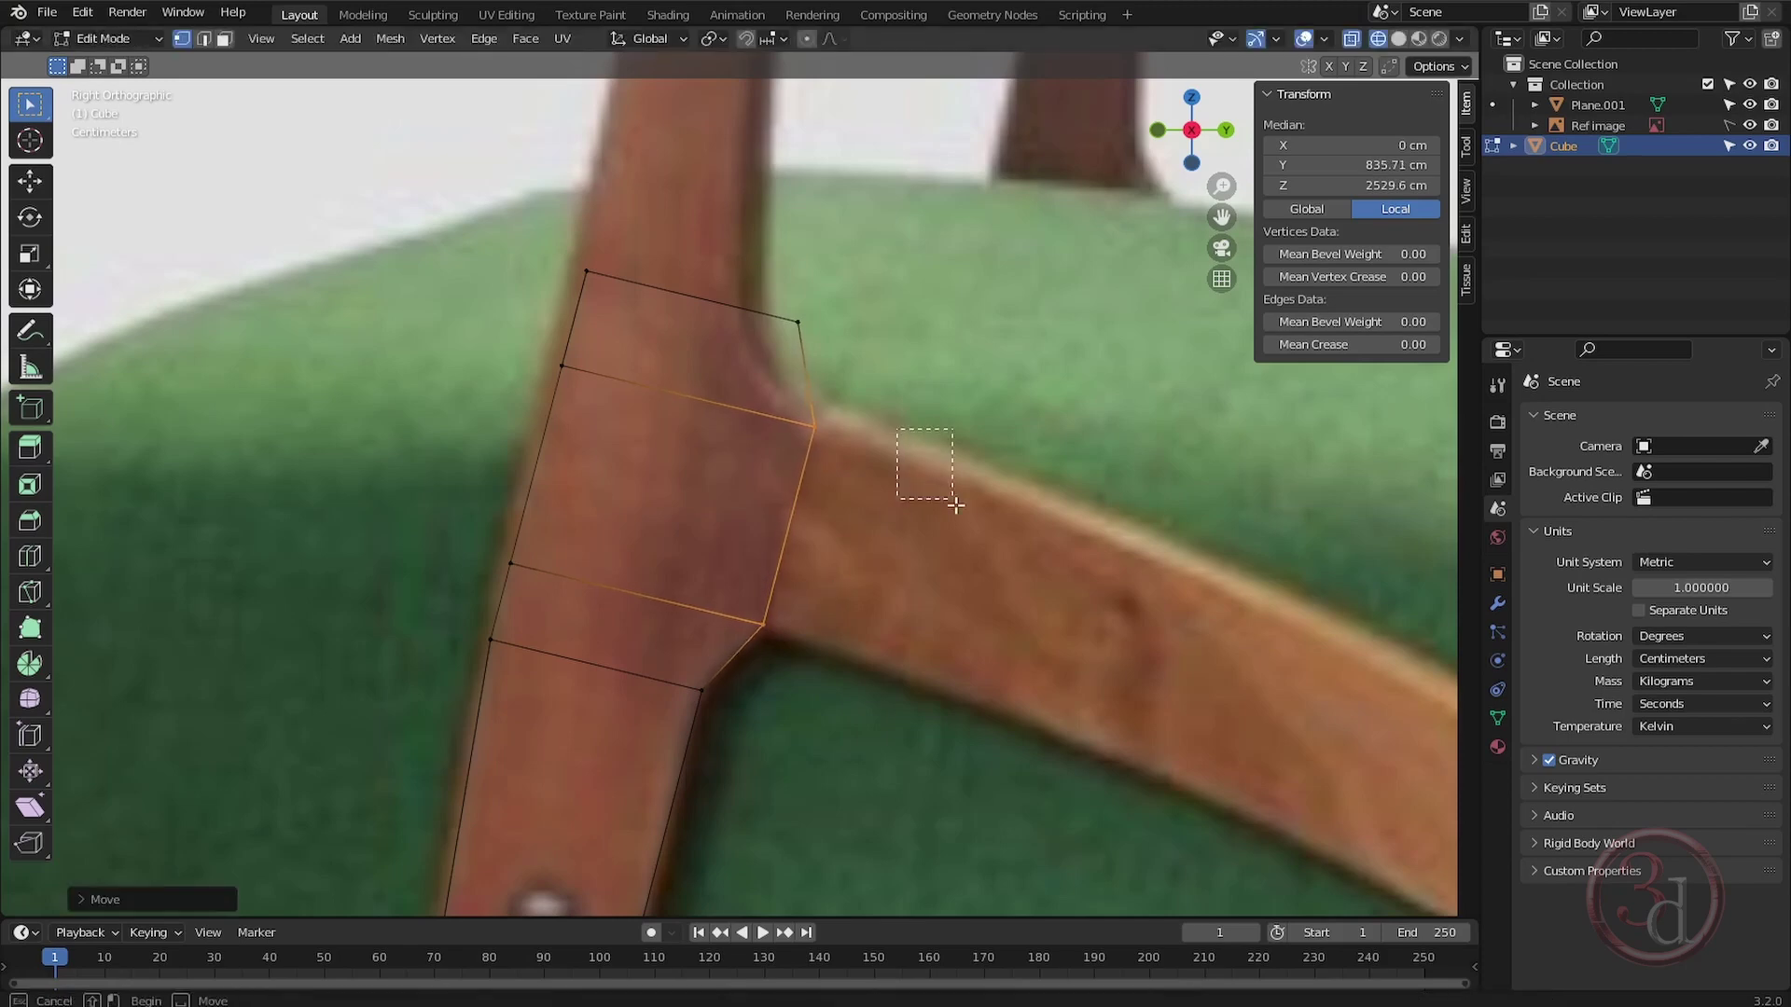
key(alt+a)
shift+middle_drag(619, 344, 630, 369)
drag(515, 195, 732, 283)
click(809, 346)
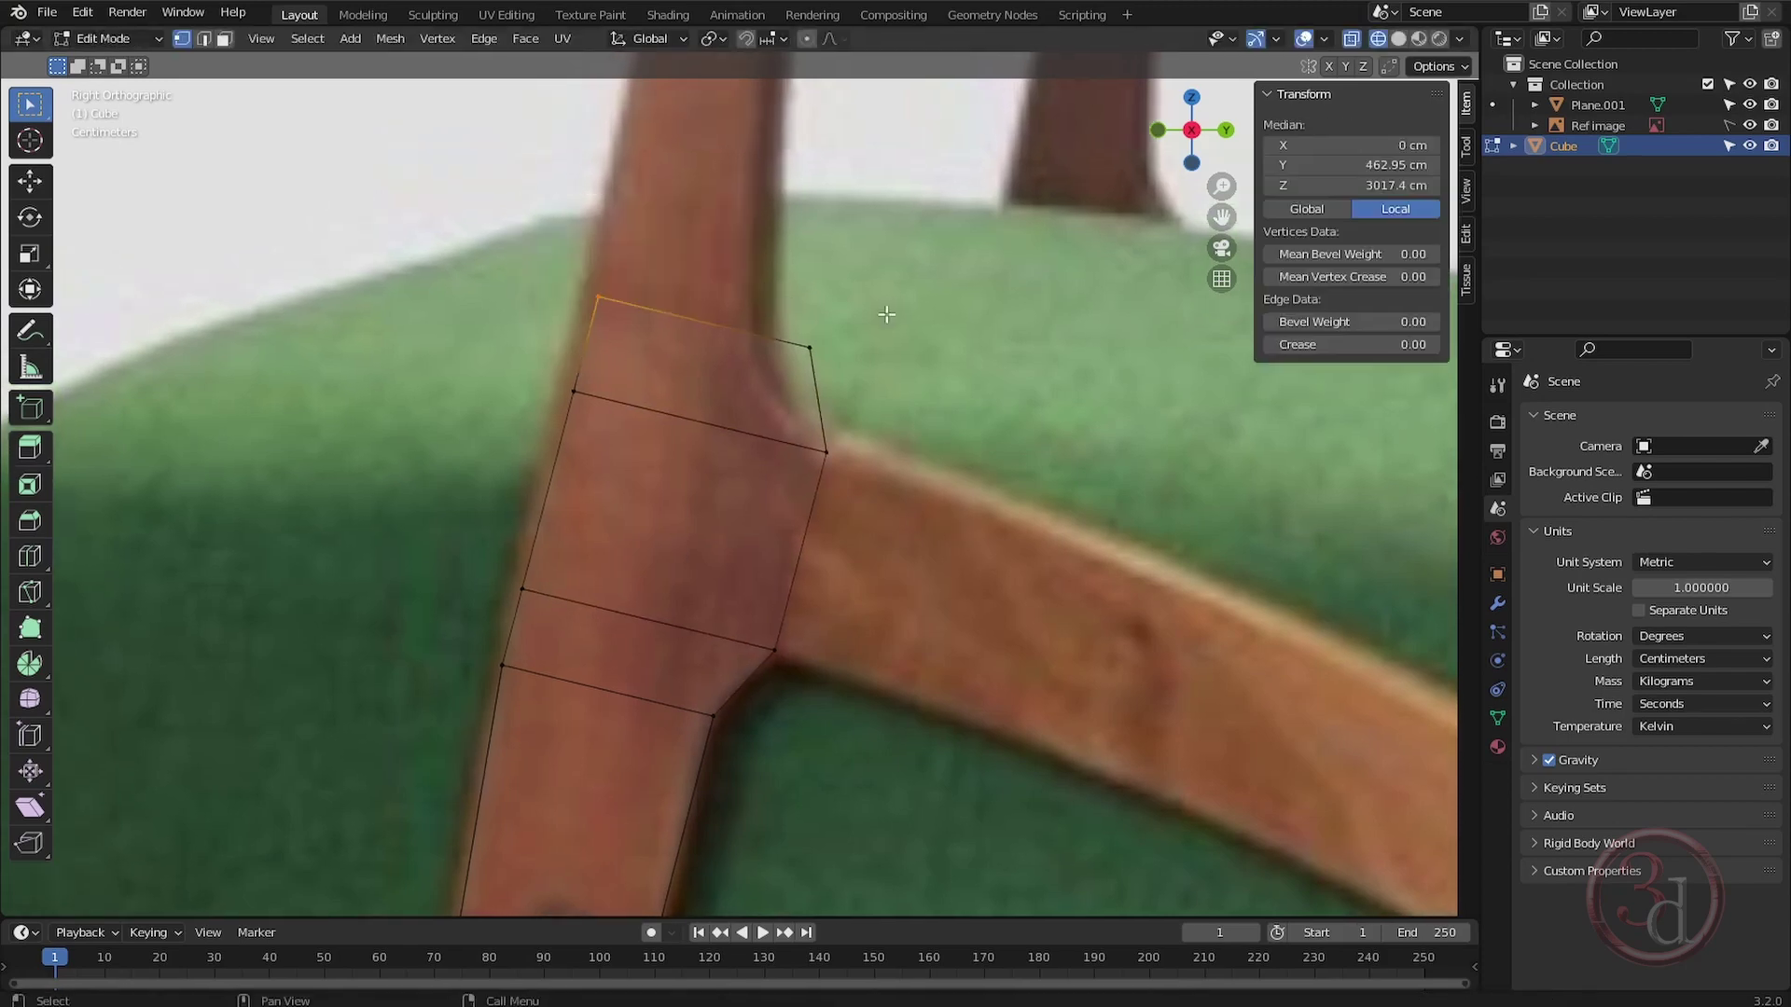
key(g)
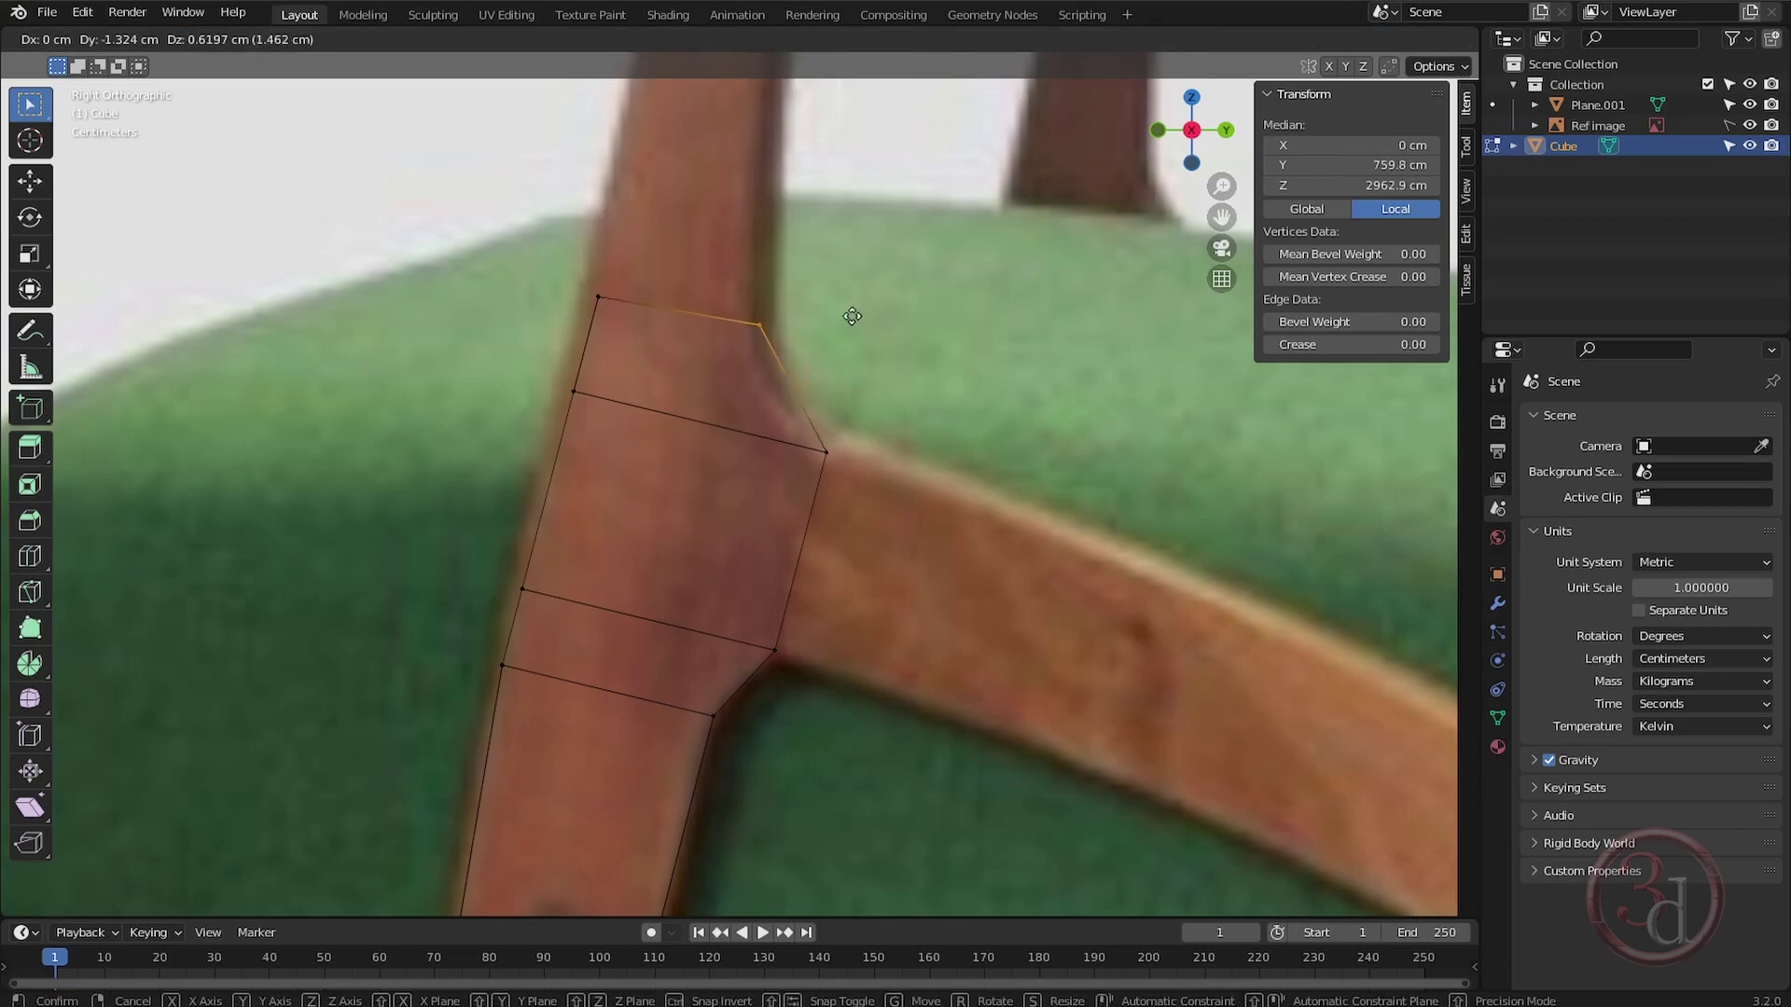
click(845, 312)
click(843, 277)
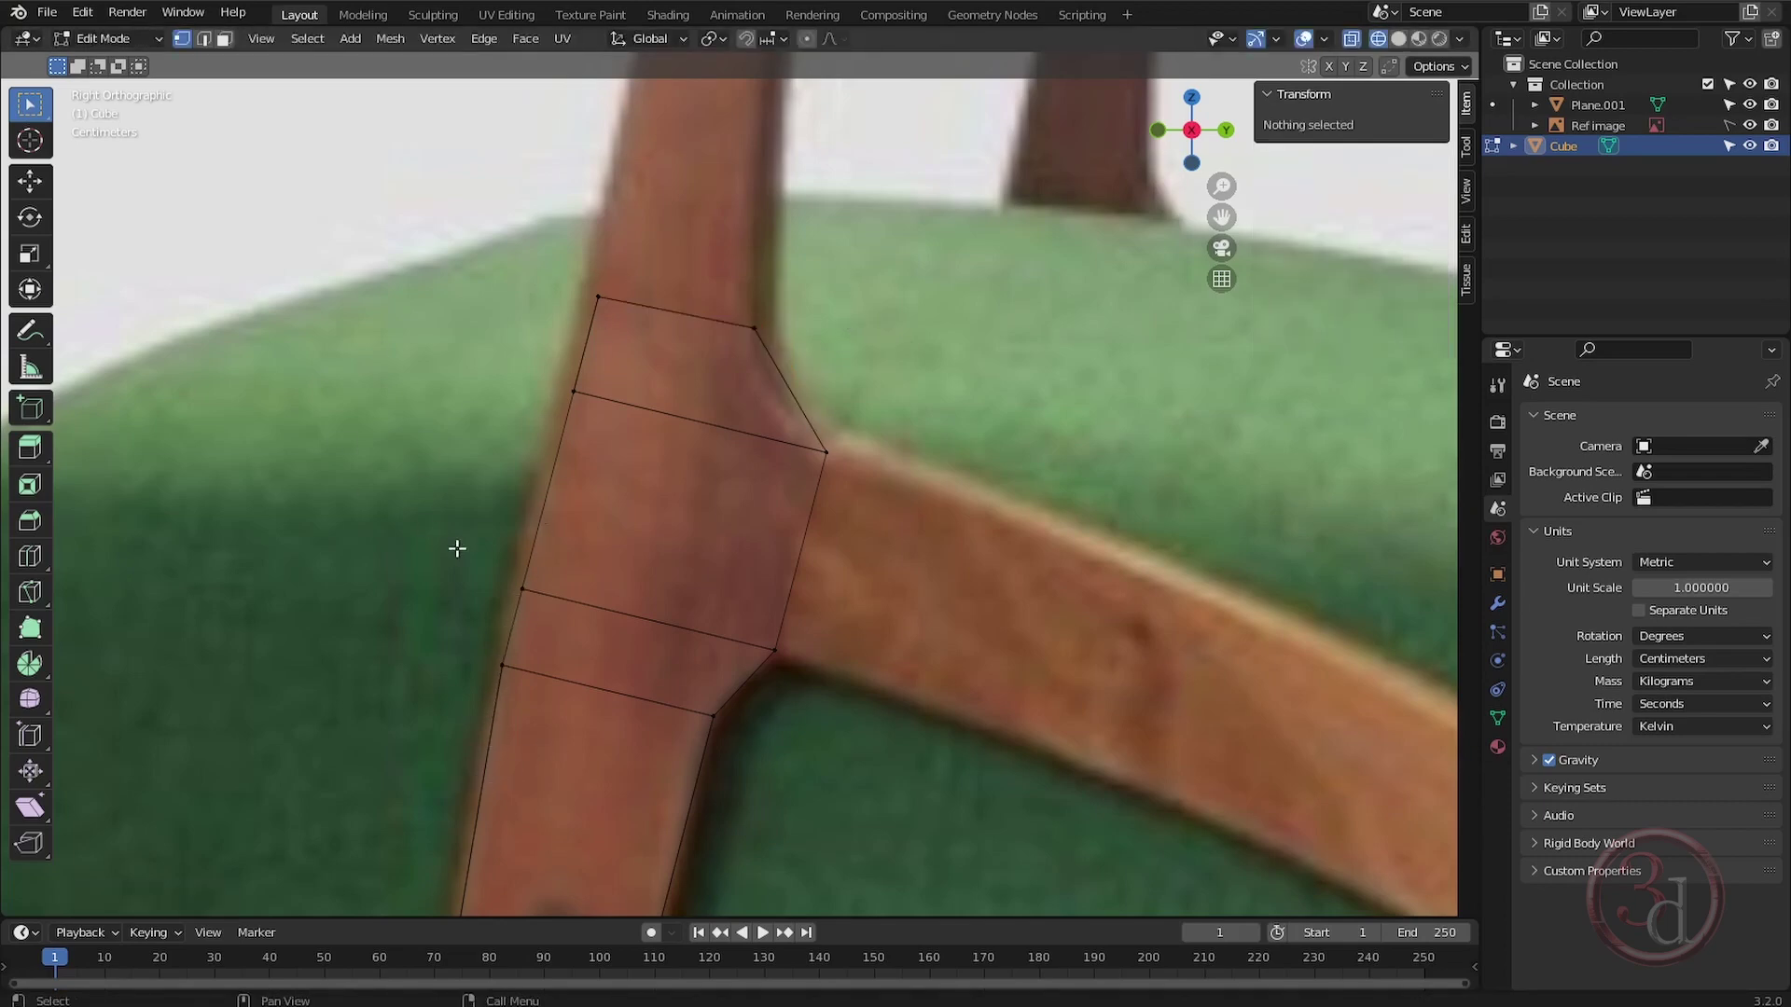
Shift the three left-side vertices leftward to hug the wooden leg.
drag(506, 226, 682, 576)
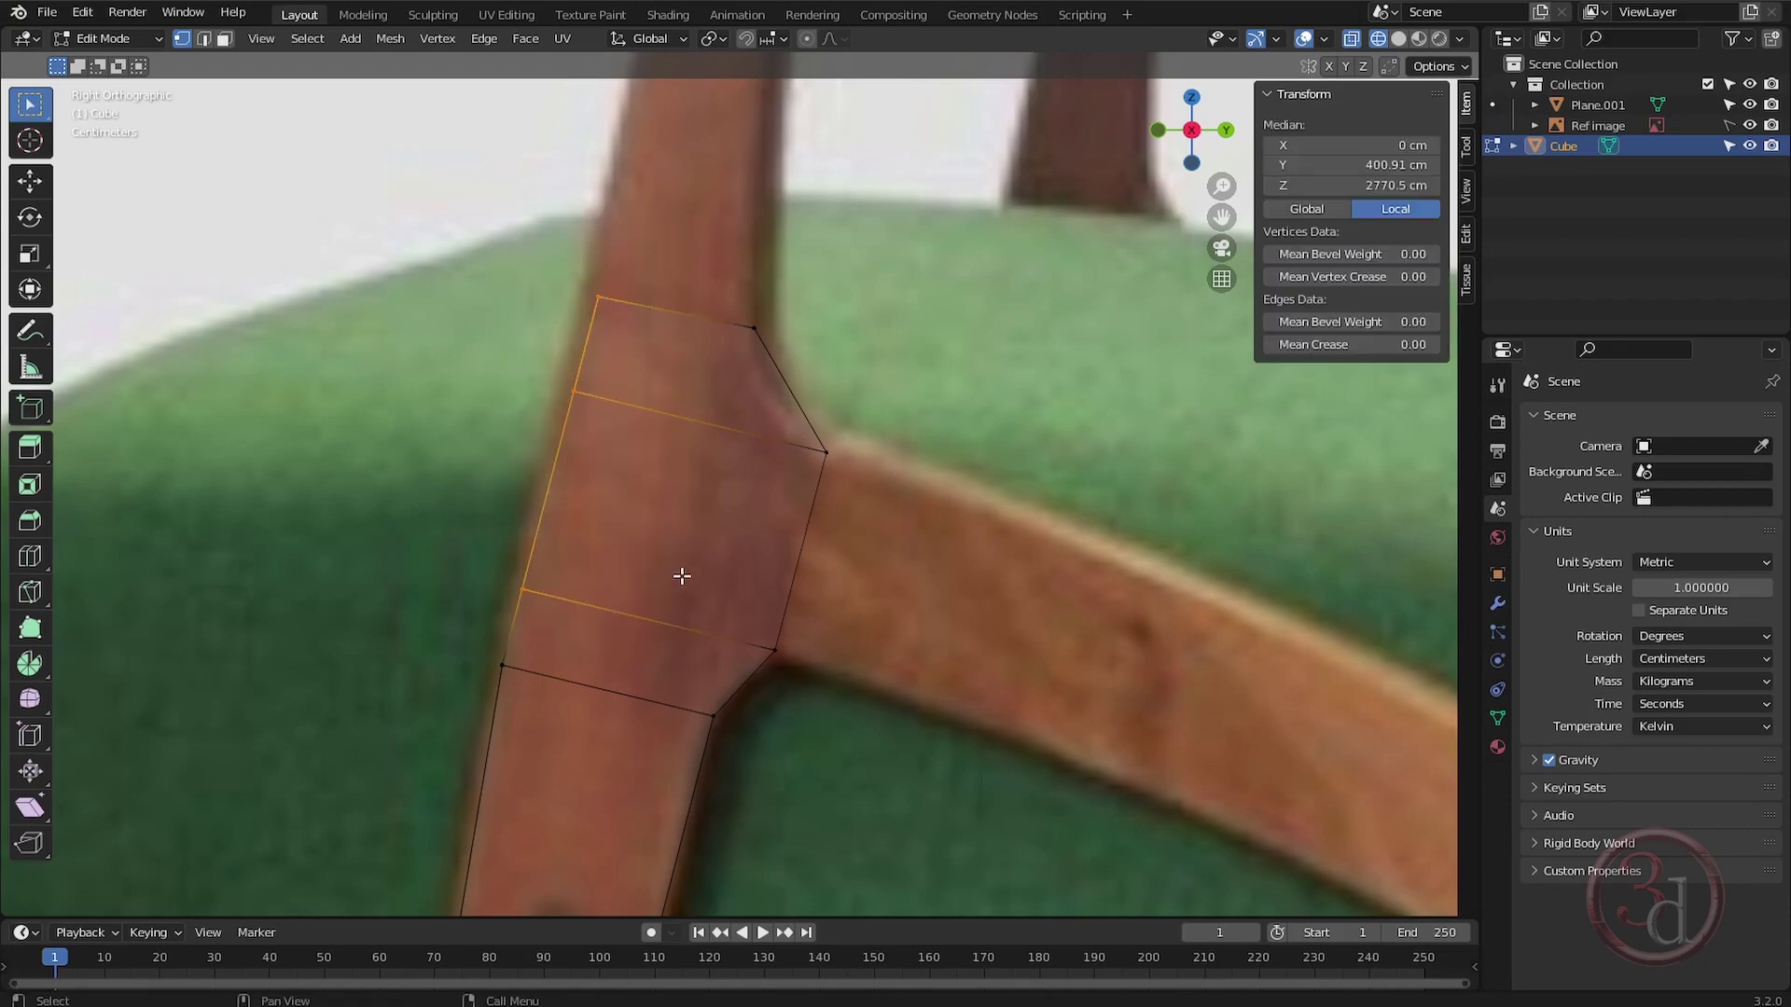
key(g)
click(673, 506)
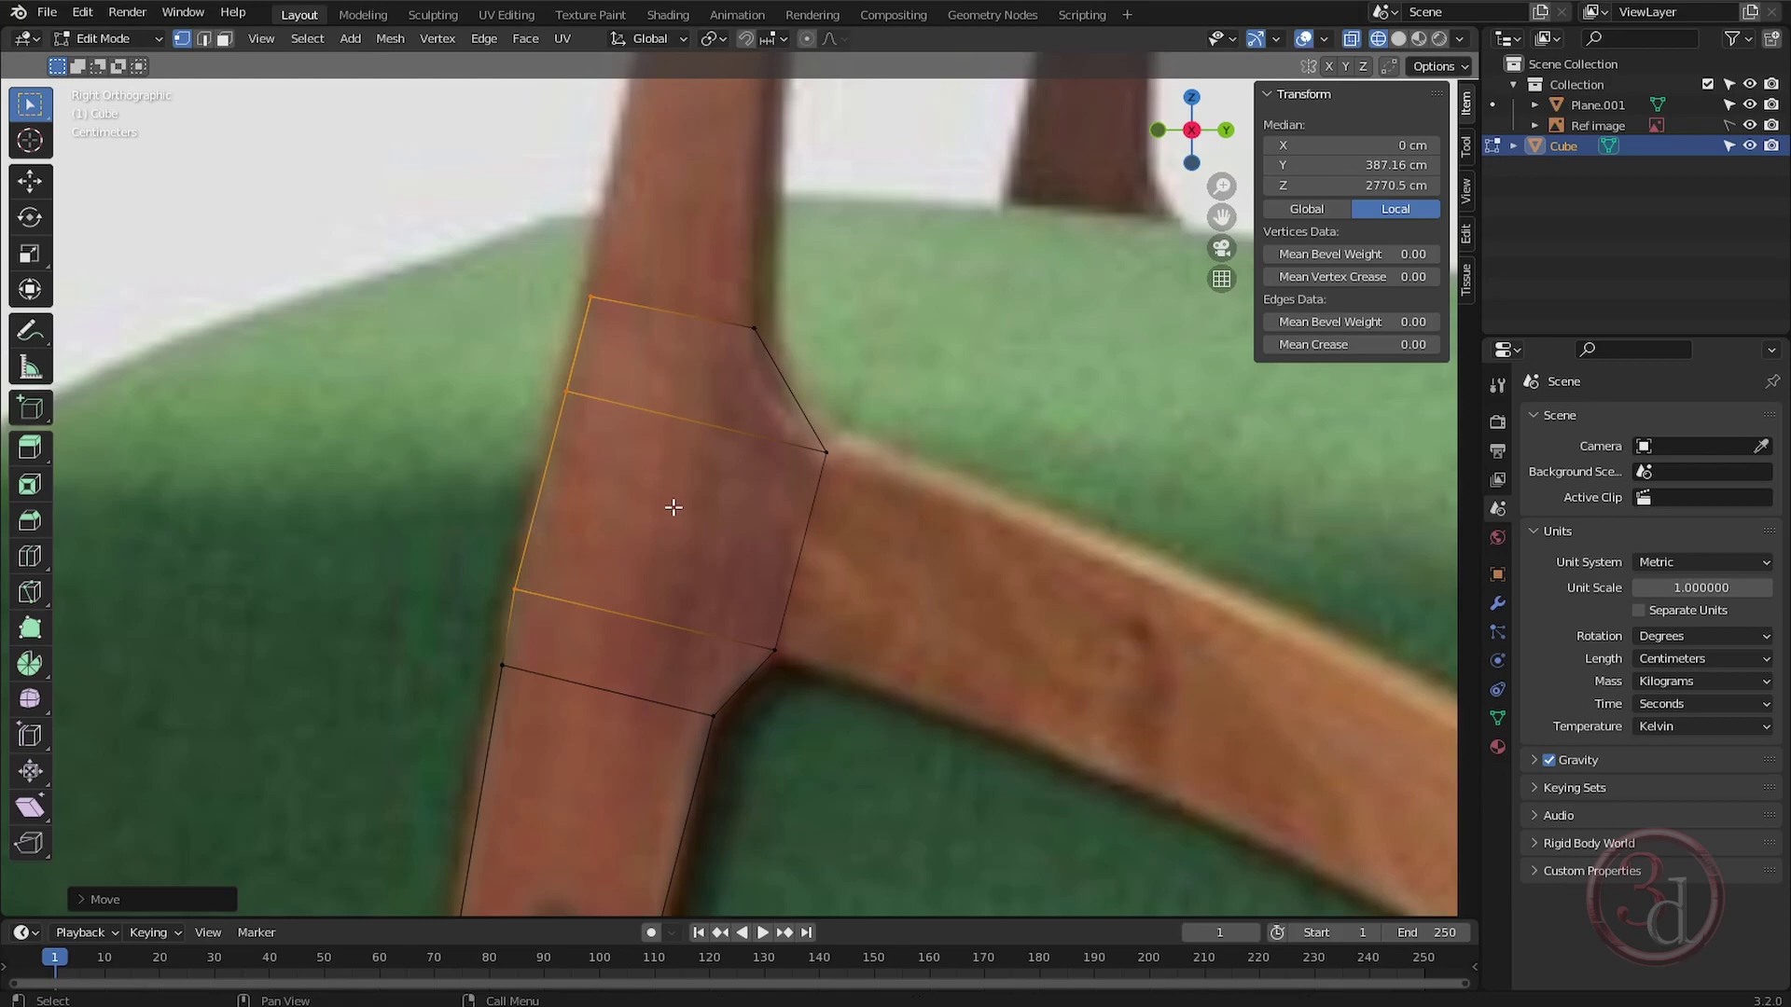
key(r)
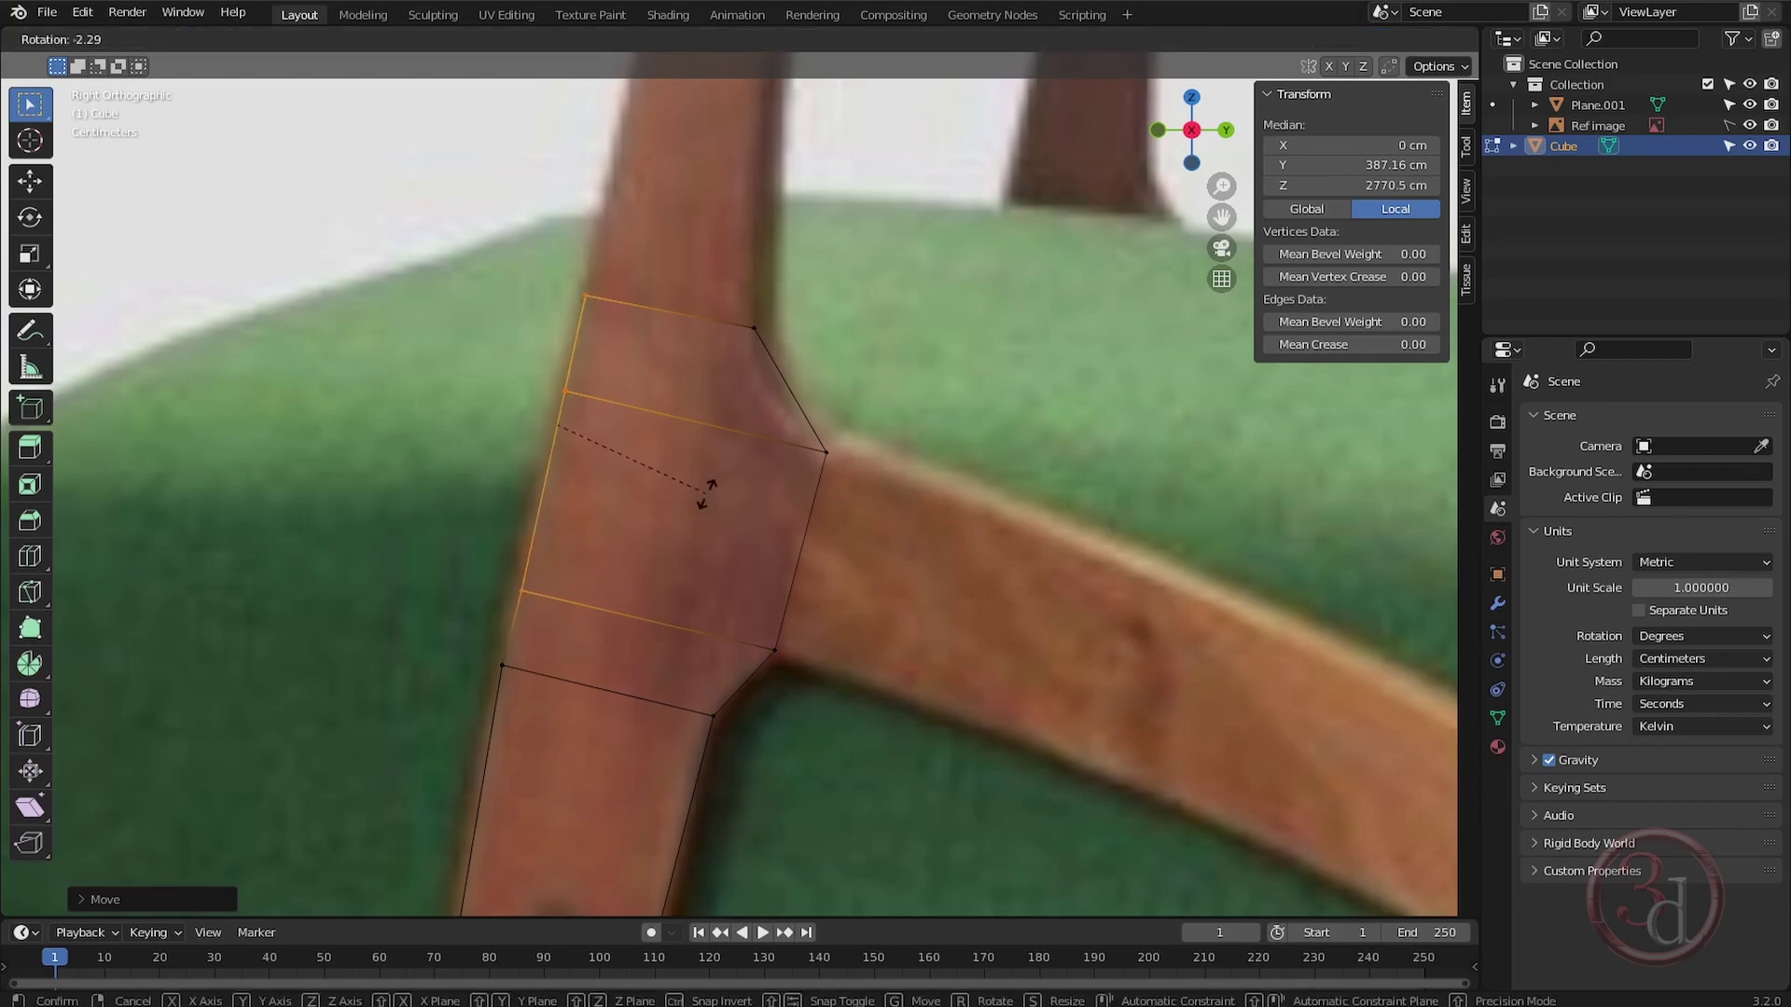
right_click(706, 497)
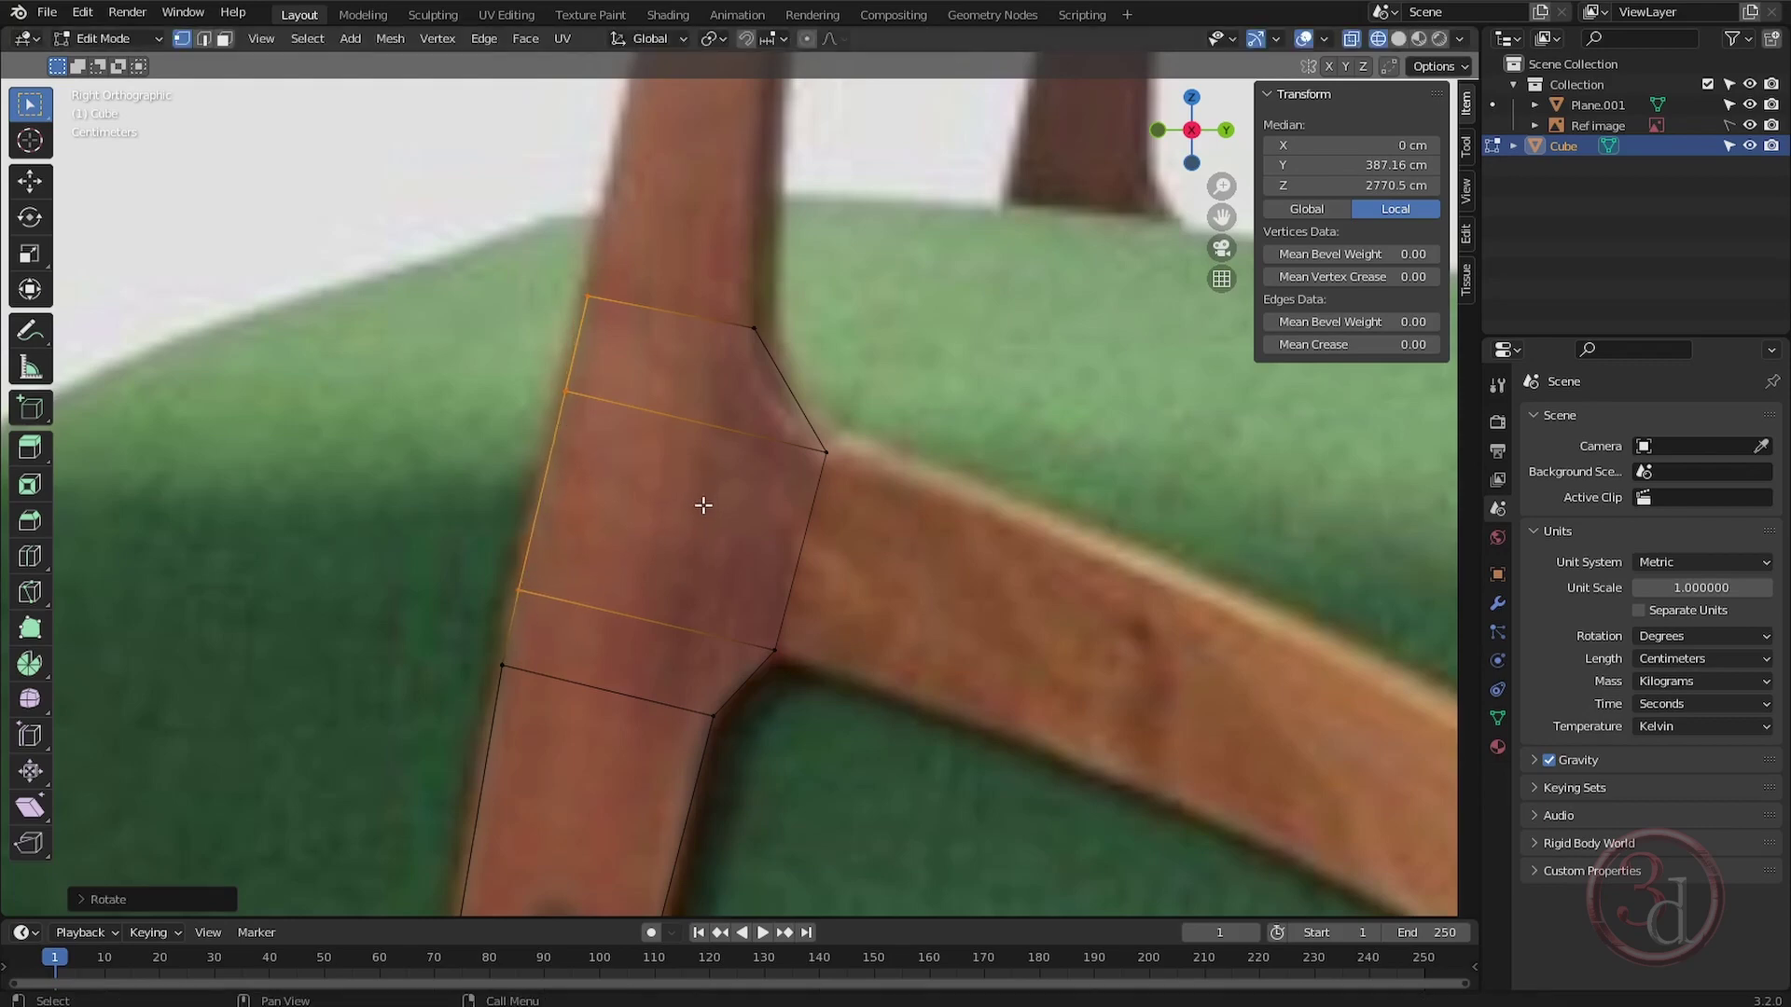
click(597, 637)
Extrude the leg's top edge up to the chair's top rail.
scroll(864, 359, down, 2)
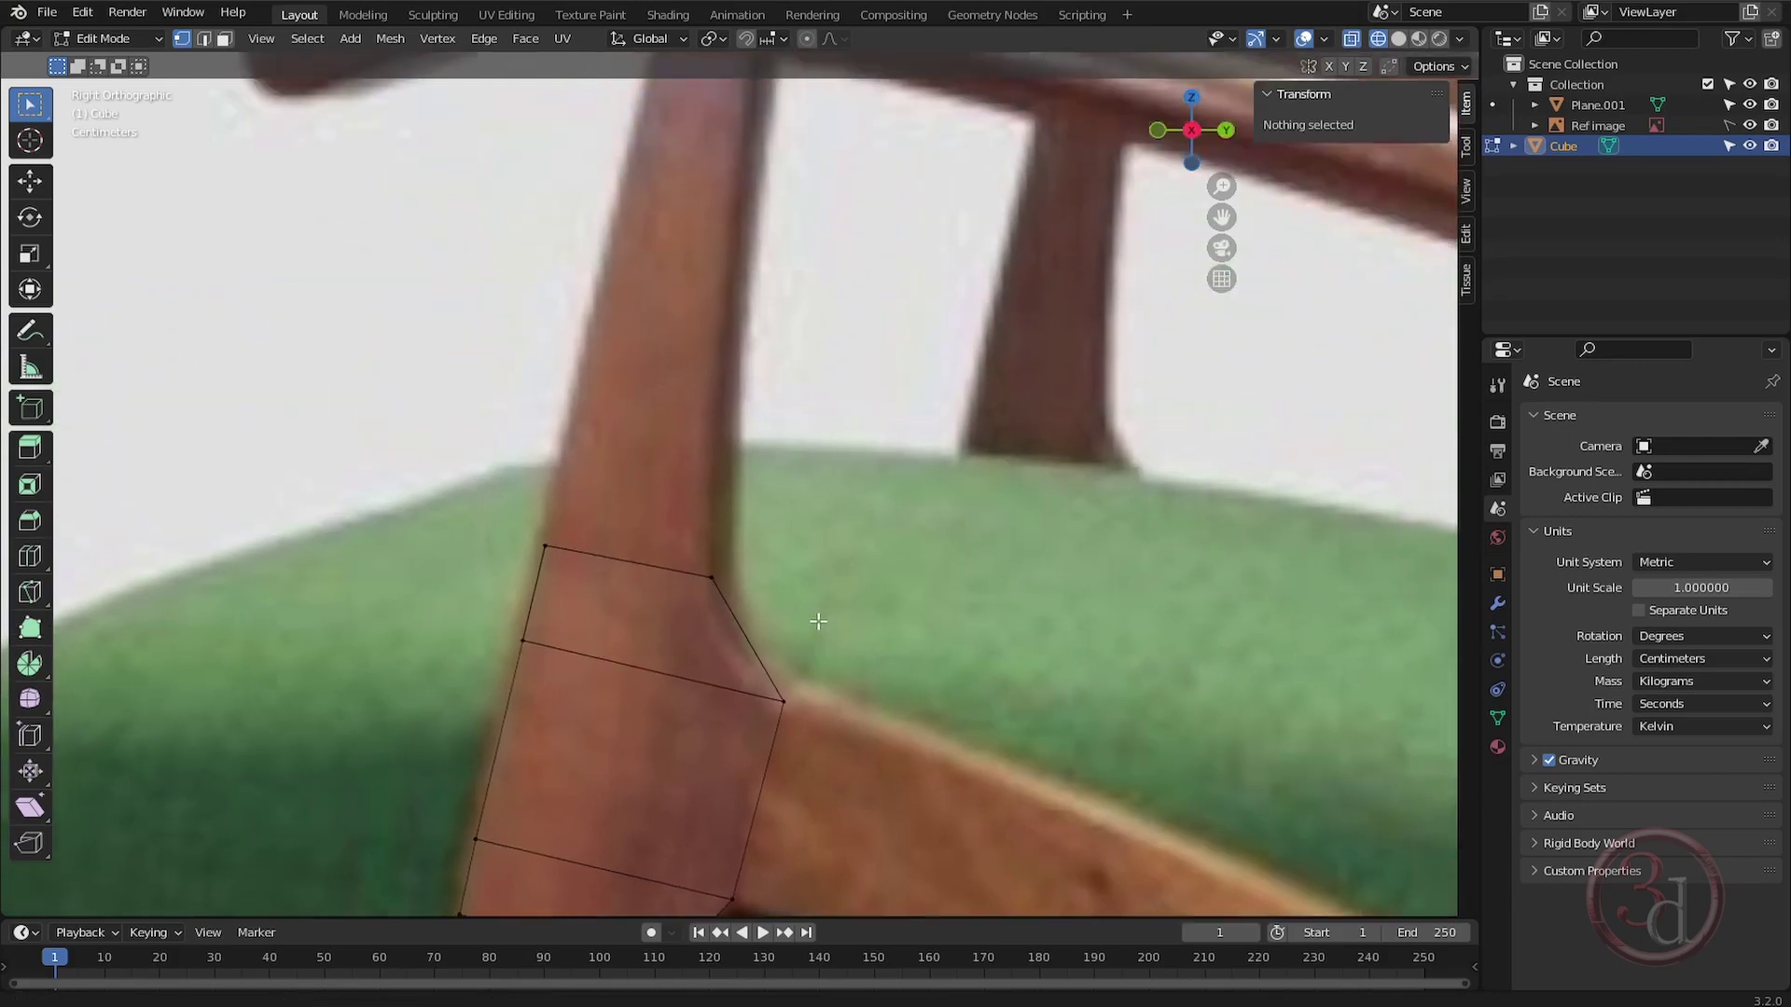
shift+scroll(667, 587, up, 4)
scroll(876, 503, up, 2)
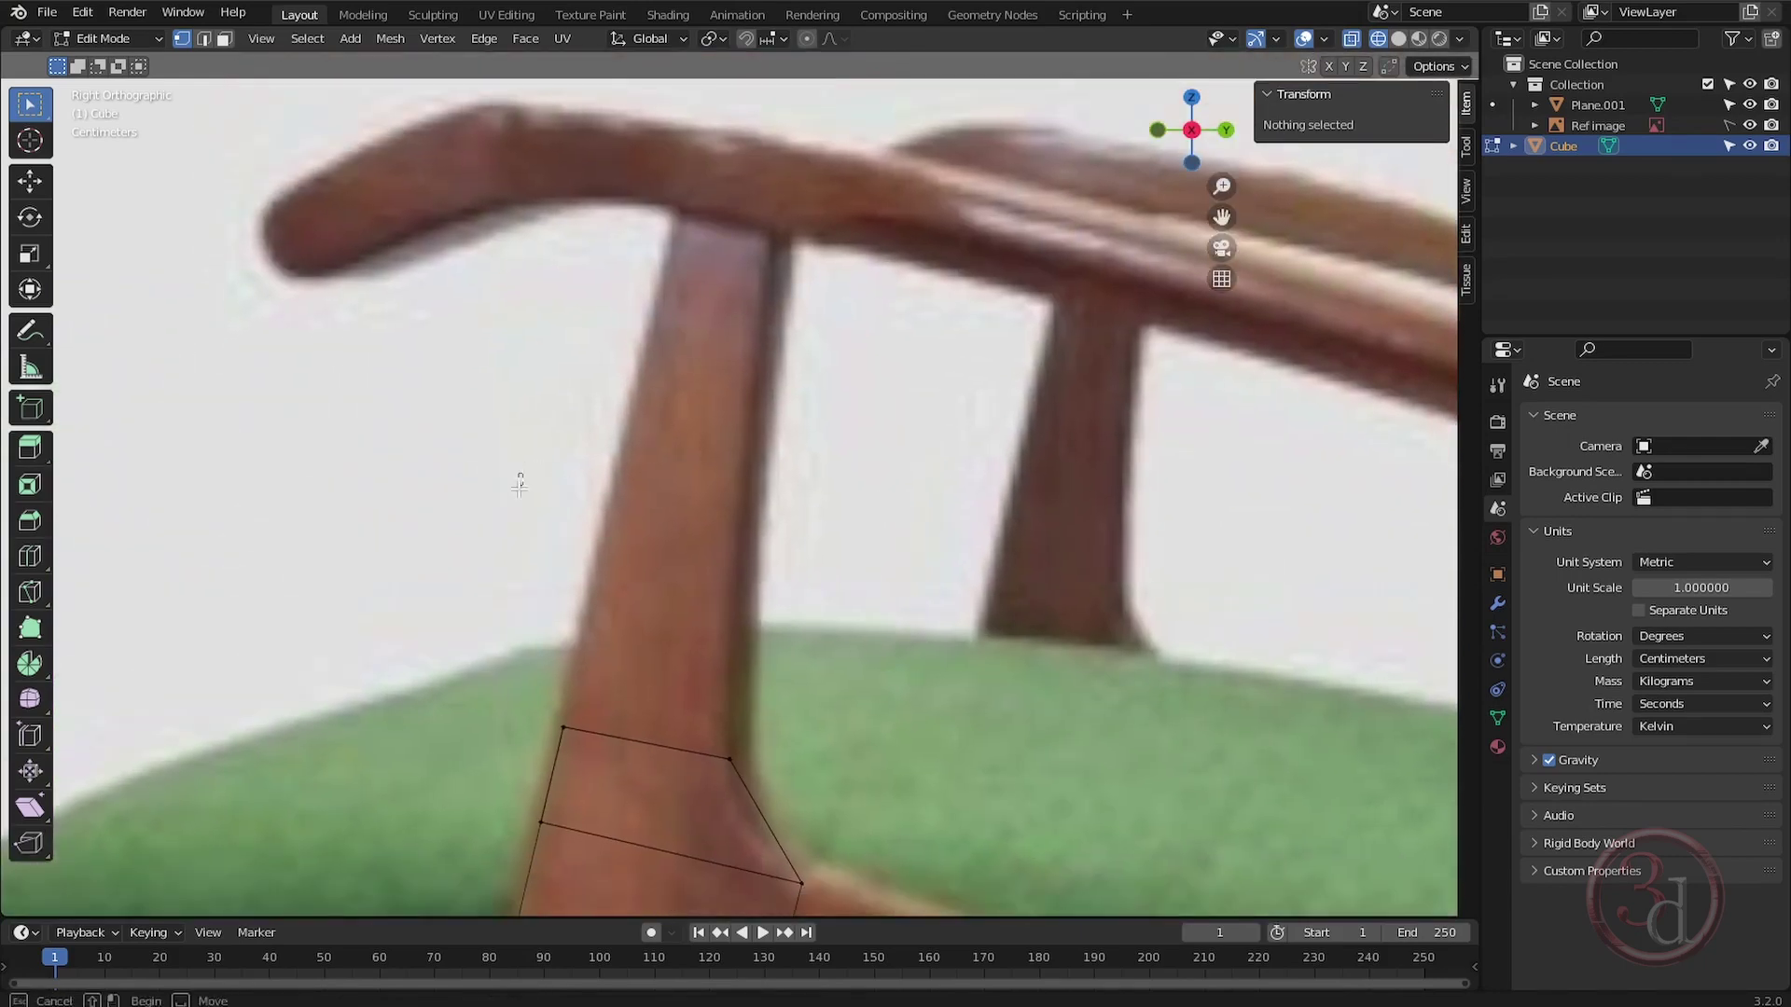
drag(519, 480, 818, 770)
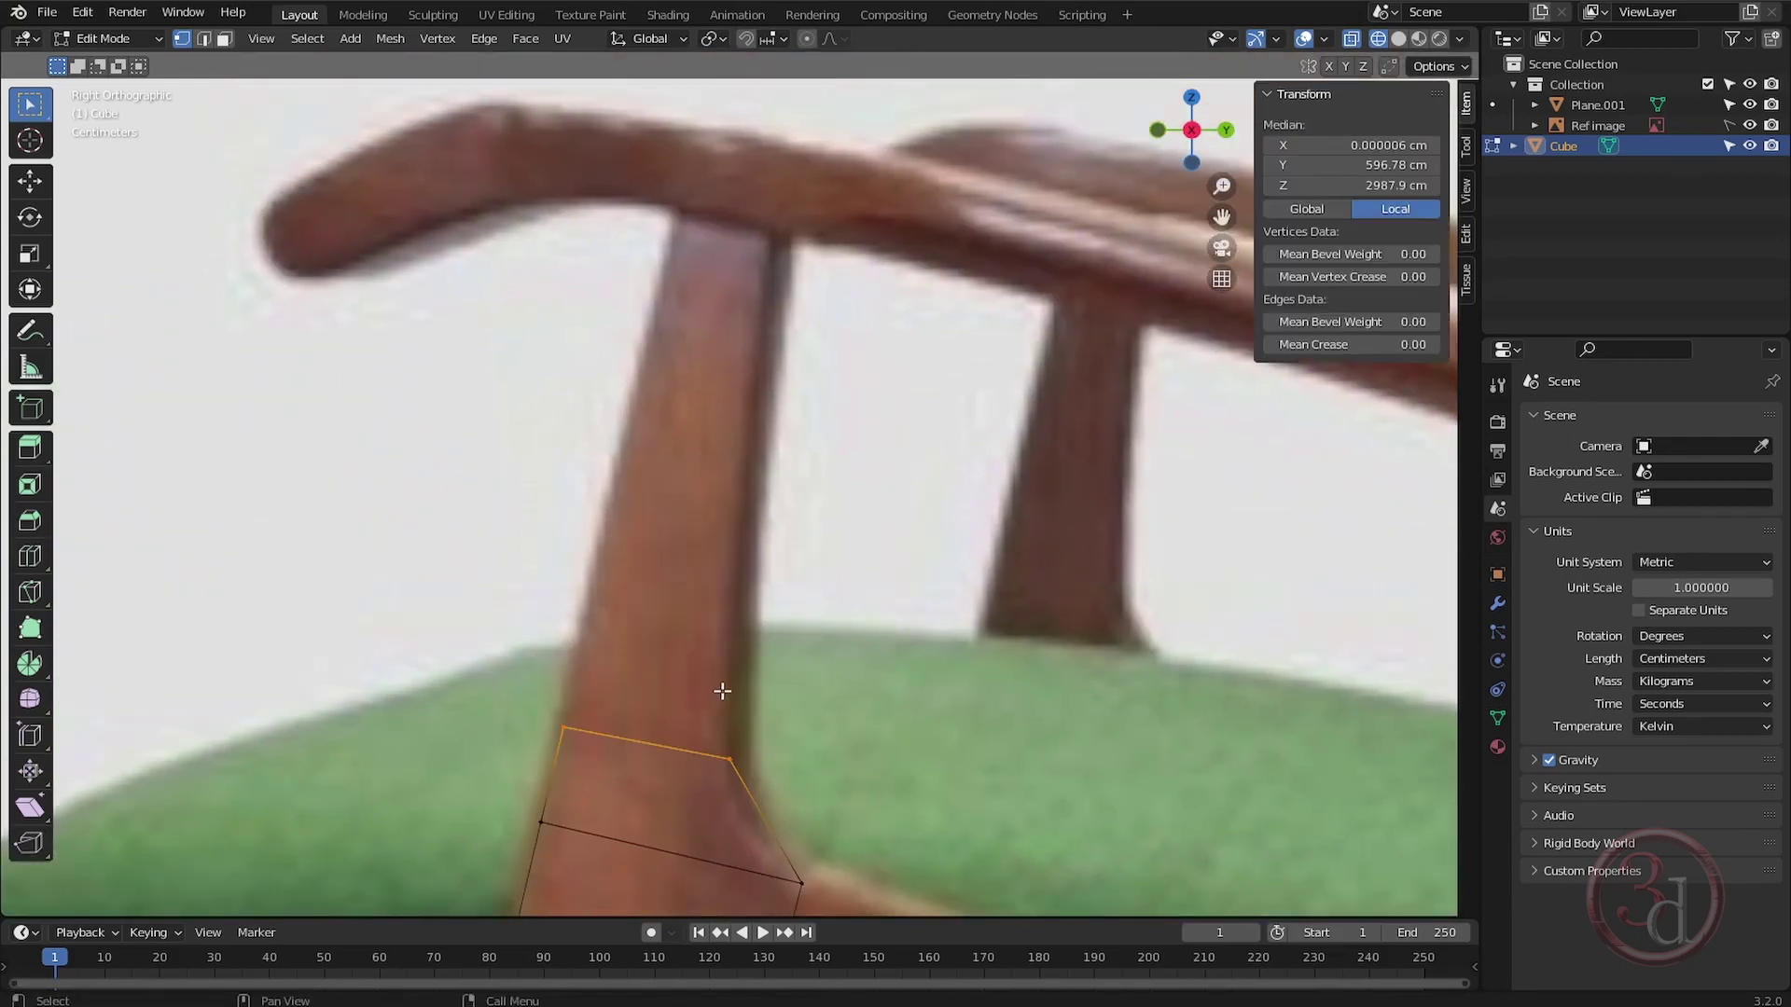
key(e)
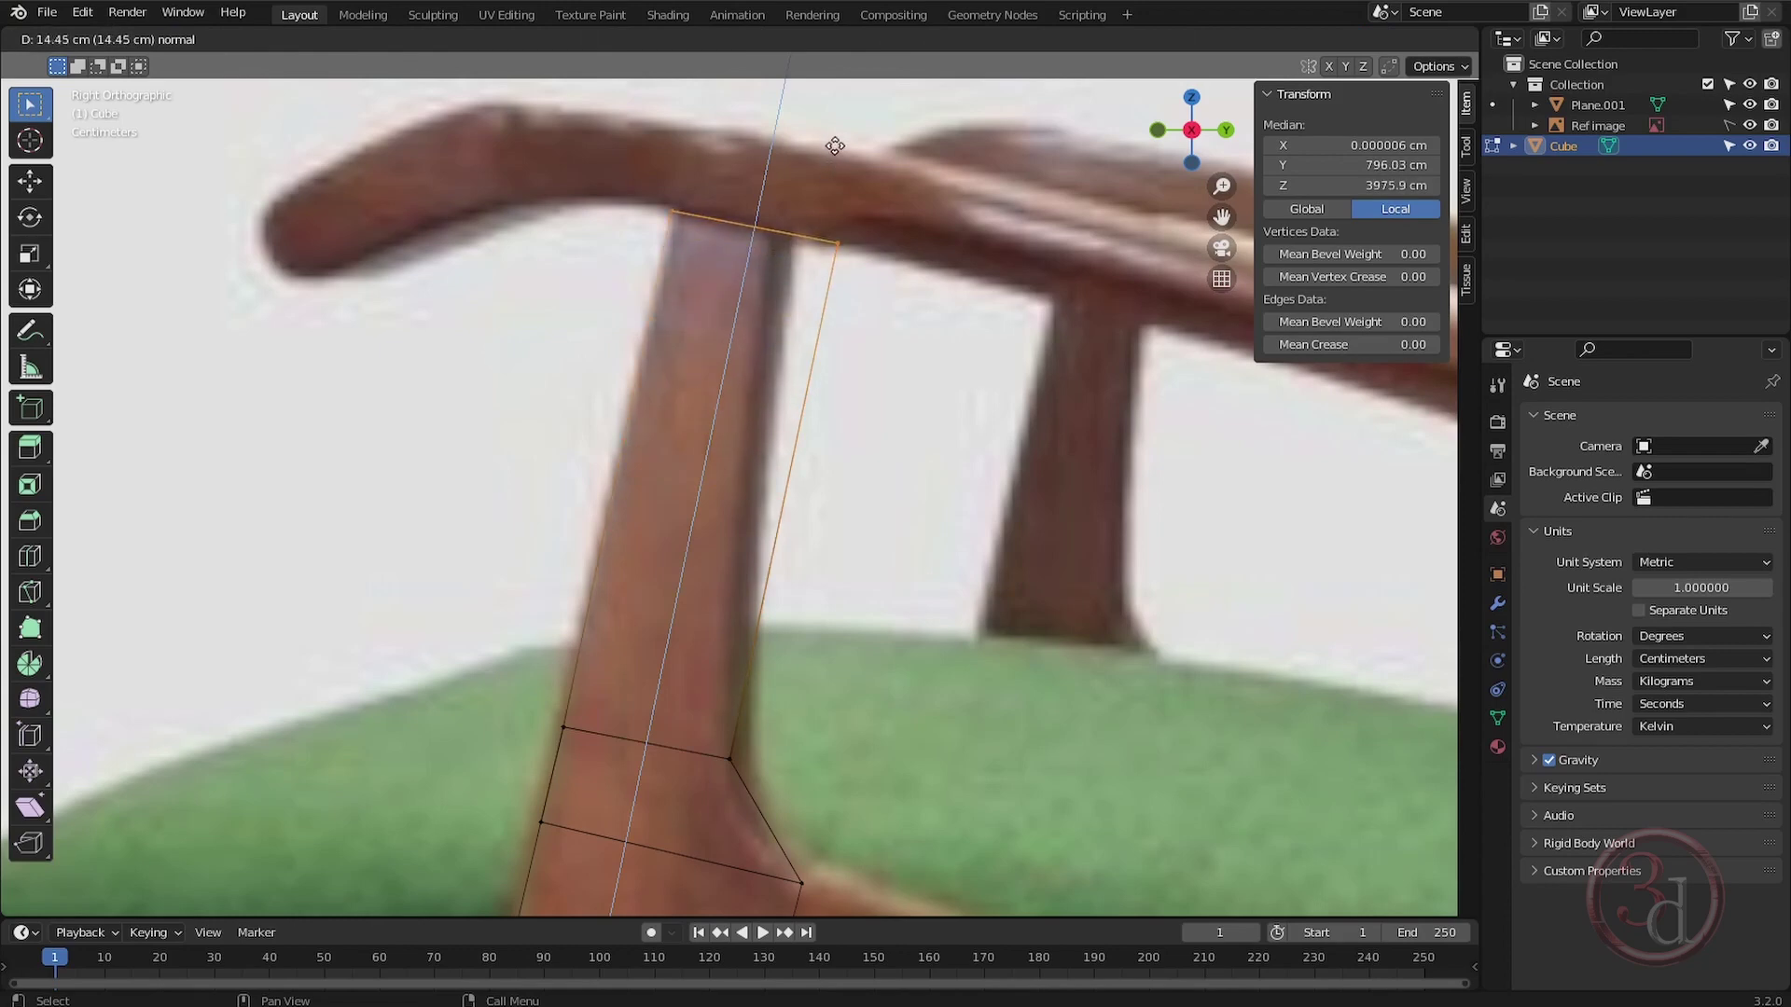
click(835, 144)
Move the new top-right vertex left onto the upright's edge.
drag(802, 154, 885, 321)
key(g)
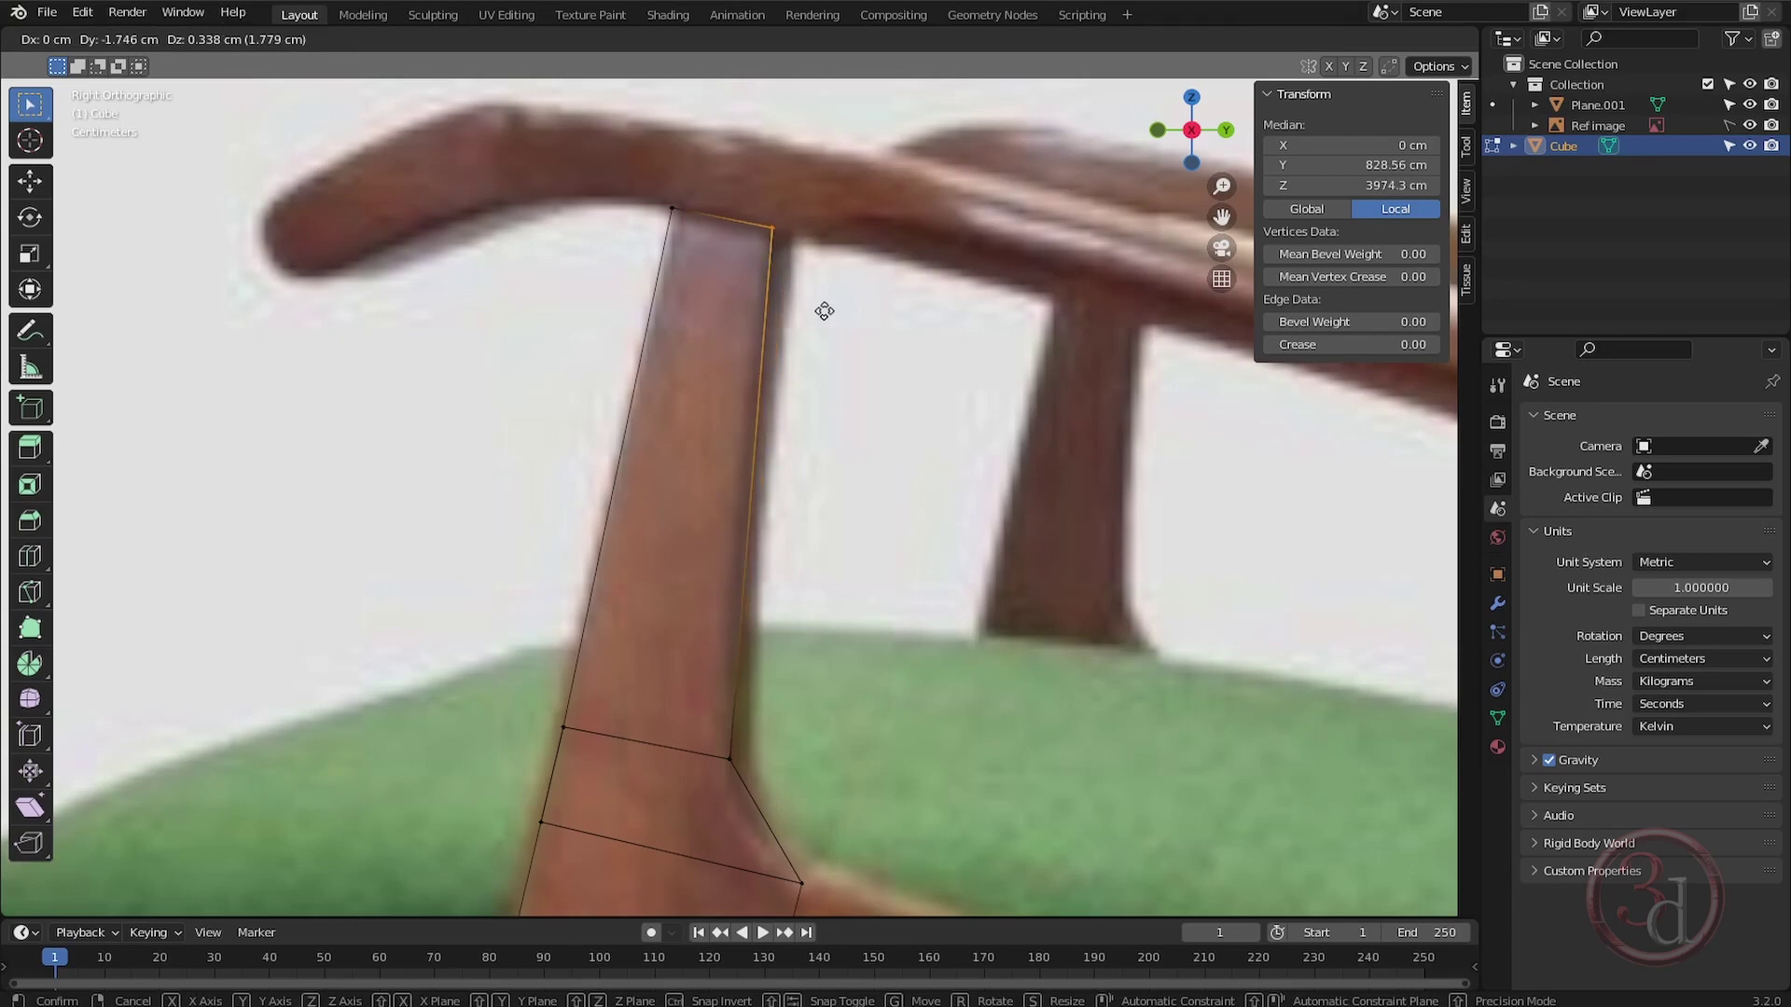
click(824, 310)
scroll(825, 311, down, 5)
scroll(899, 647, up, 4)
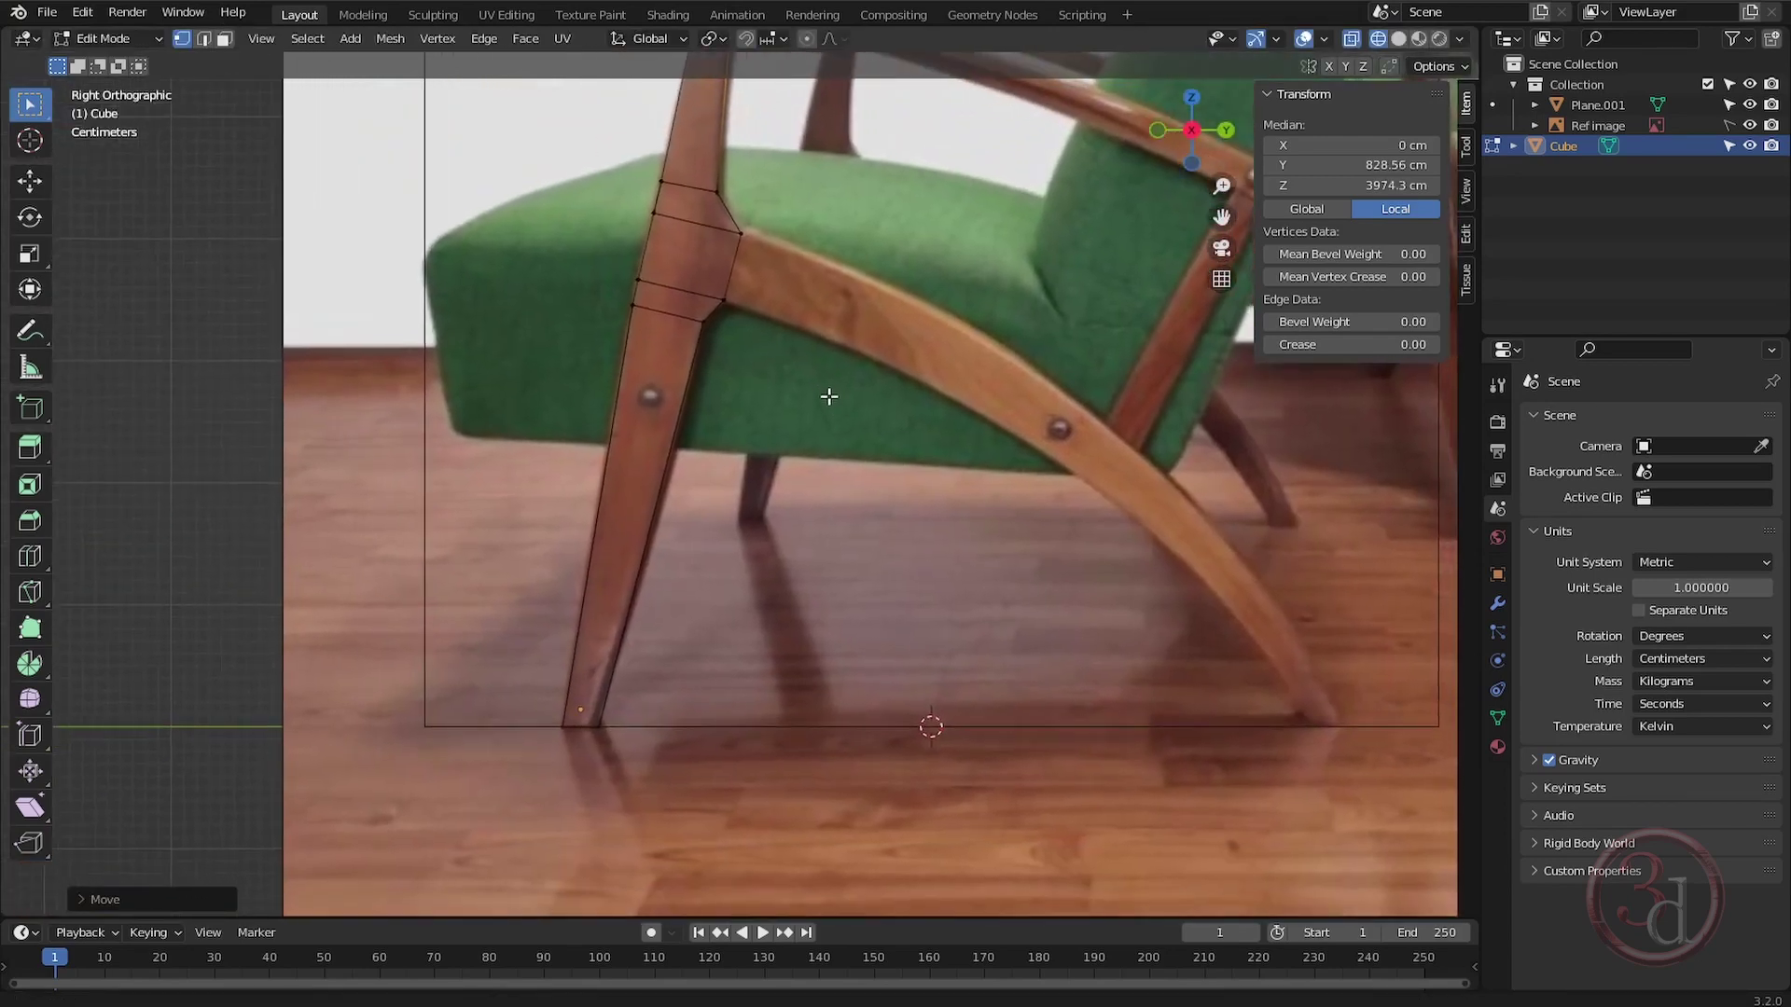
shift+middle_drag(829, 396, 774, 430)
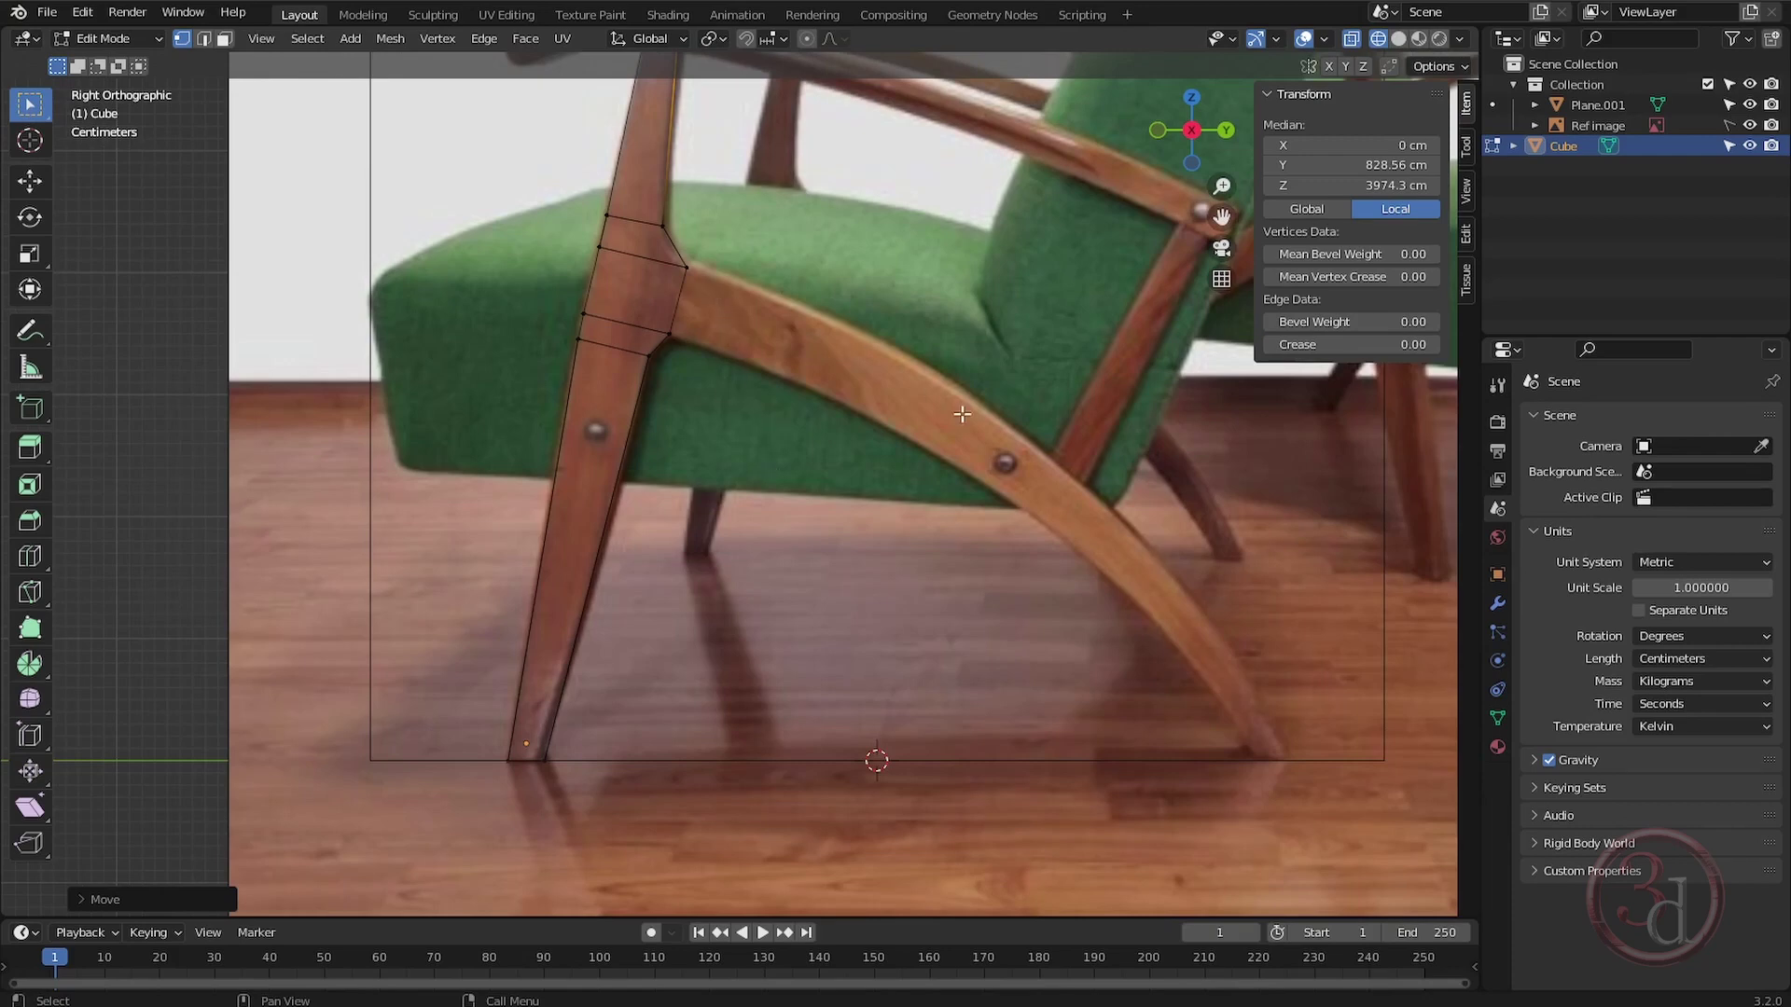
Clear the selection and box-select the vertices at the armrest joint.
scroll(641, 243, up, 5)
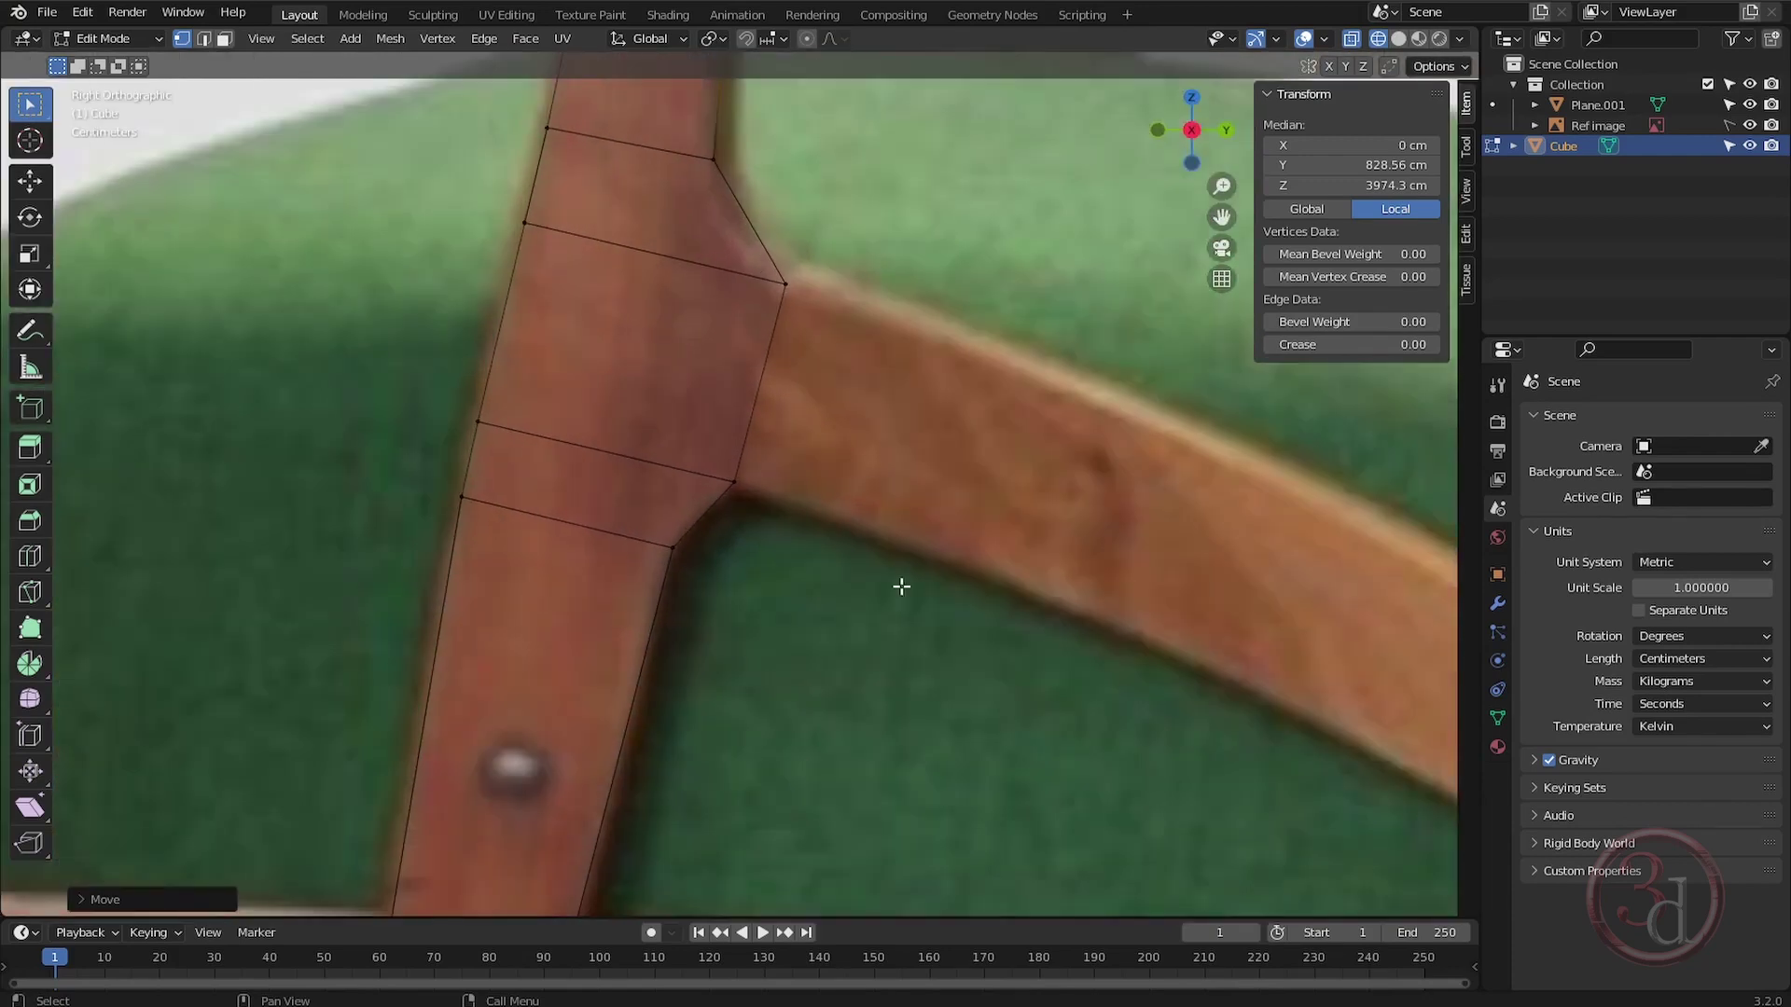
key(alt+a)
drag(863, 238, 720, 567)
Orbit to inspect the leg mesh, then return to Right Orthographic zoomed on the armrest.
middle_drag(736, 567, 940, 539)
scroll(940, 539, down, 10)
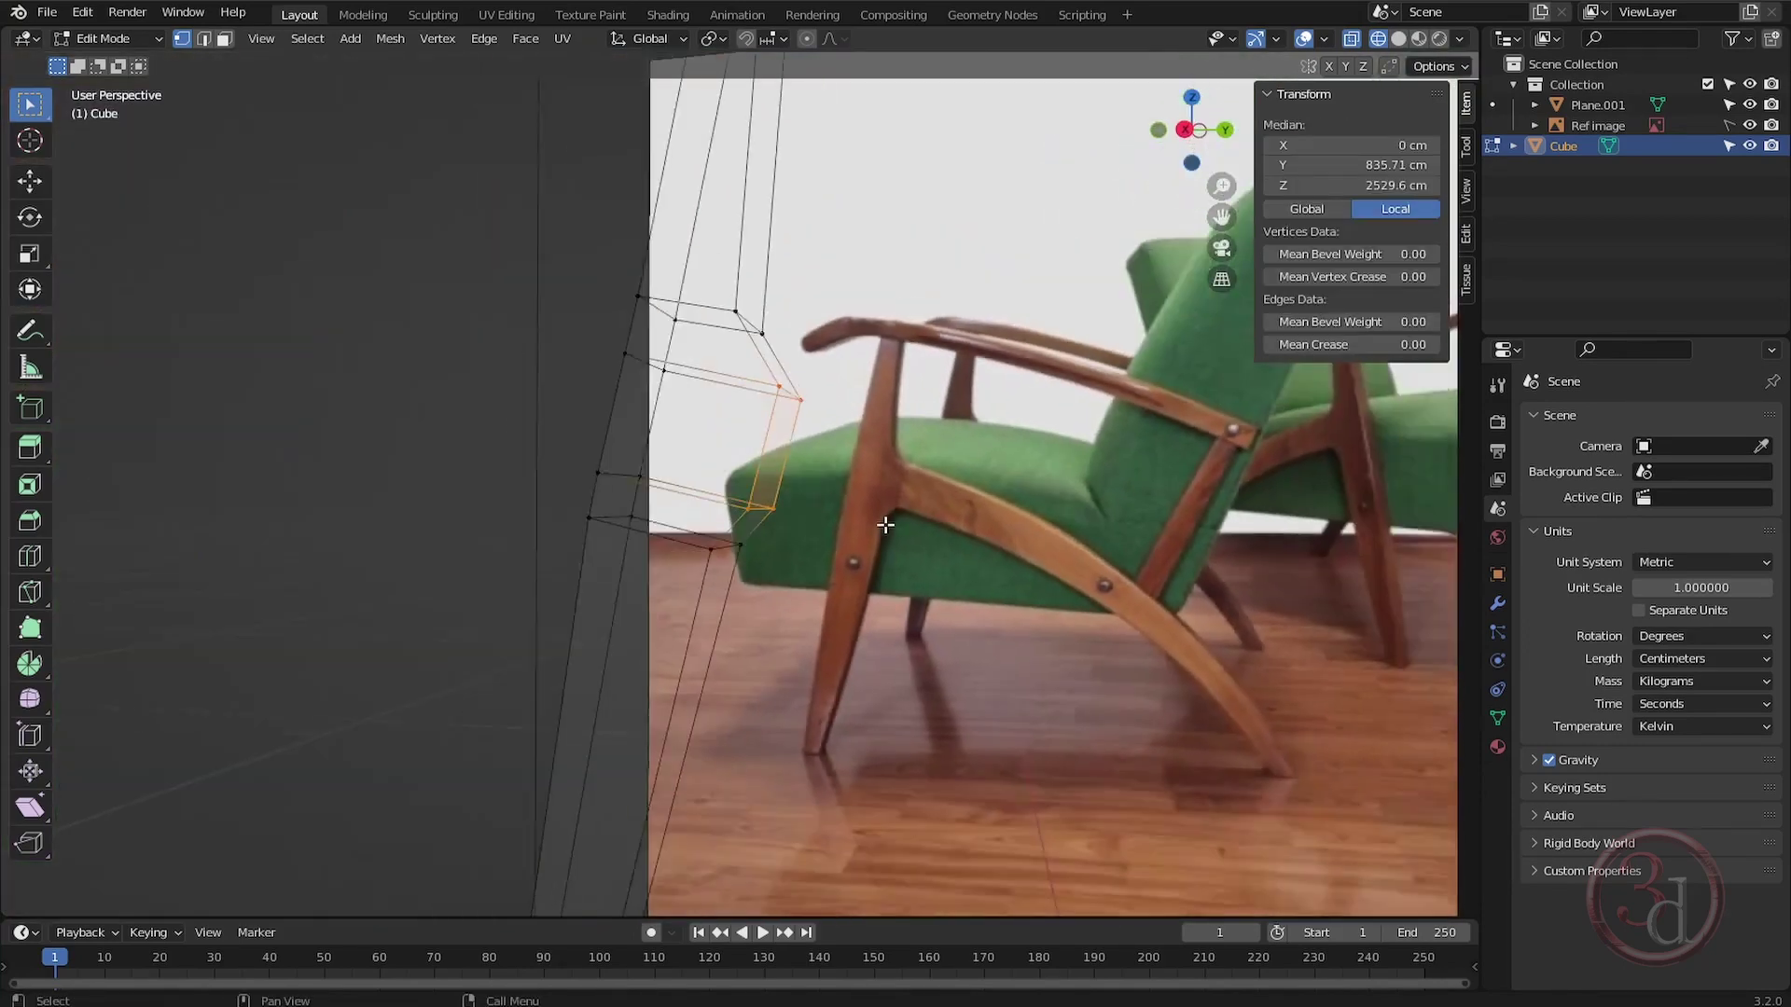
middle_drag(779, 561, 821, 574)
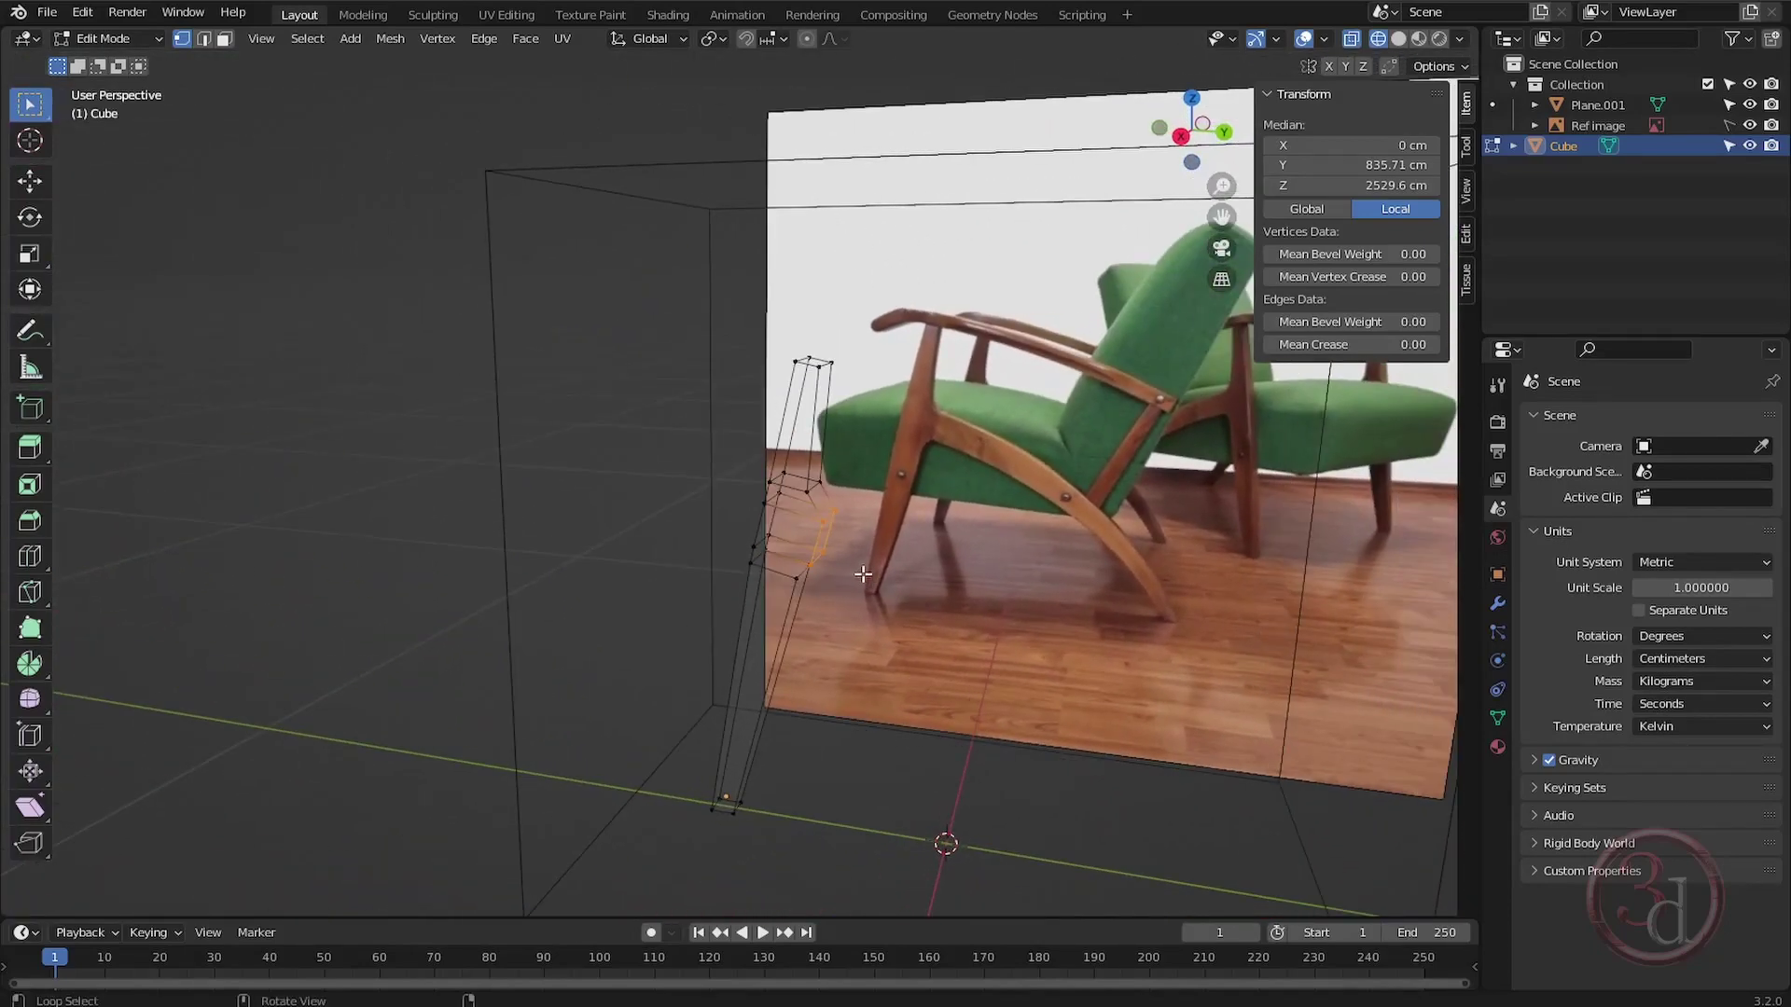
key(KP_3)
scroll(819, 551, up, 6)
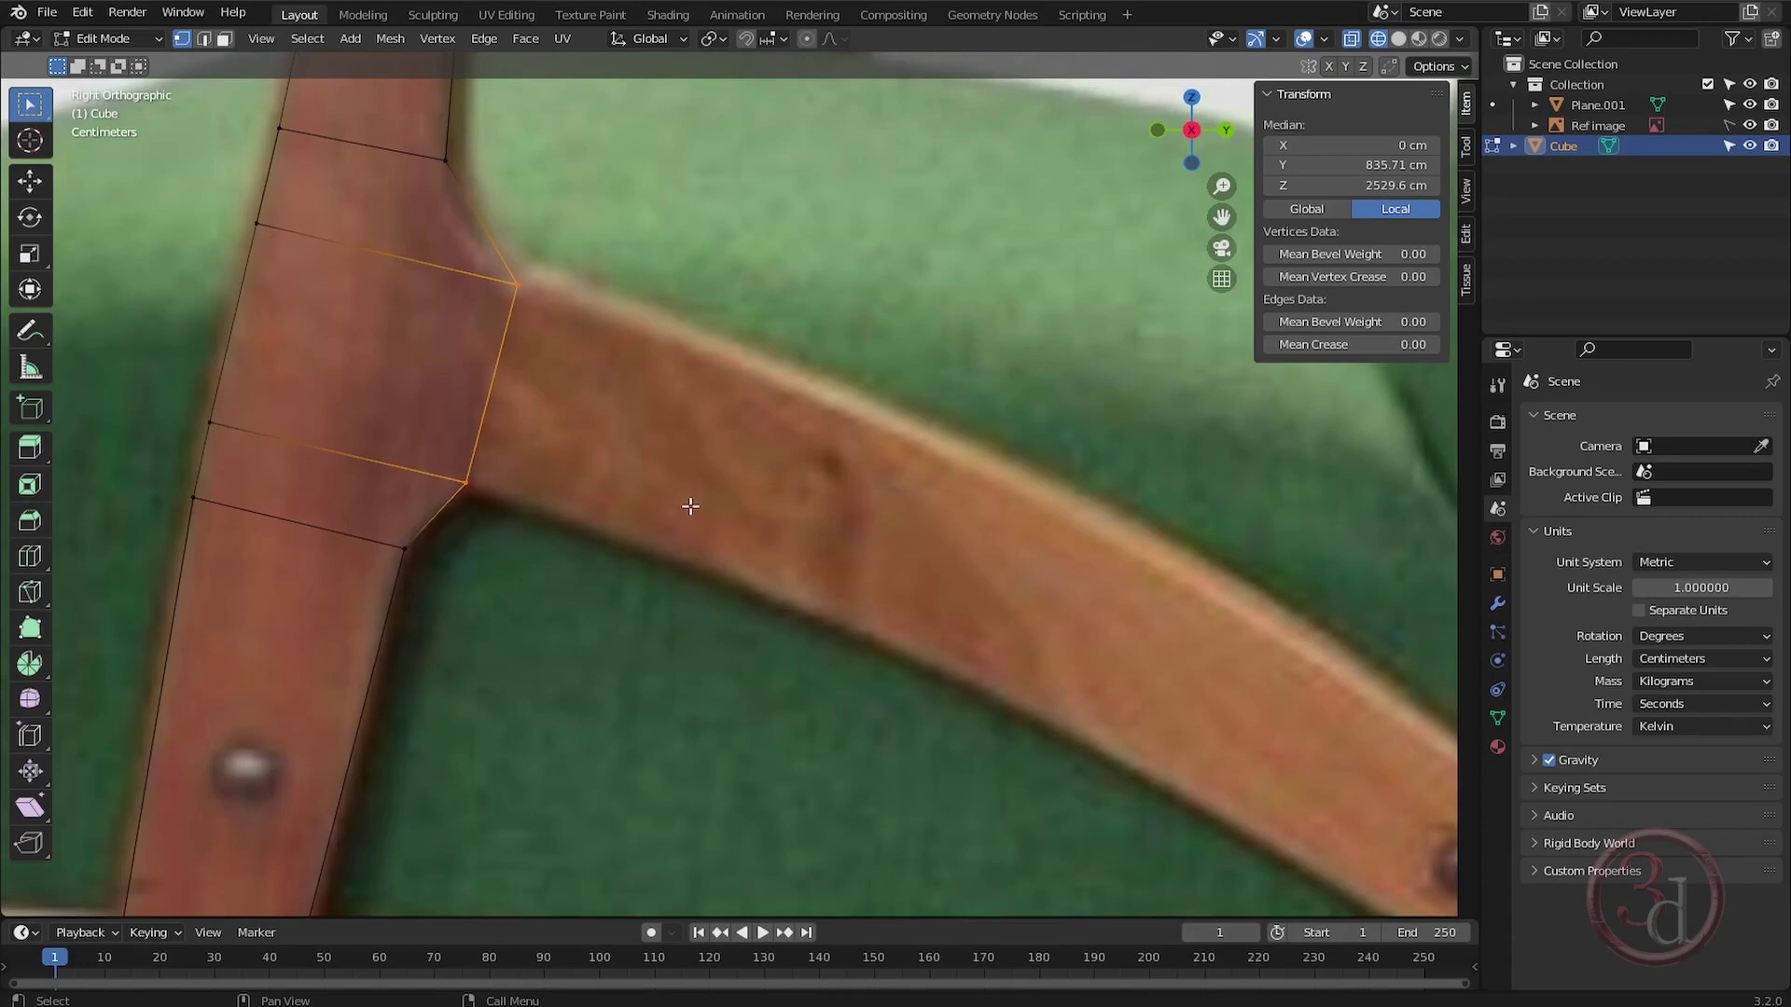
scroll(711, 541, down, 3)
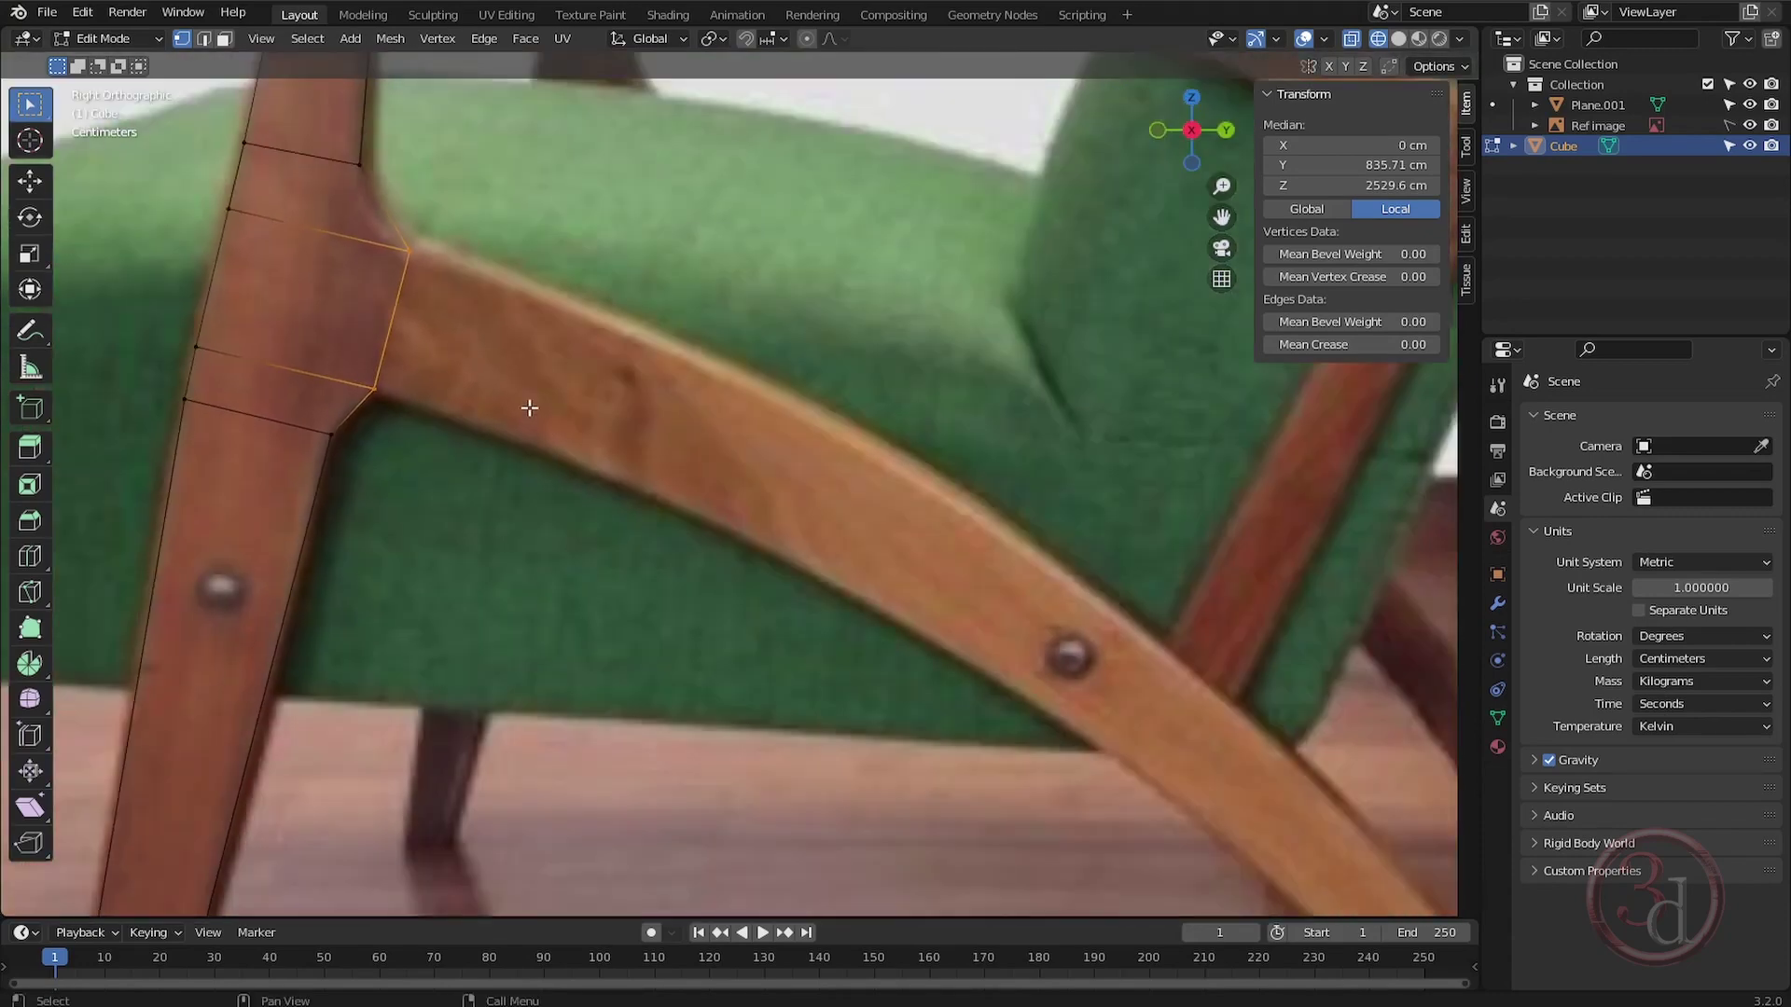
scroll(555, 392, down, 4)
scroll(569, 392, up, 3)
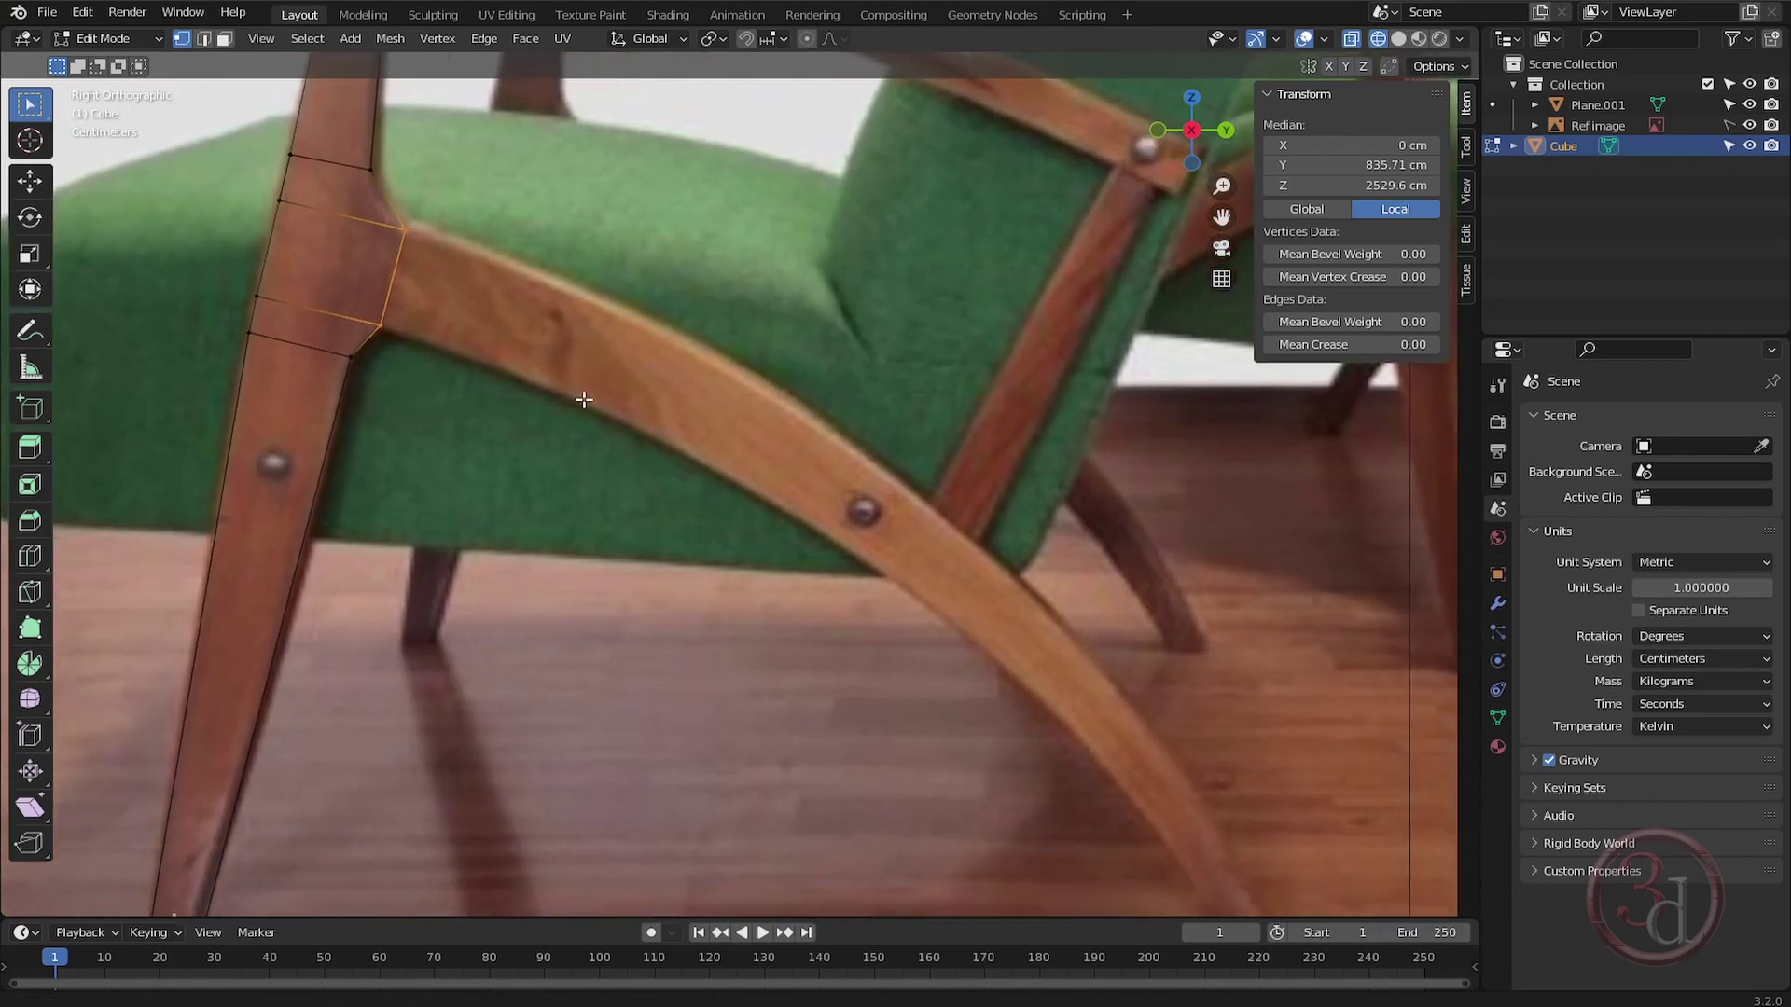
shift+middle_drag(580, 392, 573, 381)
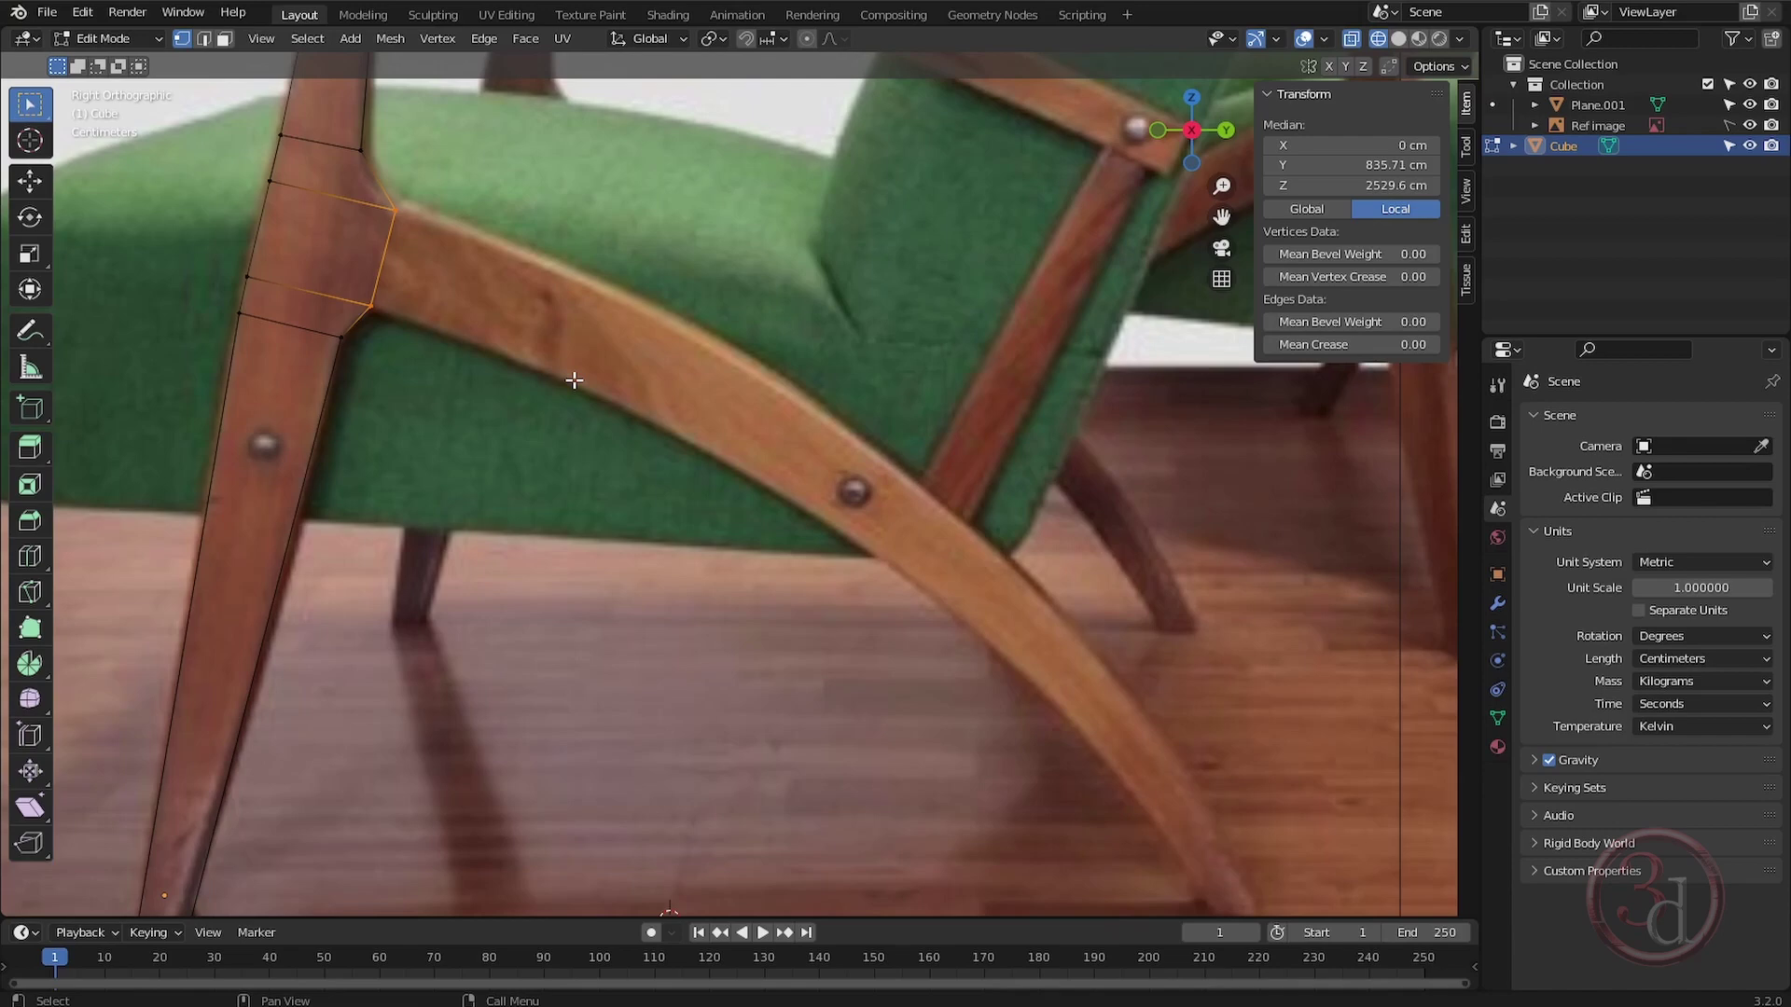
Extrude the joint edge in successive segments along the curved rail past the bolt, narrowing it slightly.
ctrl+right_click(579, 330)
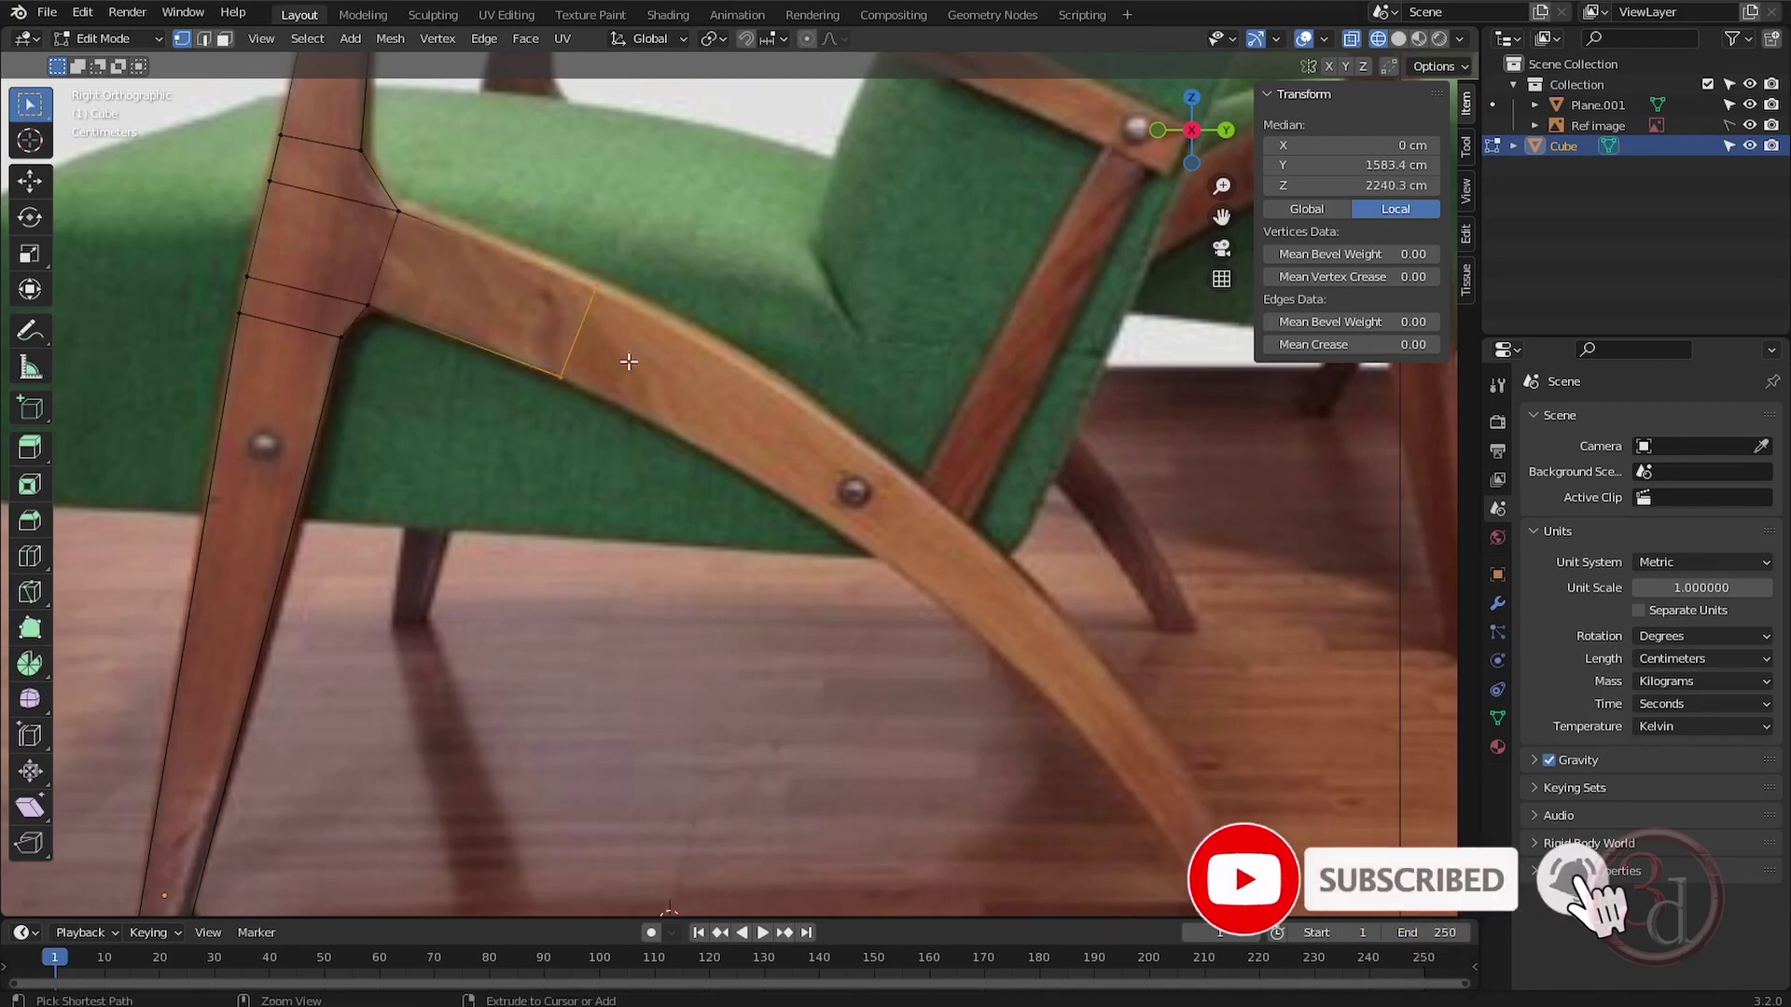
ctrl+right_click(817, 466)
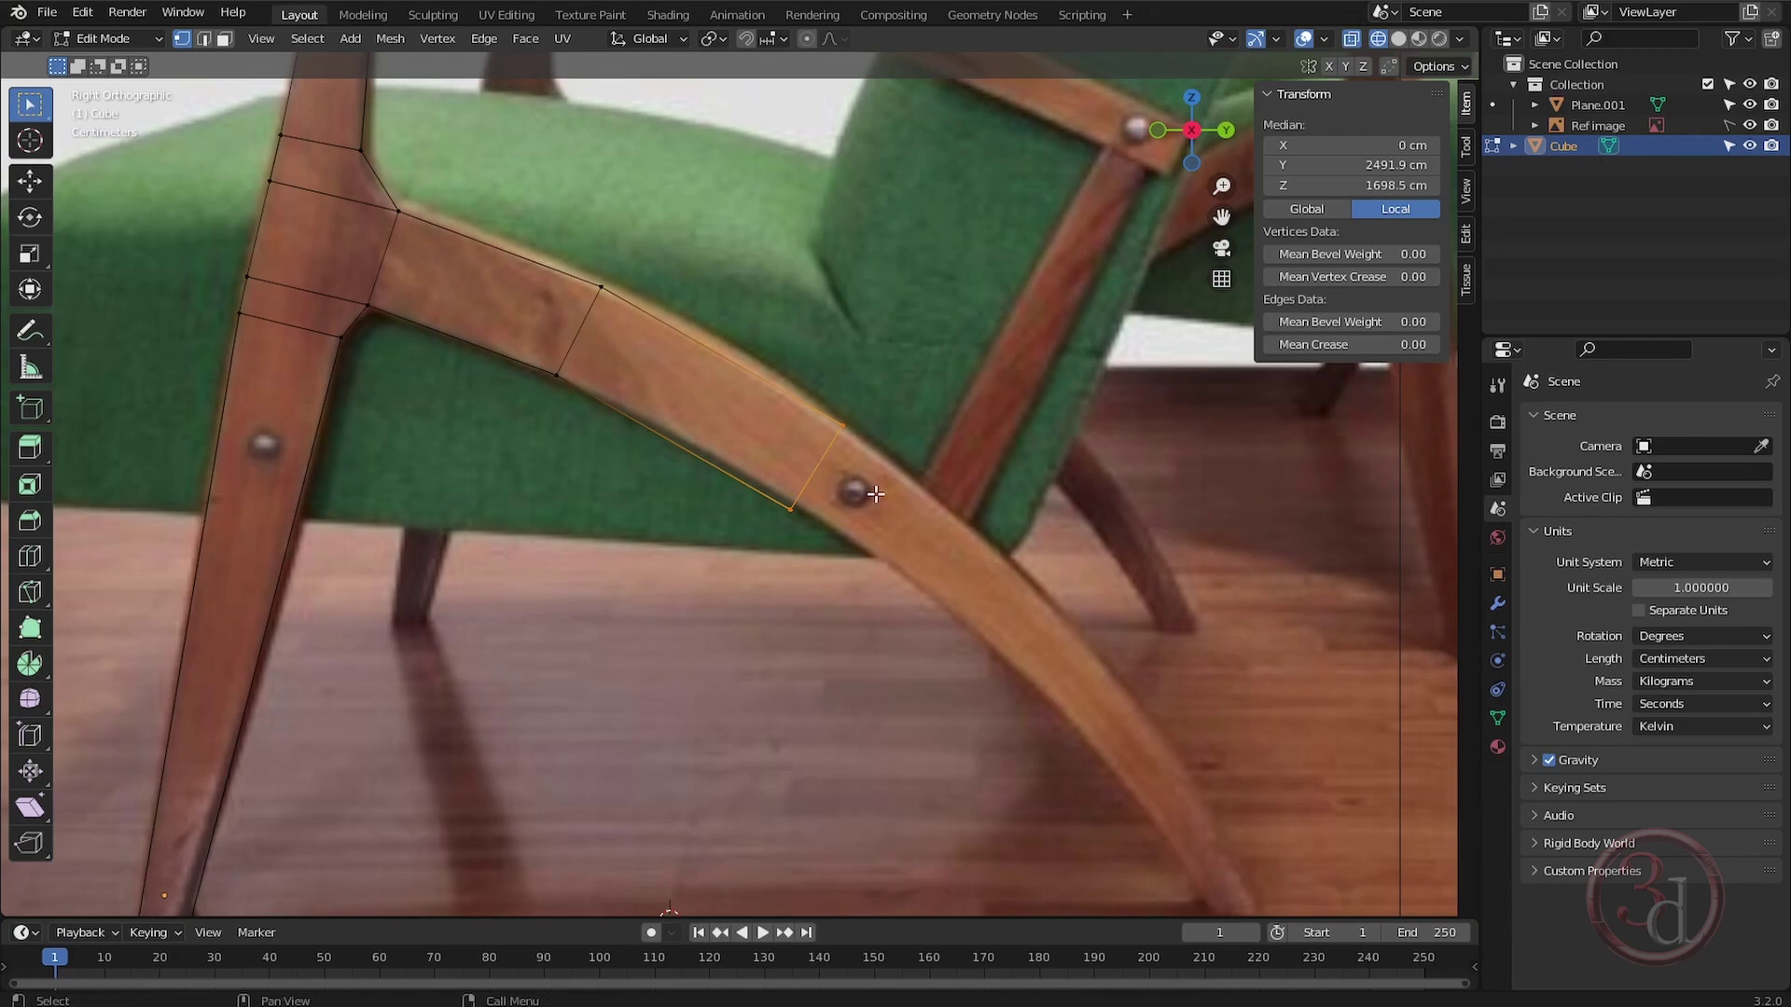
key(s)
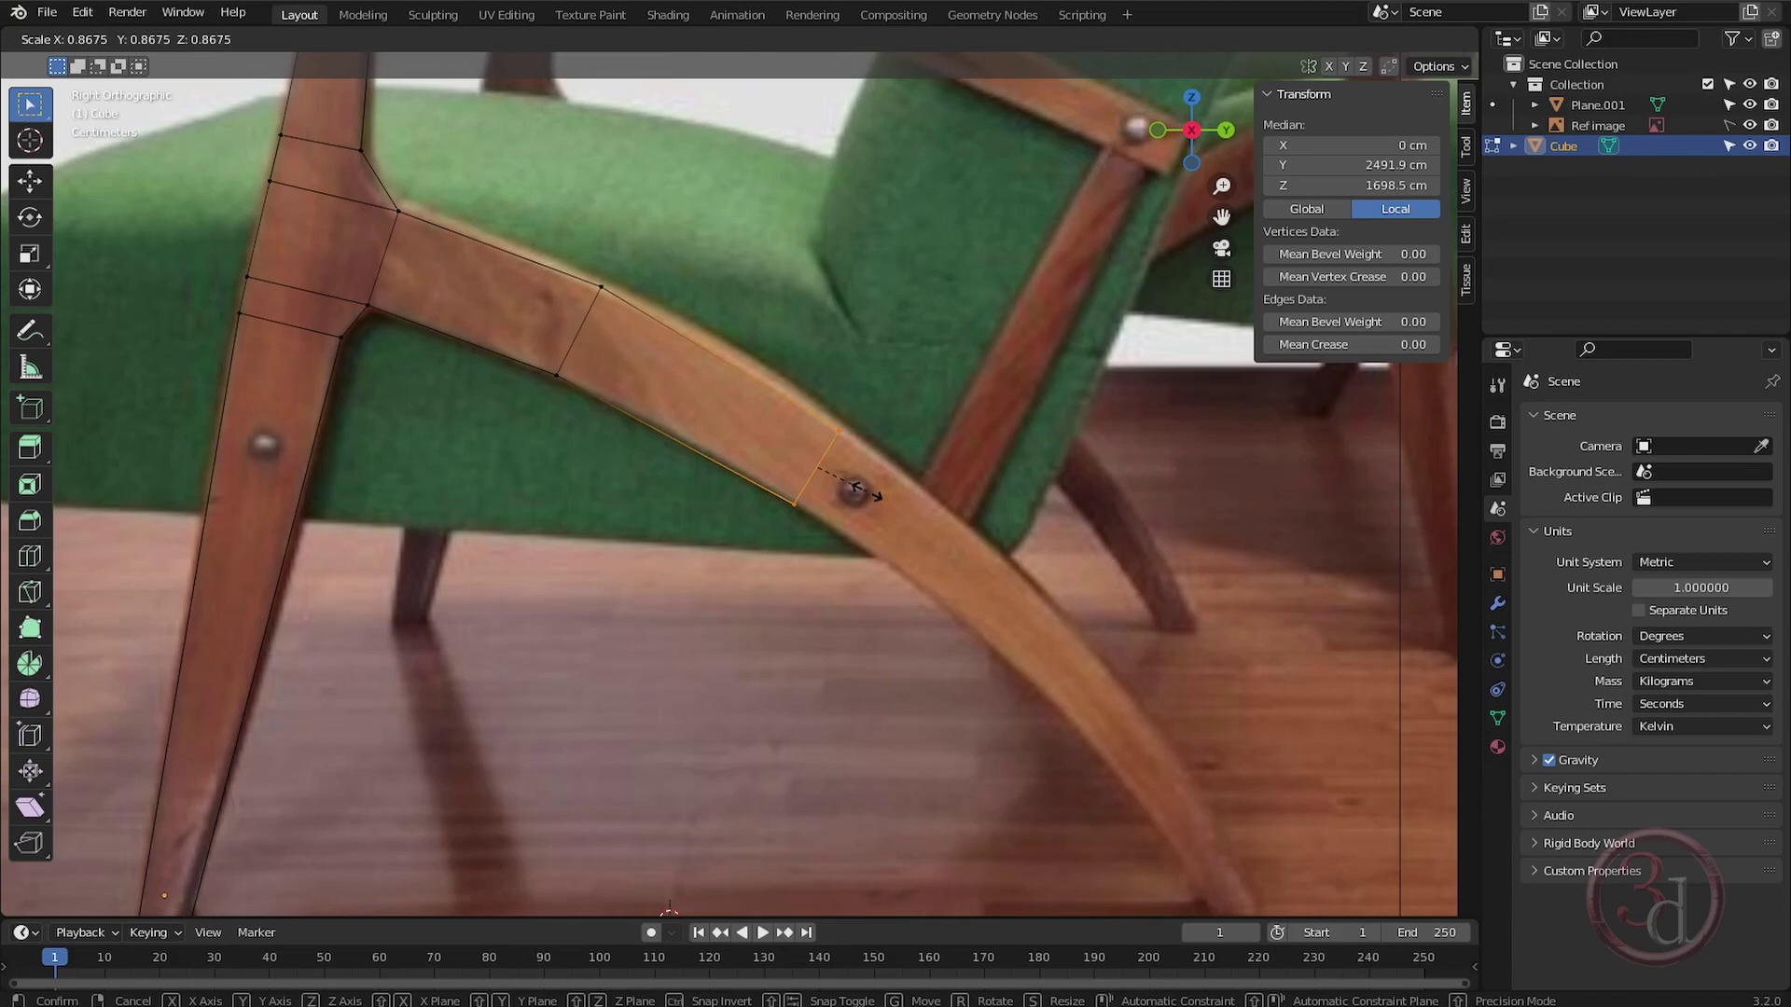
click(856, 489)
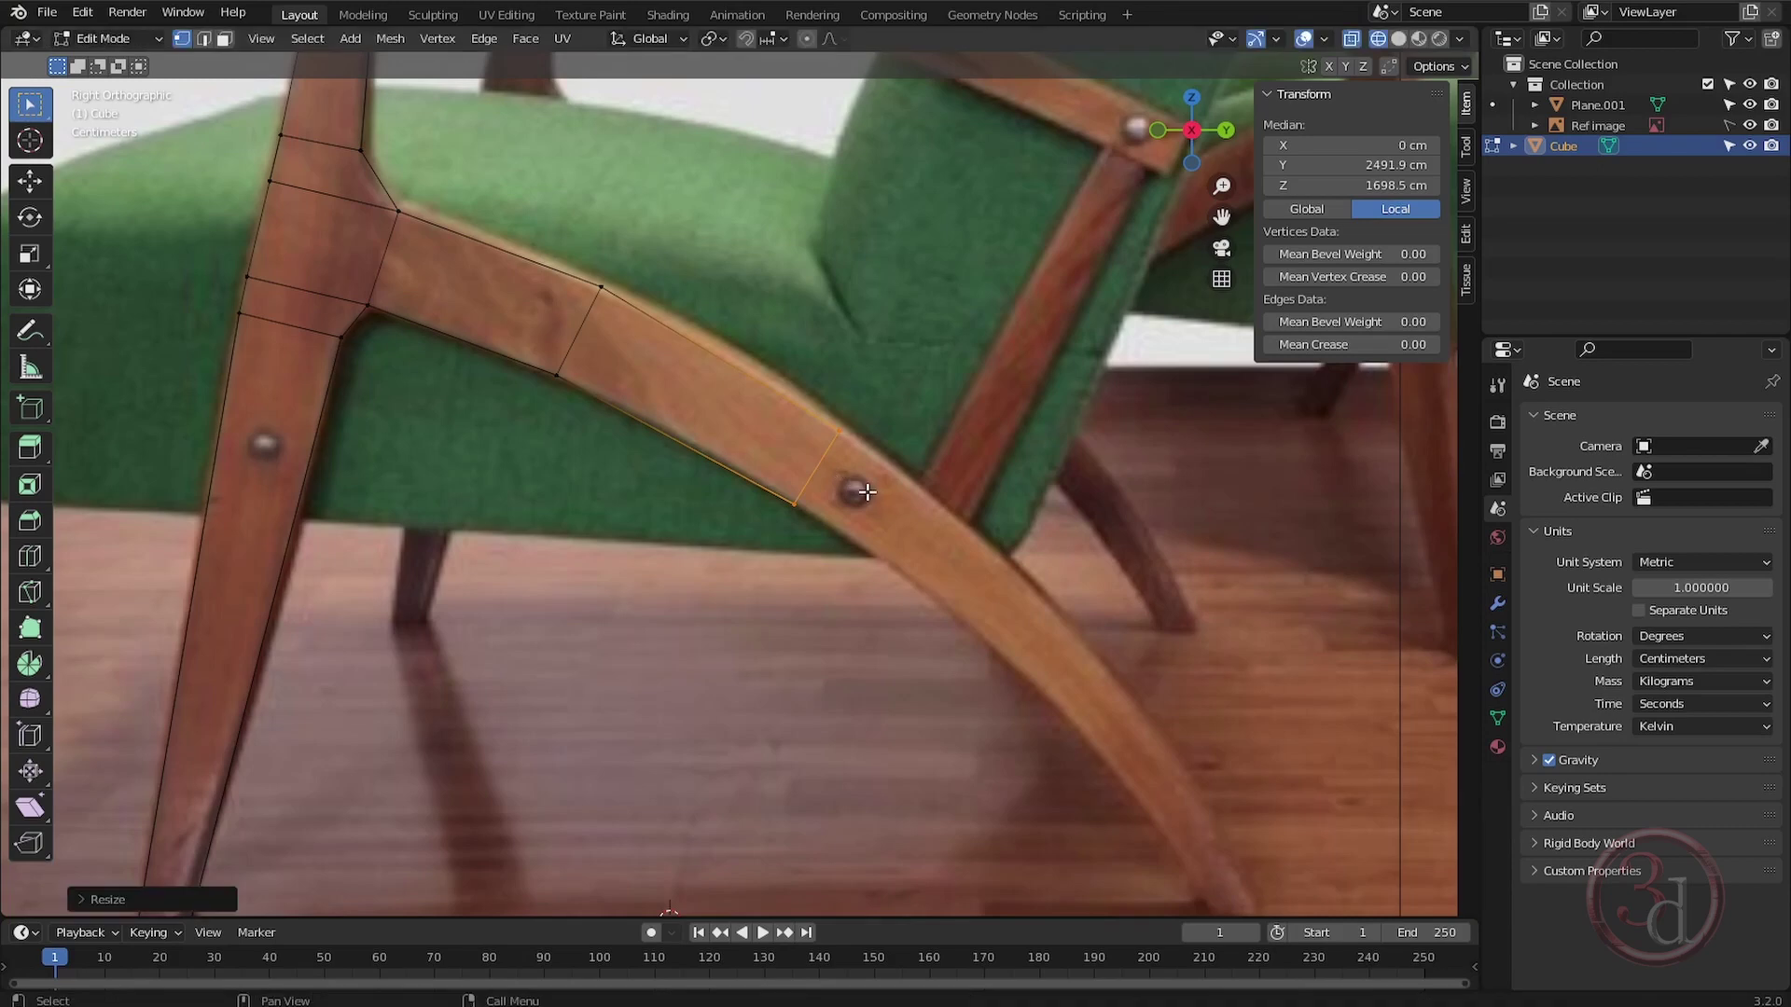
ctrl+right_click(993, 613)
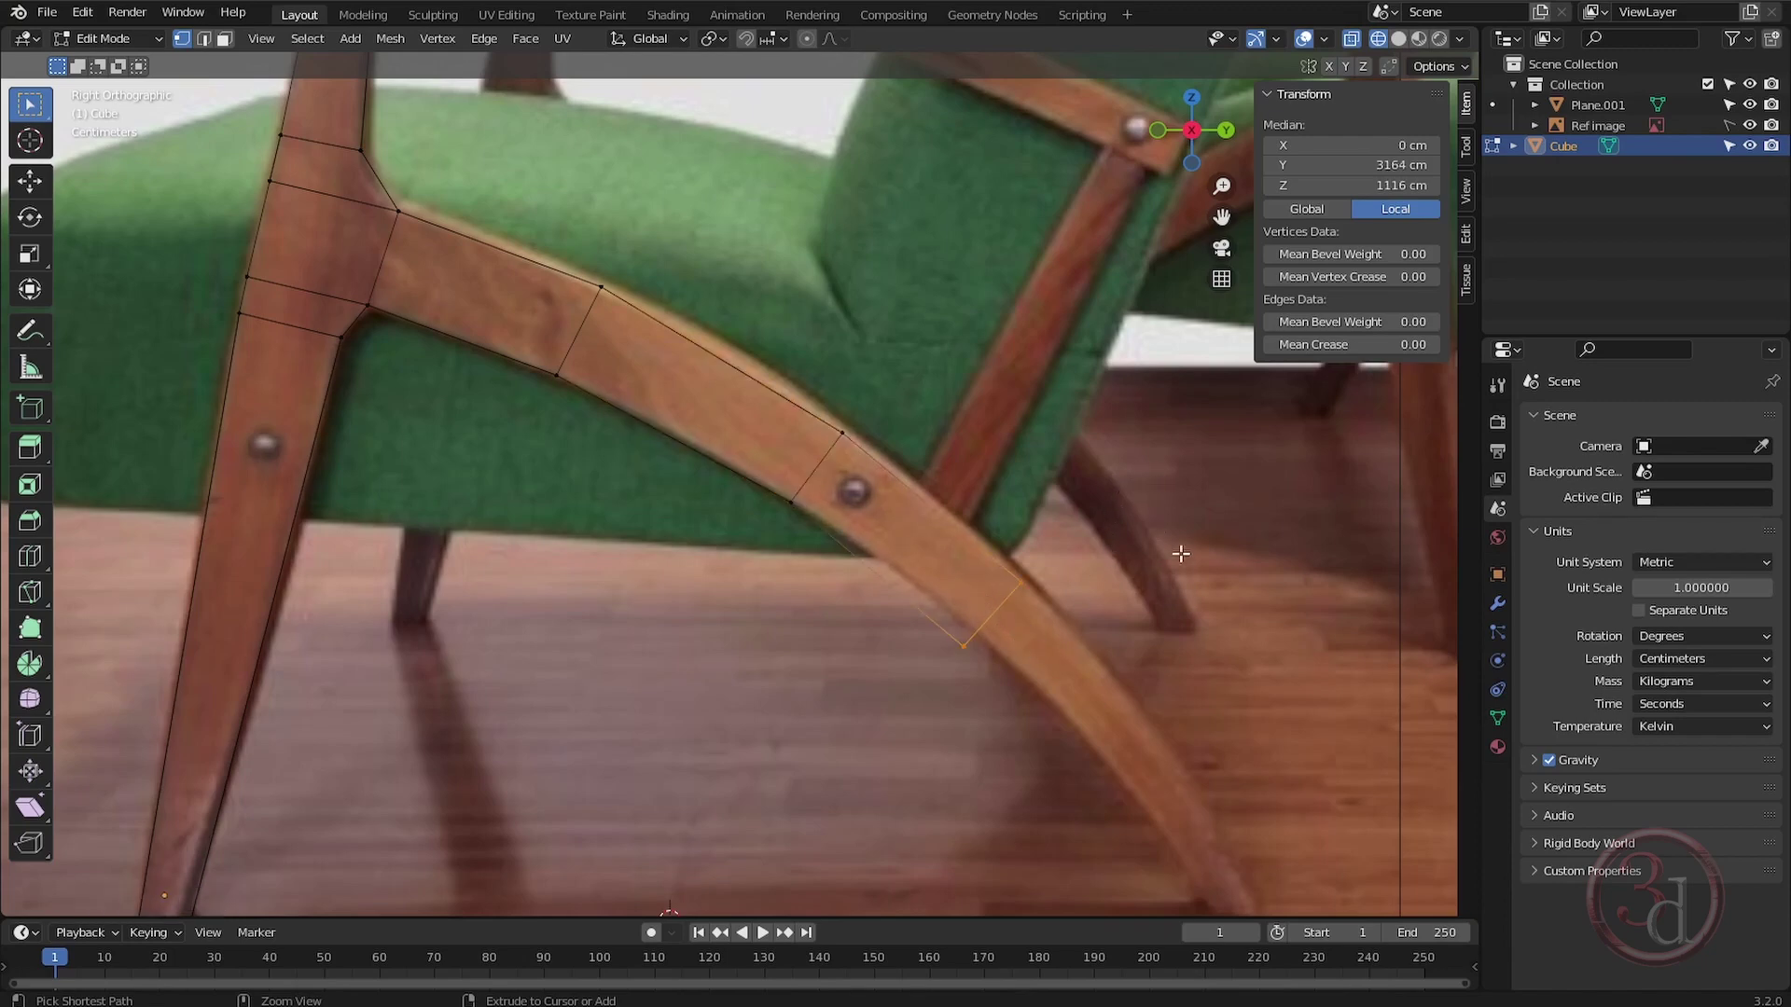
ctrl+right_click(1207, 496)
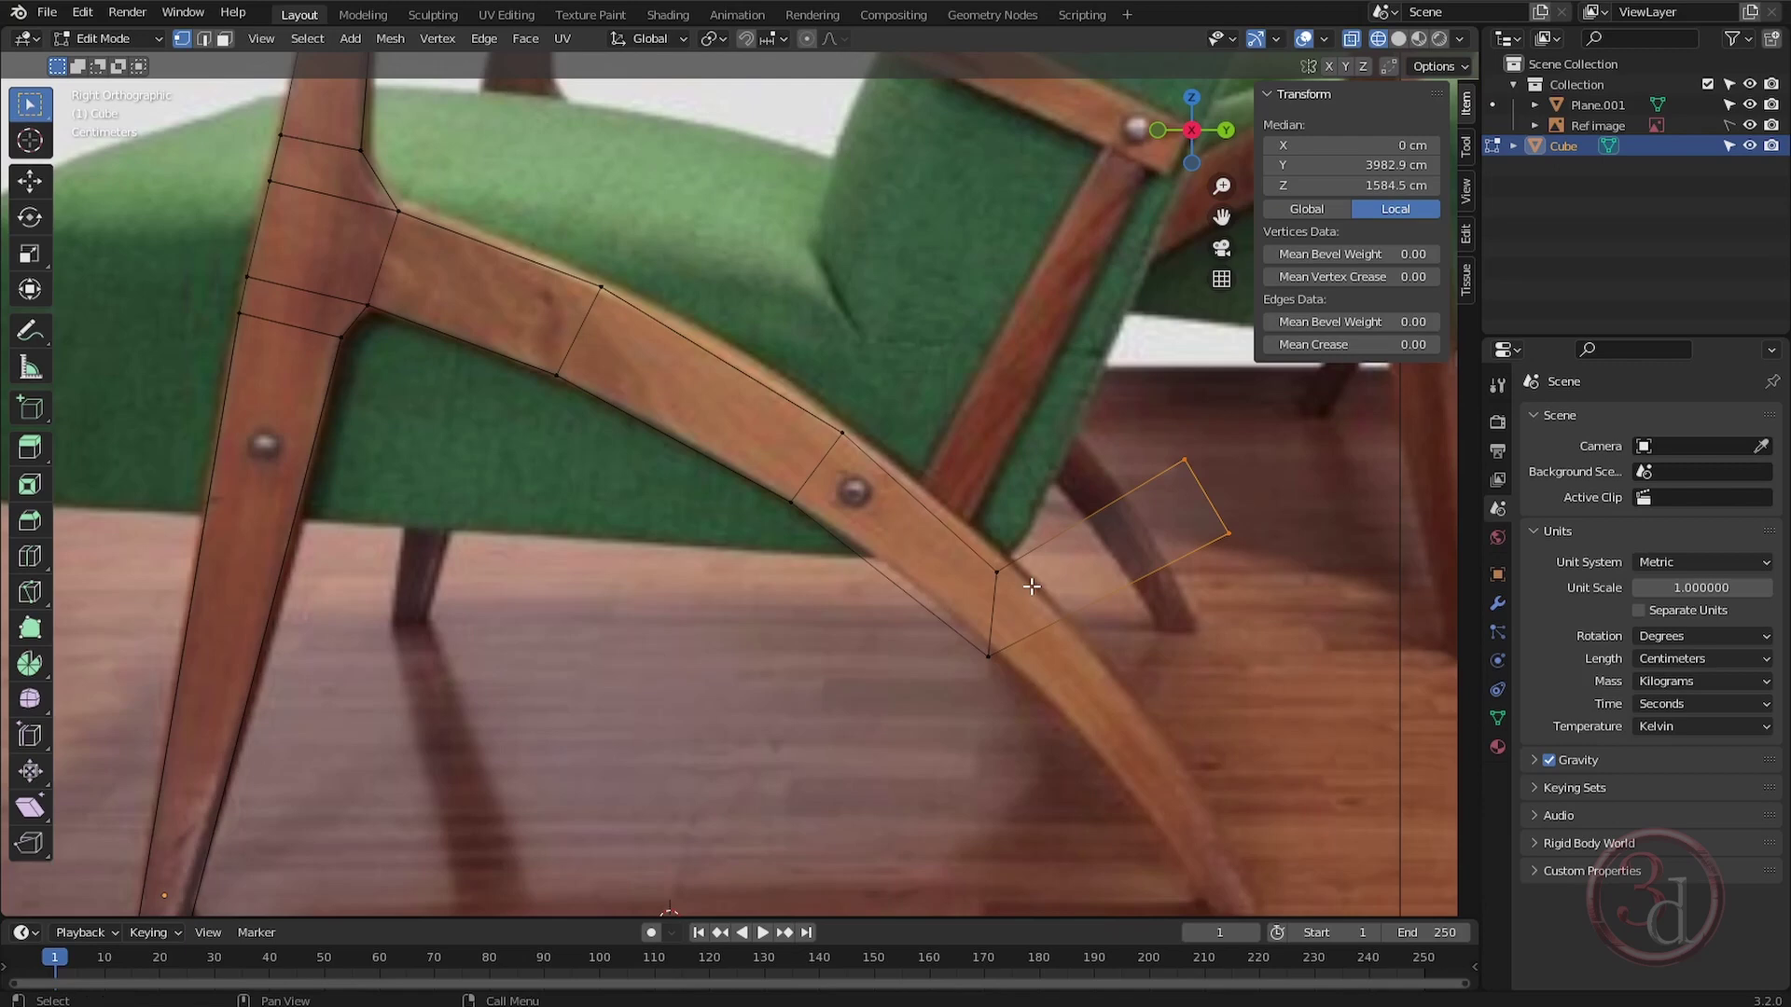
Undo the stray segment, then extrude toward the floor with a narrower end edge.
key(ctrl+z)
shift+middle_drag(1142, 768, 952, 509)
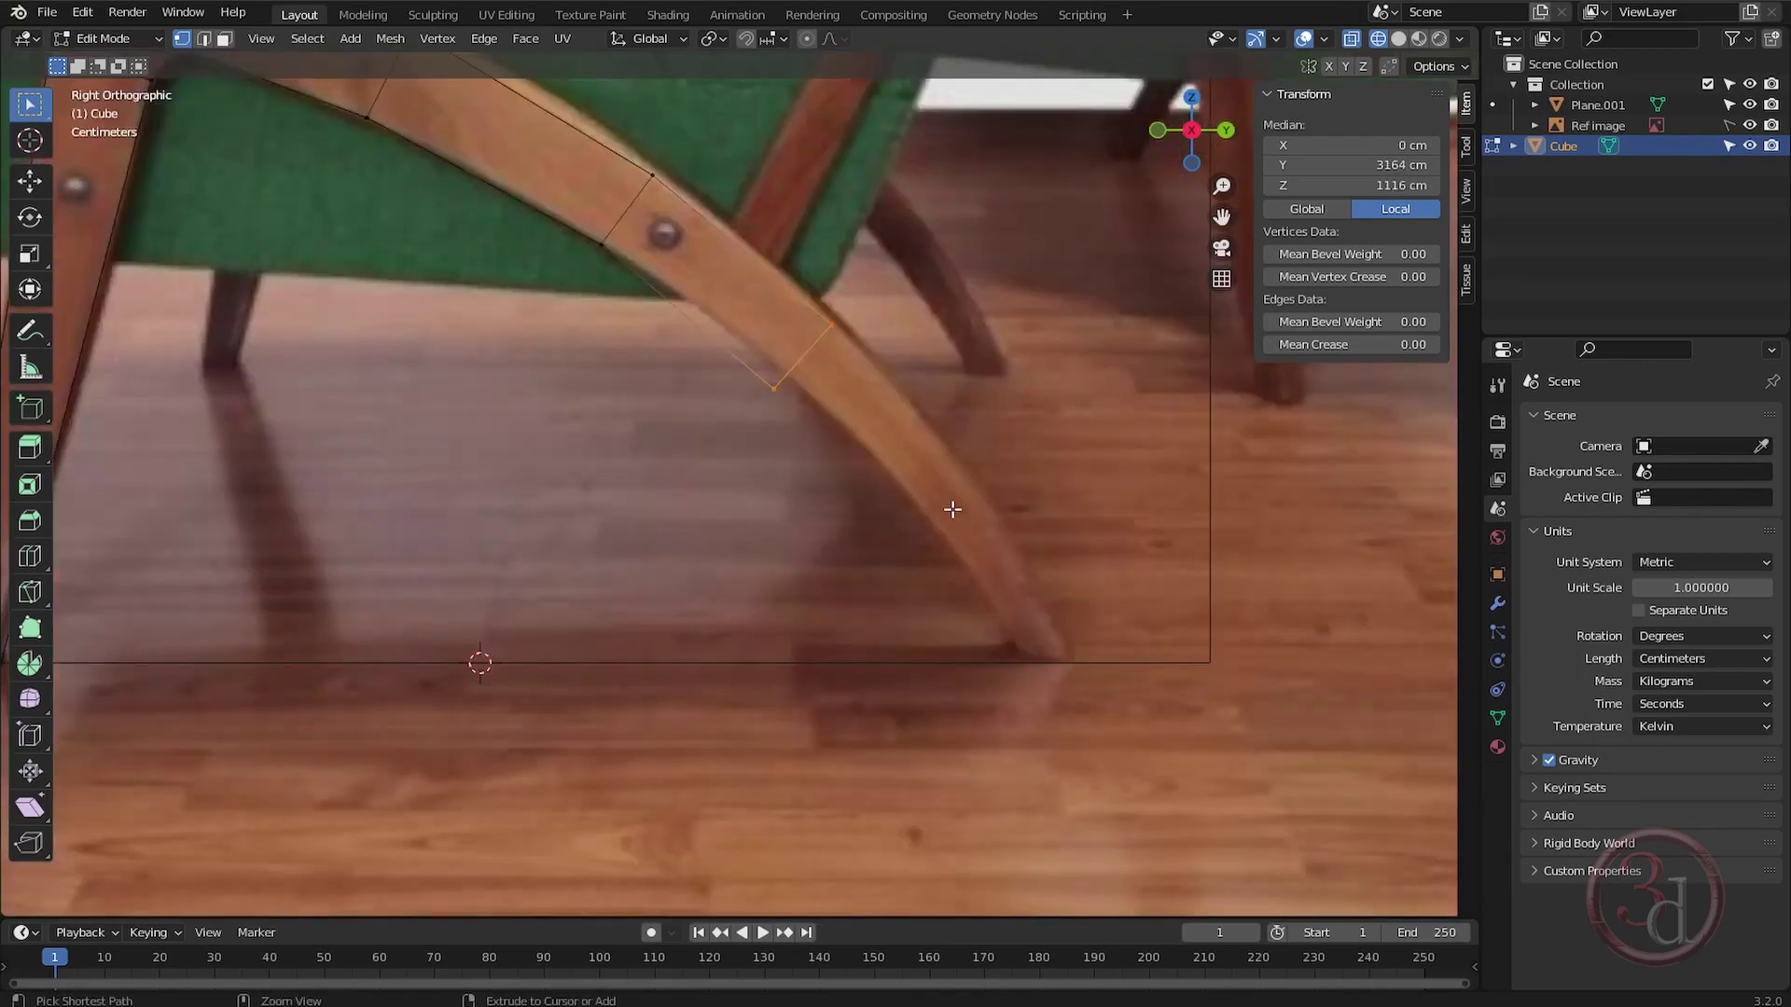
ctrl+right_click(942, 496)
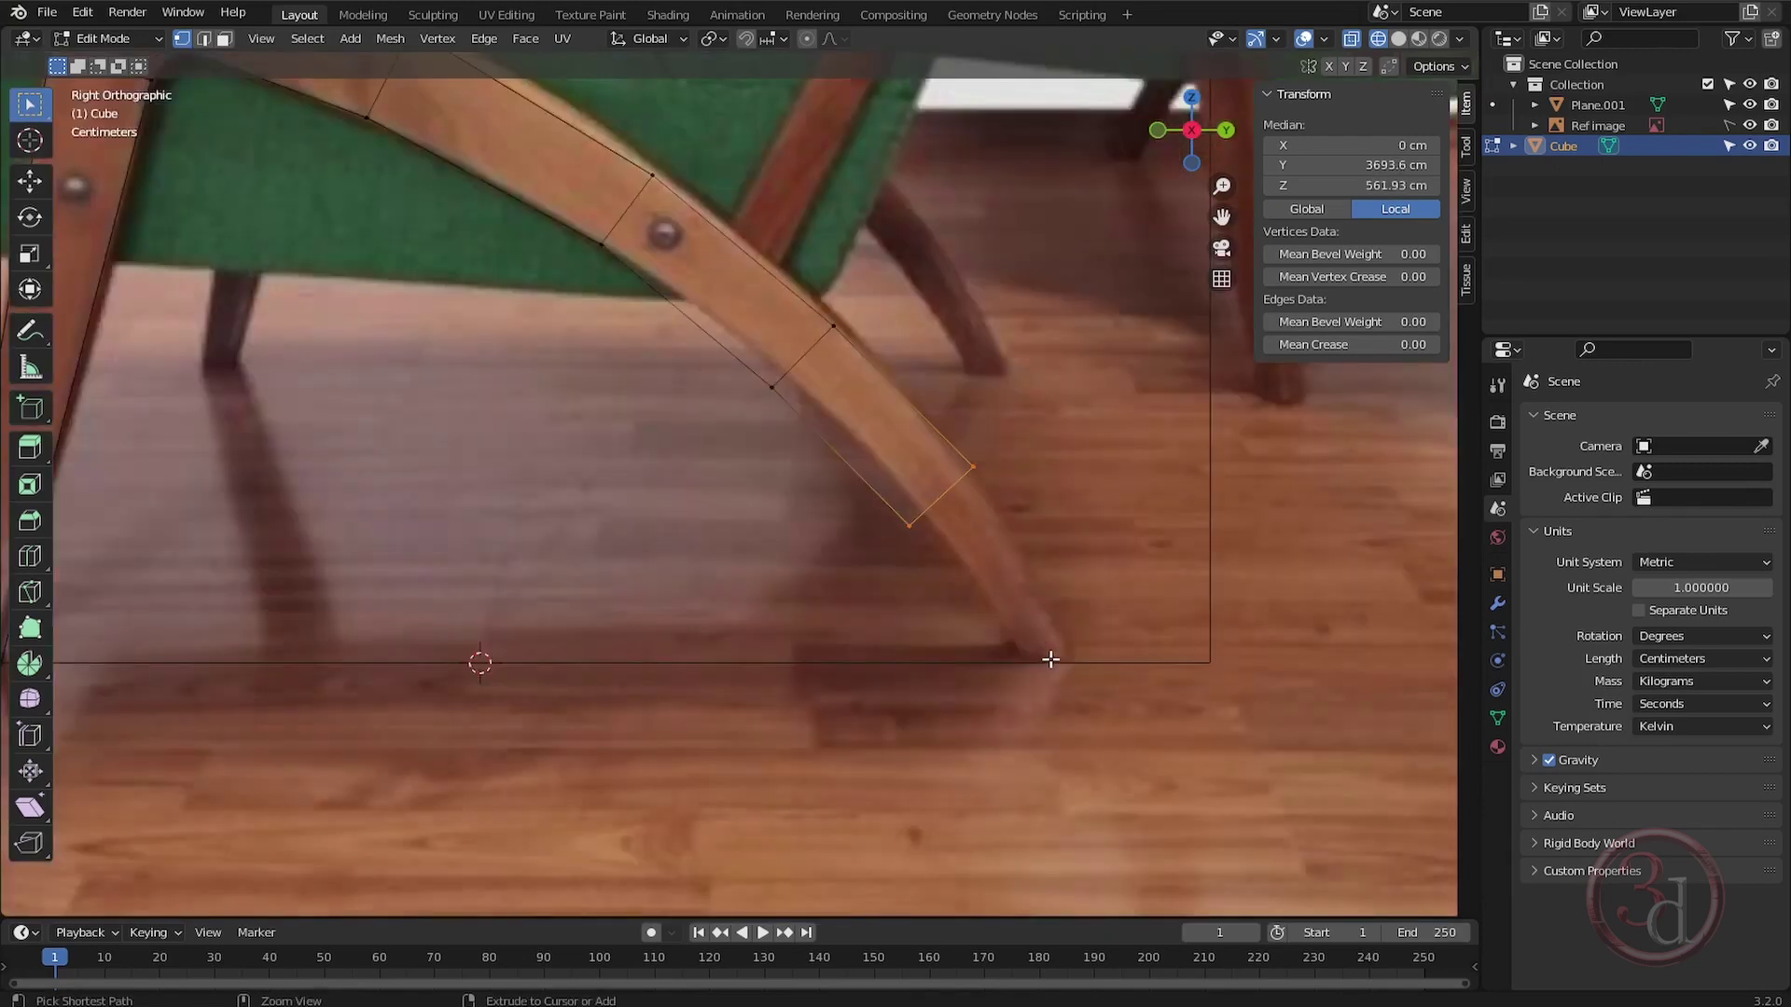
key(s)
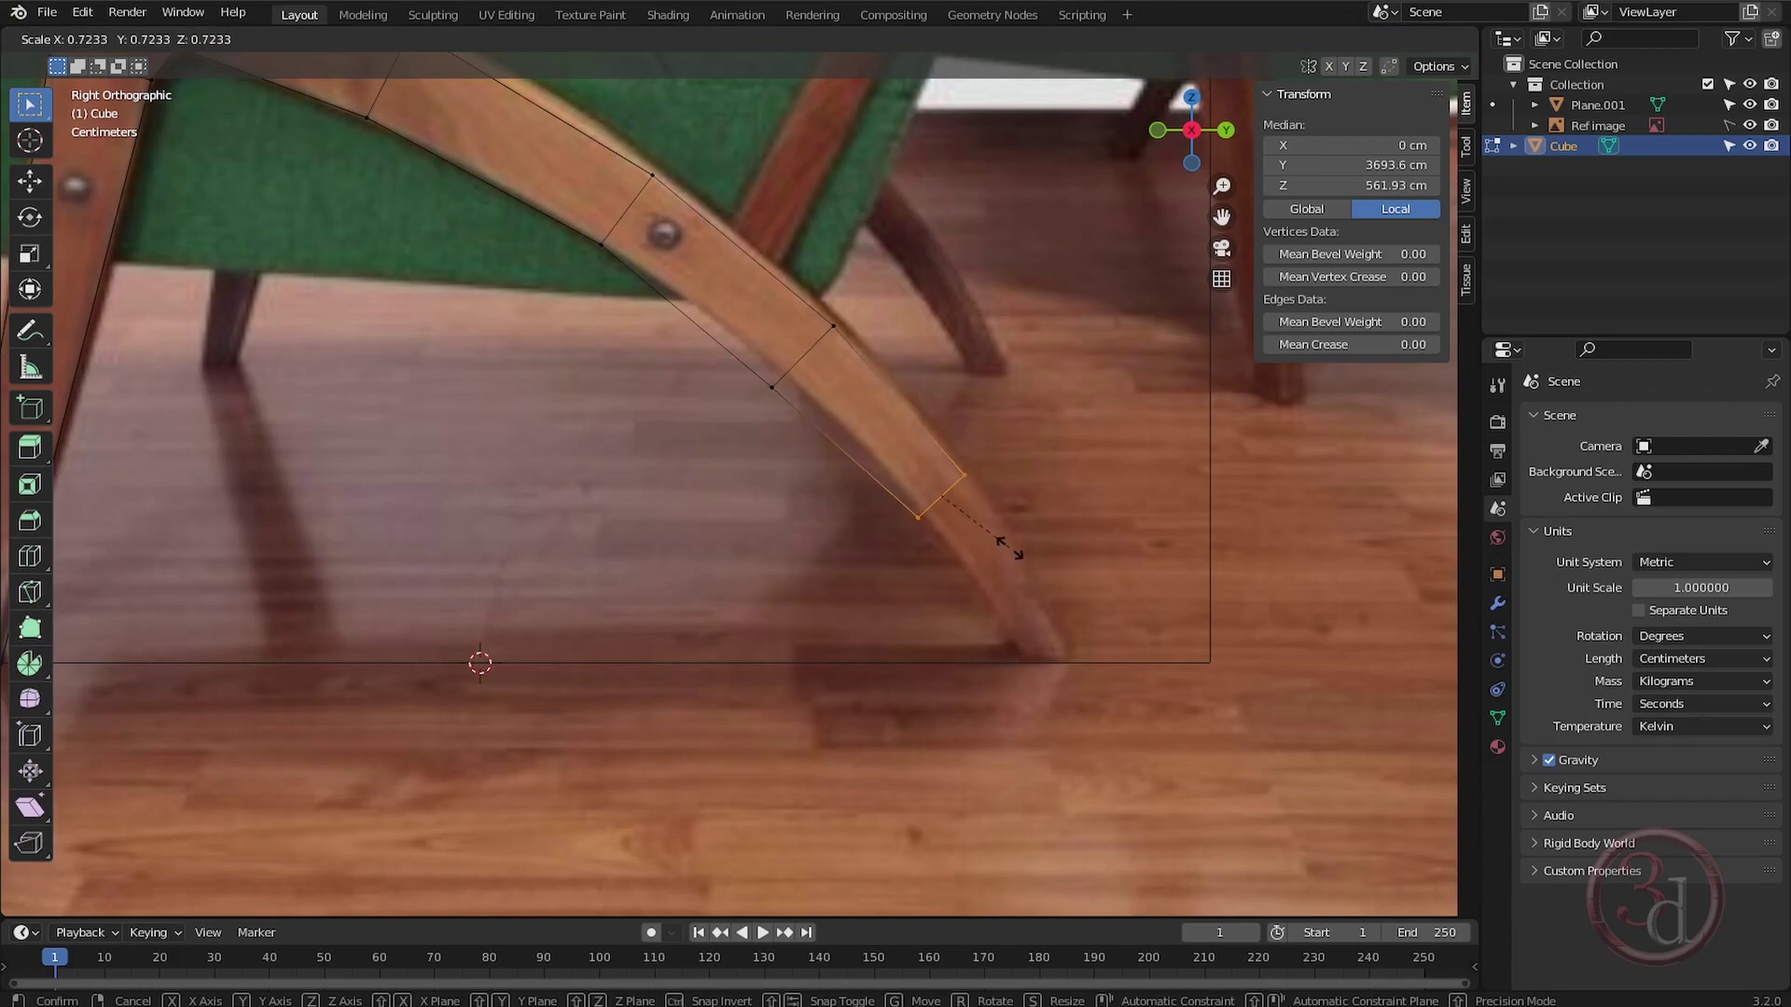
click(1007, 546)
Narrow the middle rail edge, extrude a final segment to the back foot, and select its end.
click(802, 357)
key(s)
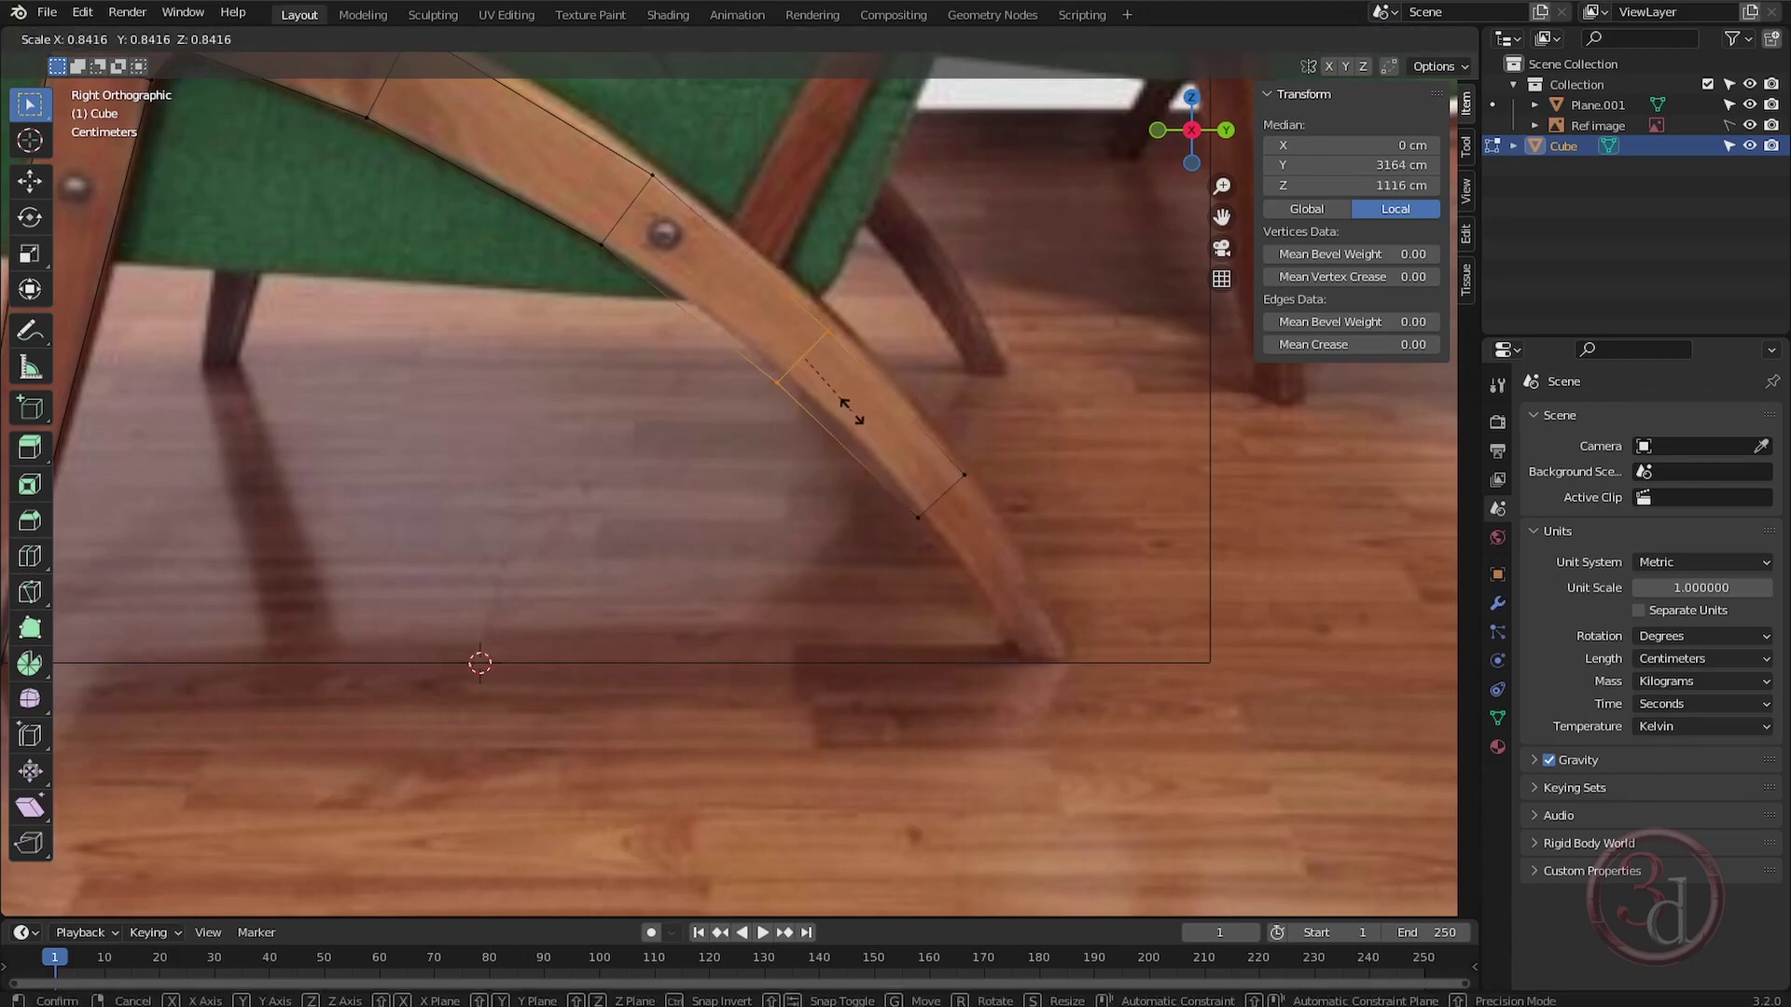
click(851, 411)
click(940, 498)
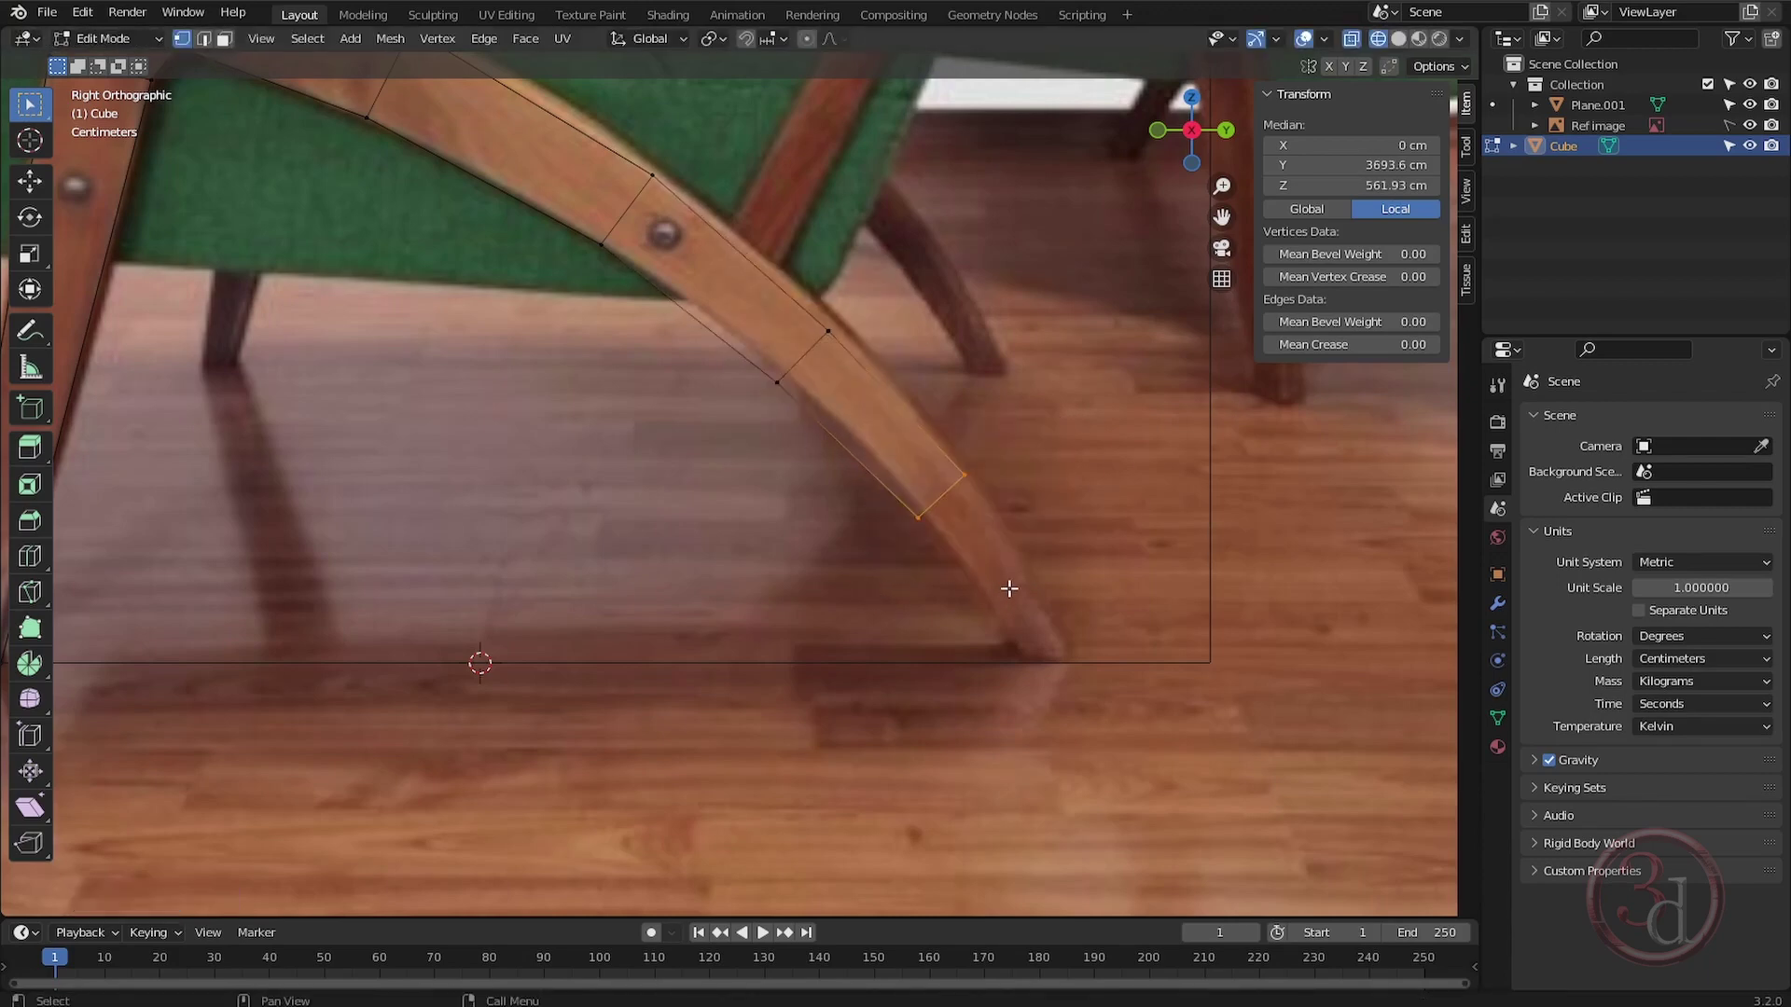
ctrl+right_click(1043, 656)
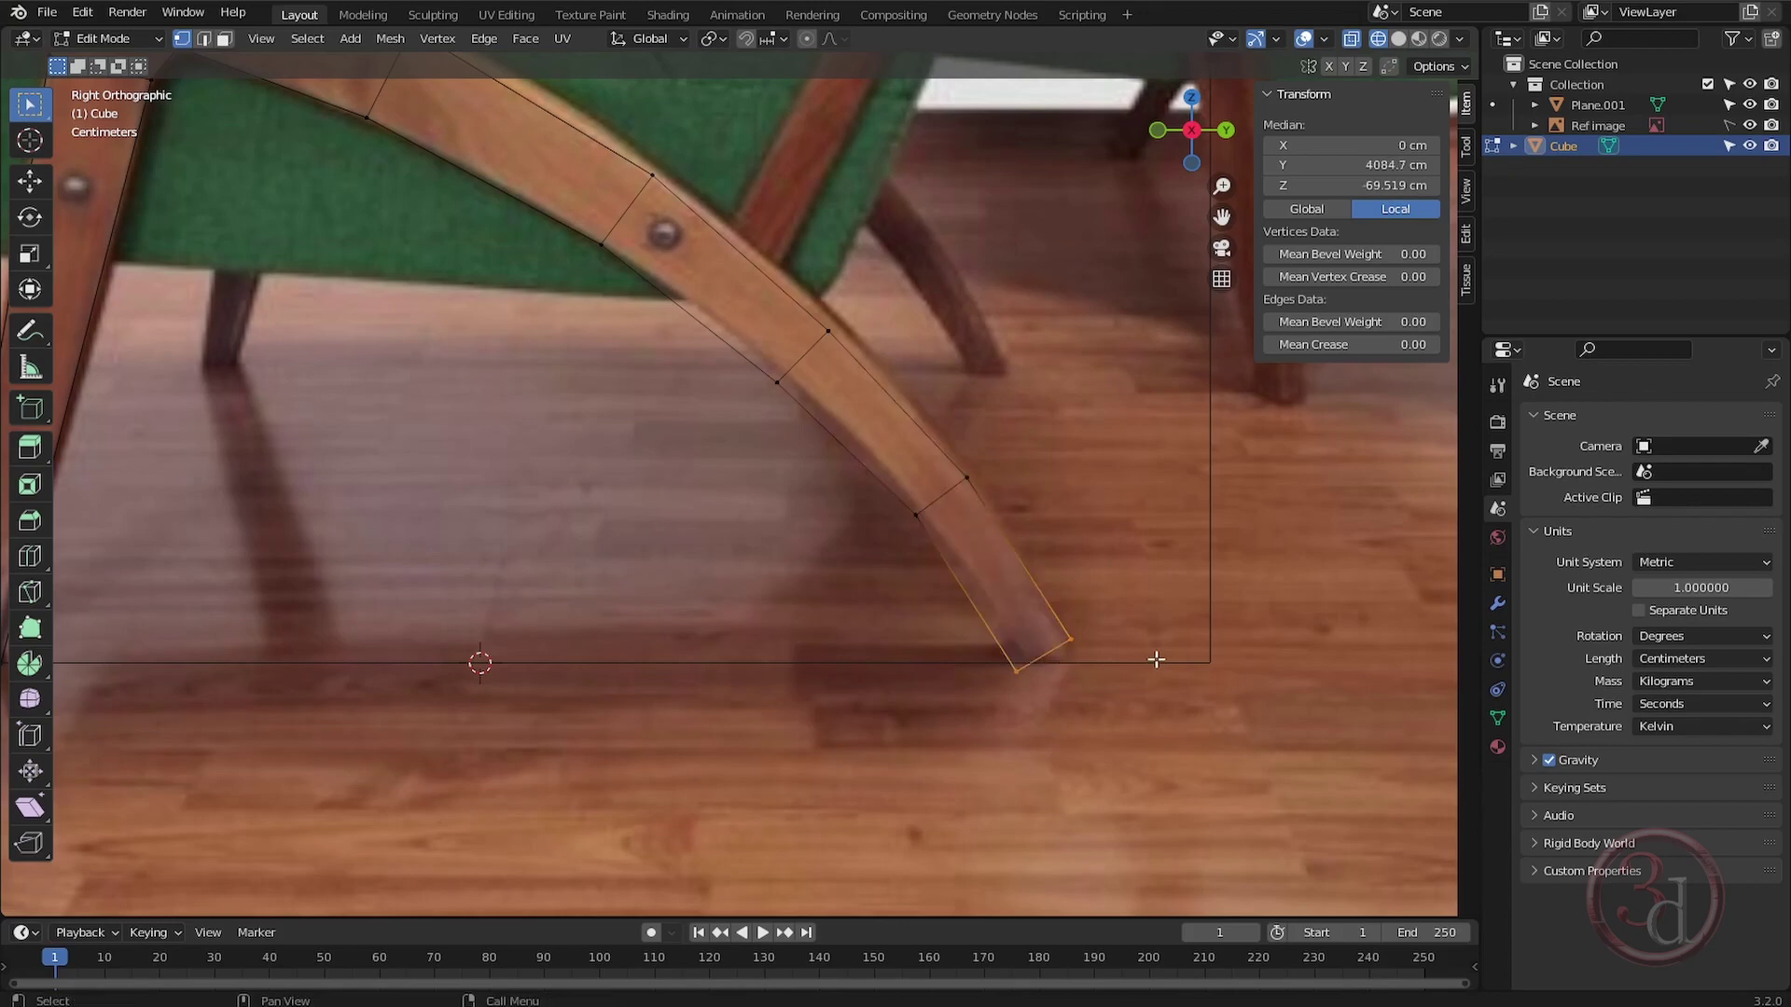
drag(1120, 575, 1029, 699)
scroll(1026, 704, up, 5)
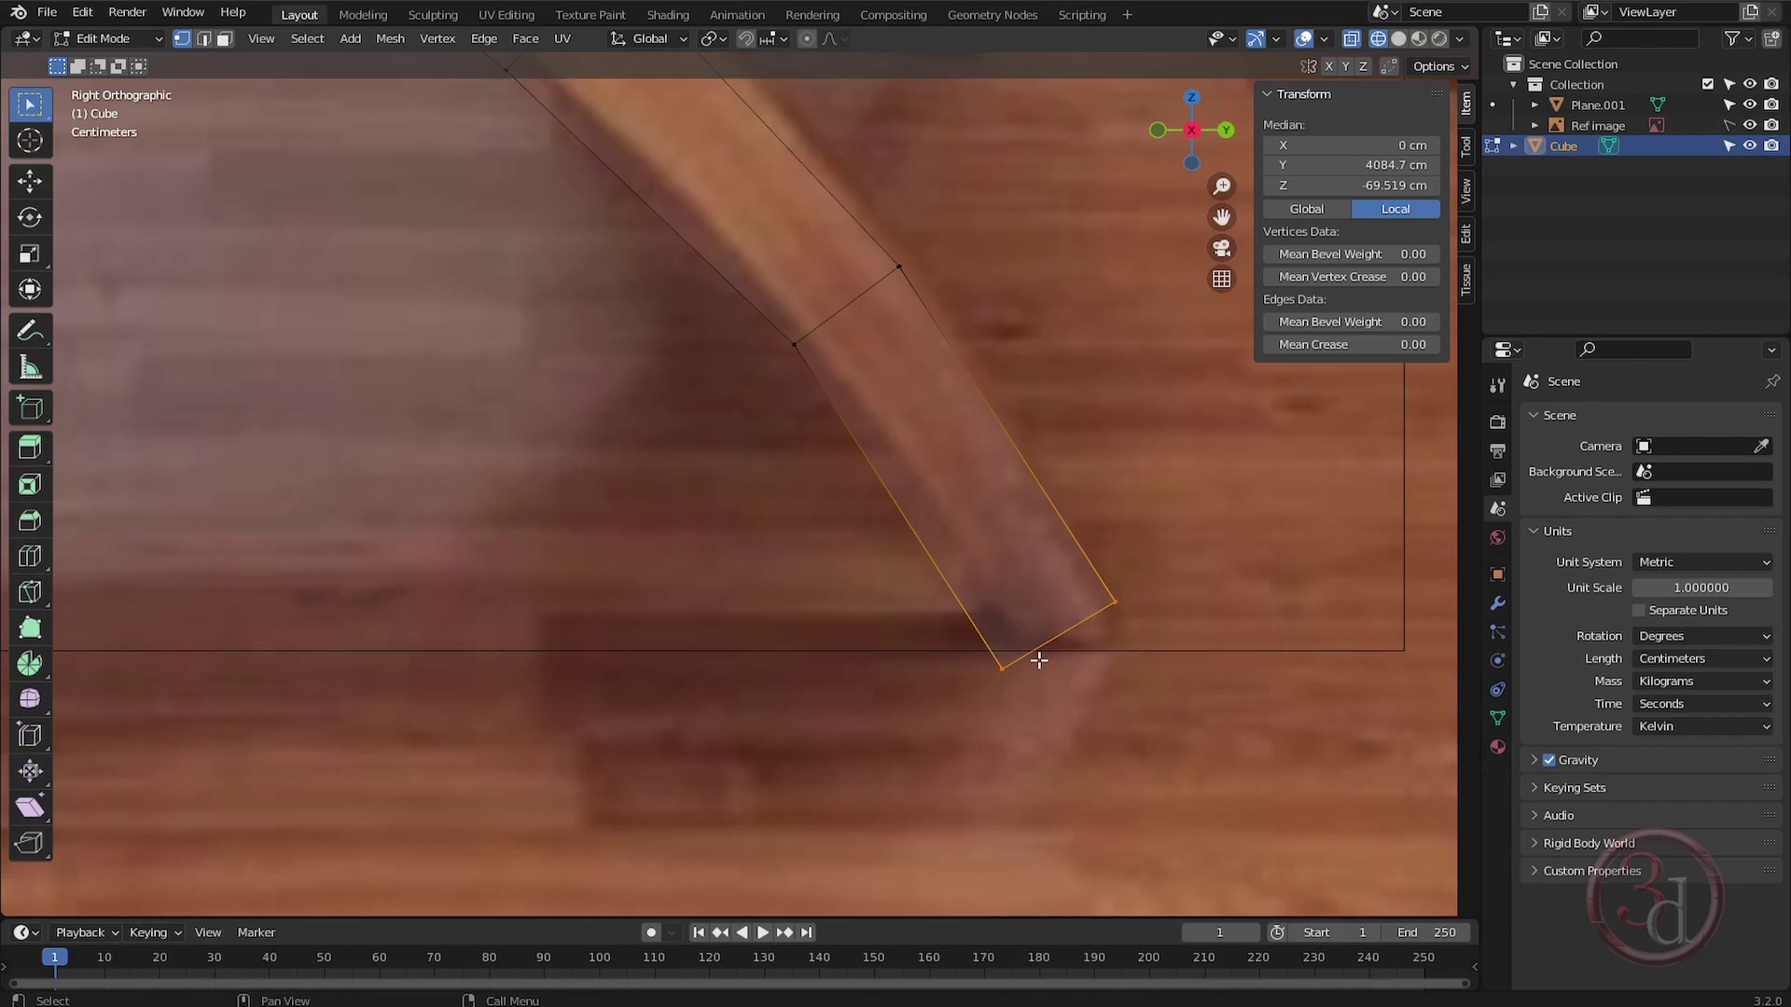
Flatten the leg's end by scaling it to 0 along the Z axis.
shift+middle_drag(1020, 711, 968, 728)
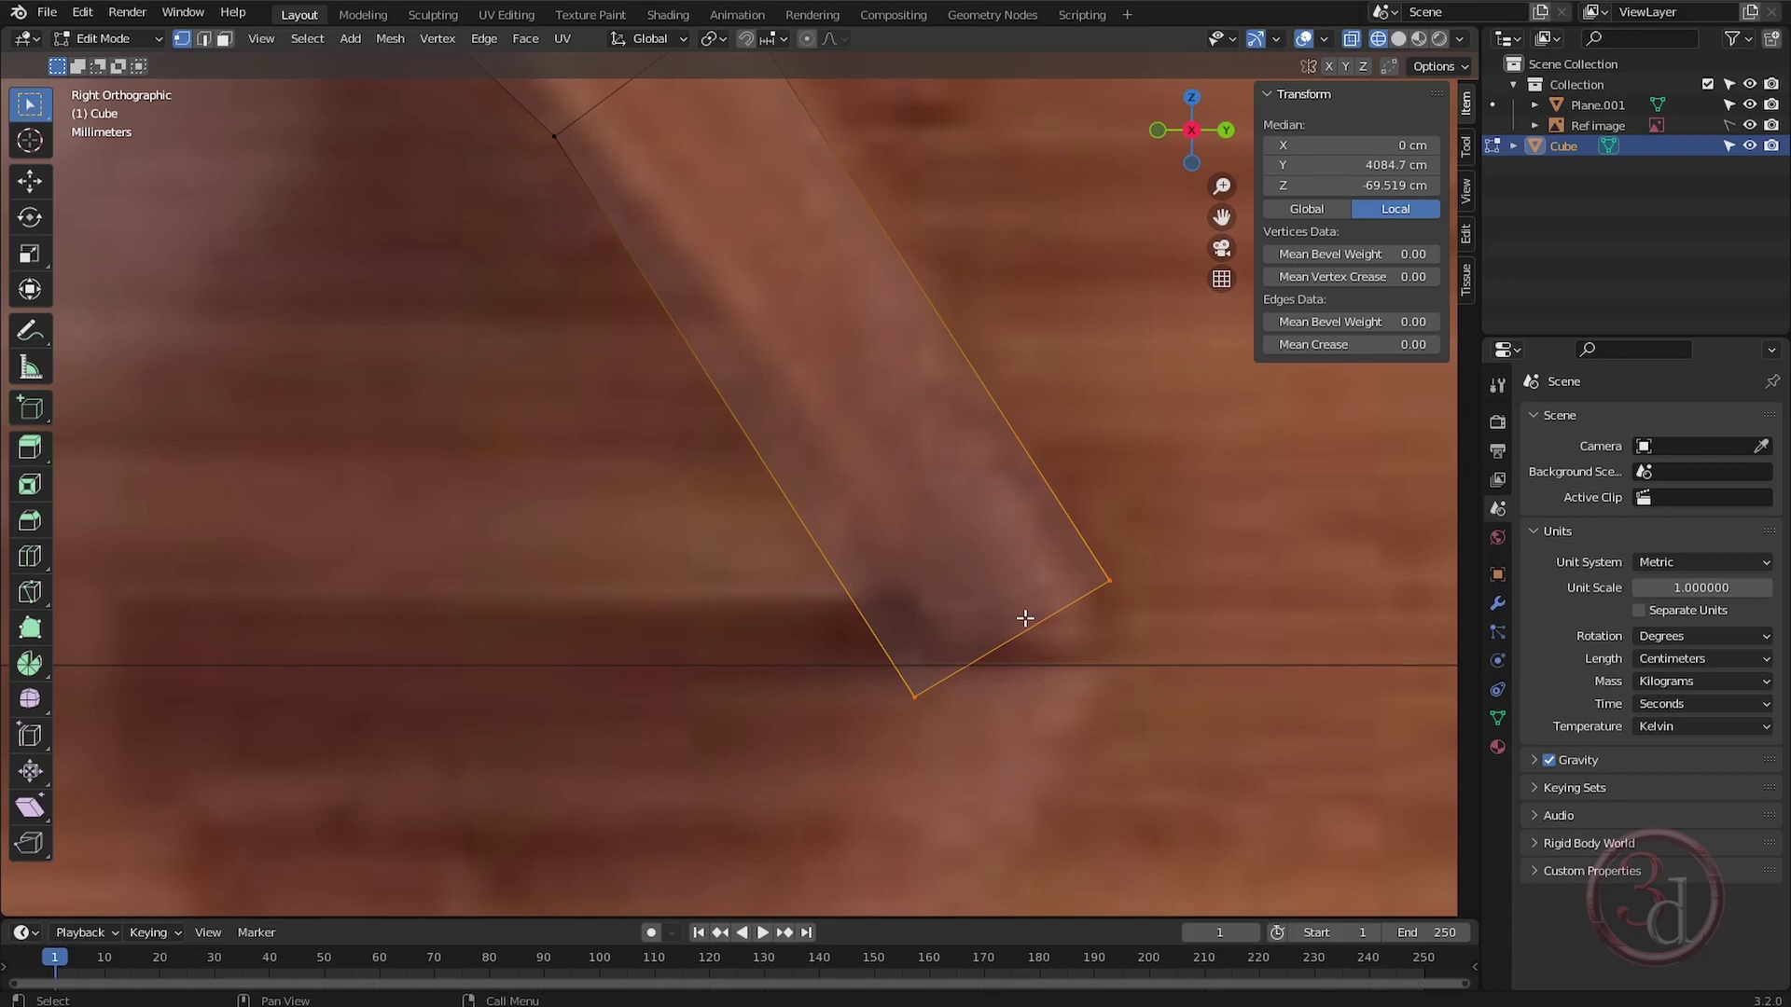
key(s)
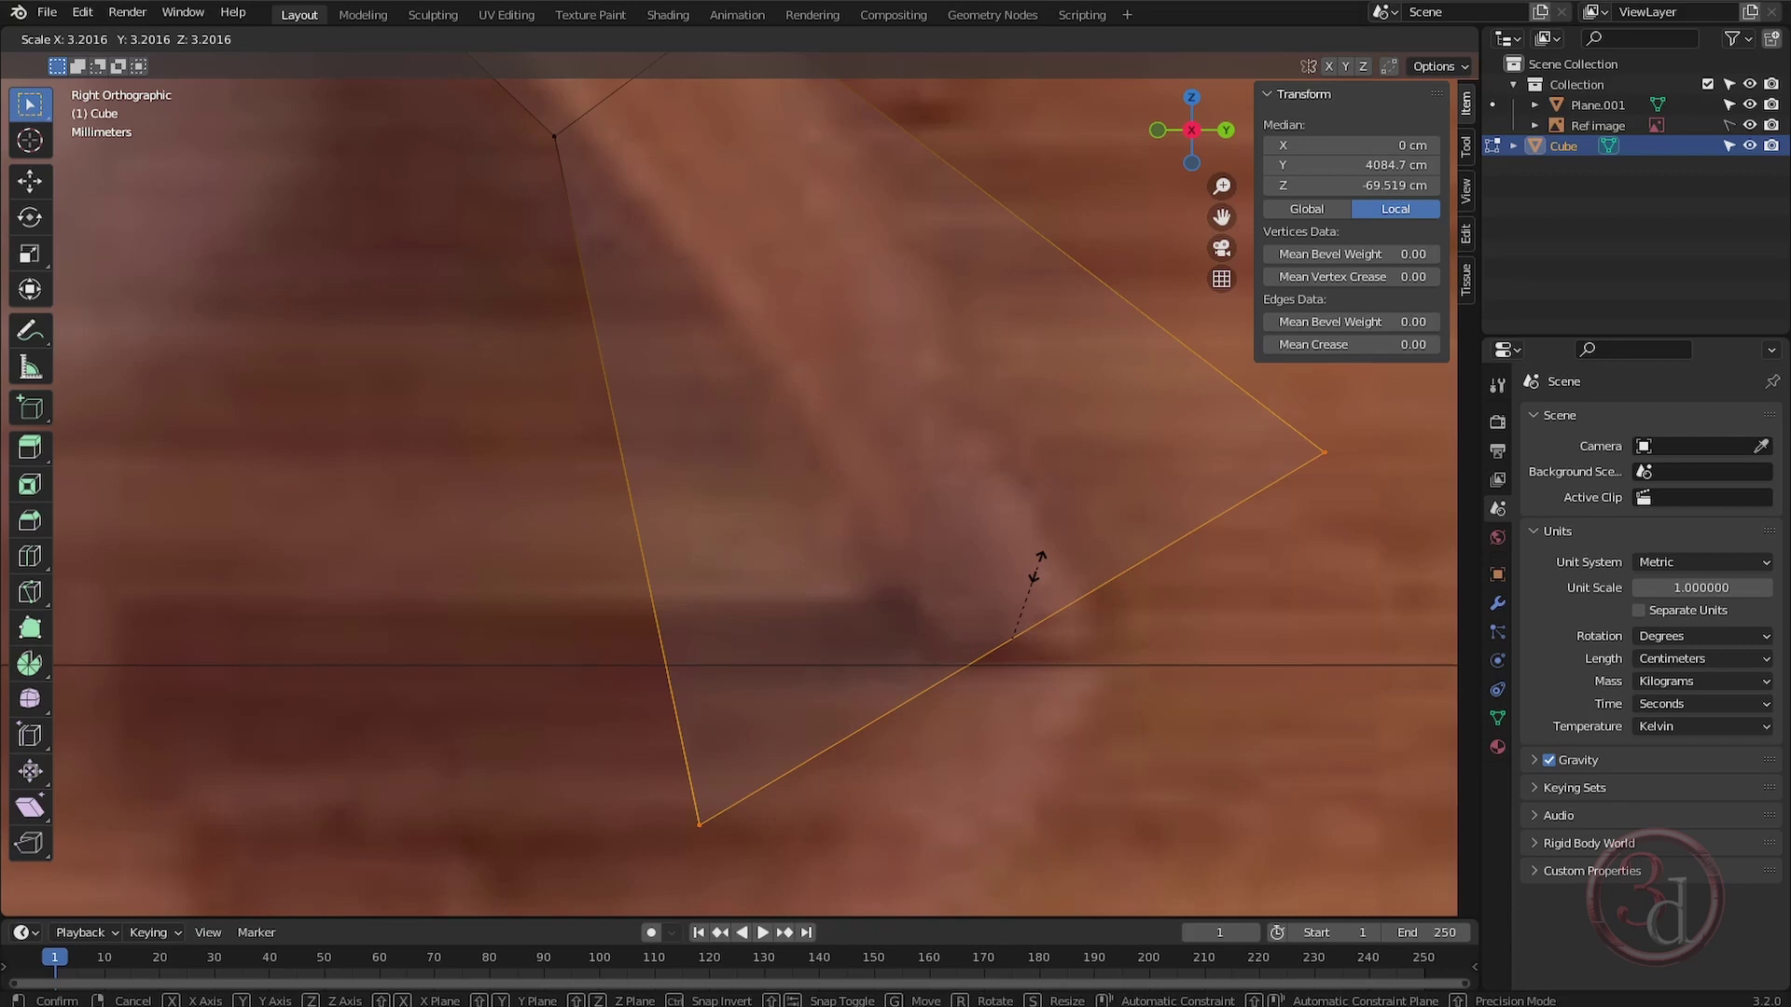
key(z)
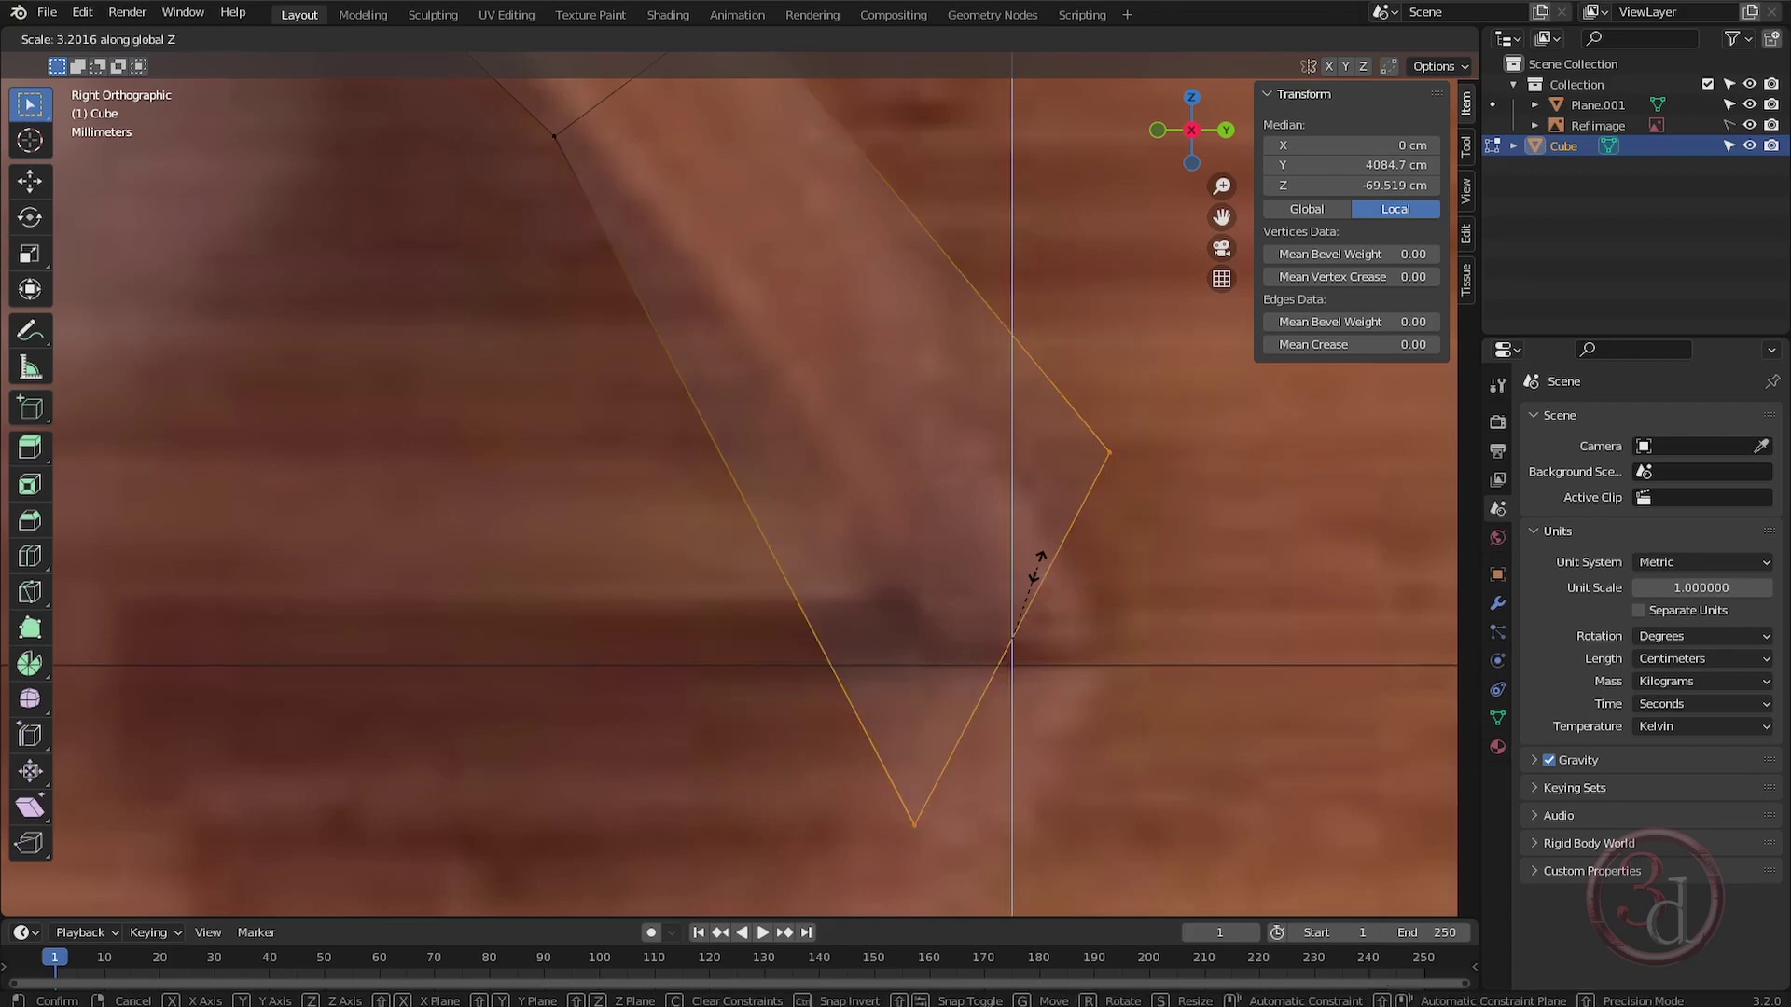
text(0)
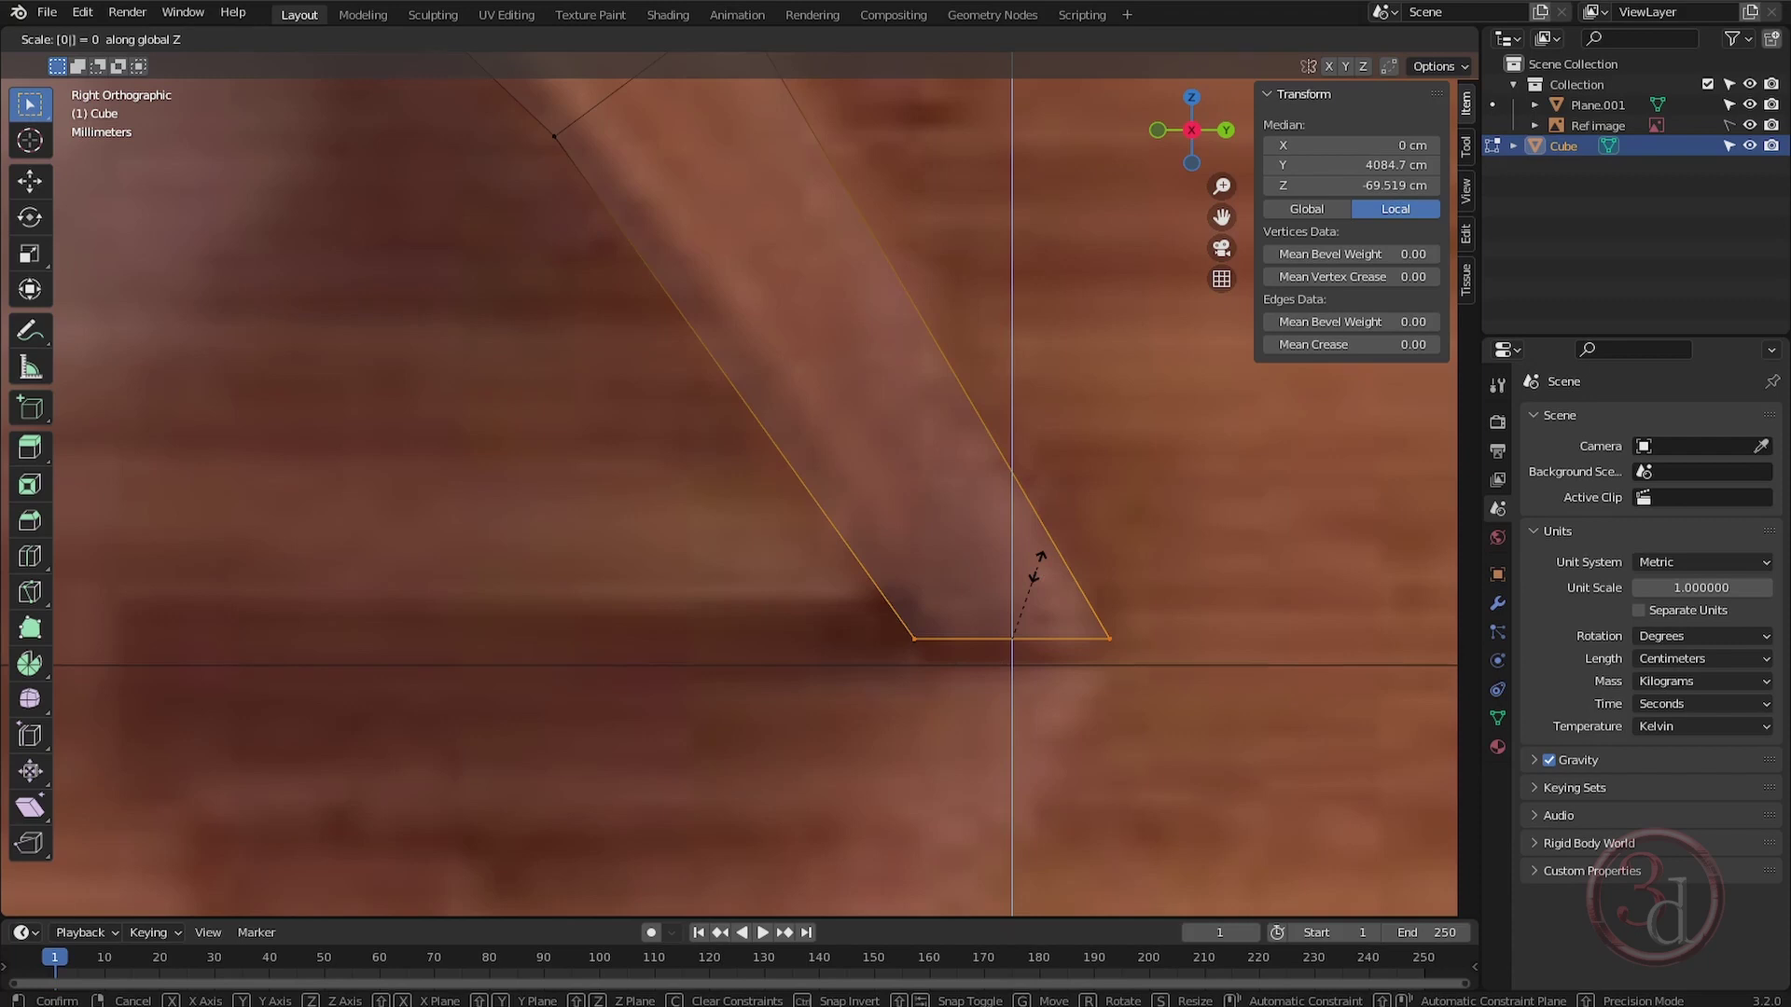
key(Return)
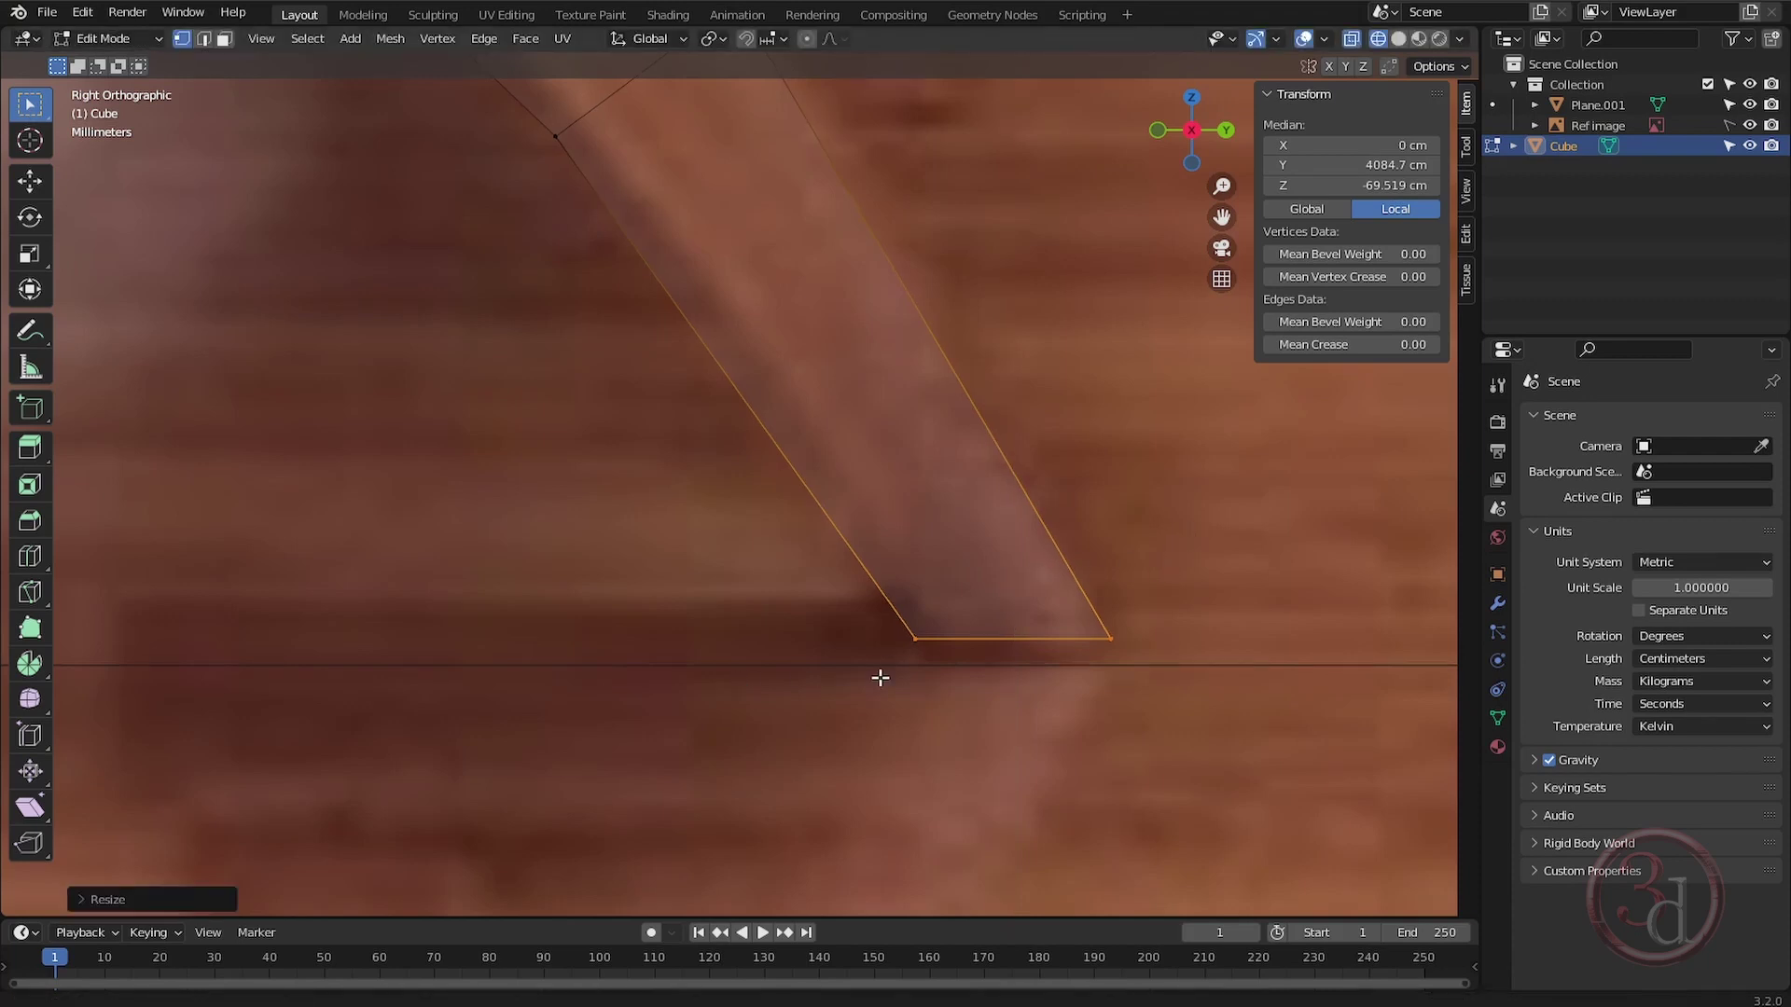
Lower the flattened bottom edge straight down onto the photo's floor line.
shift+middle_drag(879, 675, 848, 687)
drag(1184, 611, 775, 749)
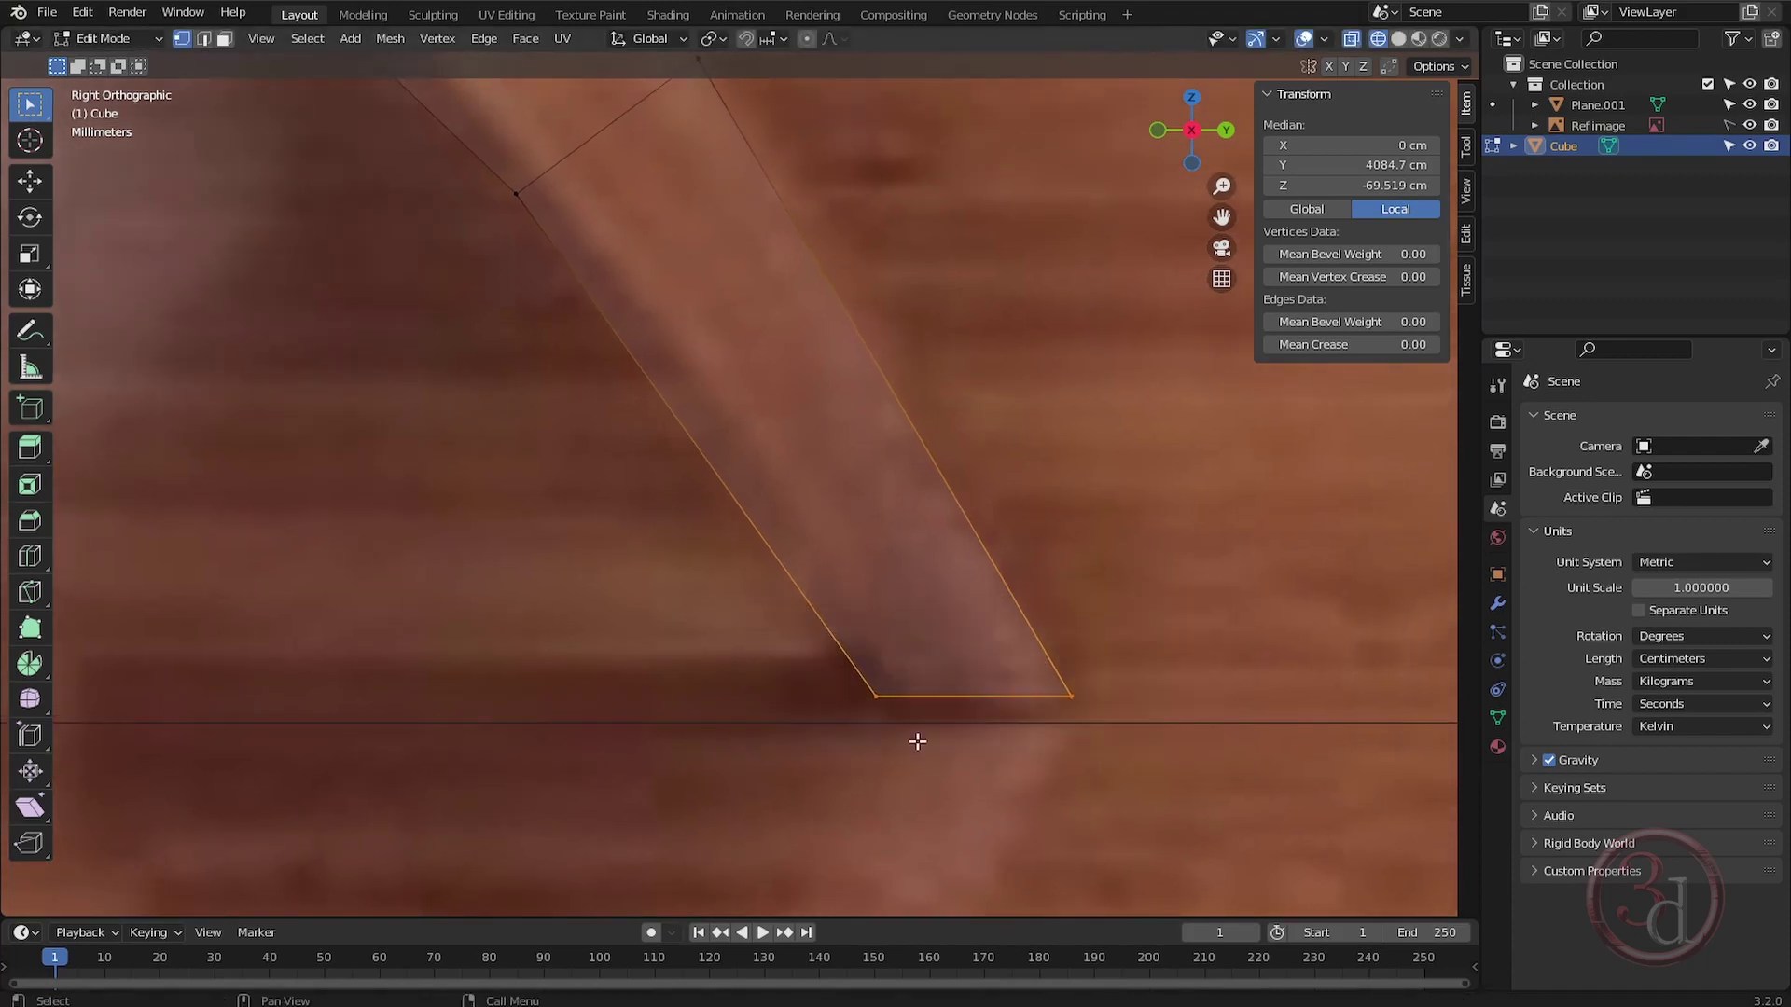
key(g)
key(z)
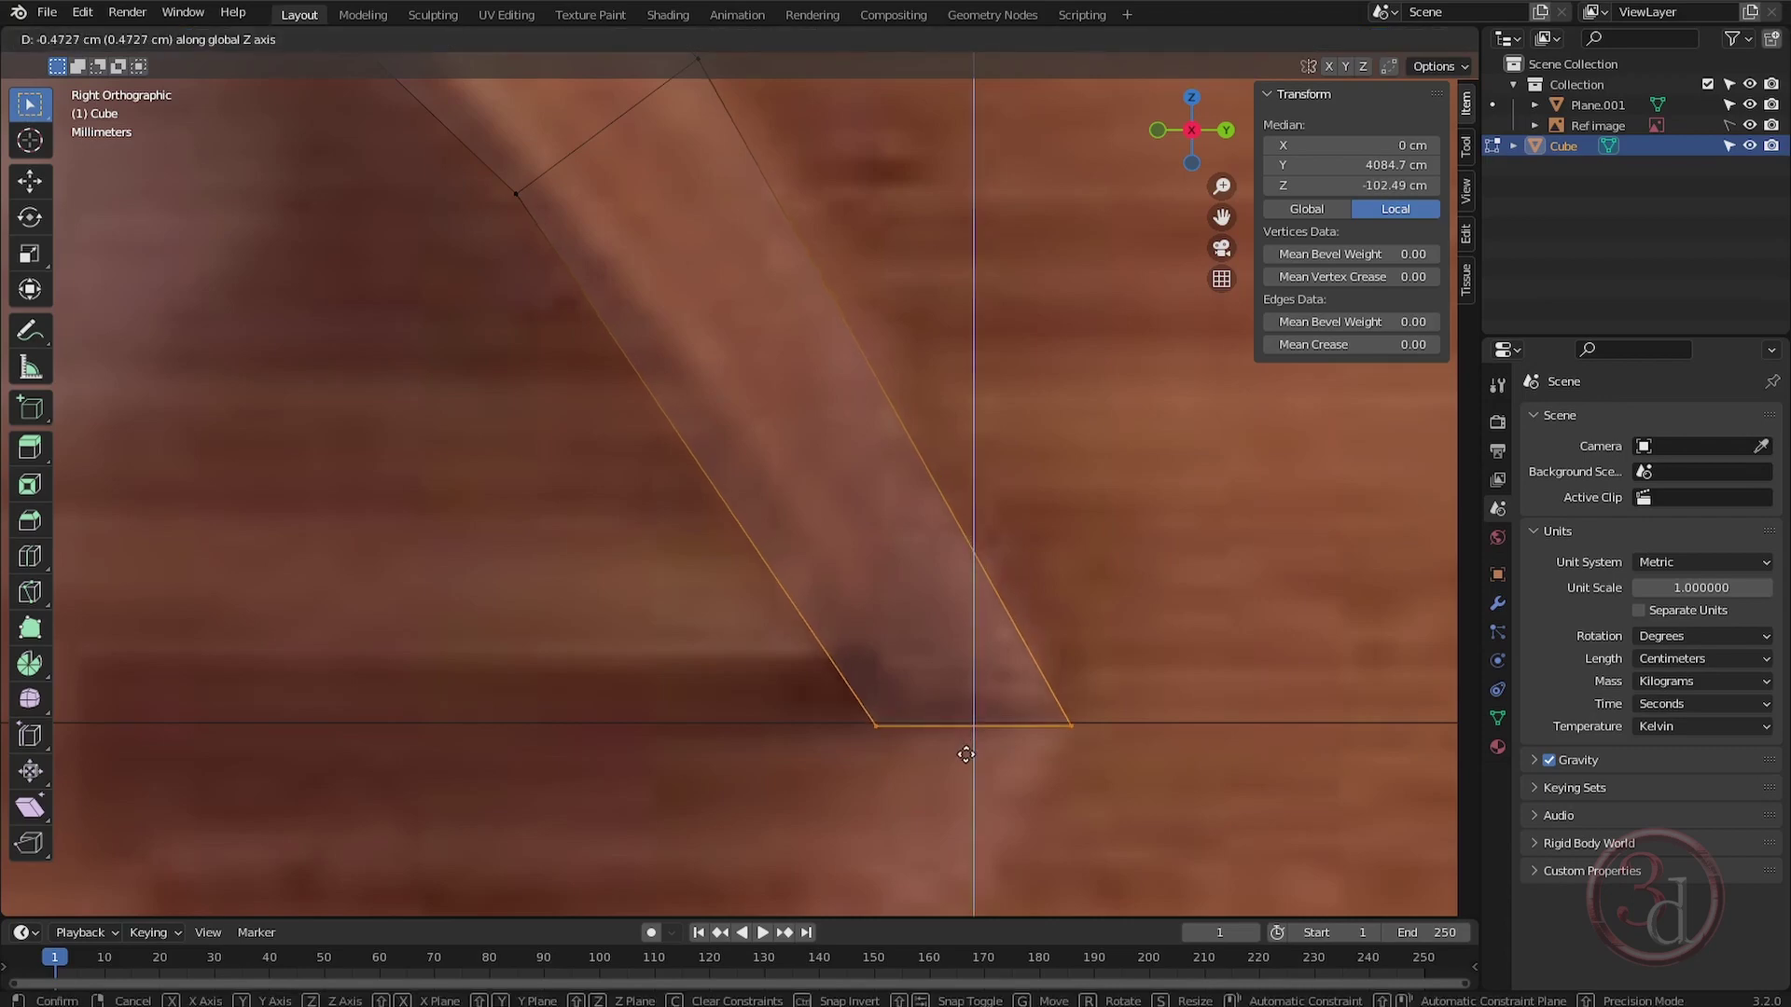
click(961, 751)
scroll(1065, 687, down, 2)
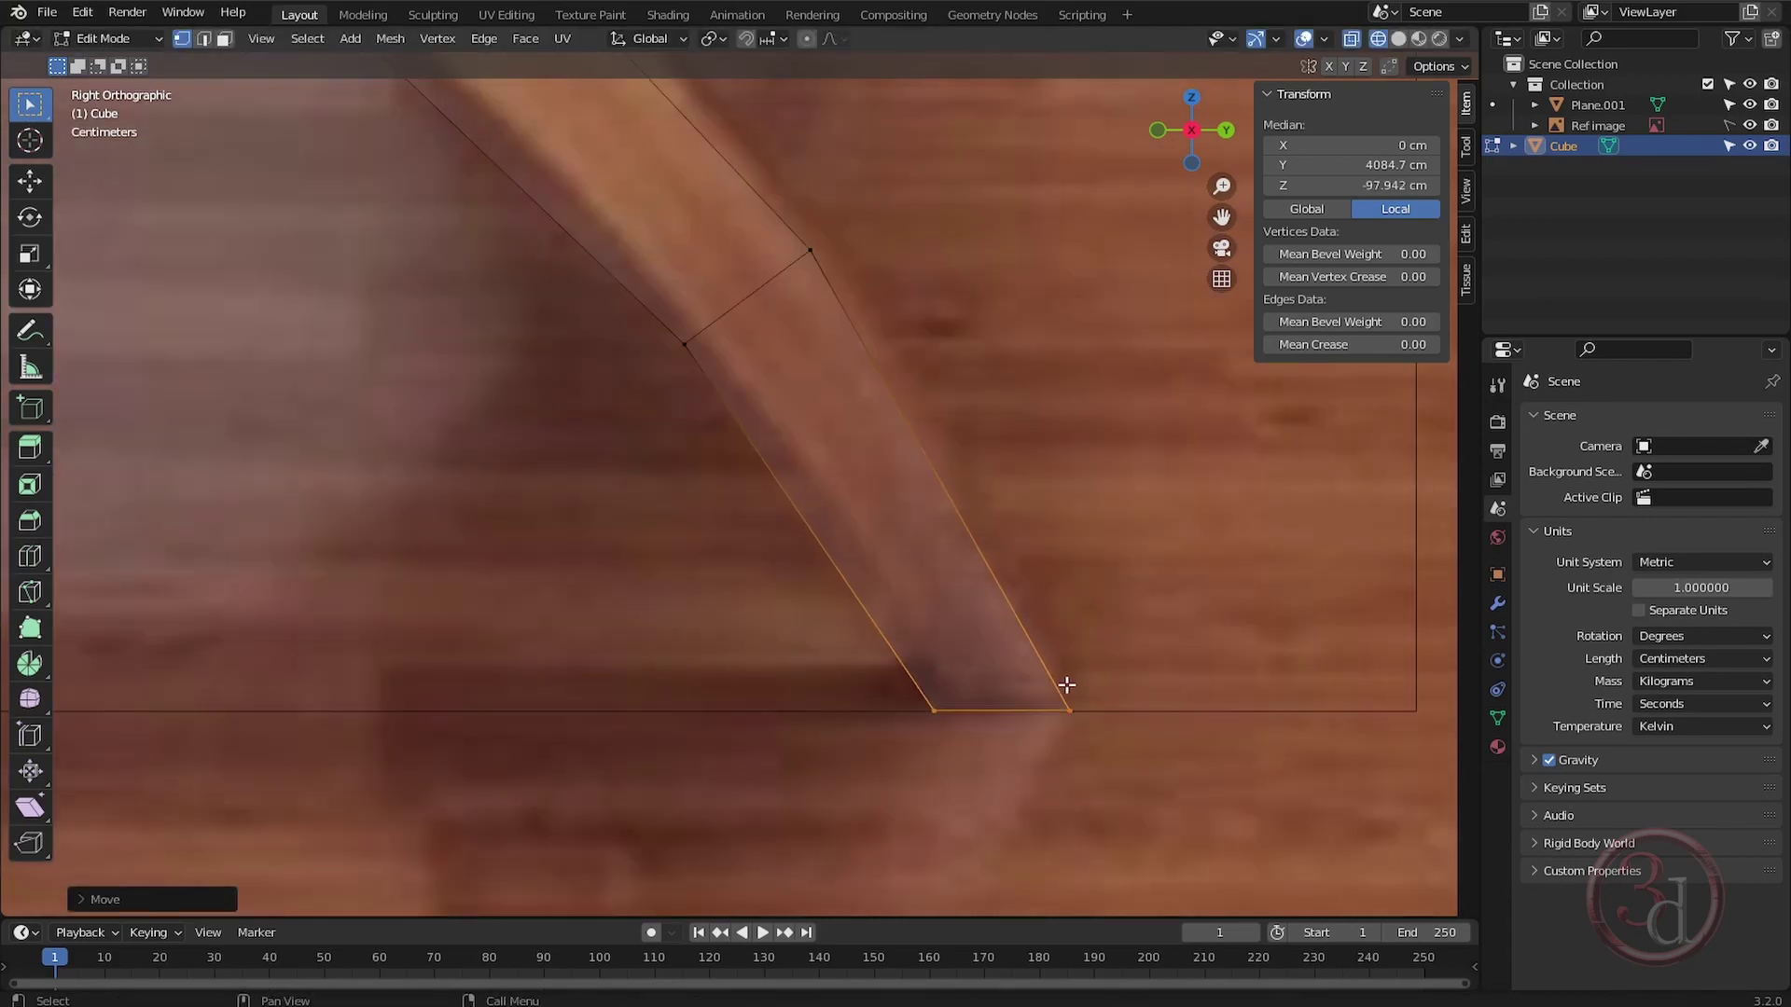
Check the bottom-left corner point, then deselect everything and frame the armrest area.
drag(897, 783, 944, 709)
scroll(1026, 713, down, 2)
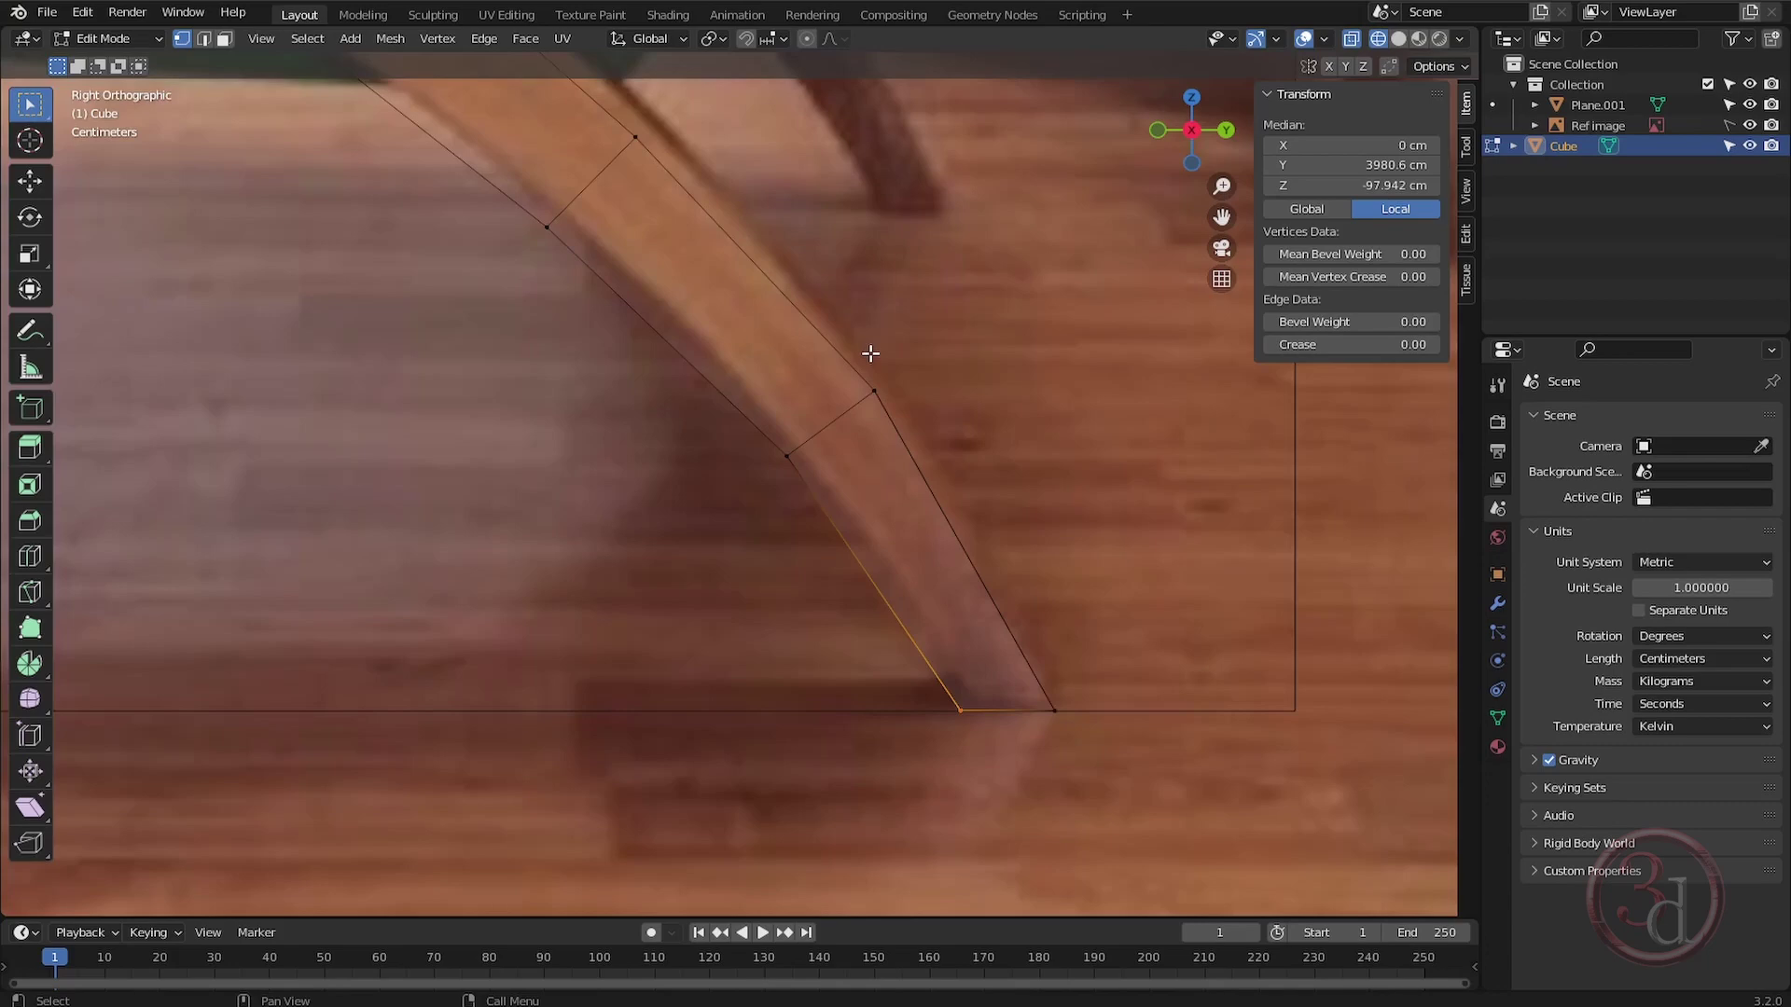
scroll(871, 352, down, 3)
scroll(993, 637, up, 3)
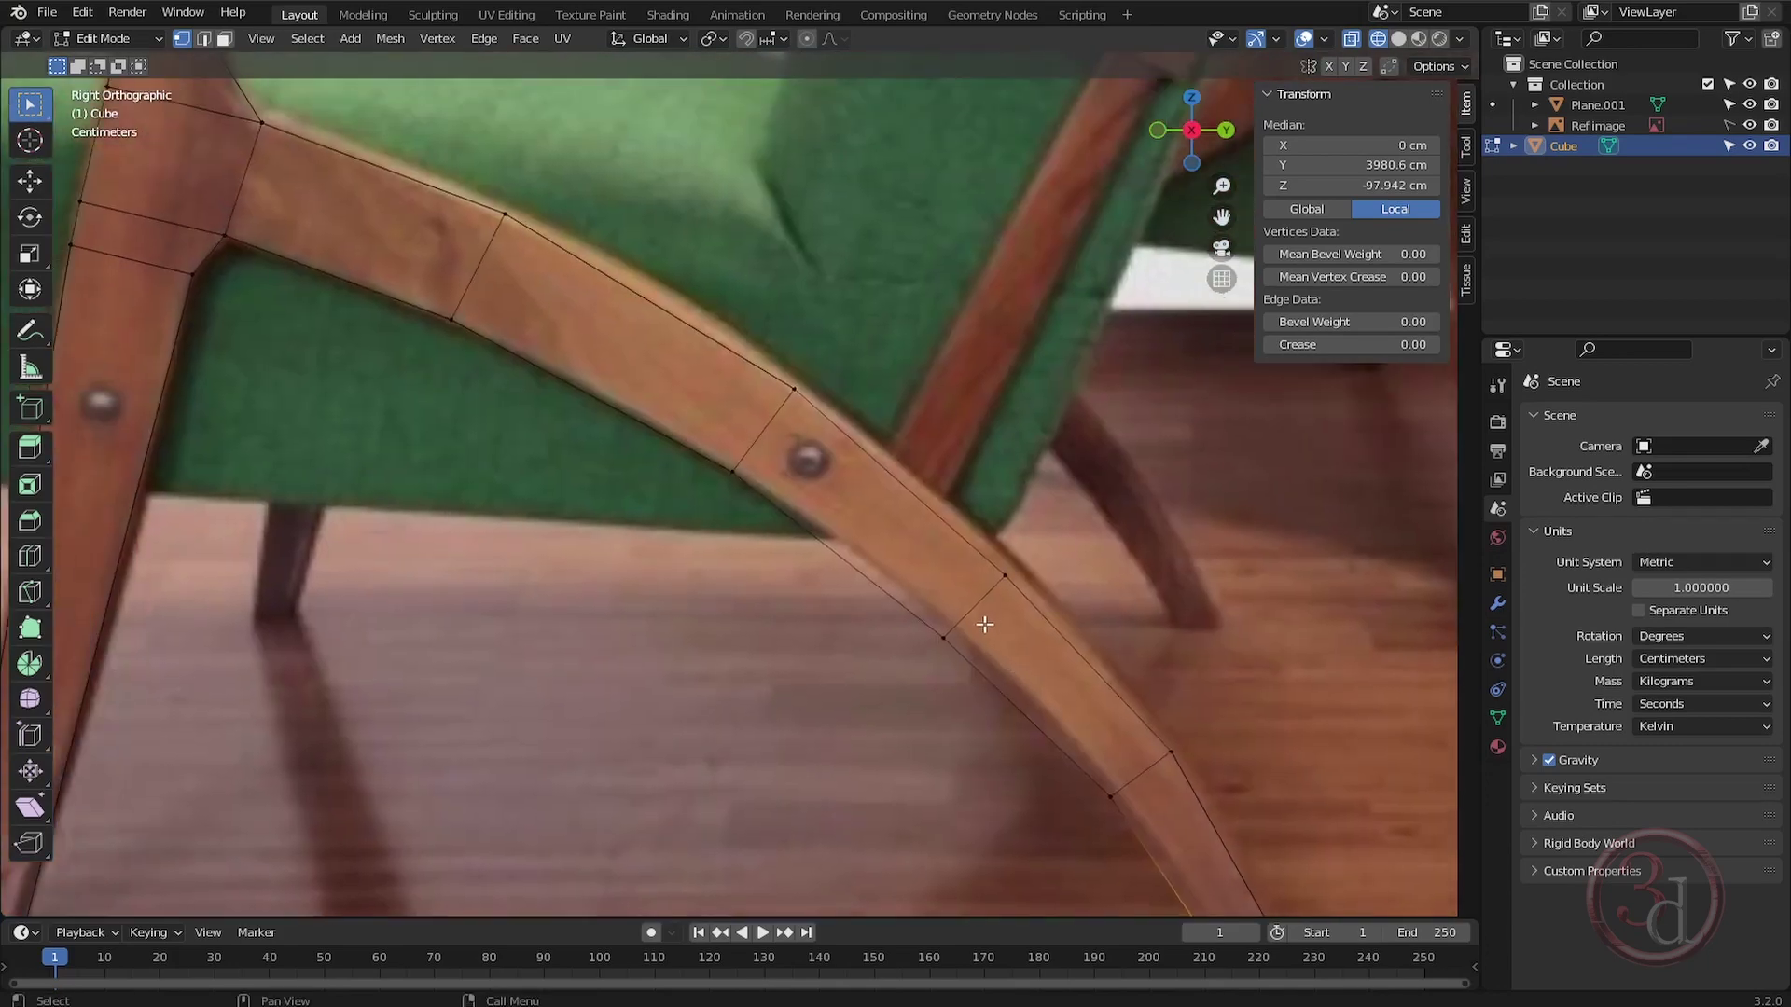
shift+middle_drag(1143, 688, 943, 524)
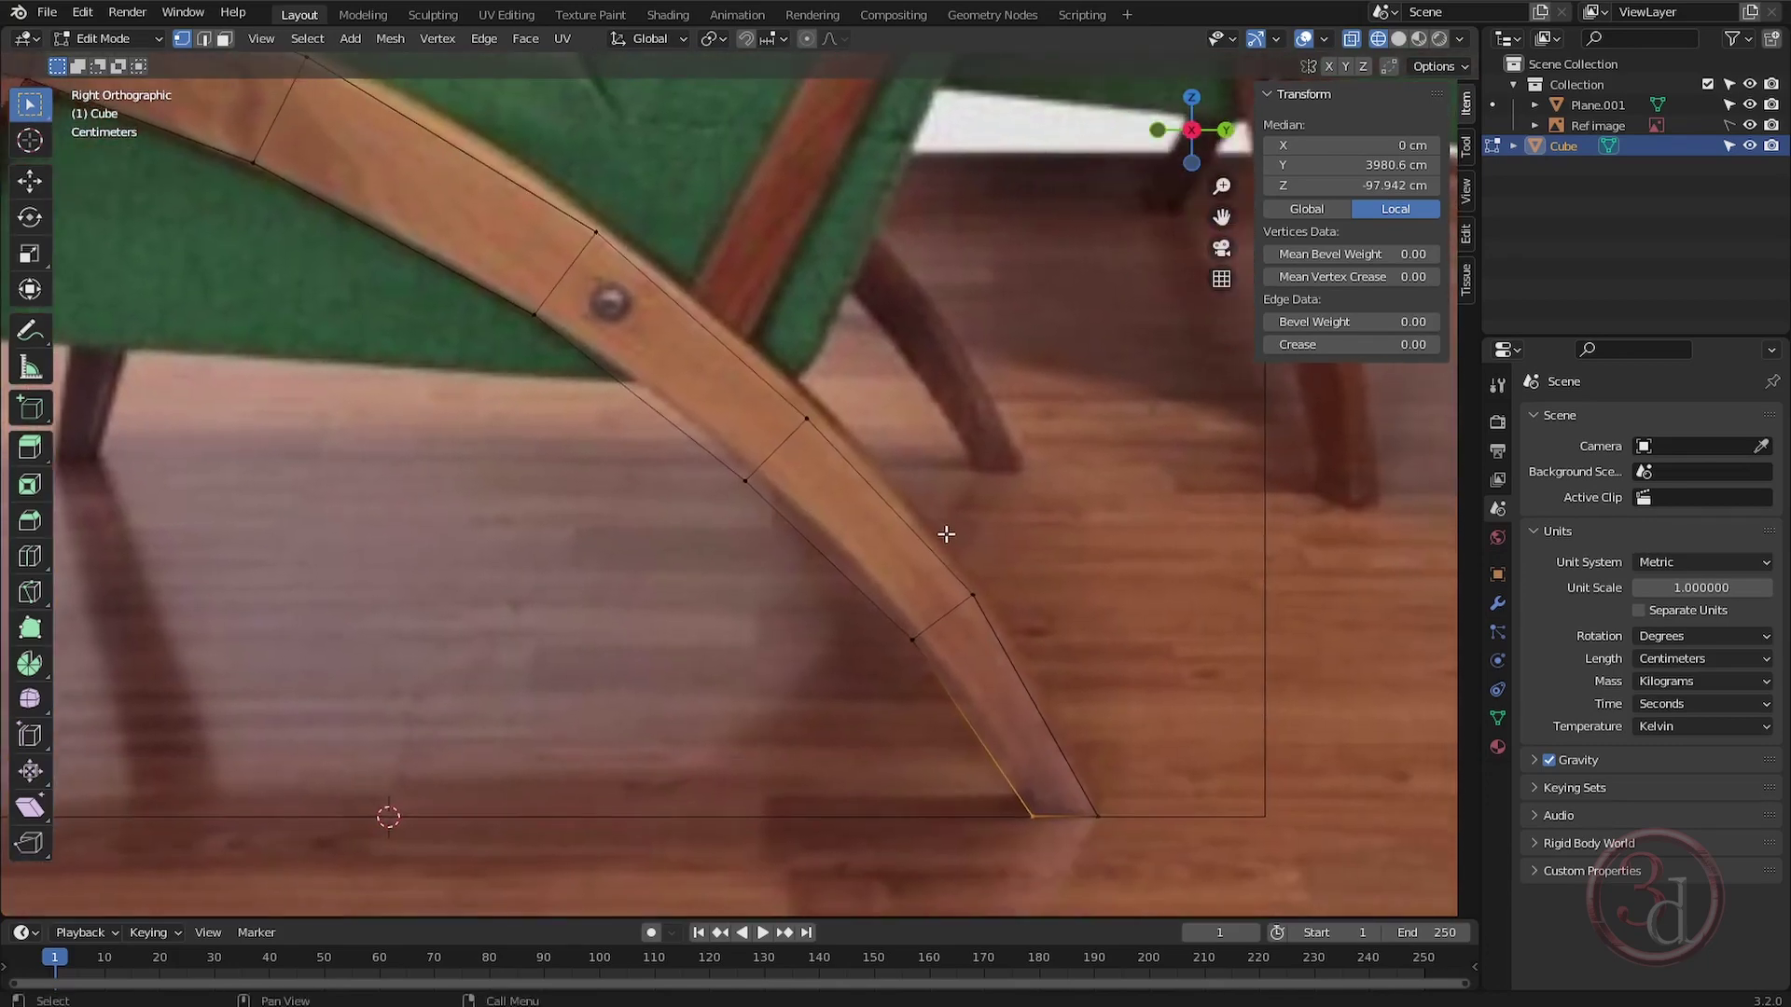
click(1027, 519)
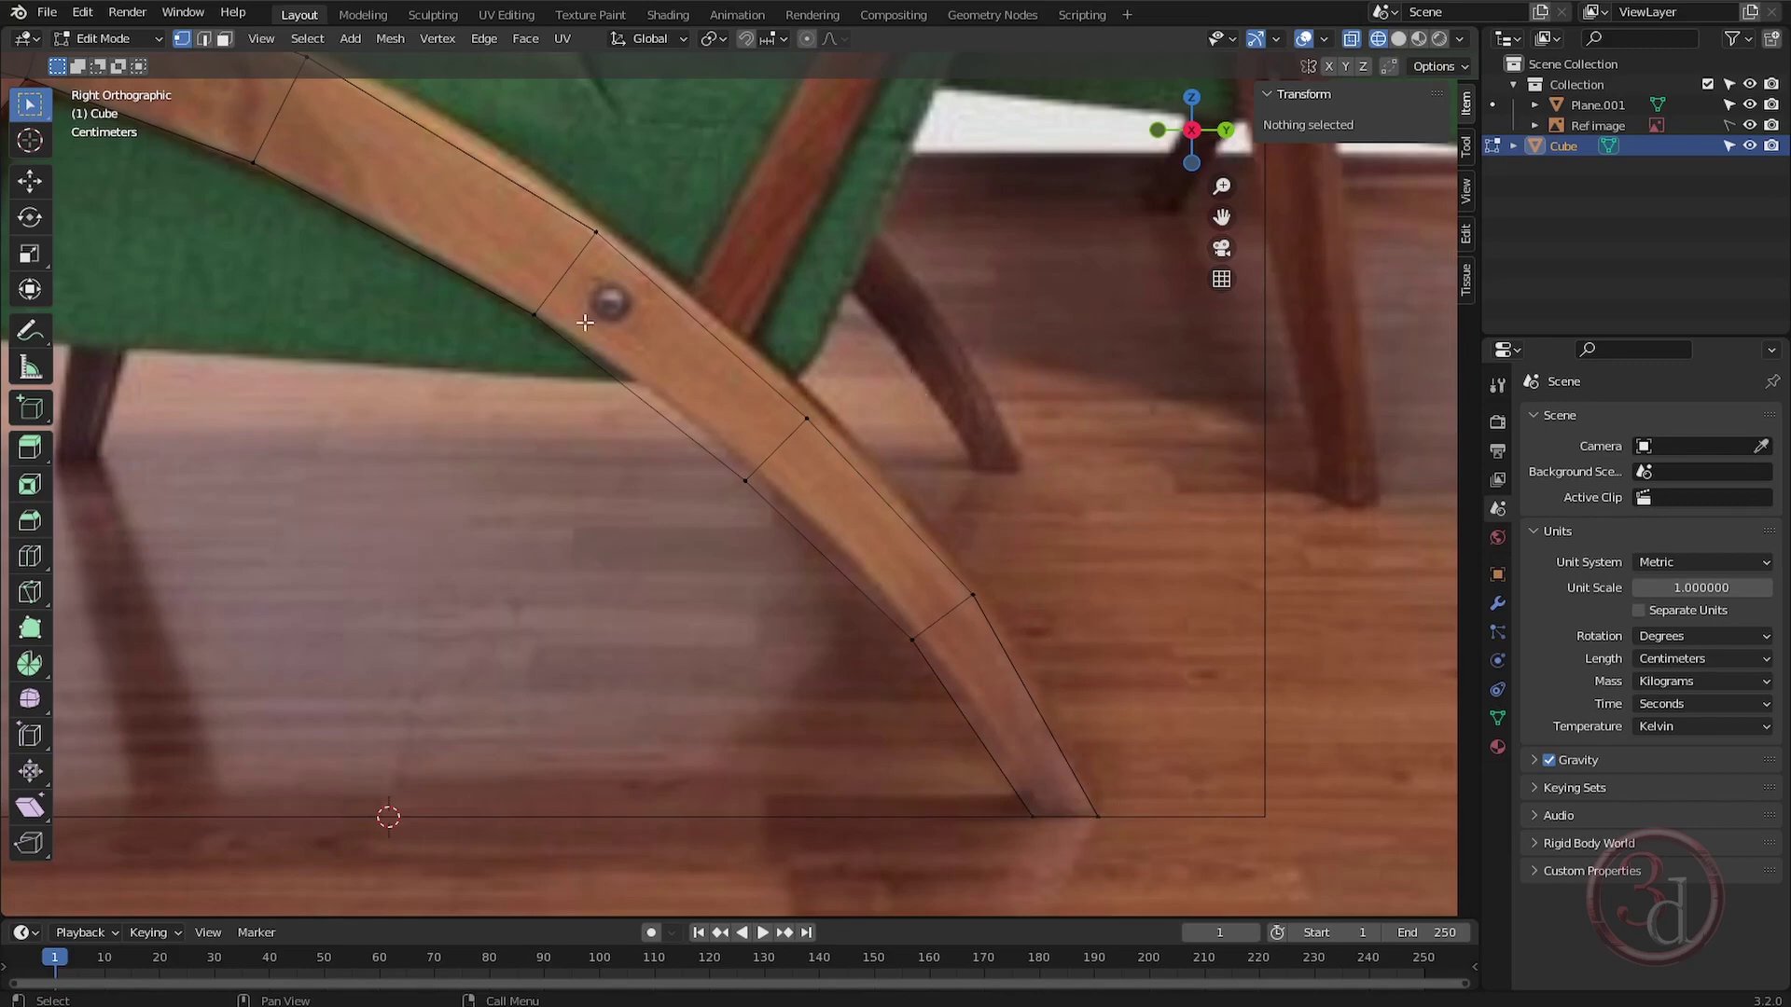
shift+middle_drag(907, 699, 796, 604)
scroll(797, 604, down, 6)
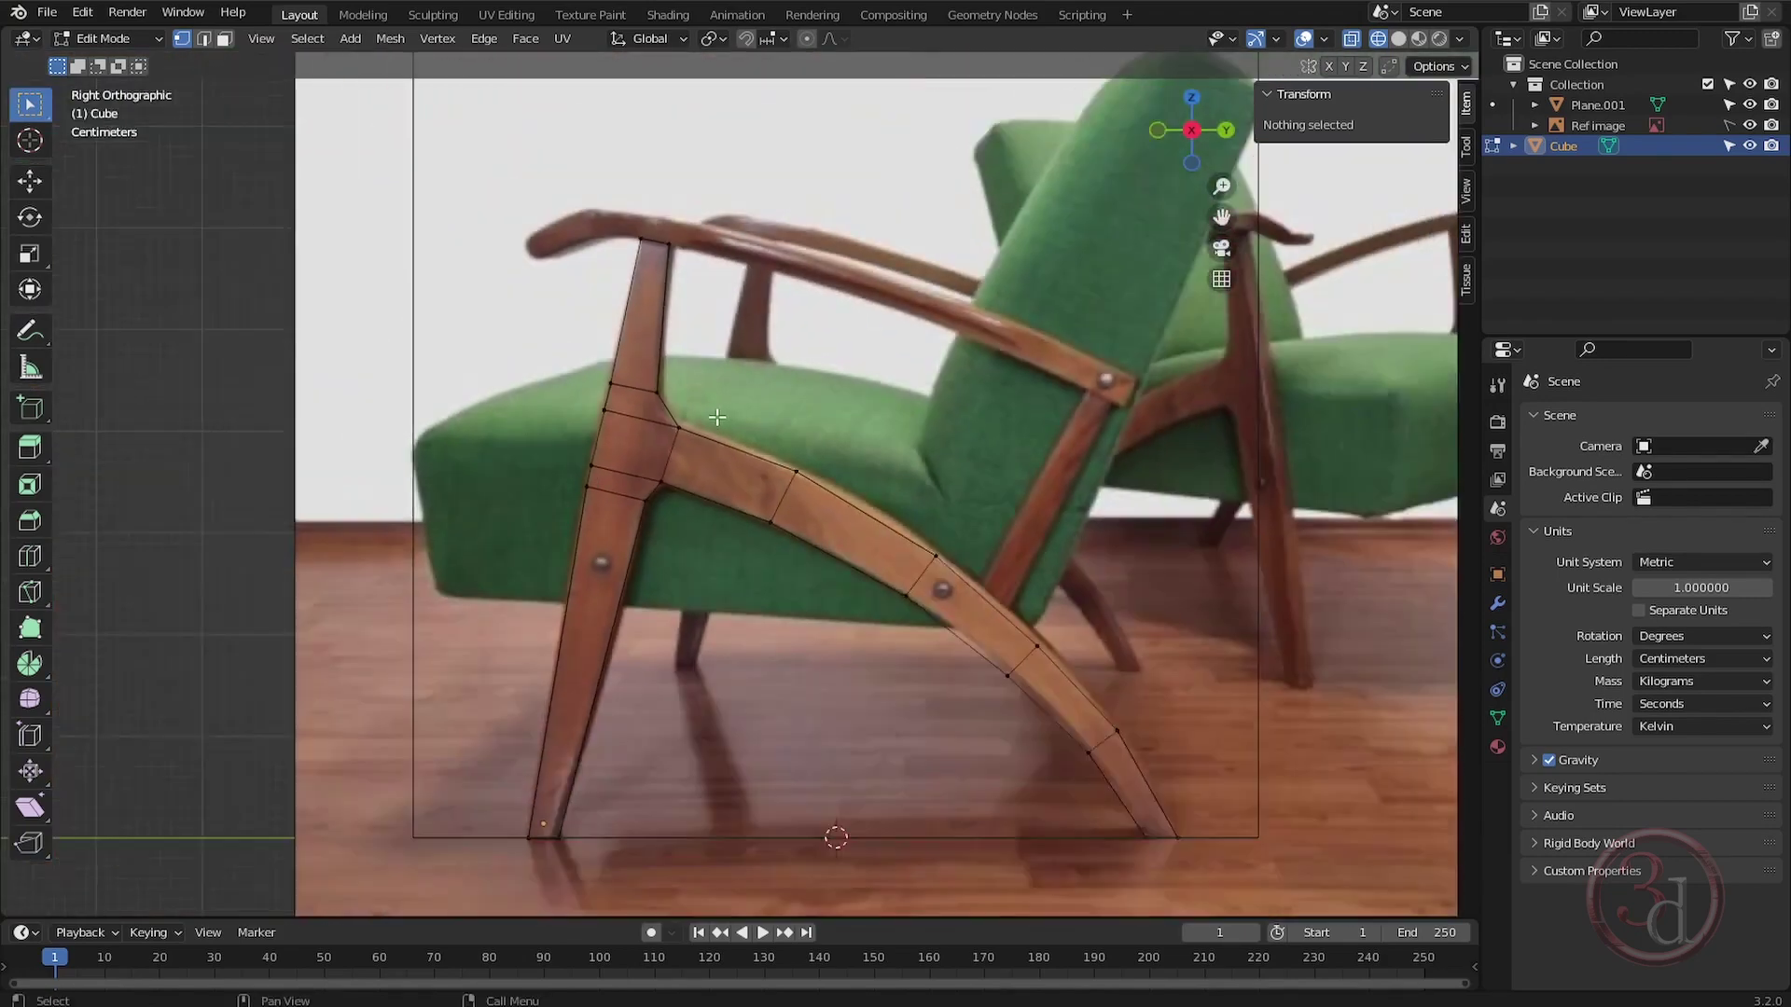
Switch to Object Mode with solid shading and deselect the chair mesh.
scroll(716, 417, down, 2)
key(Tab)
mouse_move(746, 511)
middle_down()
mouse_move(674, 682)
mouse_move(832, 735)
mouse_move(734, 748)
mouse_move(754, 711)
middle_up()
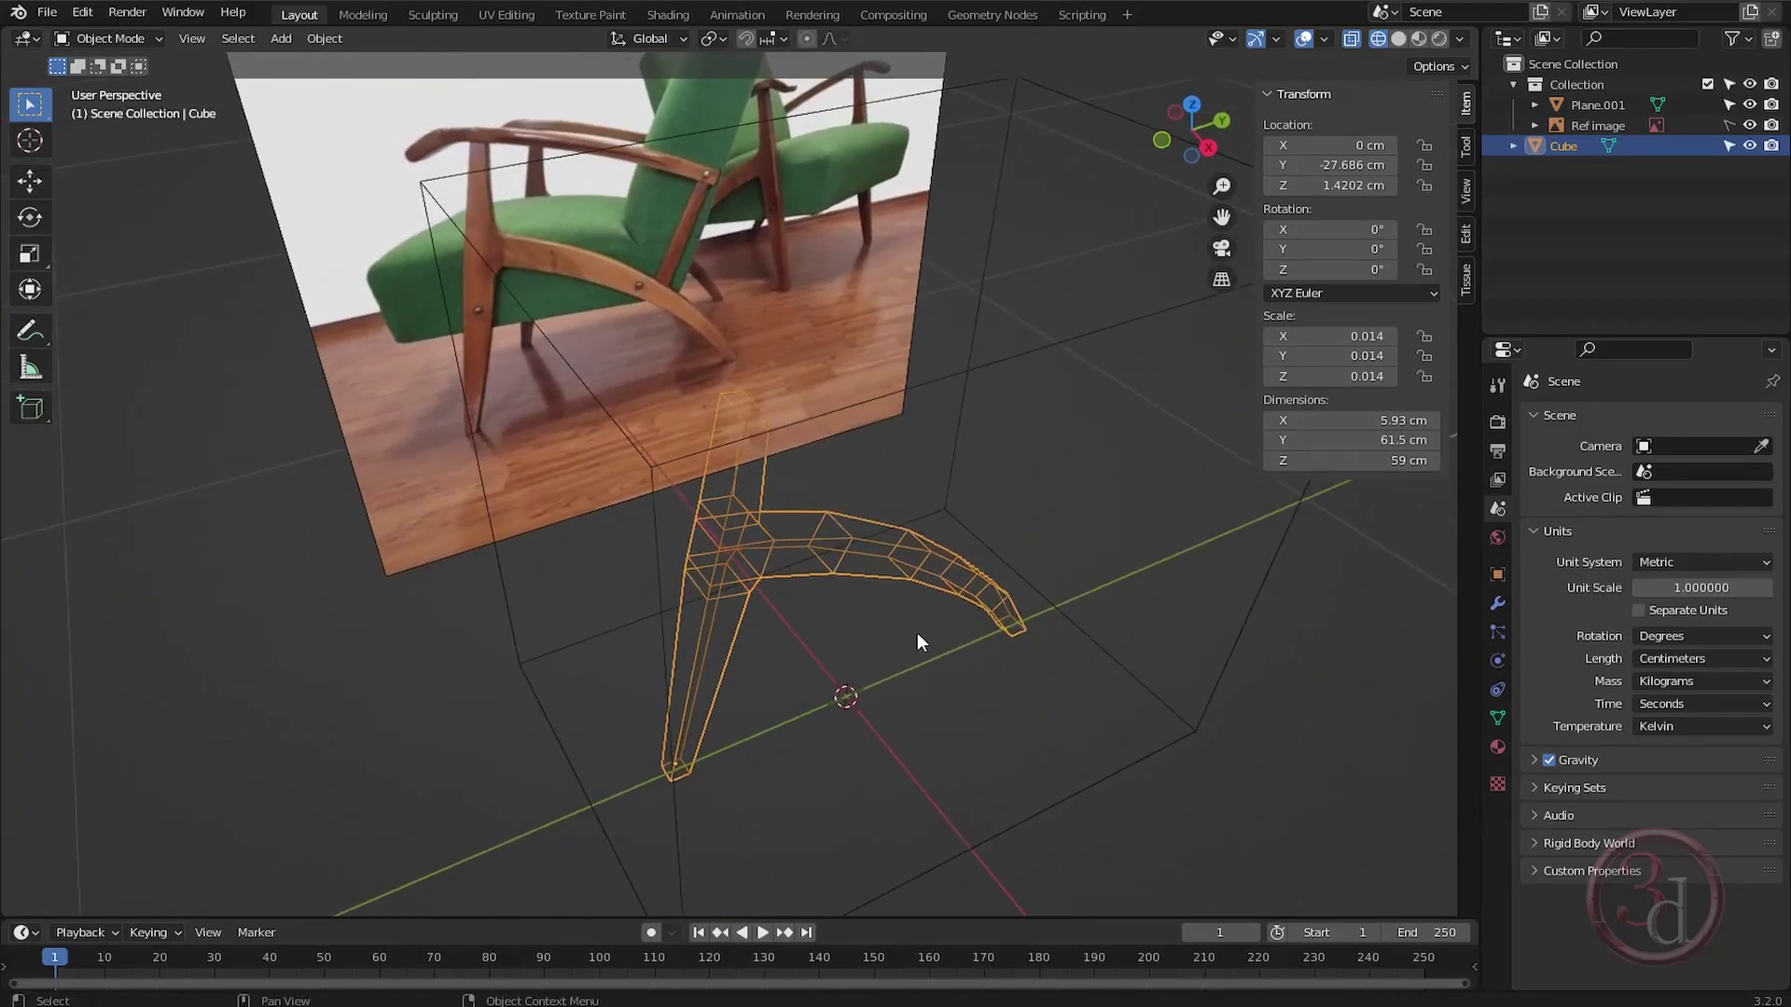
key(z)
click(1105, 640)
scroll(948, 643, down, 5)
click(1059, 757)
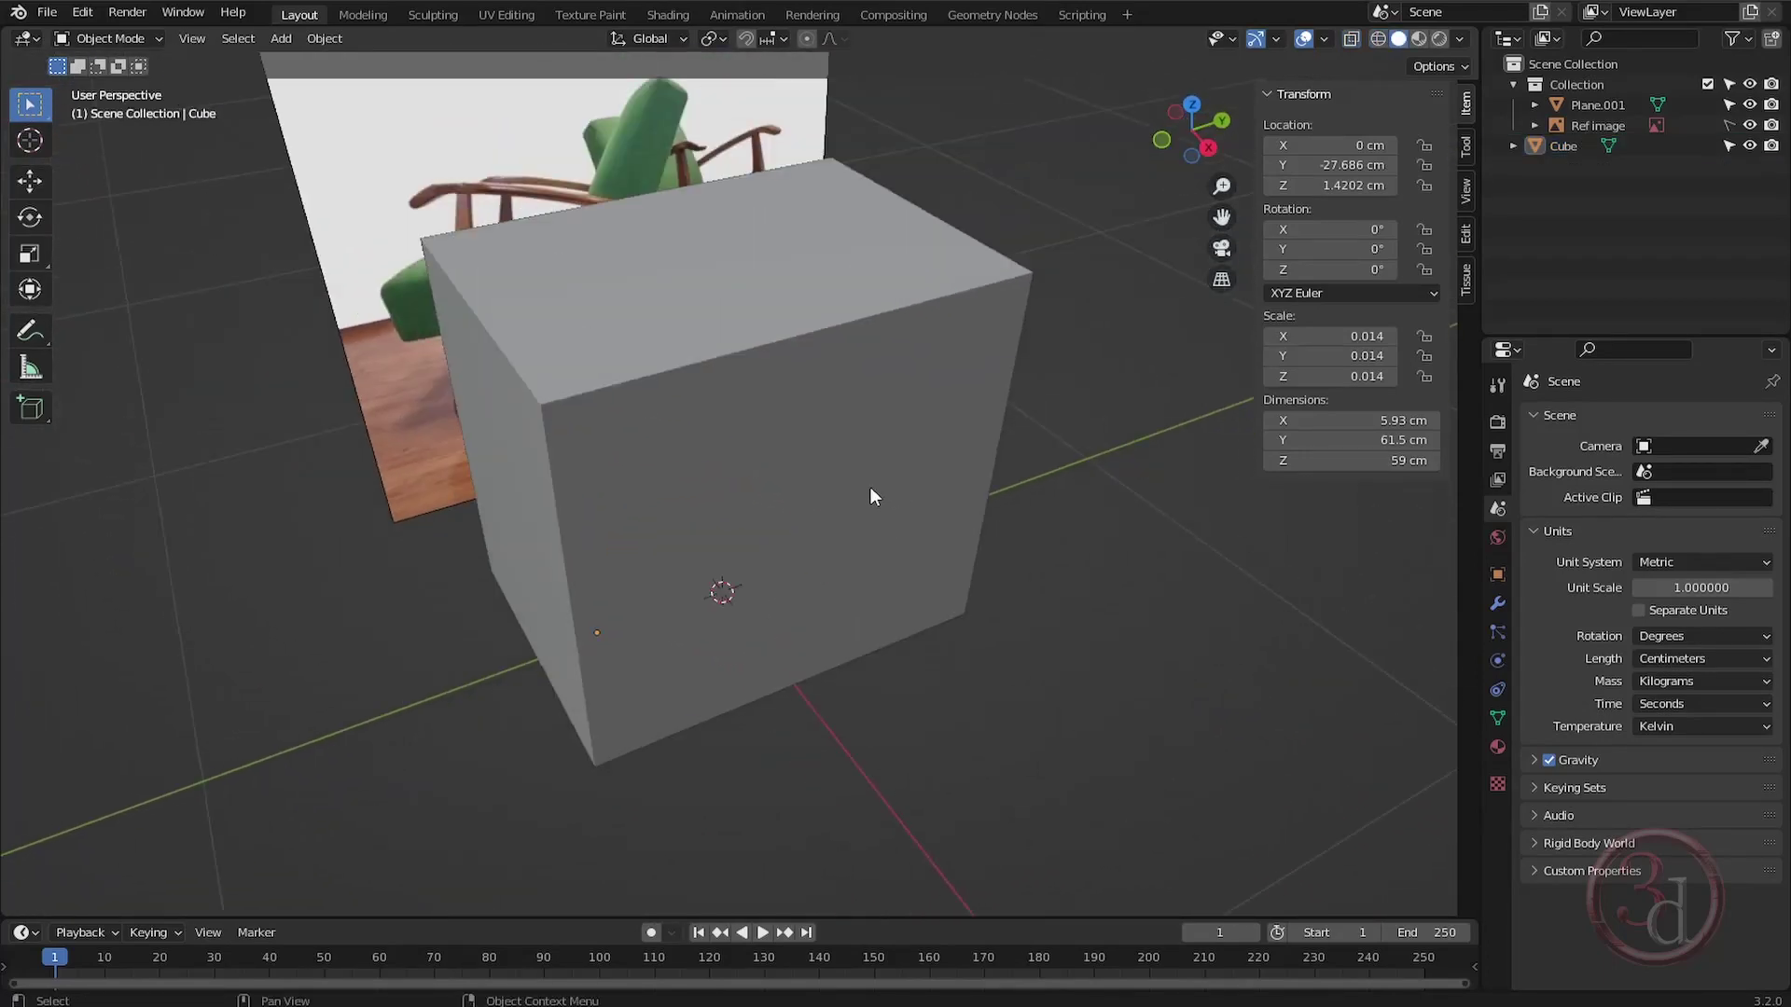
Hide the grey Plane.001 box and select the chair-frame mesh to inspect its thickness.
middle_drag(870, 487, 804, 415)
click(891, 317)
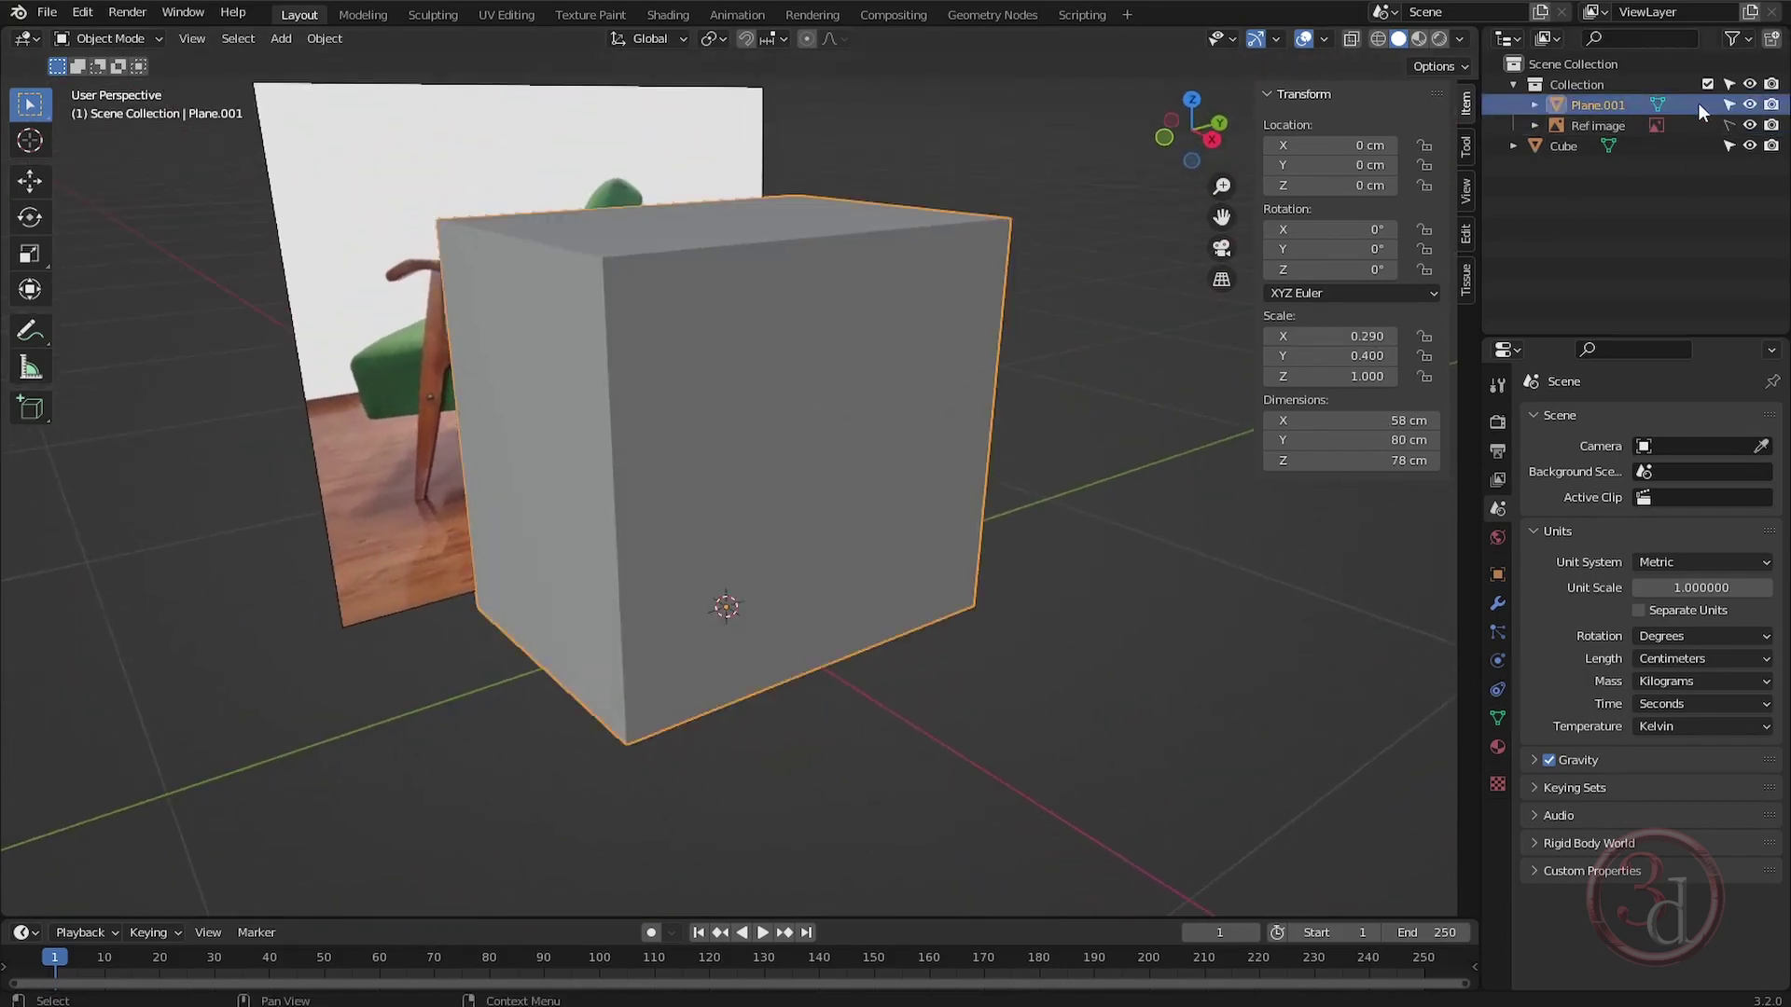
click(1750, 104)
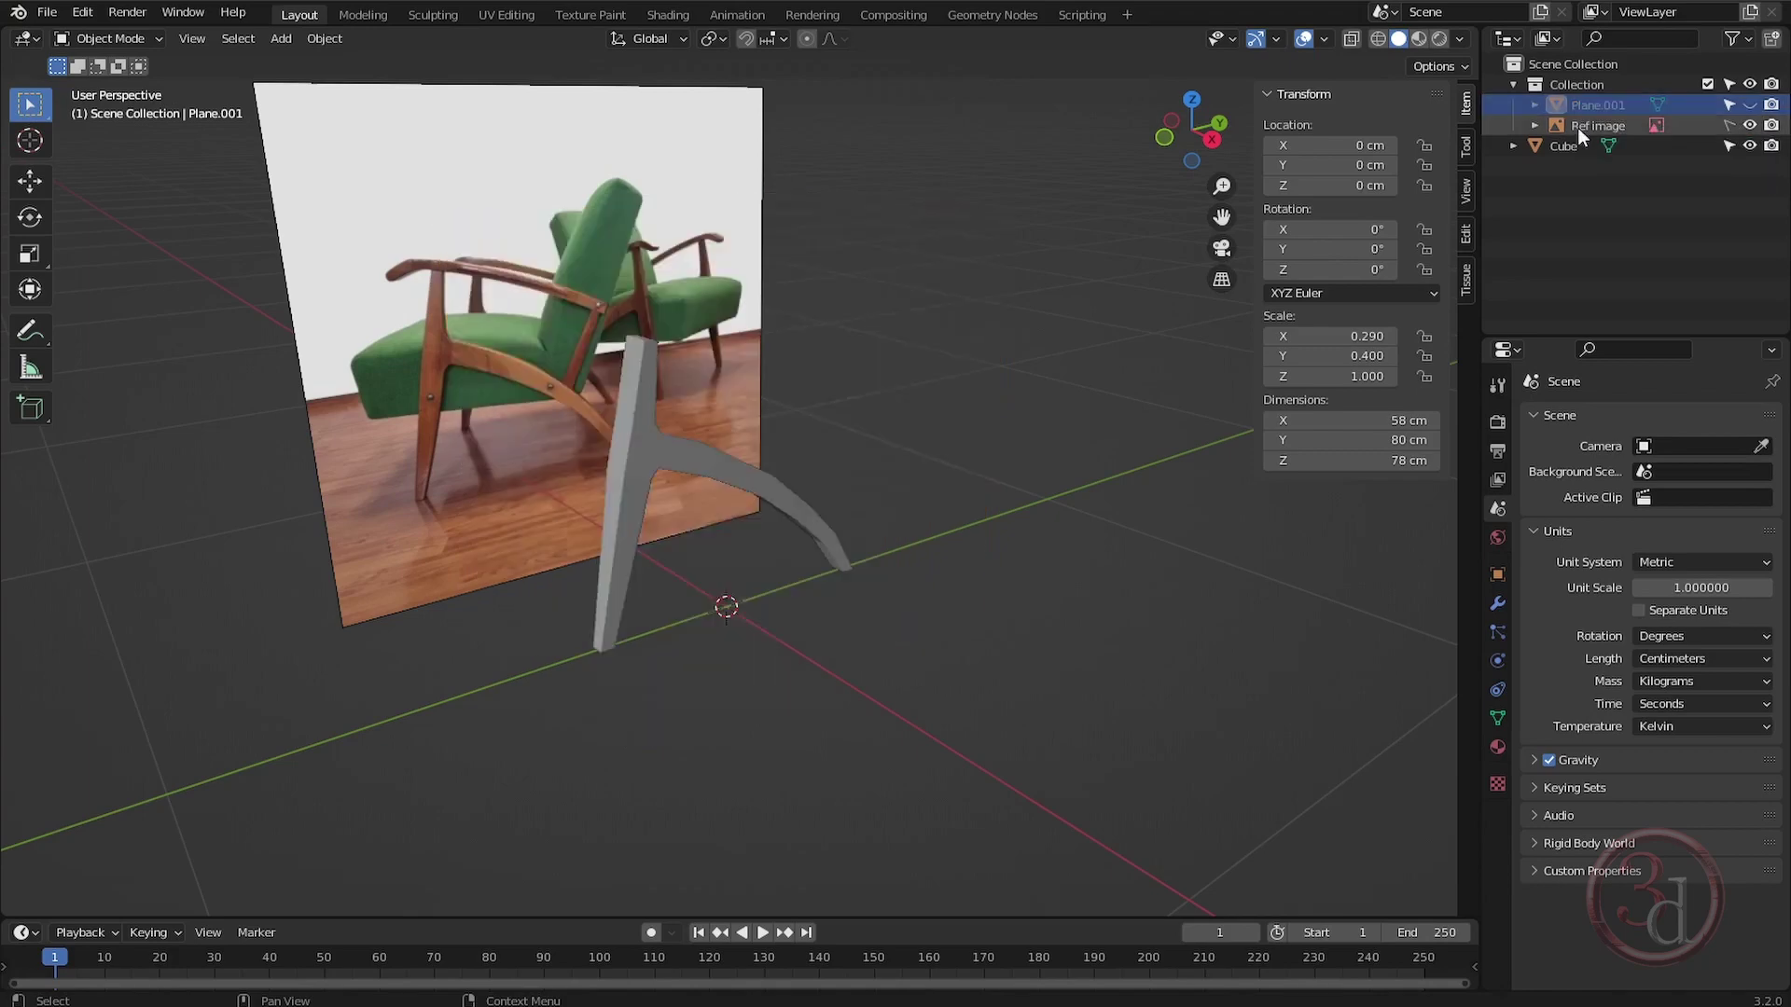
scroll(736, 481, up, 2)
scroll(736, 482, up, 2)
click(719, 461)
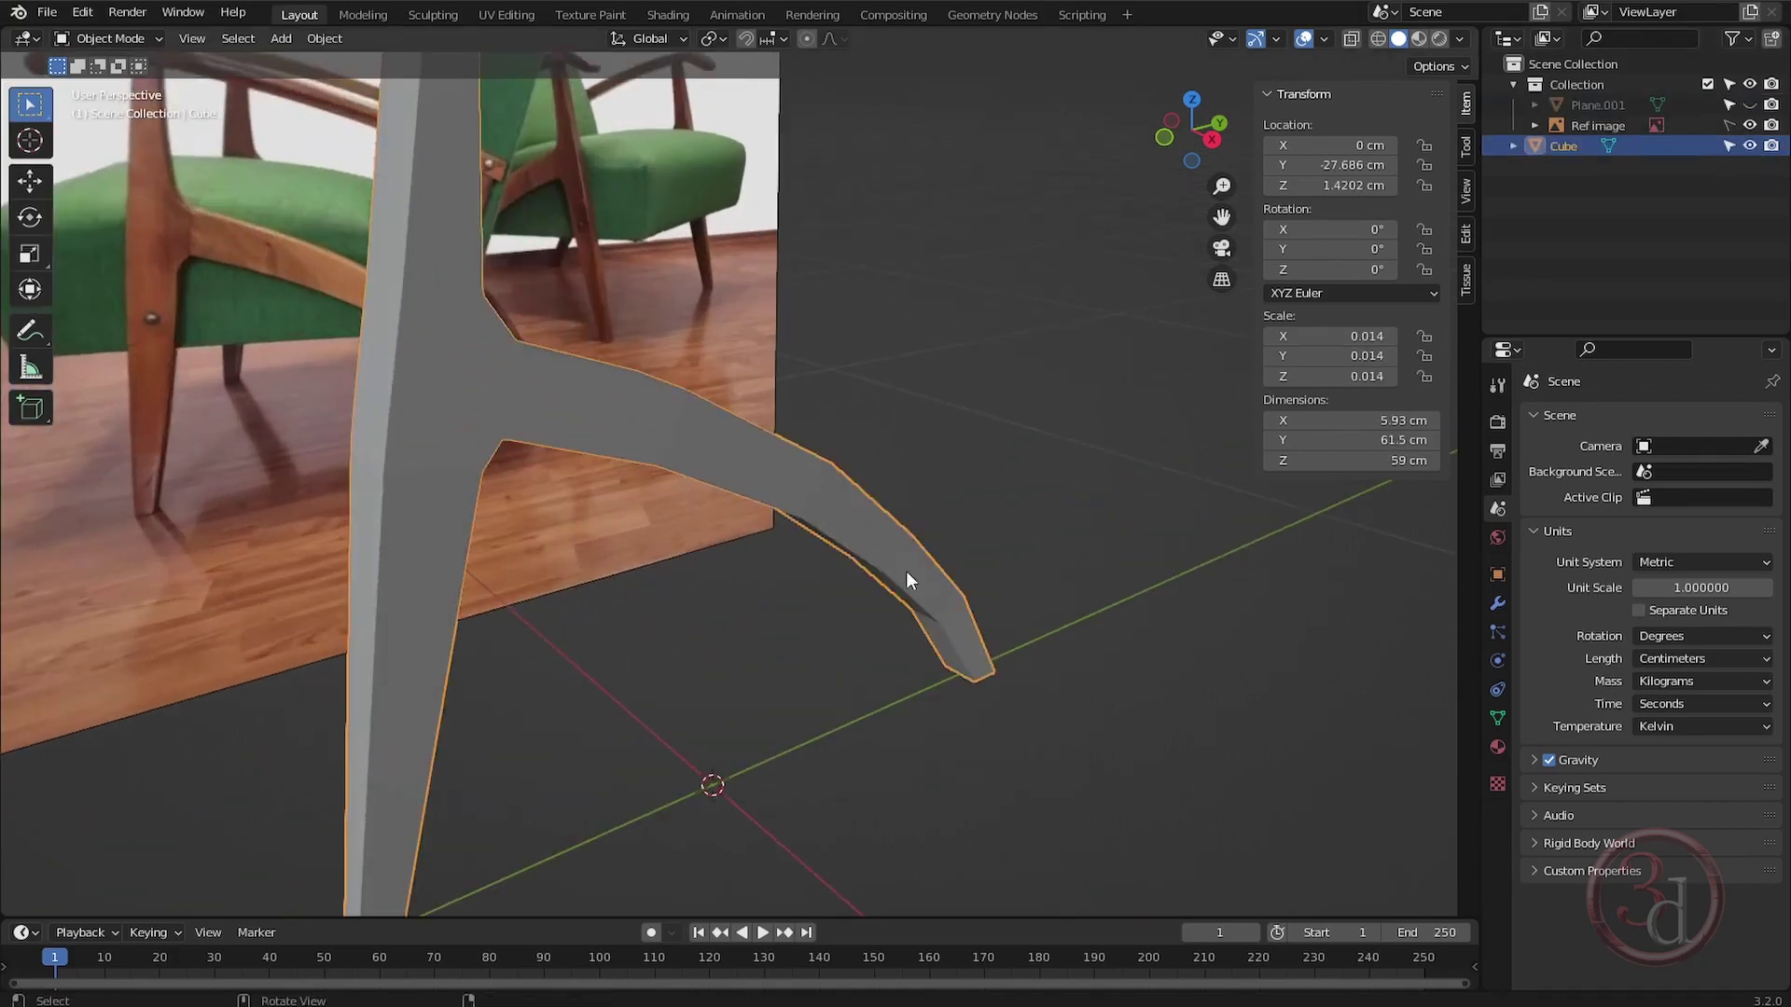
middle_drag(905, 571, 791, 562)
Return to the Right side view with X-ray on, zoomed in, in Edit Mode.
key(KP_3)
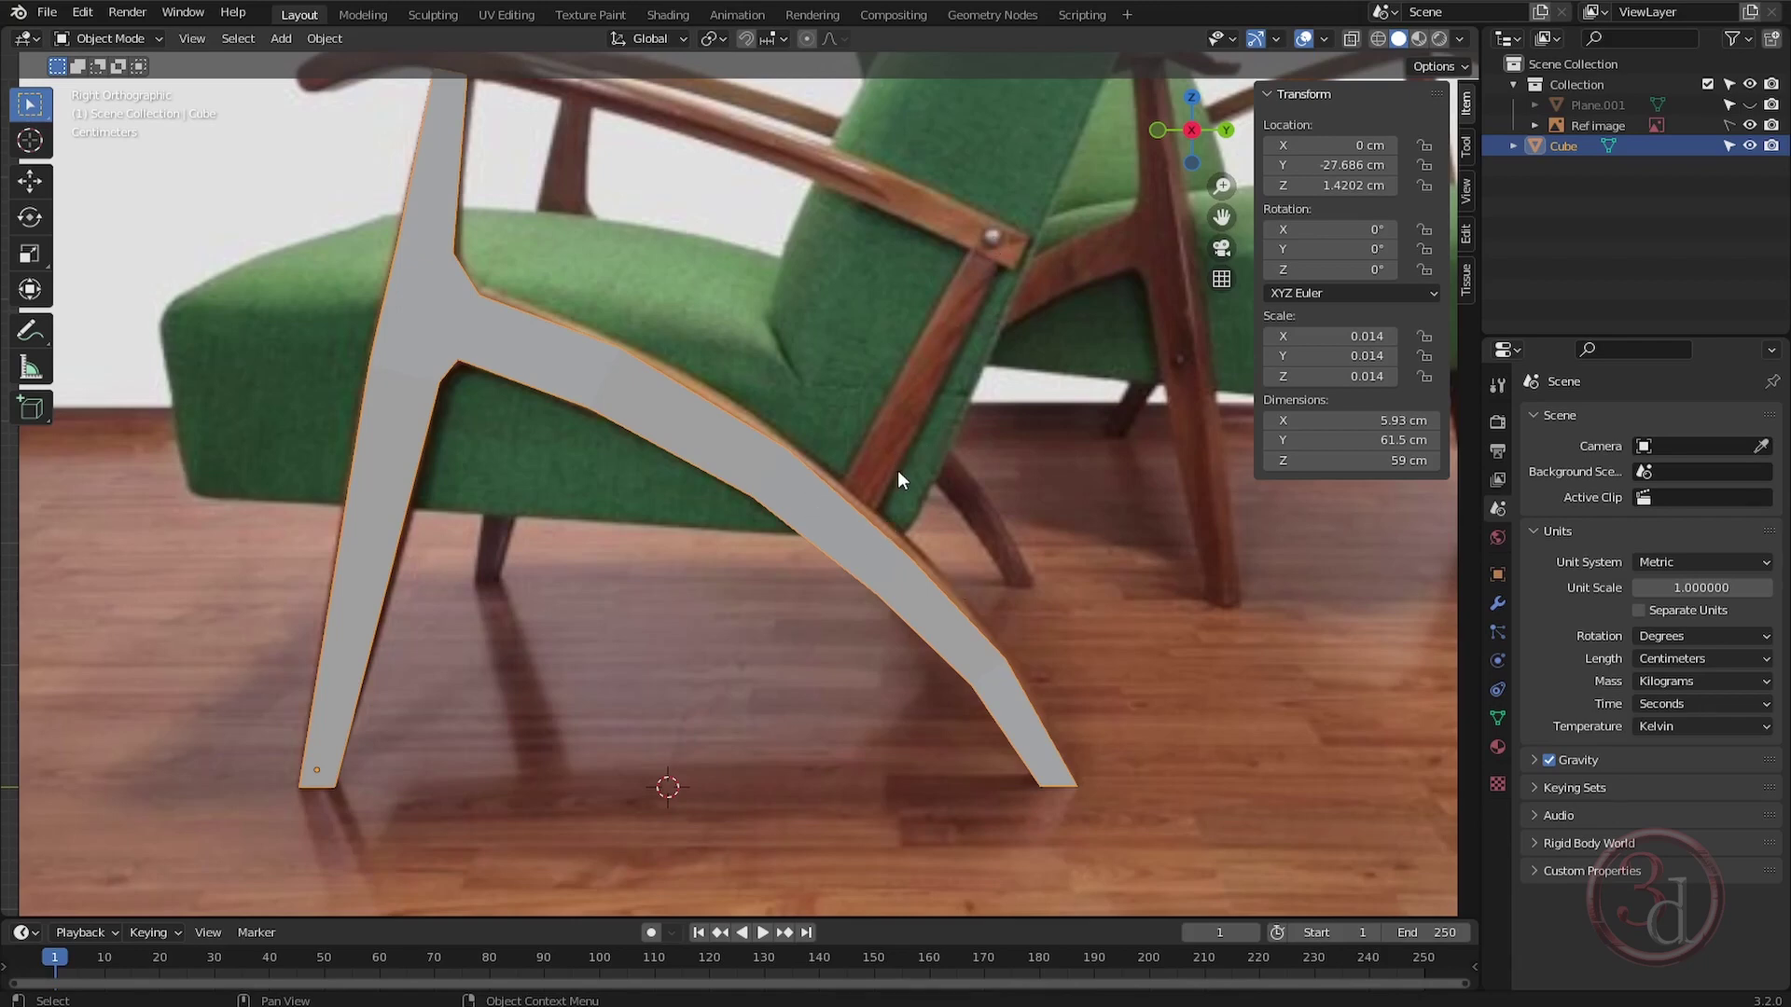
key(shift+z)
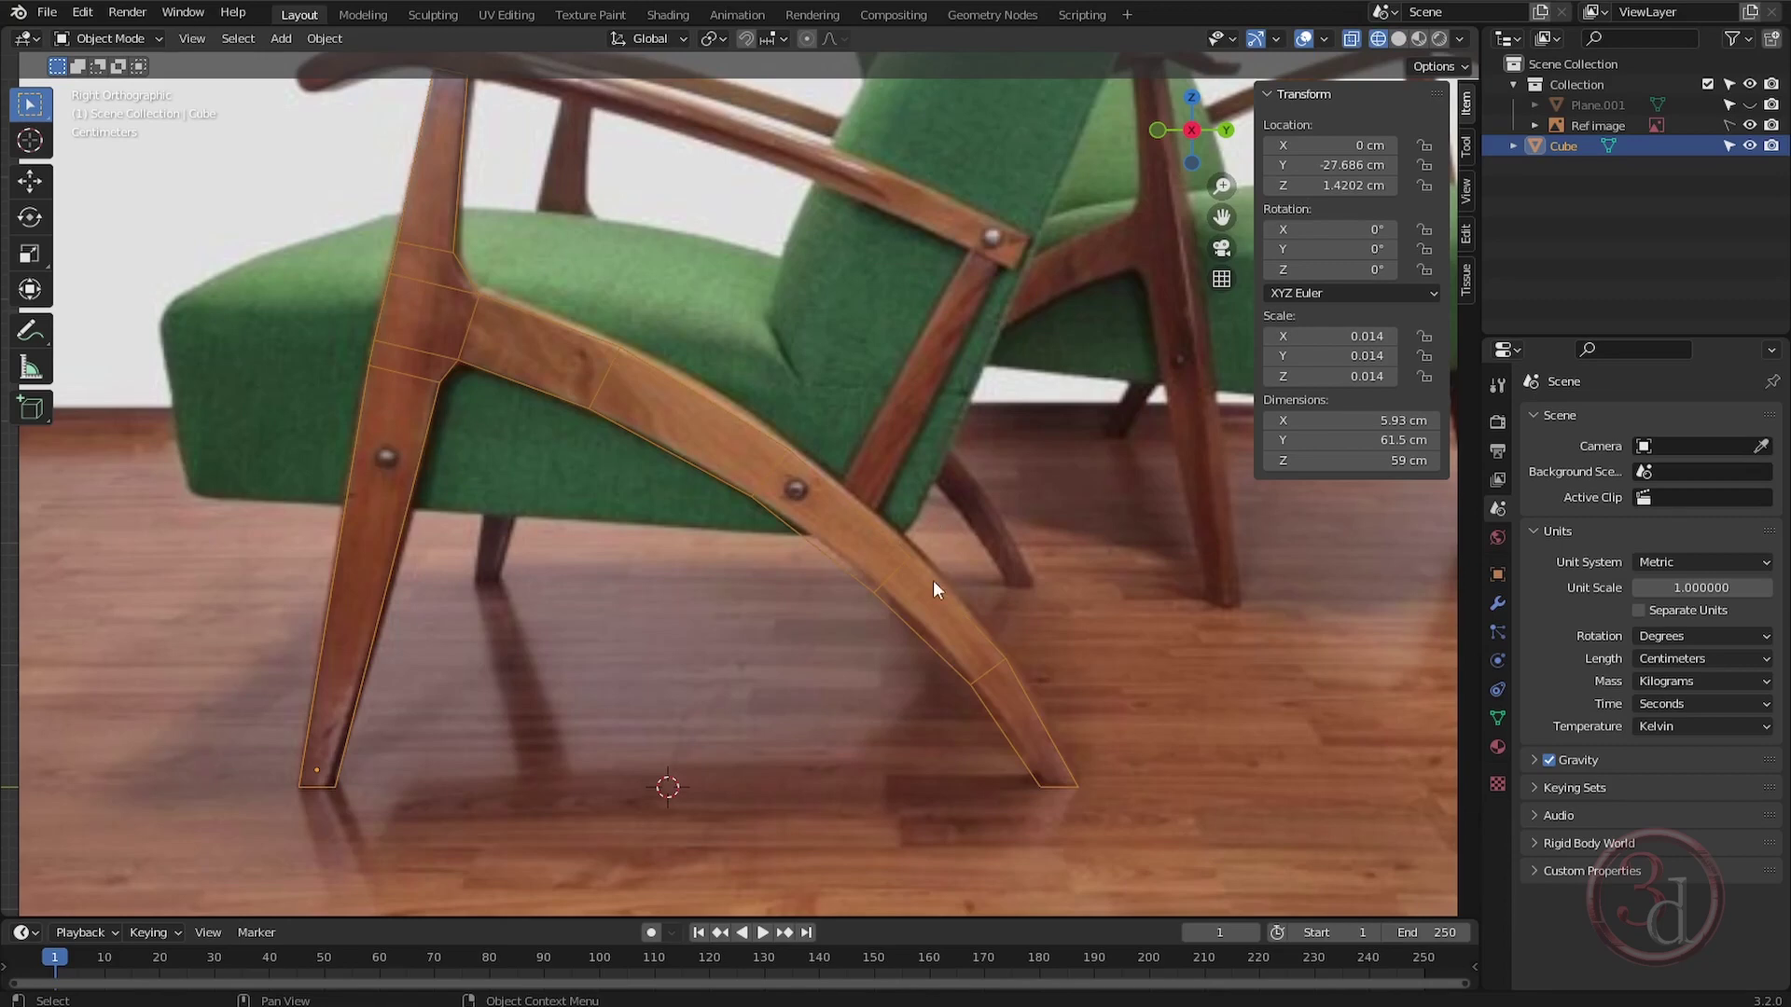
scroll(942, 602, up, 2)
scroll(1026, 636, up, 1)
key(Tab)
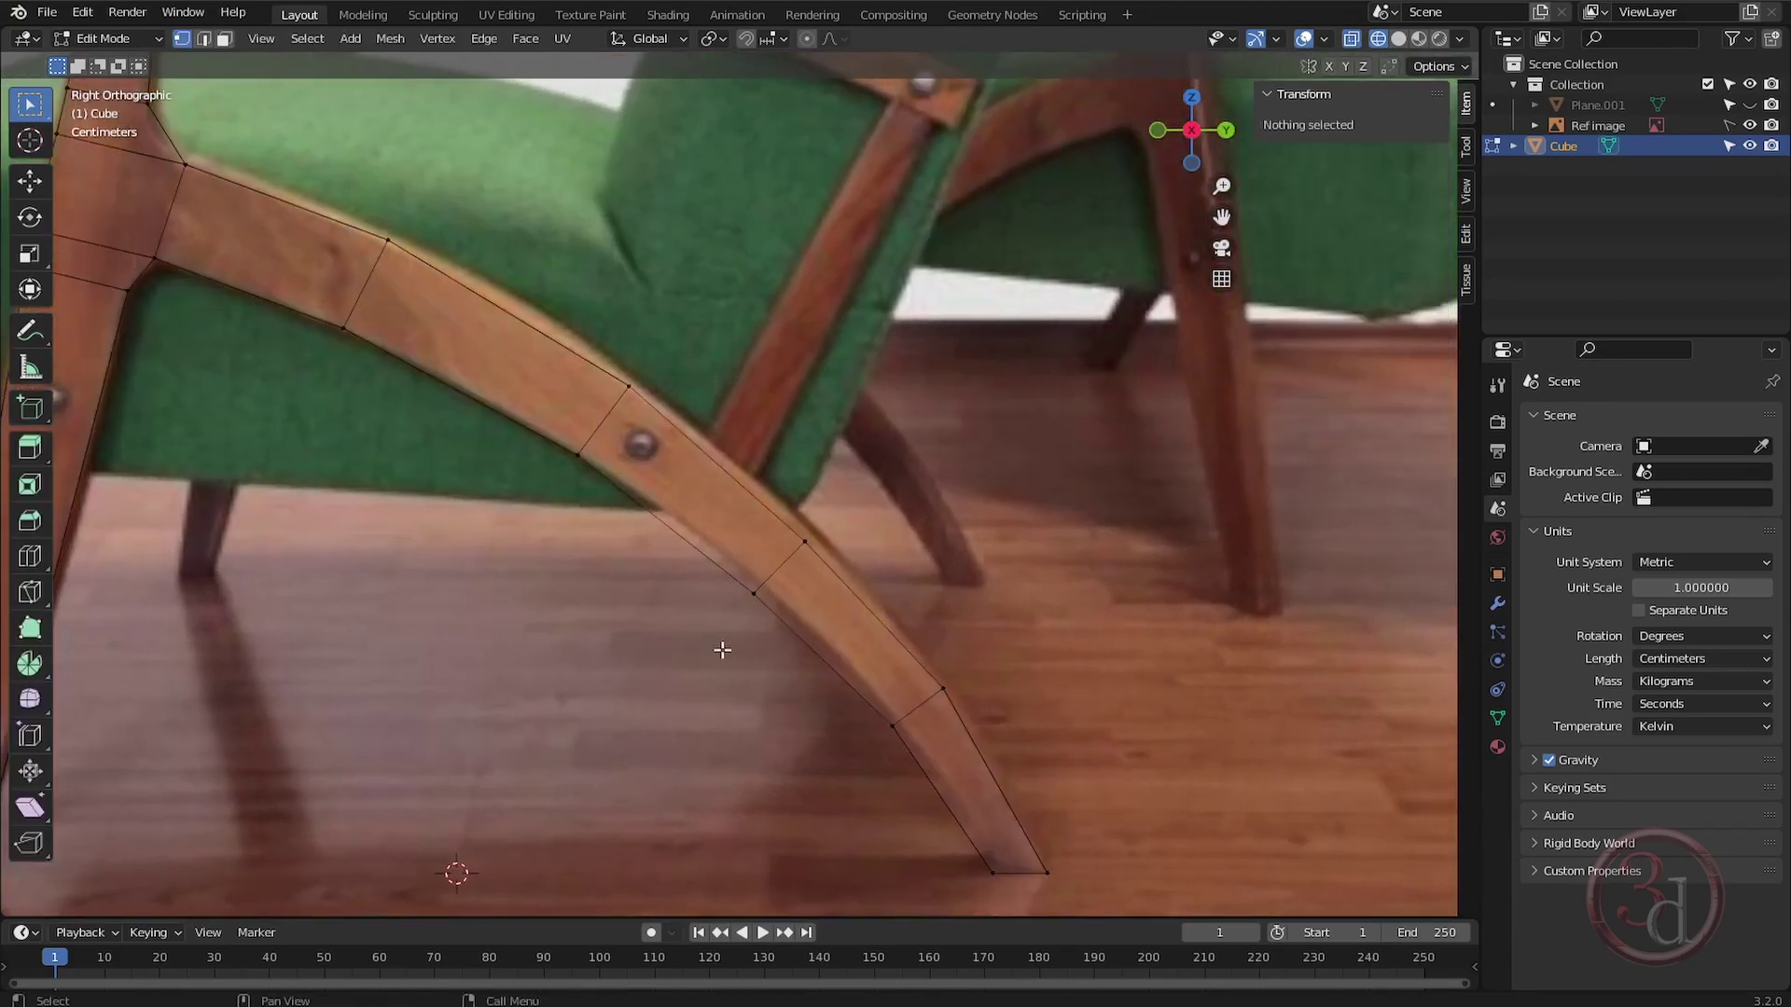
Slide the curved leg's cross edges along it to line up with the photo's joints.
click(746, 602)
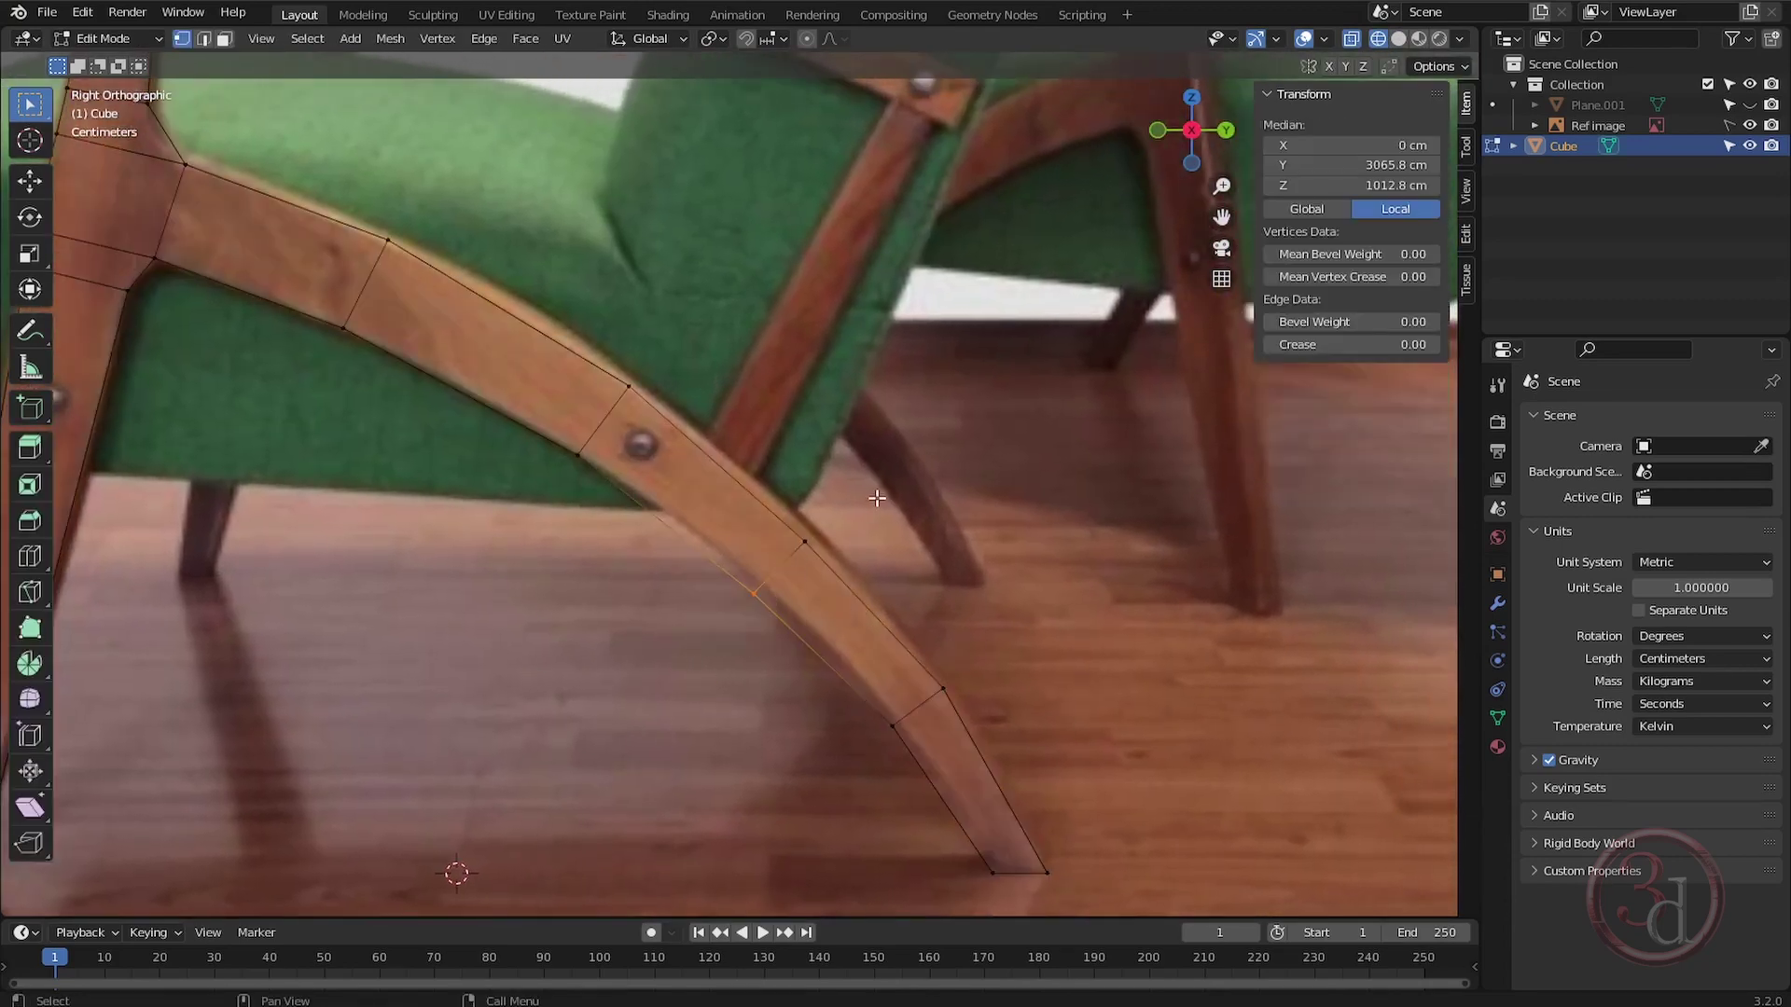
click(581, 477)
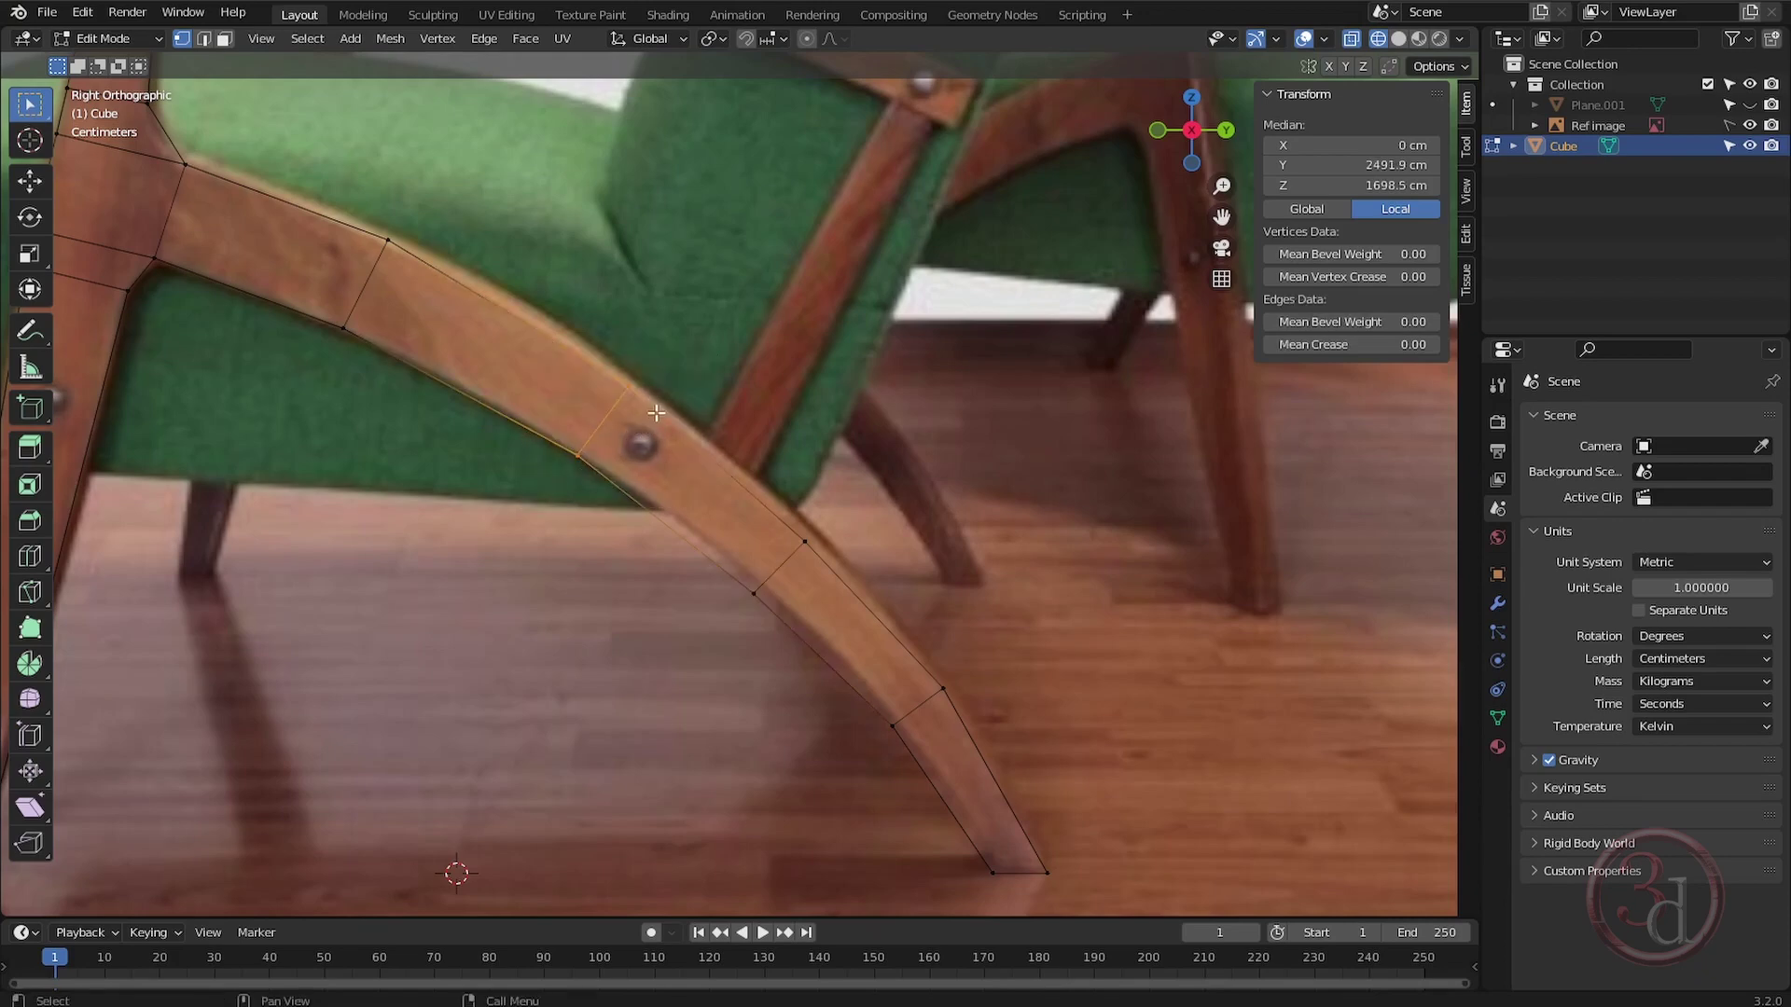
click(816, 608)
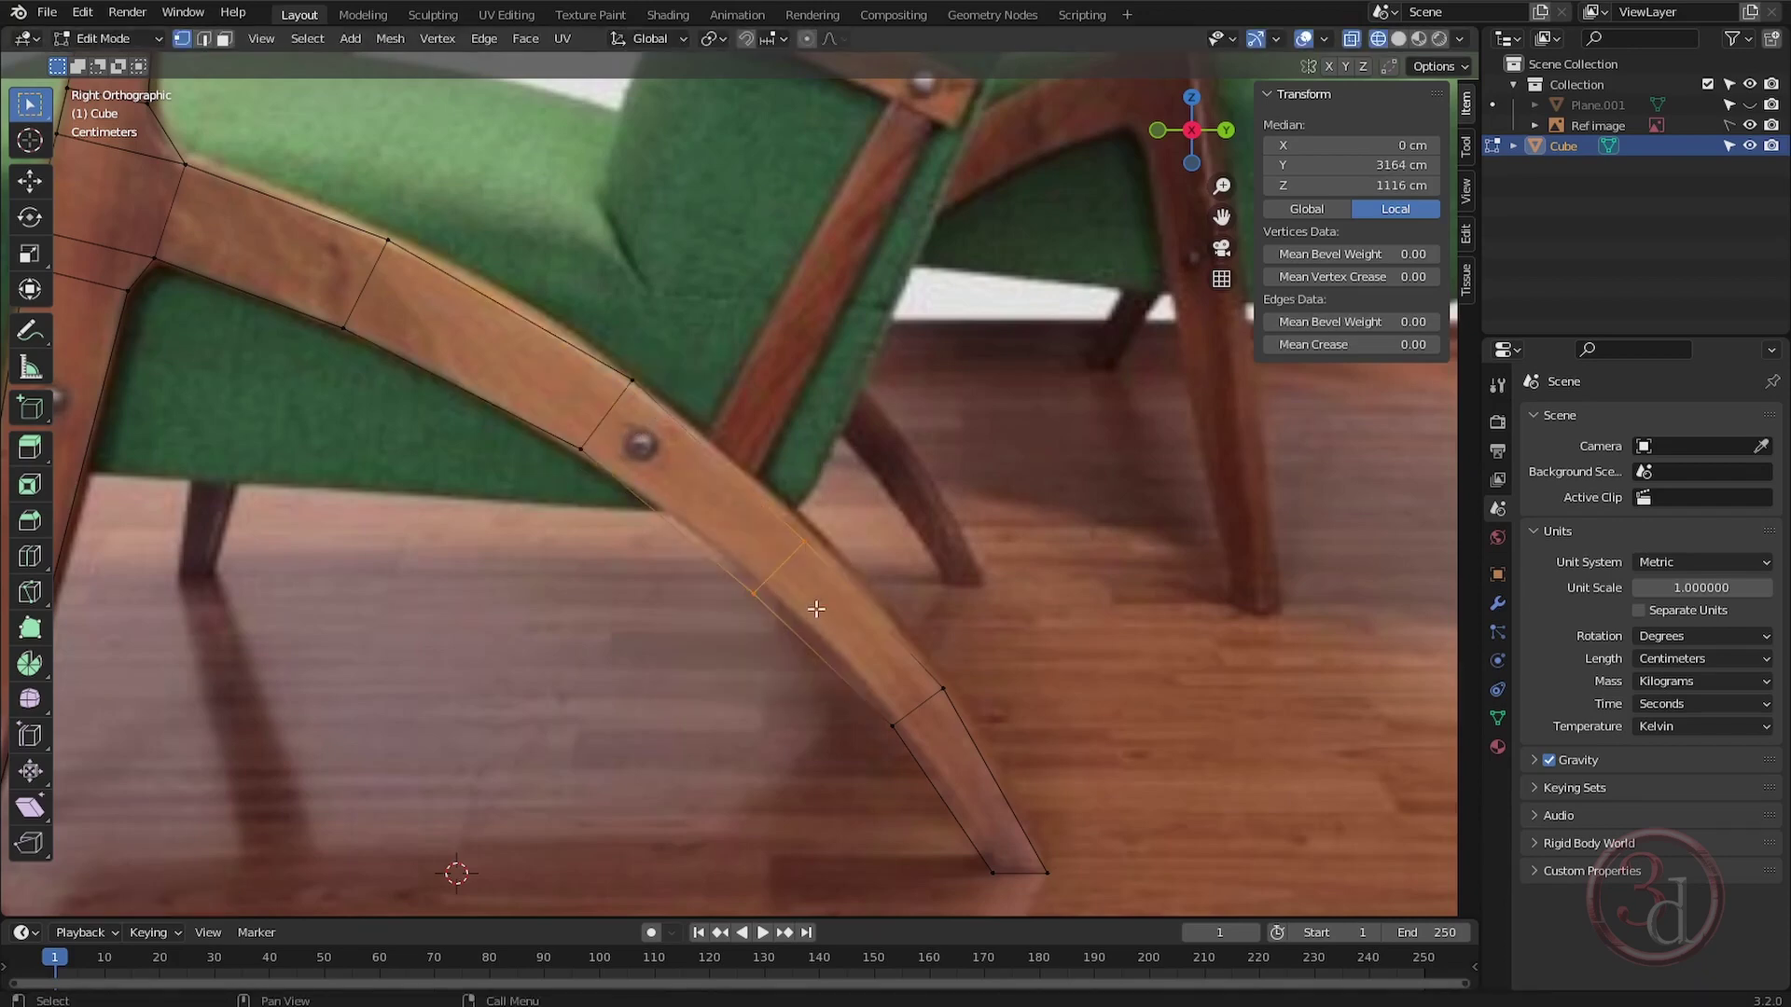
key(g)
click(822, 599)
click(976, 736)
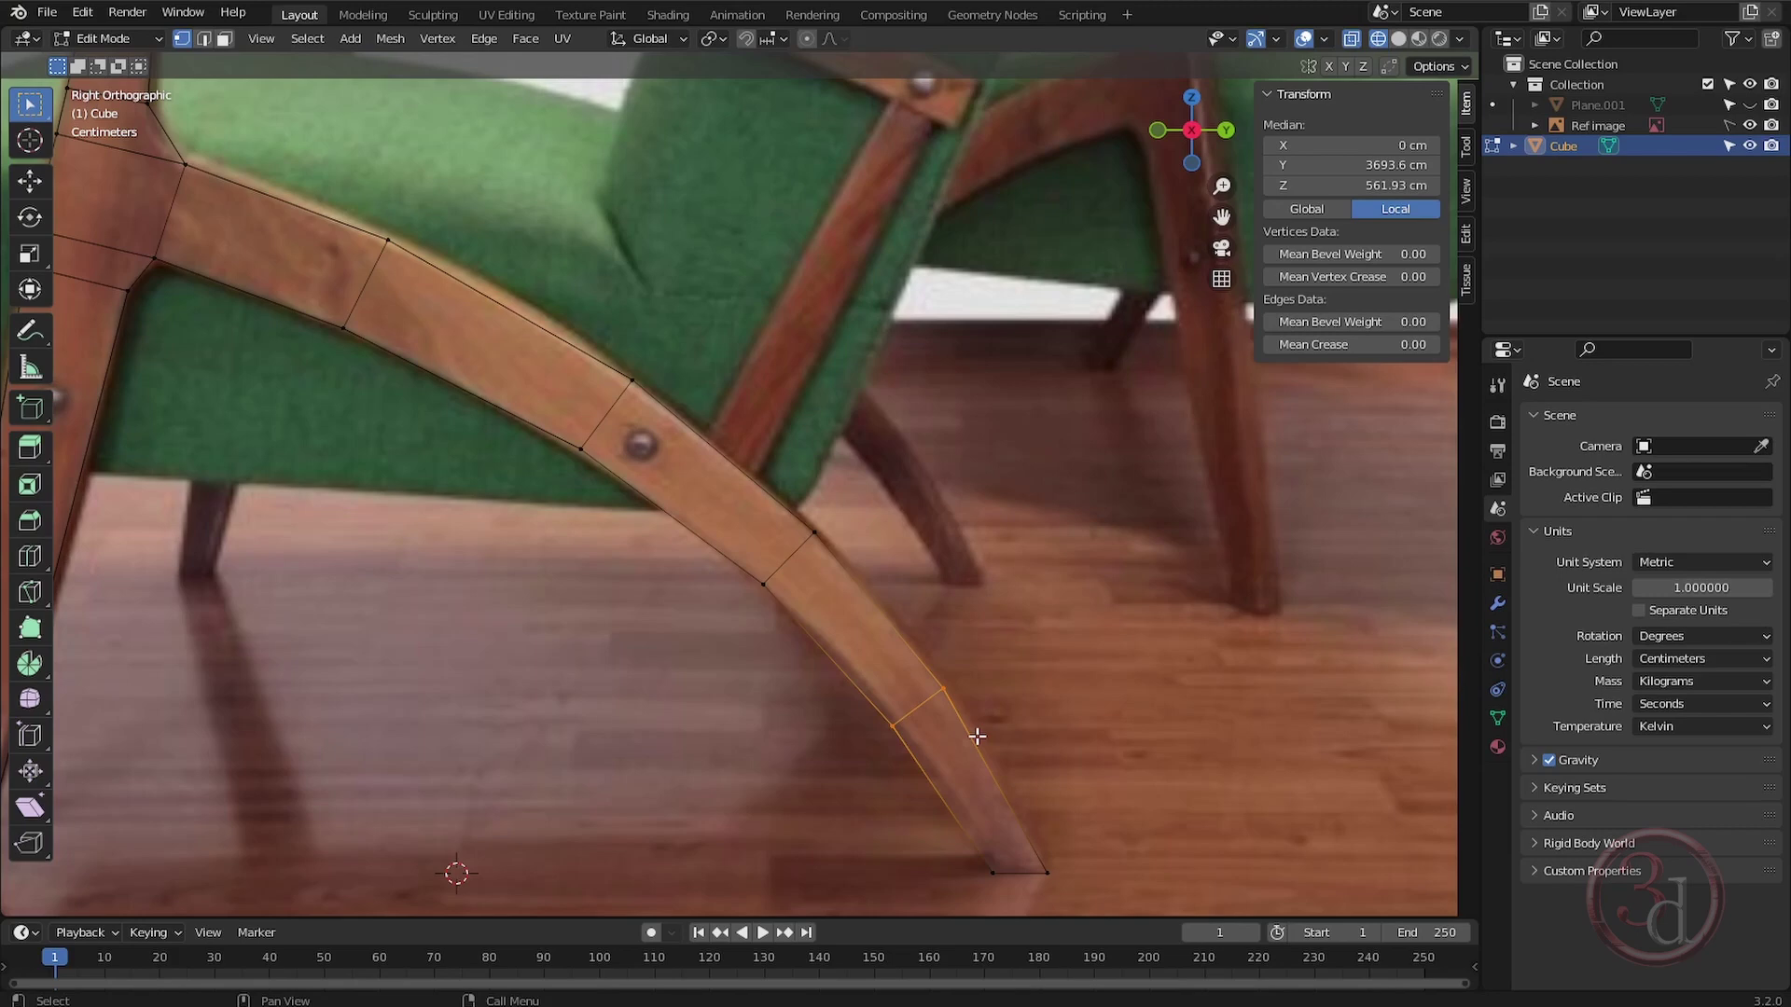
key(g)
click(979, 731)
Select the upper cross edge, then scale the foot's bottom edge to slim it.
shift+middle_drag(383, 499, 408, 513)
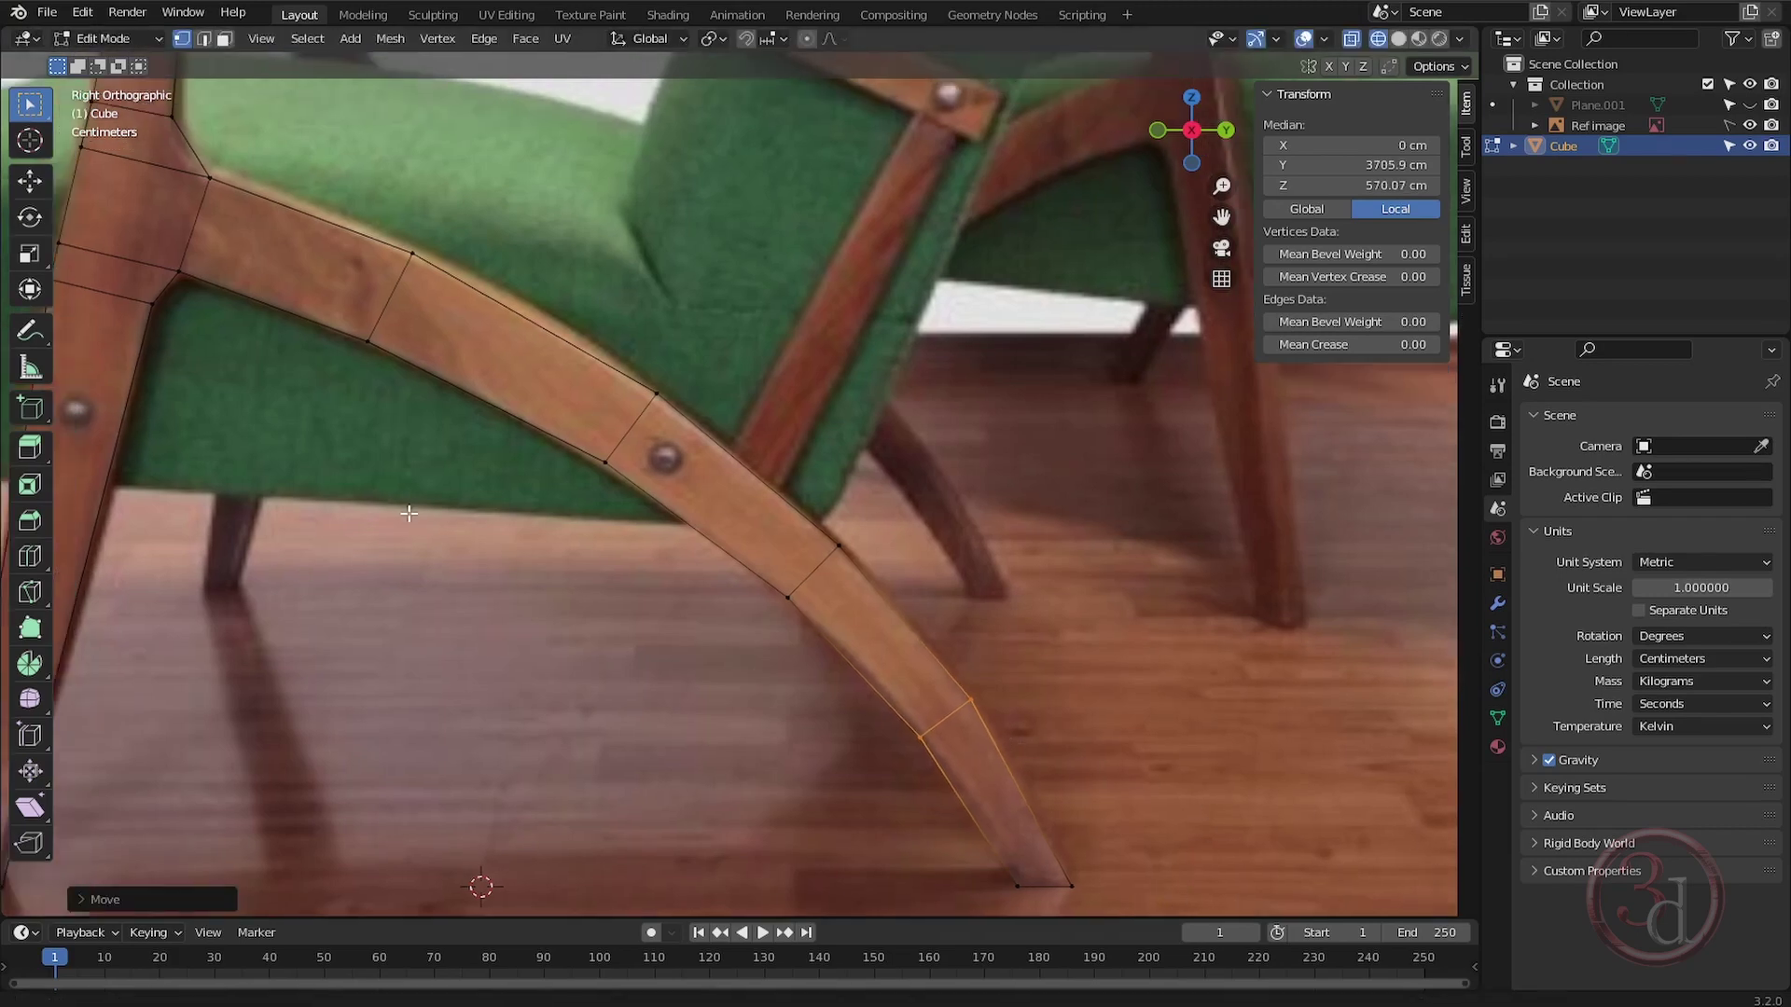
scroll(409, 513, up, 2)
click(467, 479)
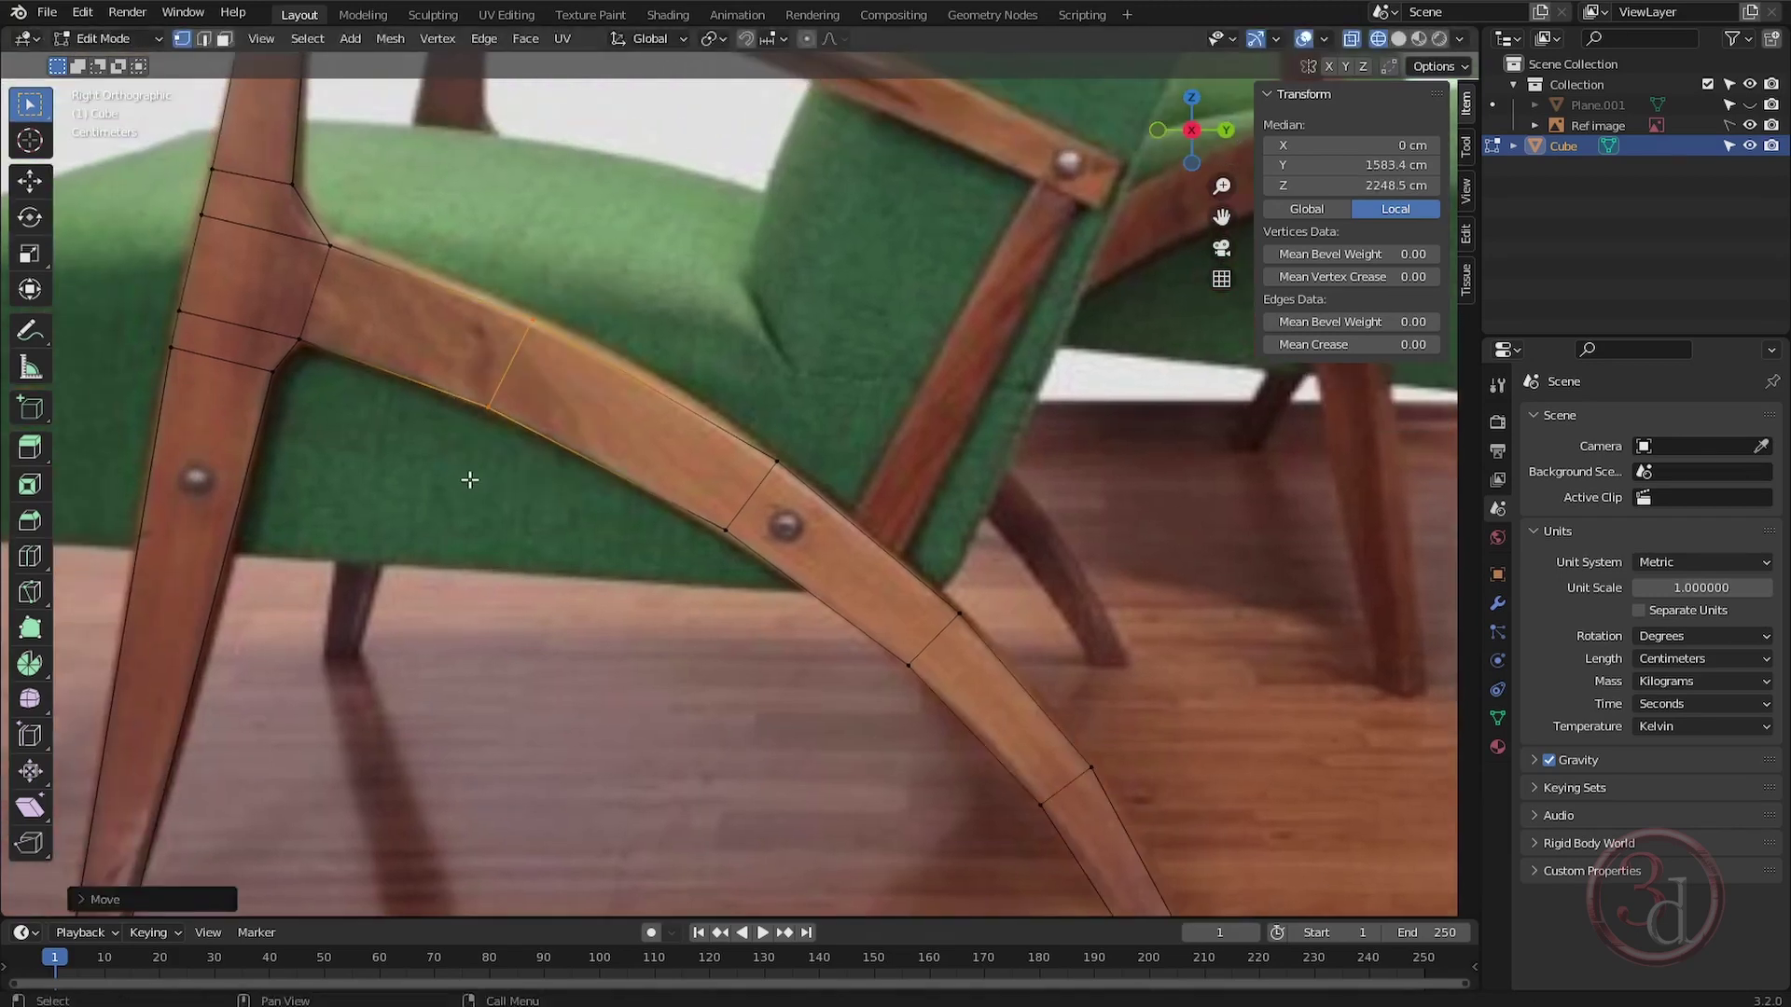
shift+middle_drag(1085, 759, 1018, 587)
click(1099, 783)
key(s)
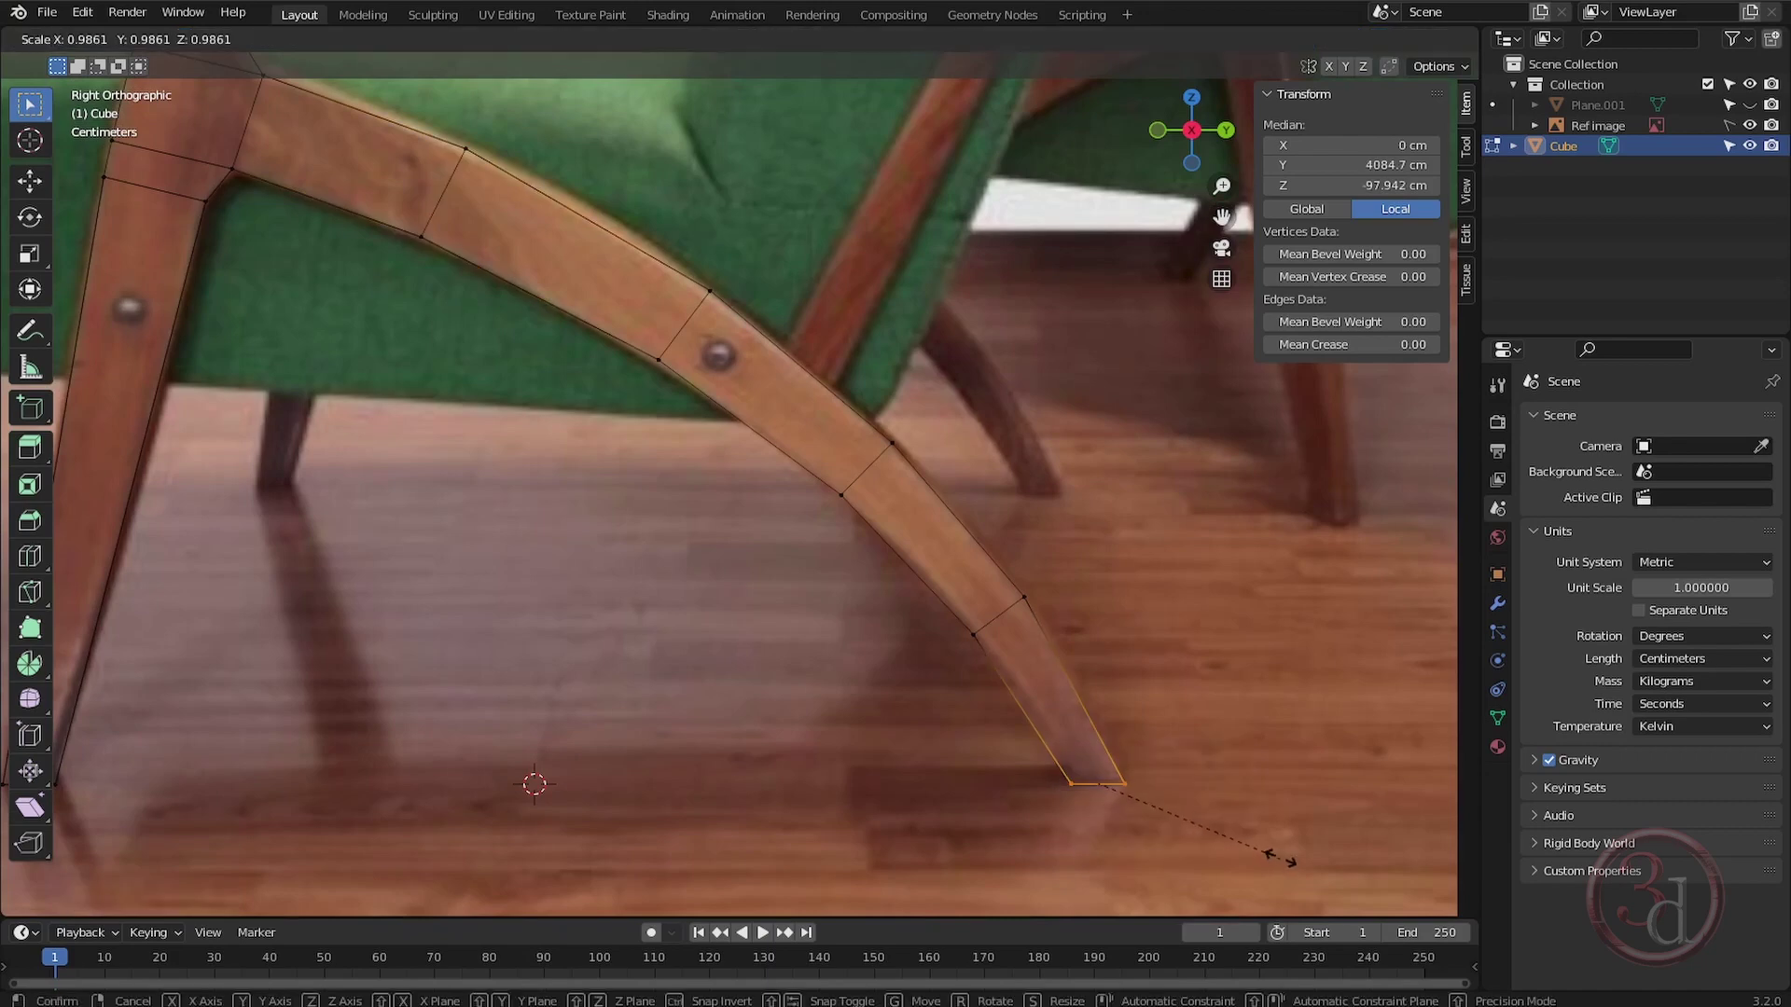
click(1259, 853)
drag(1152, 514, 1198, 581)
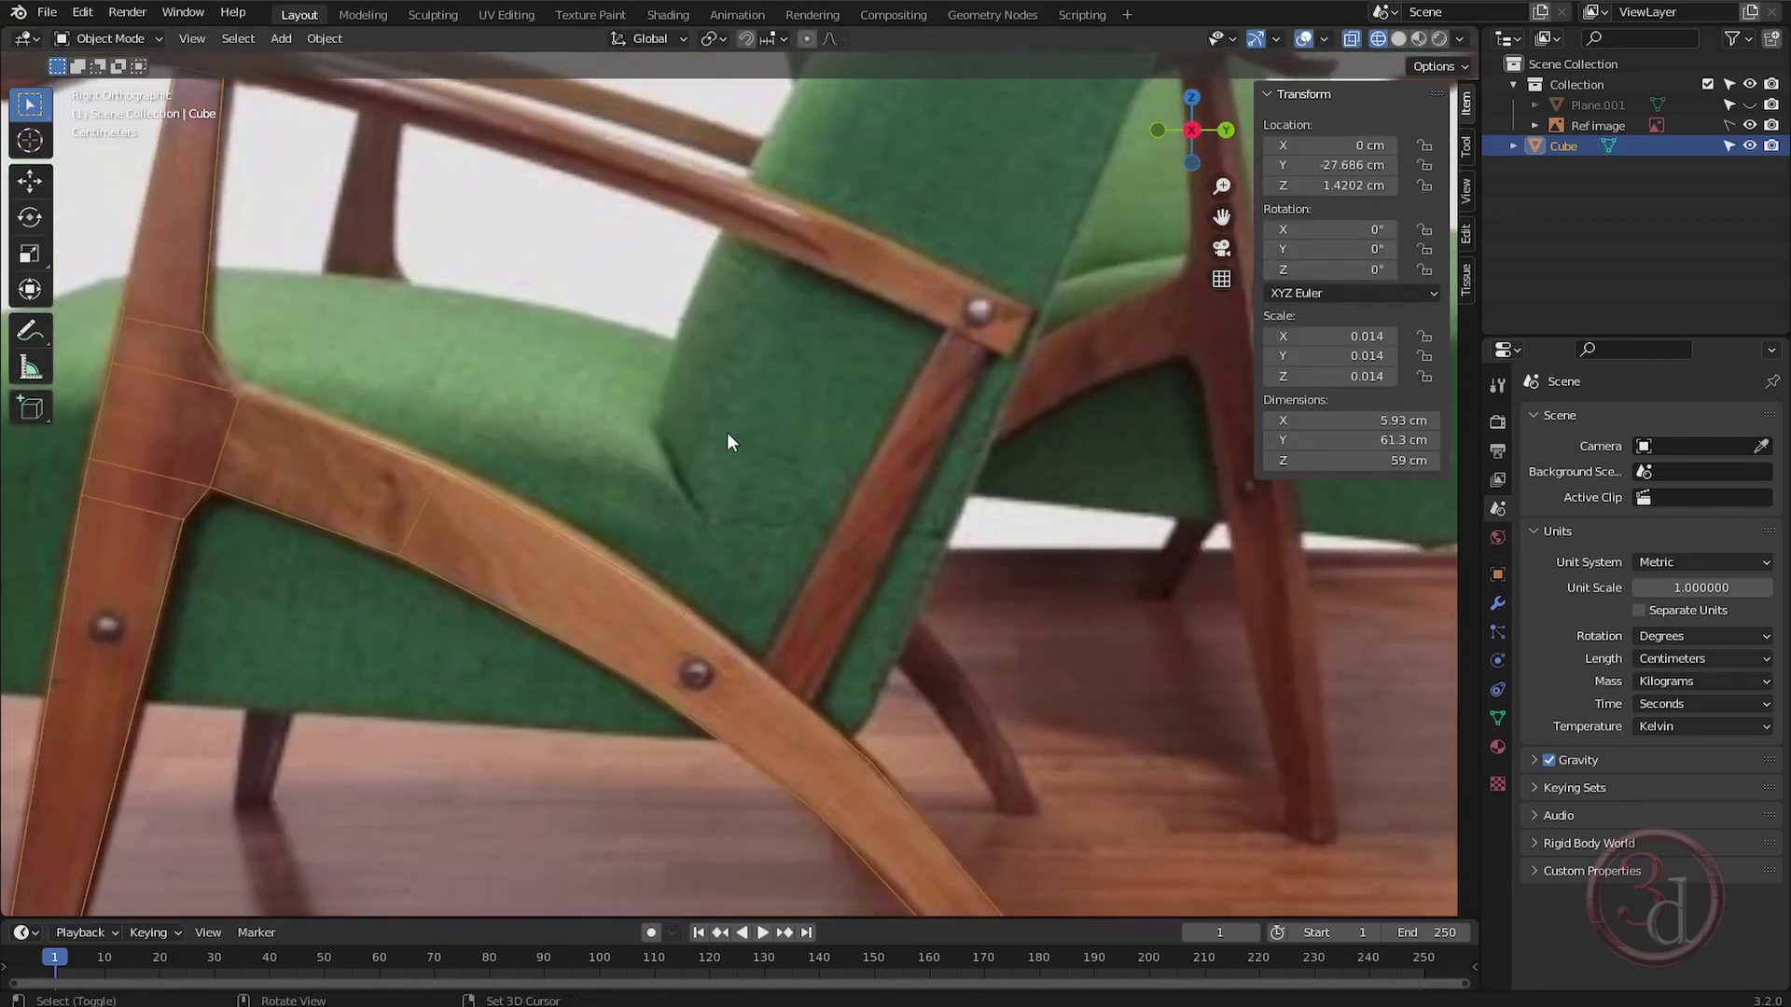
Add two new cubes to the scene.
key(shift+a)
mouse_move(711, 431)
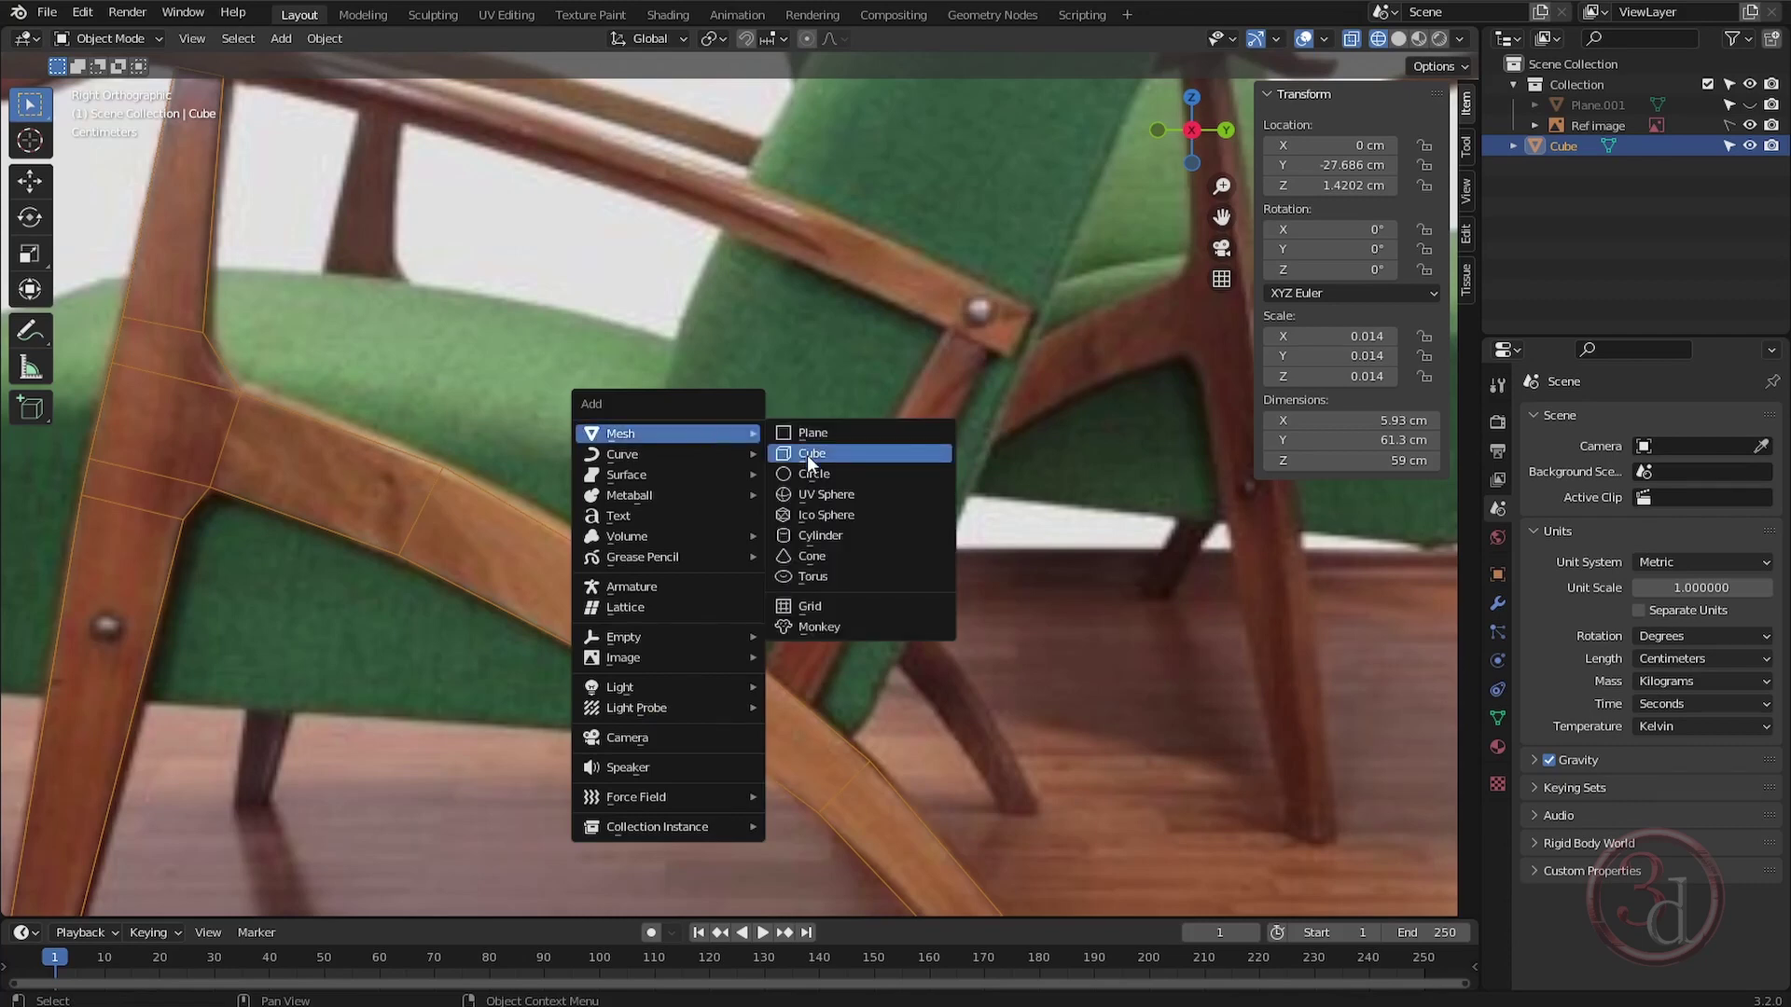
click(807, 455)
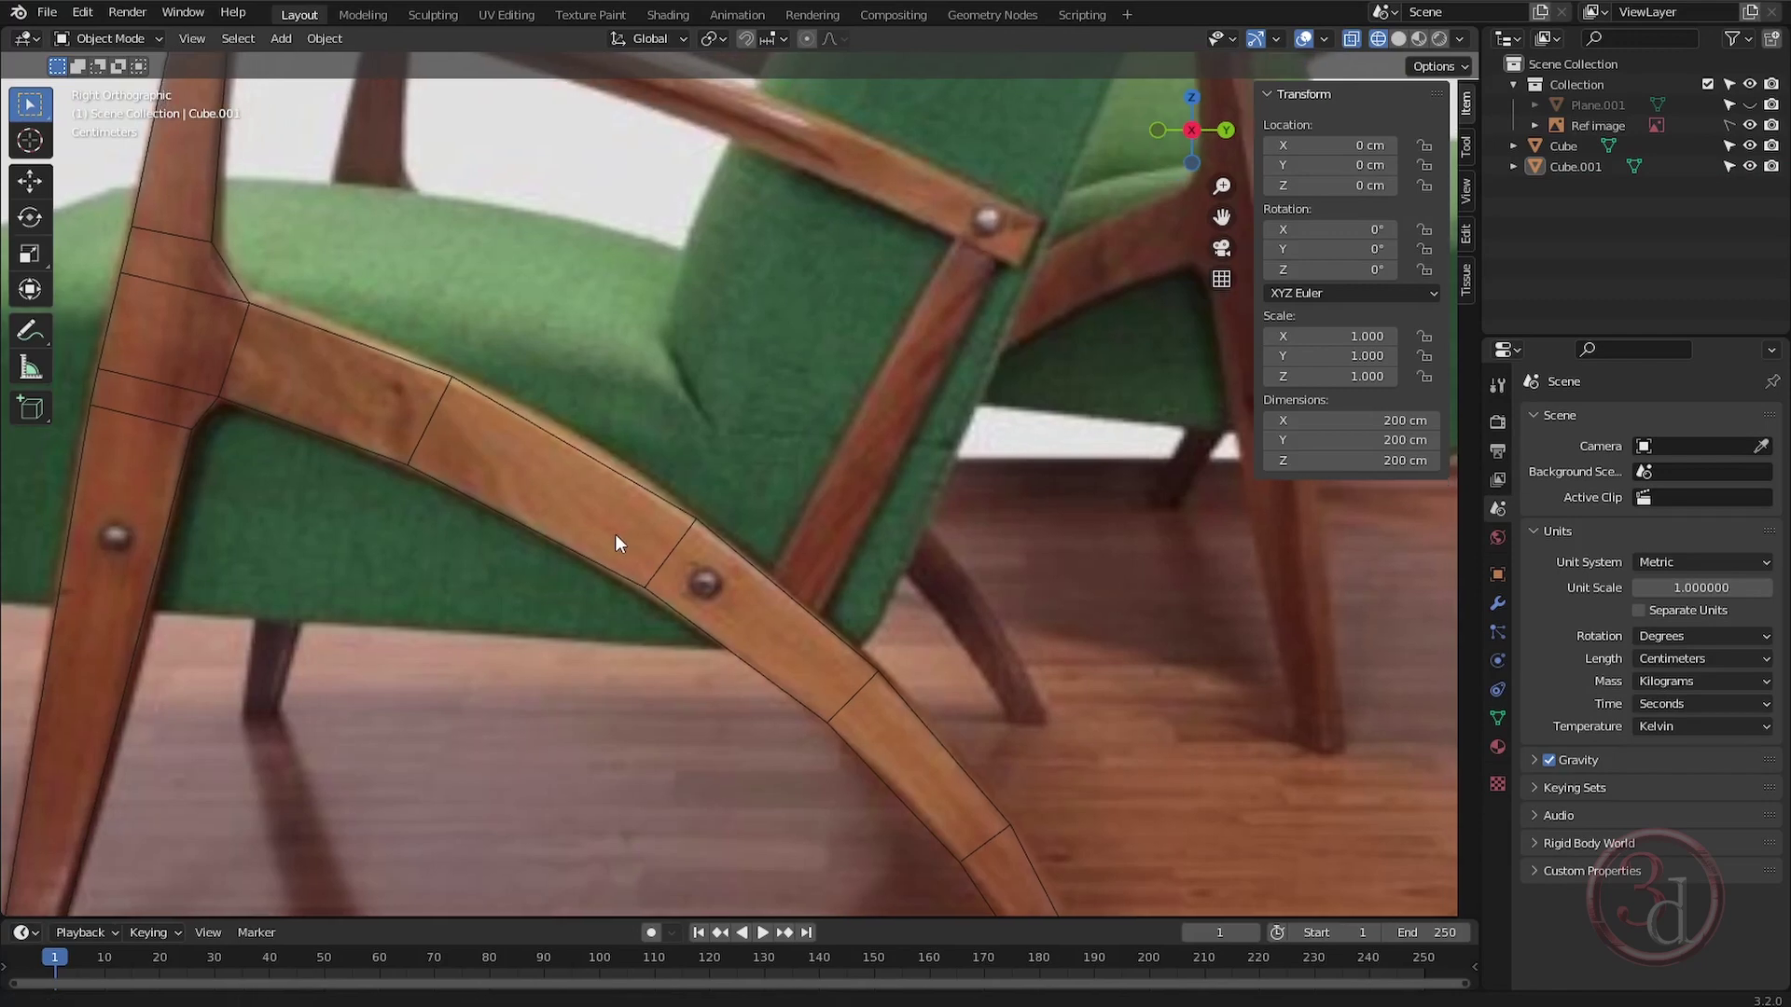
key(shift+a)
mouse_move(616, 536)
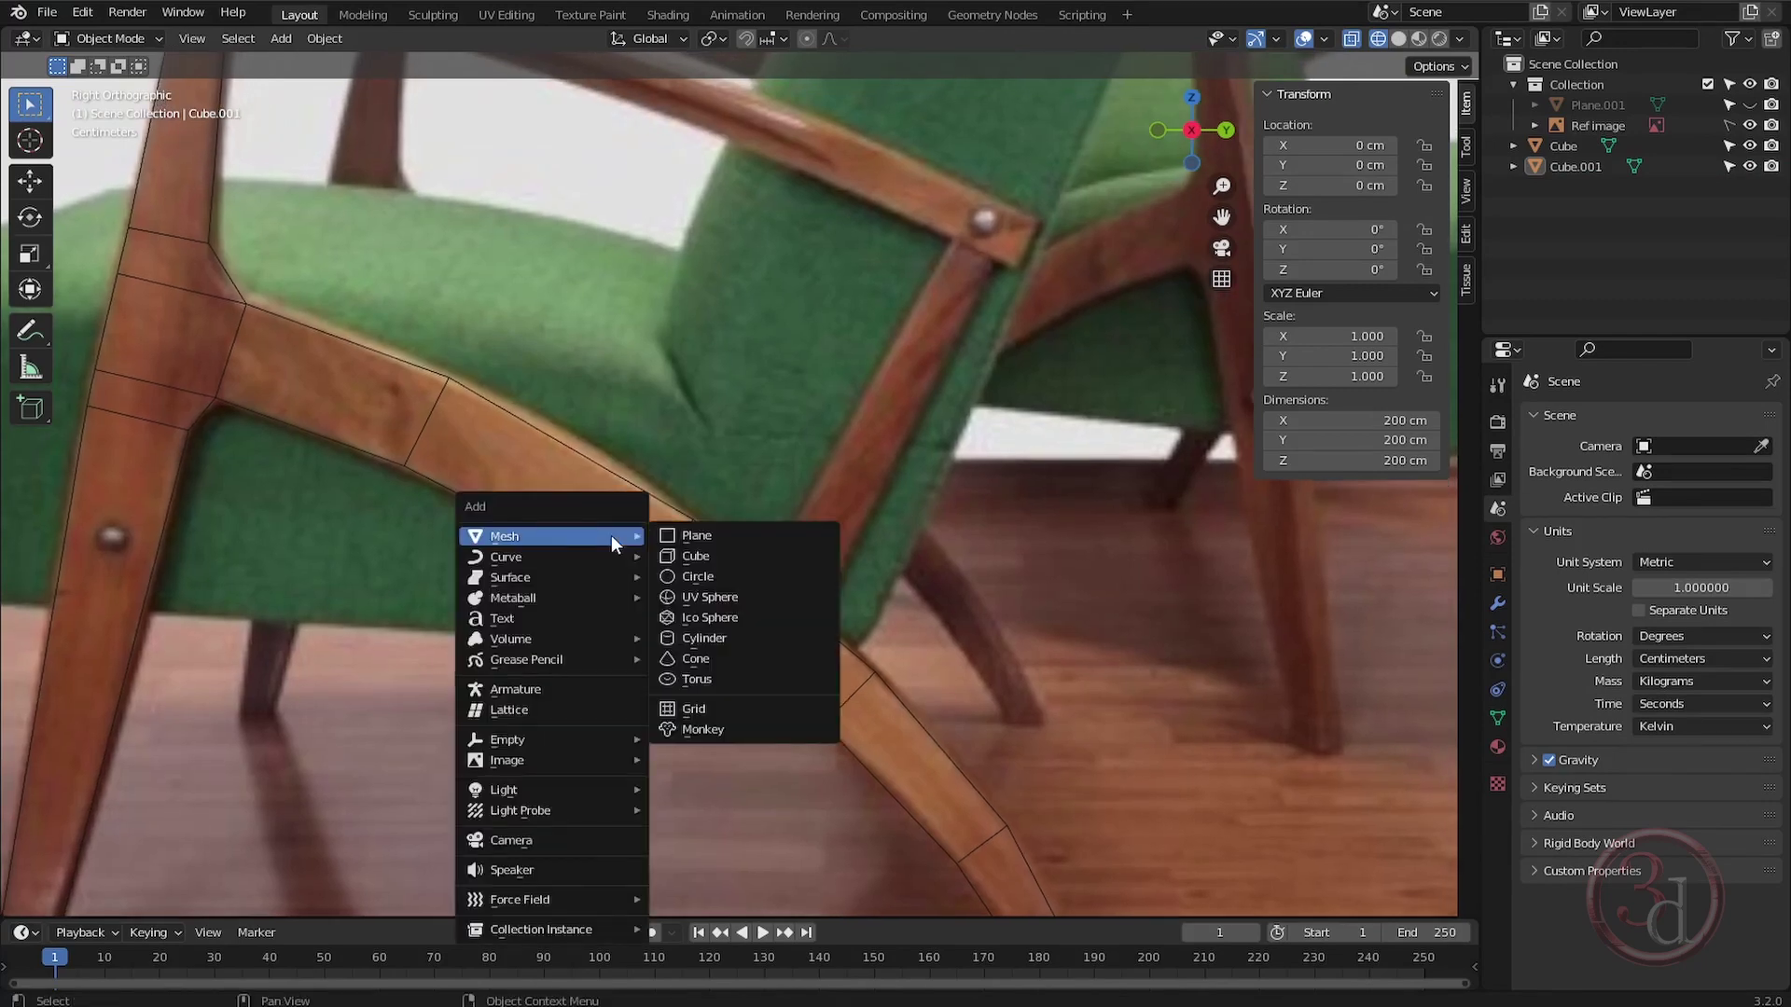
click(759, 554)
Shrink the second cube, move it to the strut base and scale it to about 3.27 cm.
scroll(709, 748, down, 6)
shift+middle_drag(697, 740, 760, 548)
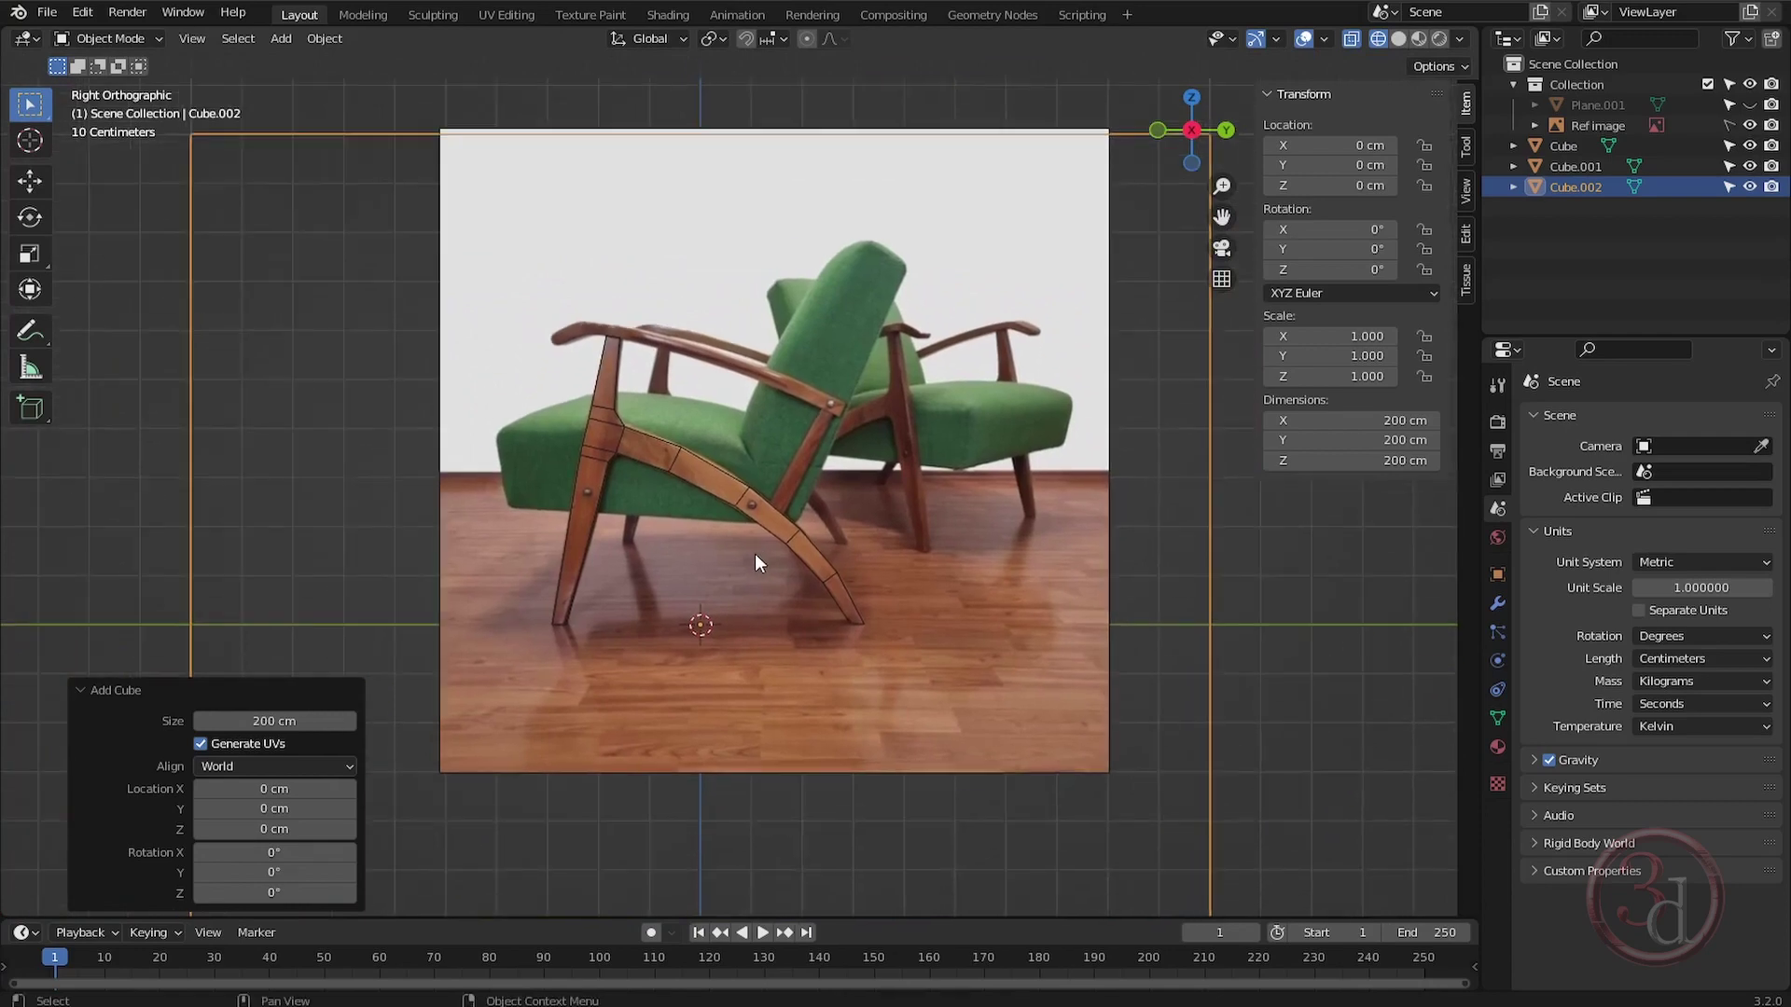
key(s)
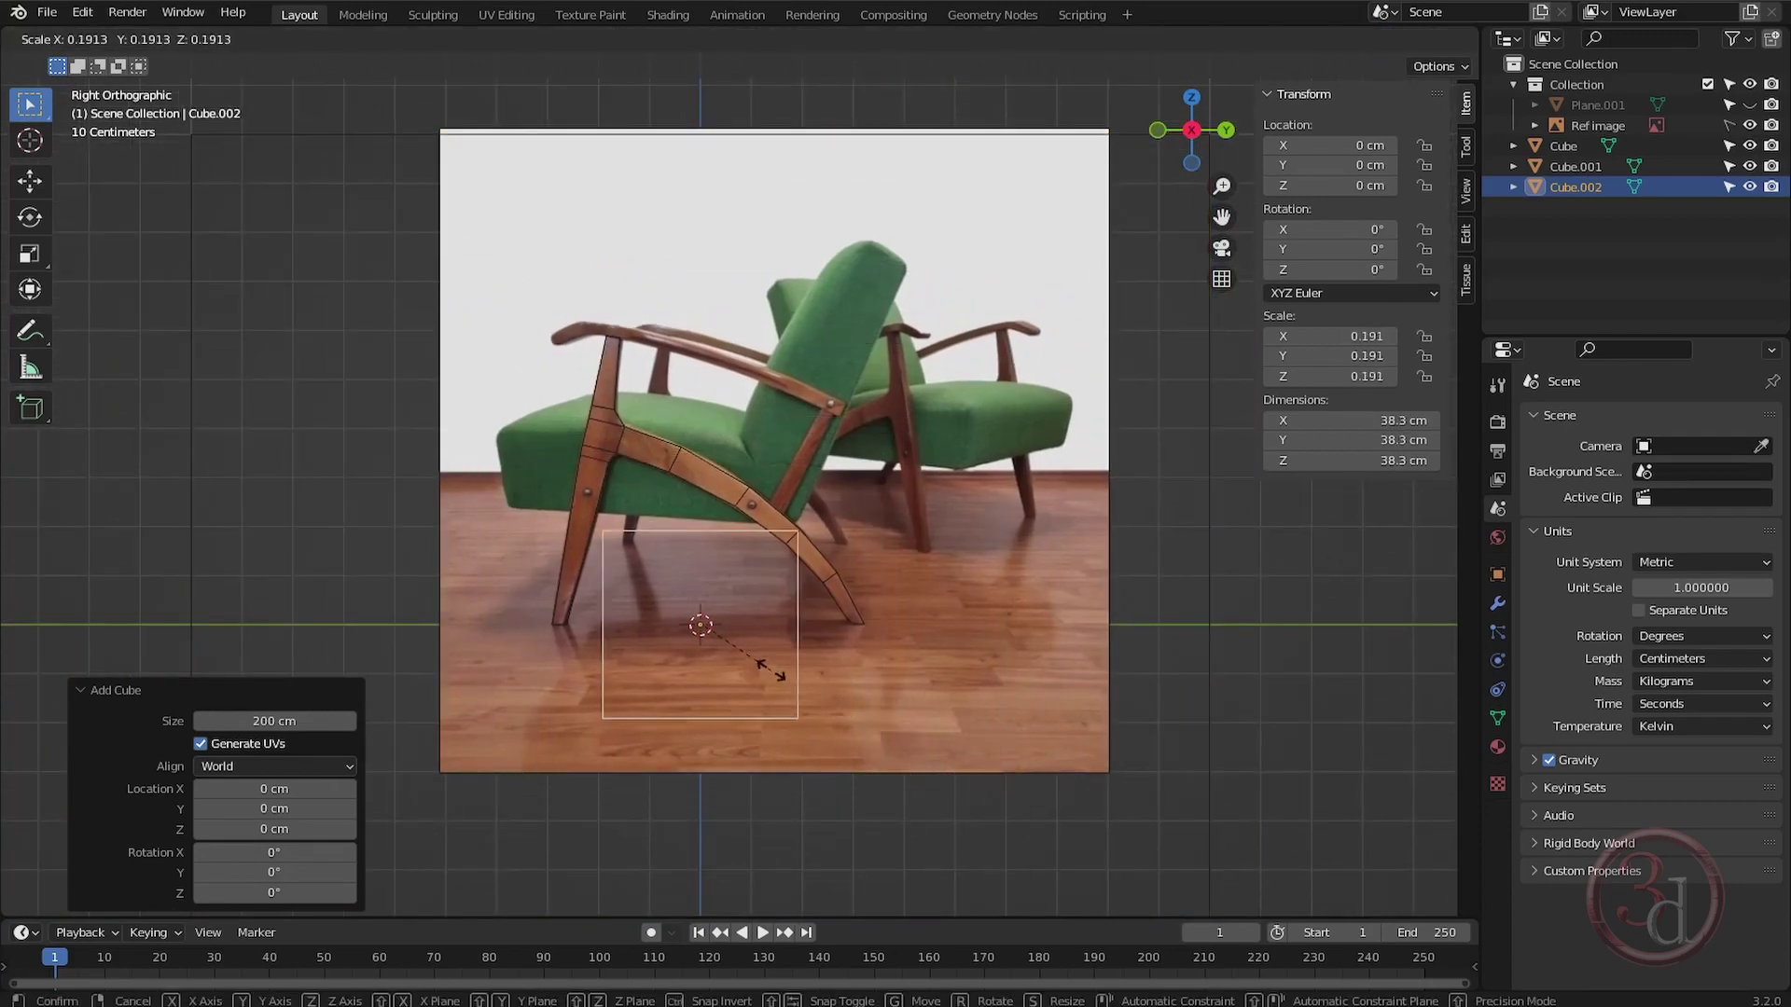
click(724, 648)
key(g)
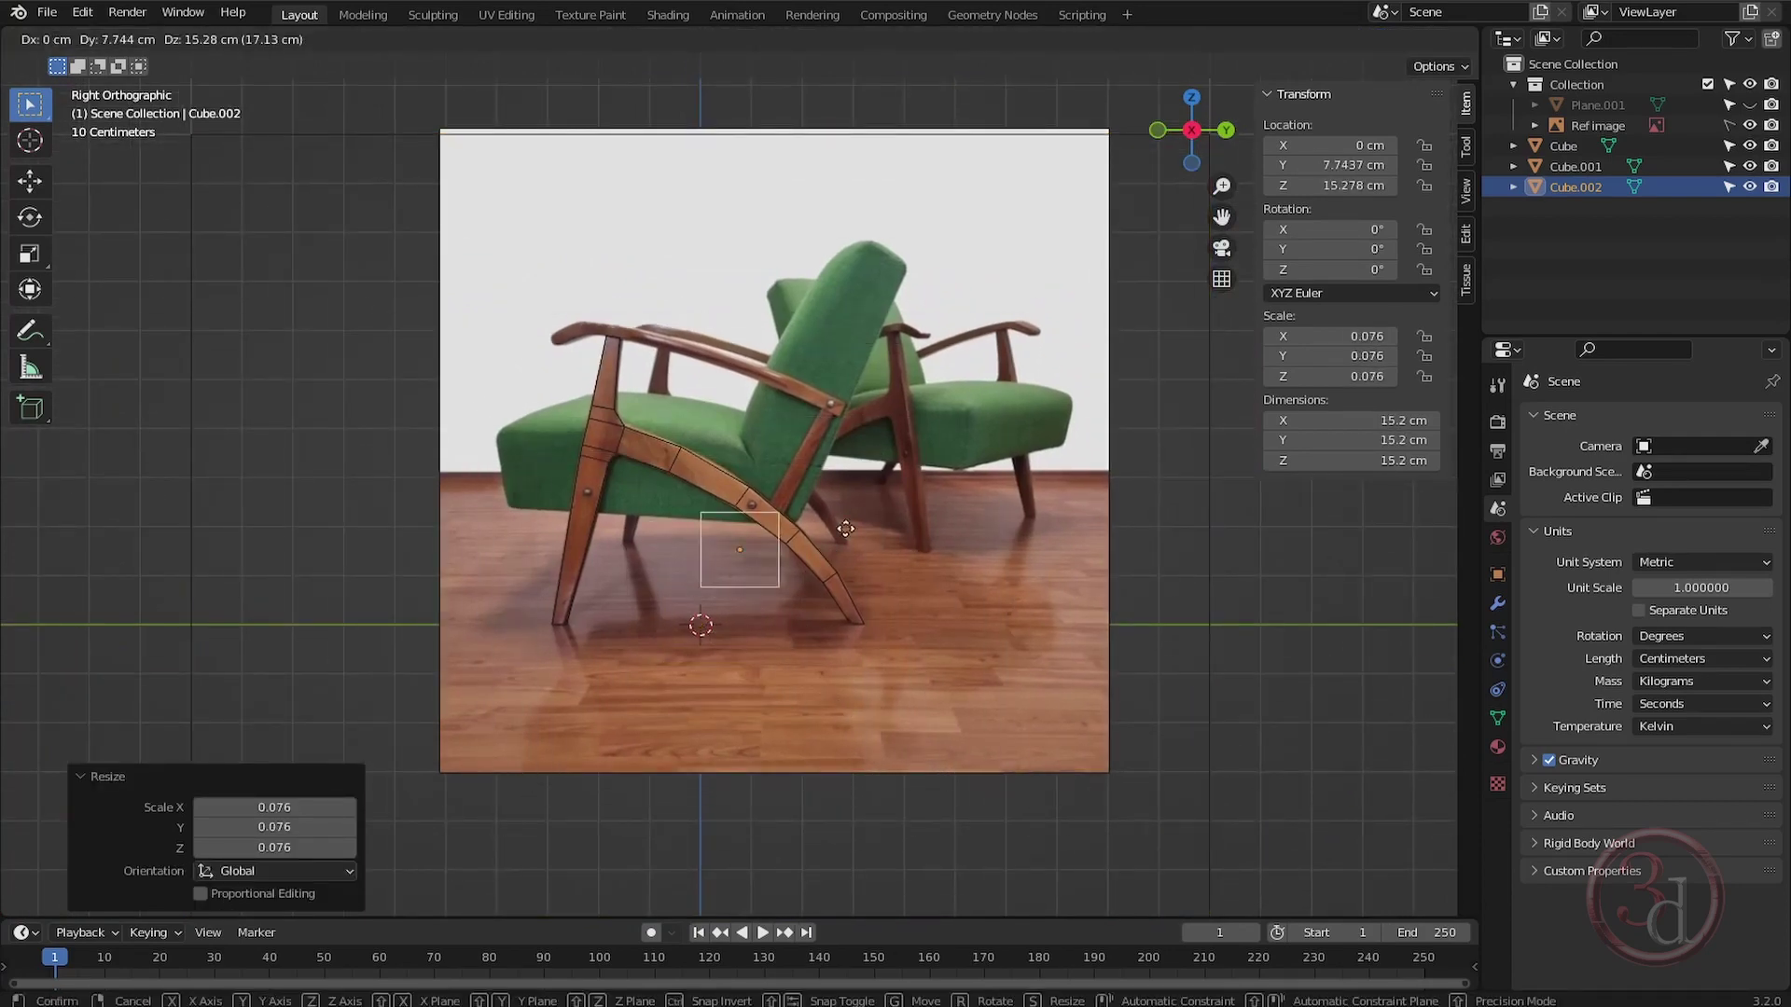
click(832, 502)
scroll(811, 496, up, 10)
shift+middle_drag(785, 489, 731, 697)
key(s)
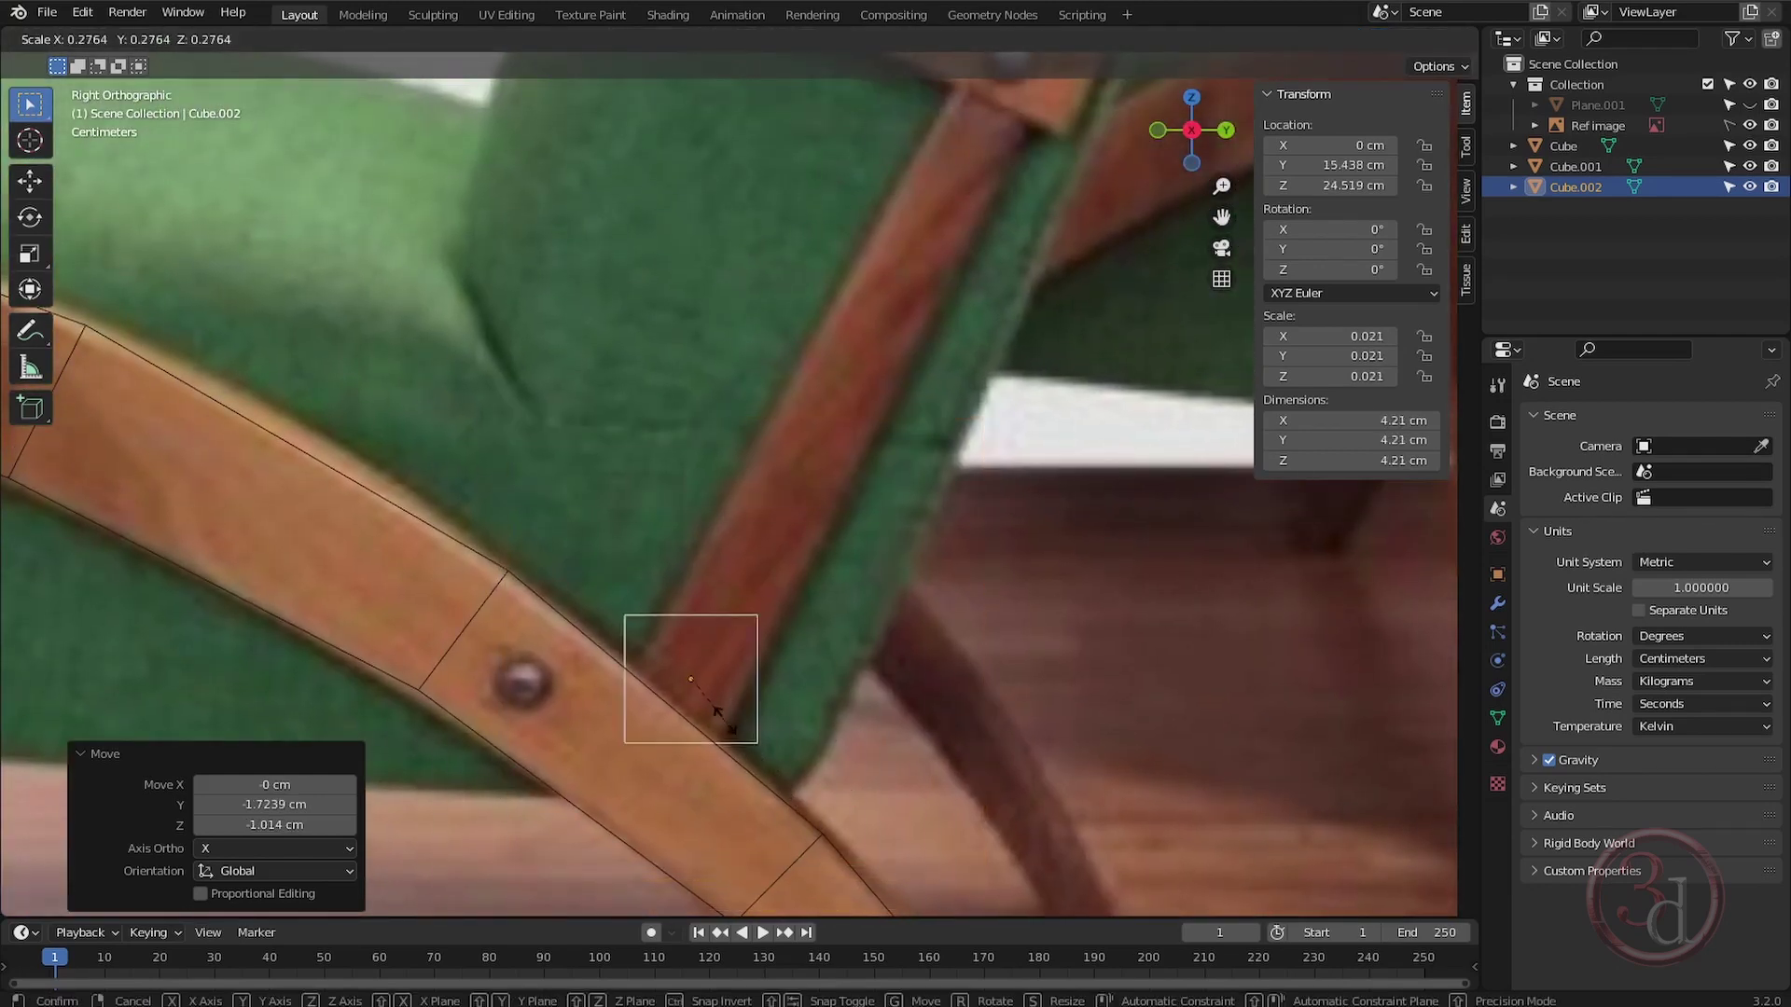
click(720, 710)
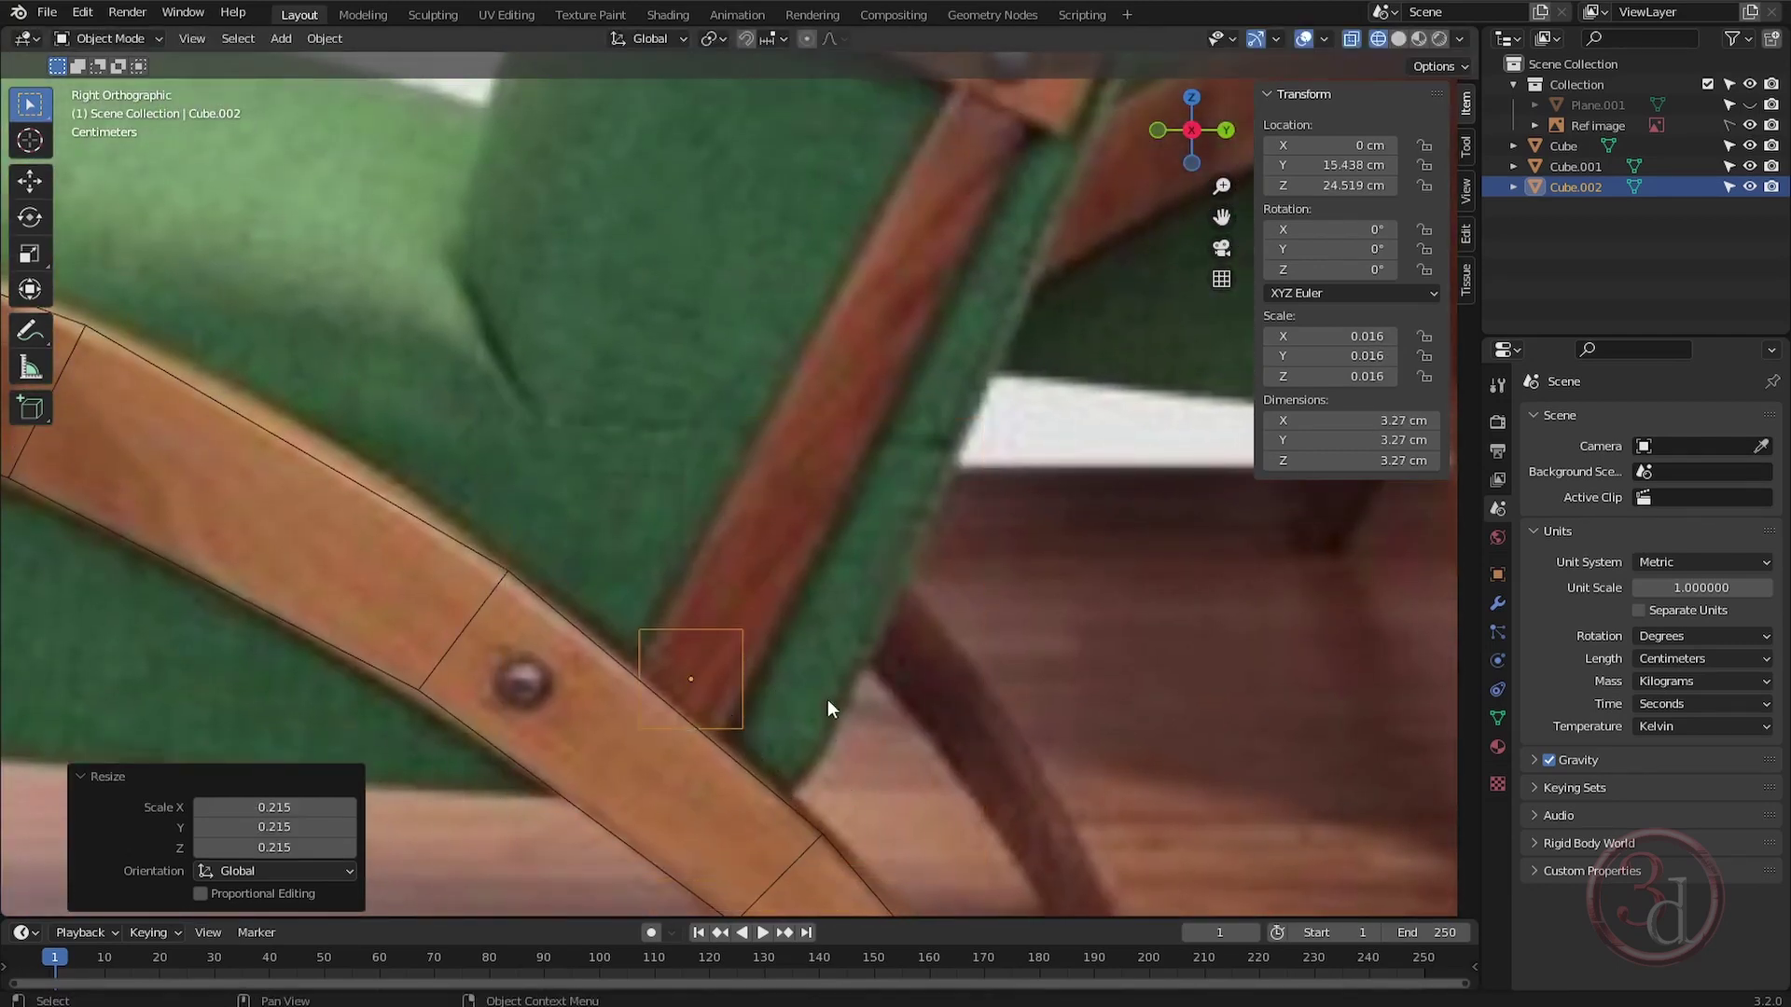
Tilt the small cube to the strut angle and stretch its top edge up to the armrest.
key(r)
click(839, 783)
key(Tab)
drag(641, 527, 854, 674)
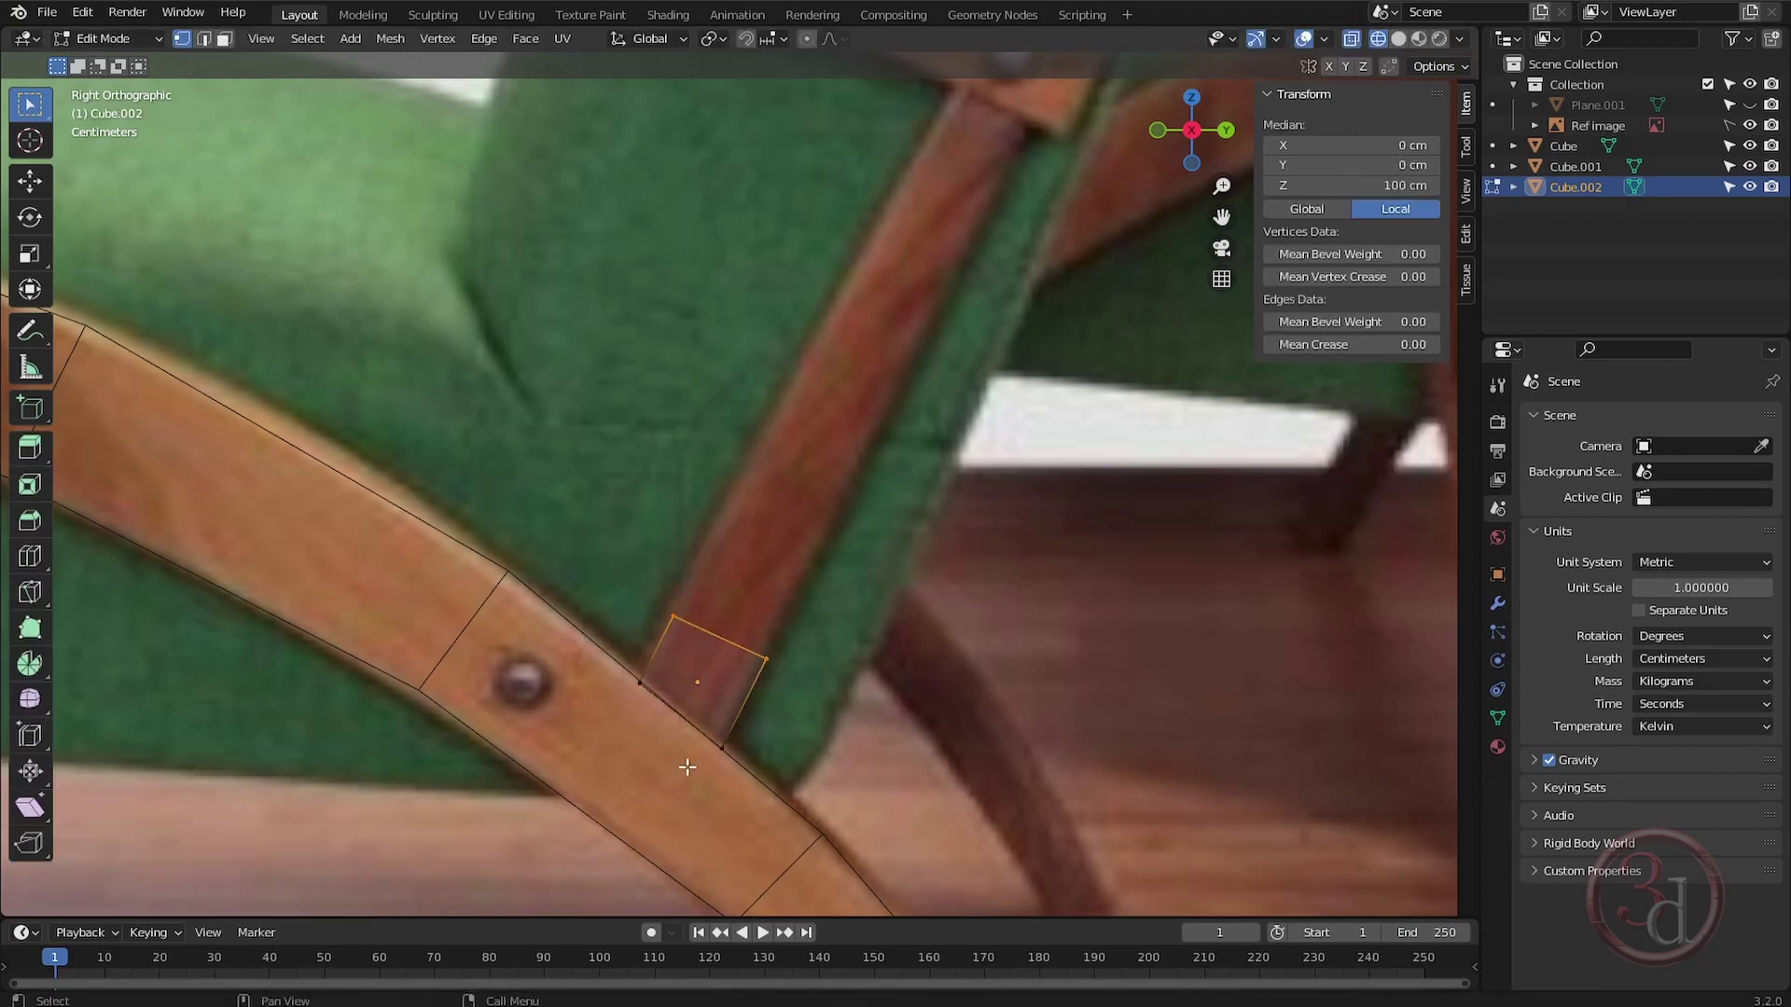
shift+middle_drag(762, 720, 700, 742)
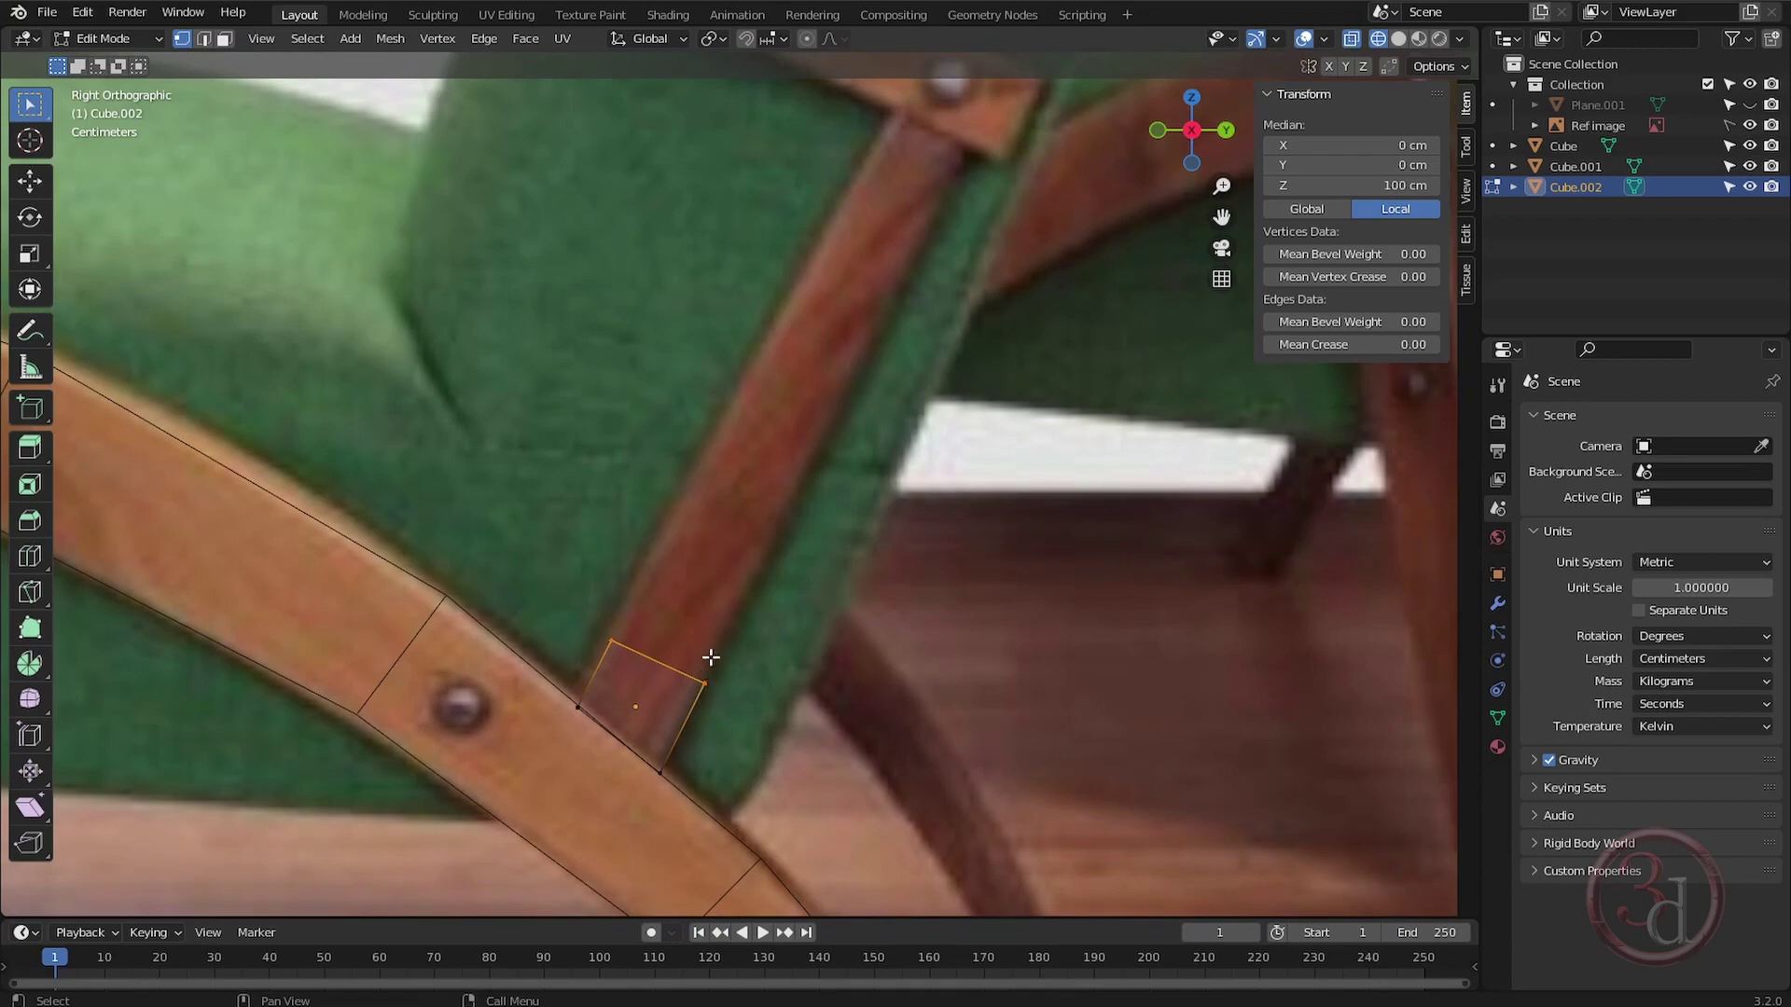
key(g)
click(914, 265)
key(Tab)
Delete the spare large Cube.001 and return to the Right side view.
scroll(793, 488, down, 5)
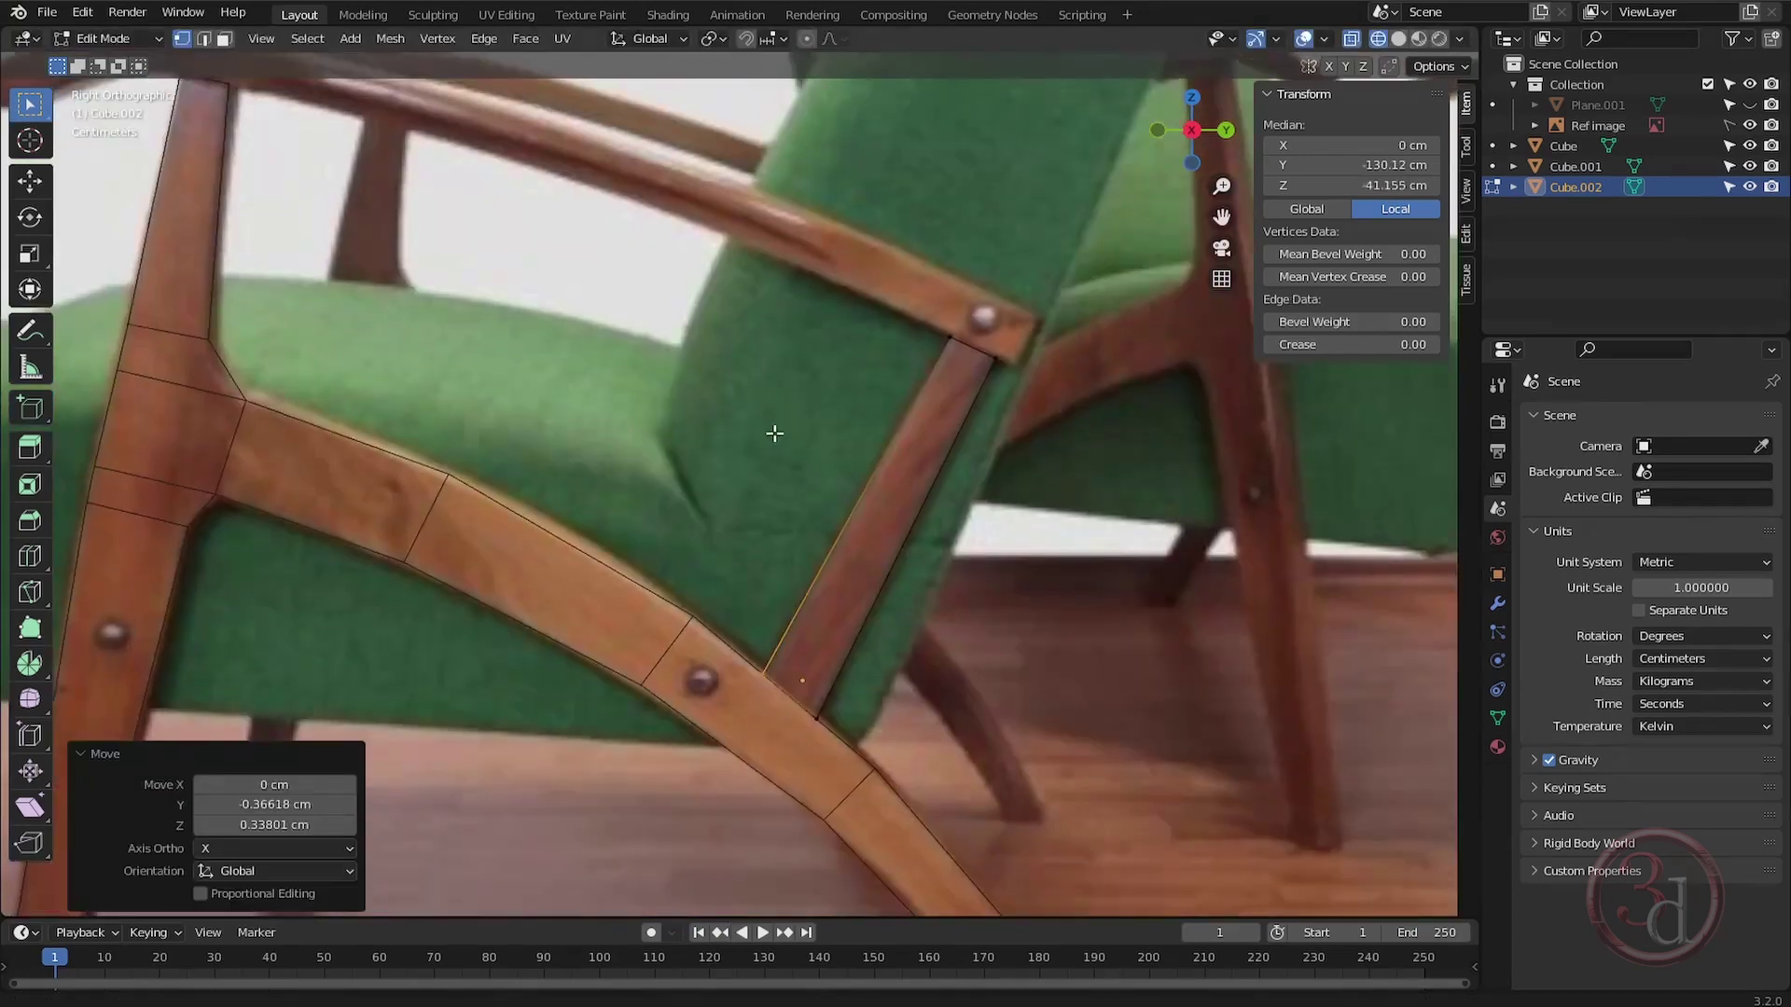
scroll(966, 485, down, 3)
middle_drag(827, 427, 591, 711)
key(Delete)
key(shift+z)
key(KP_3)
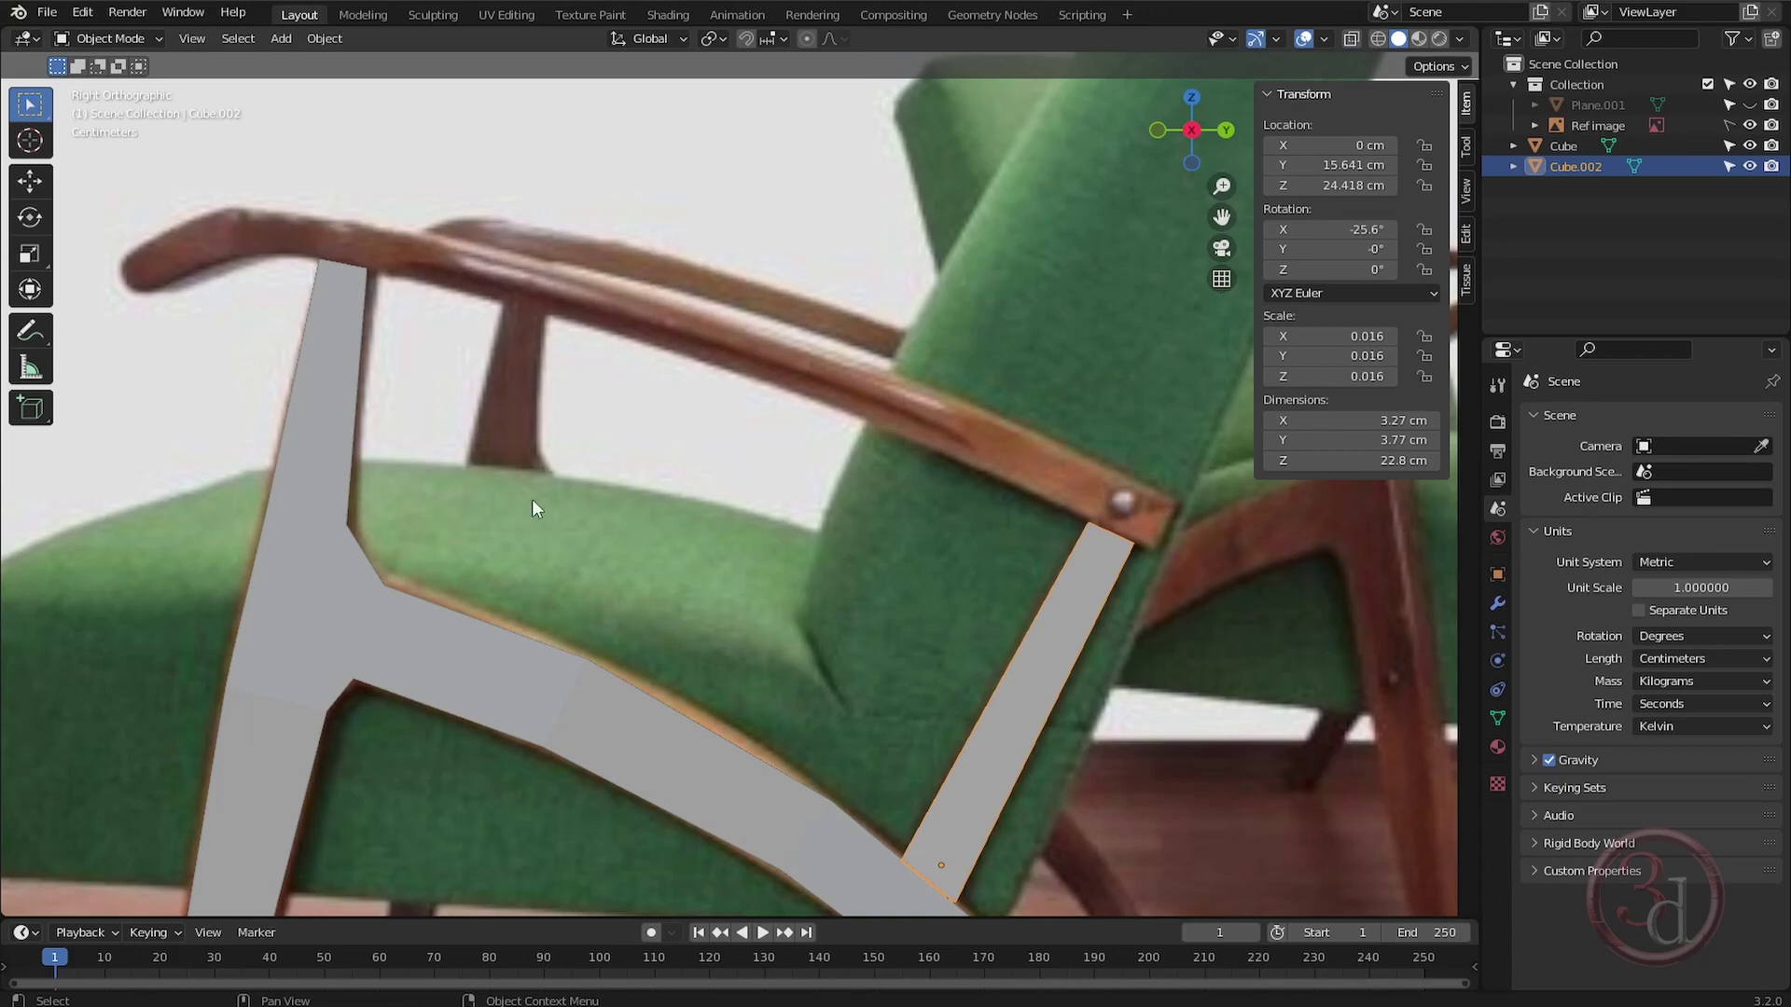
shift+middle_drag(634, 630, 595, 522)
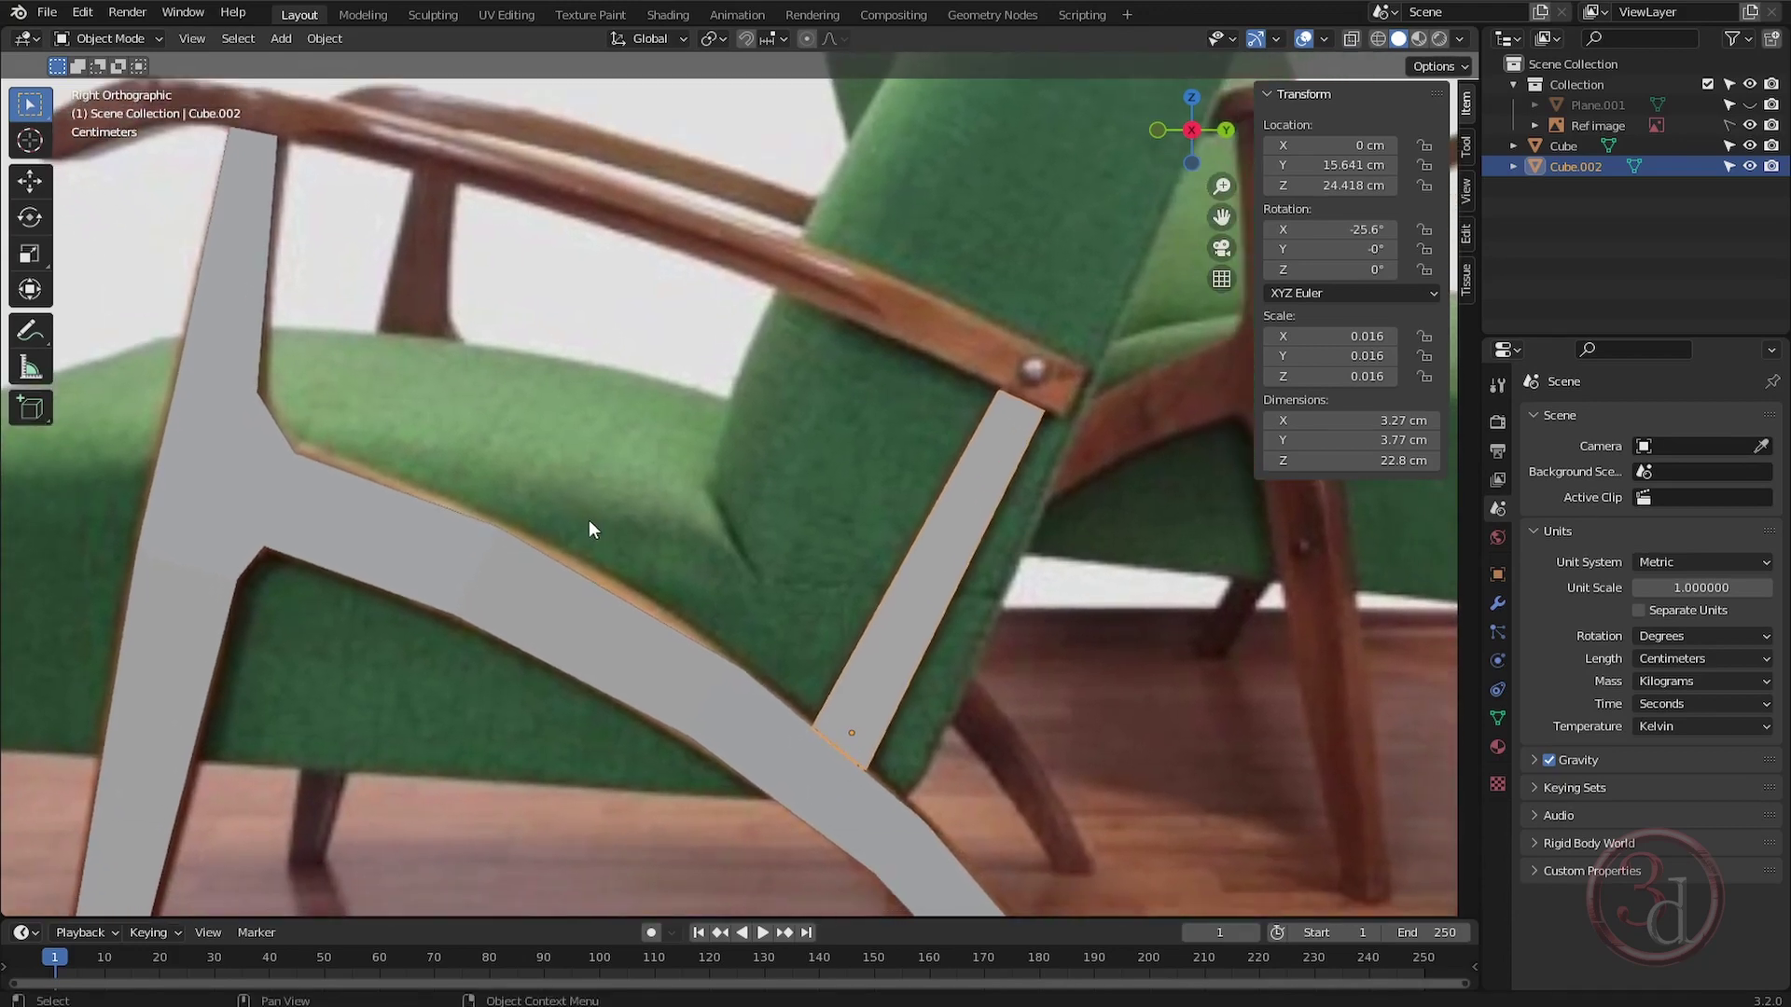
Add a new cube and shrink it to a small size.
key(shift+a)
mouse_move(528, 501)
click(618, 512)
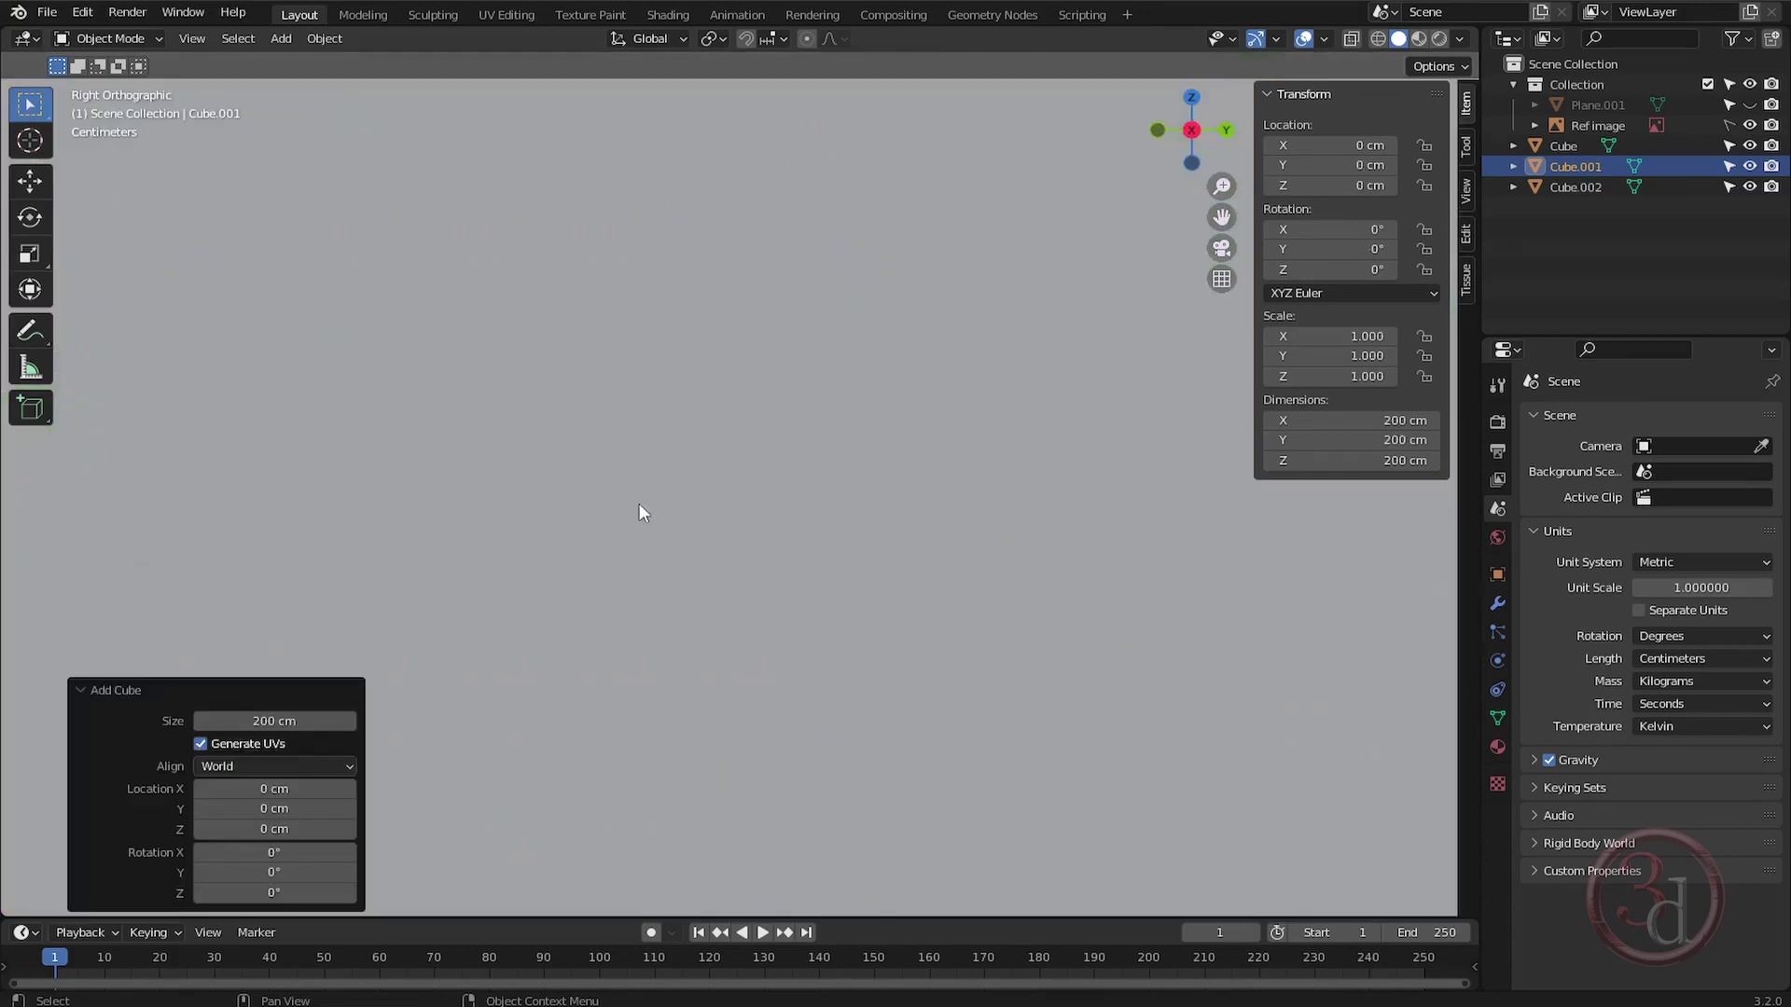
scroll(679, 446, down, 3)
key(s)
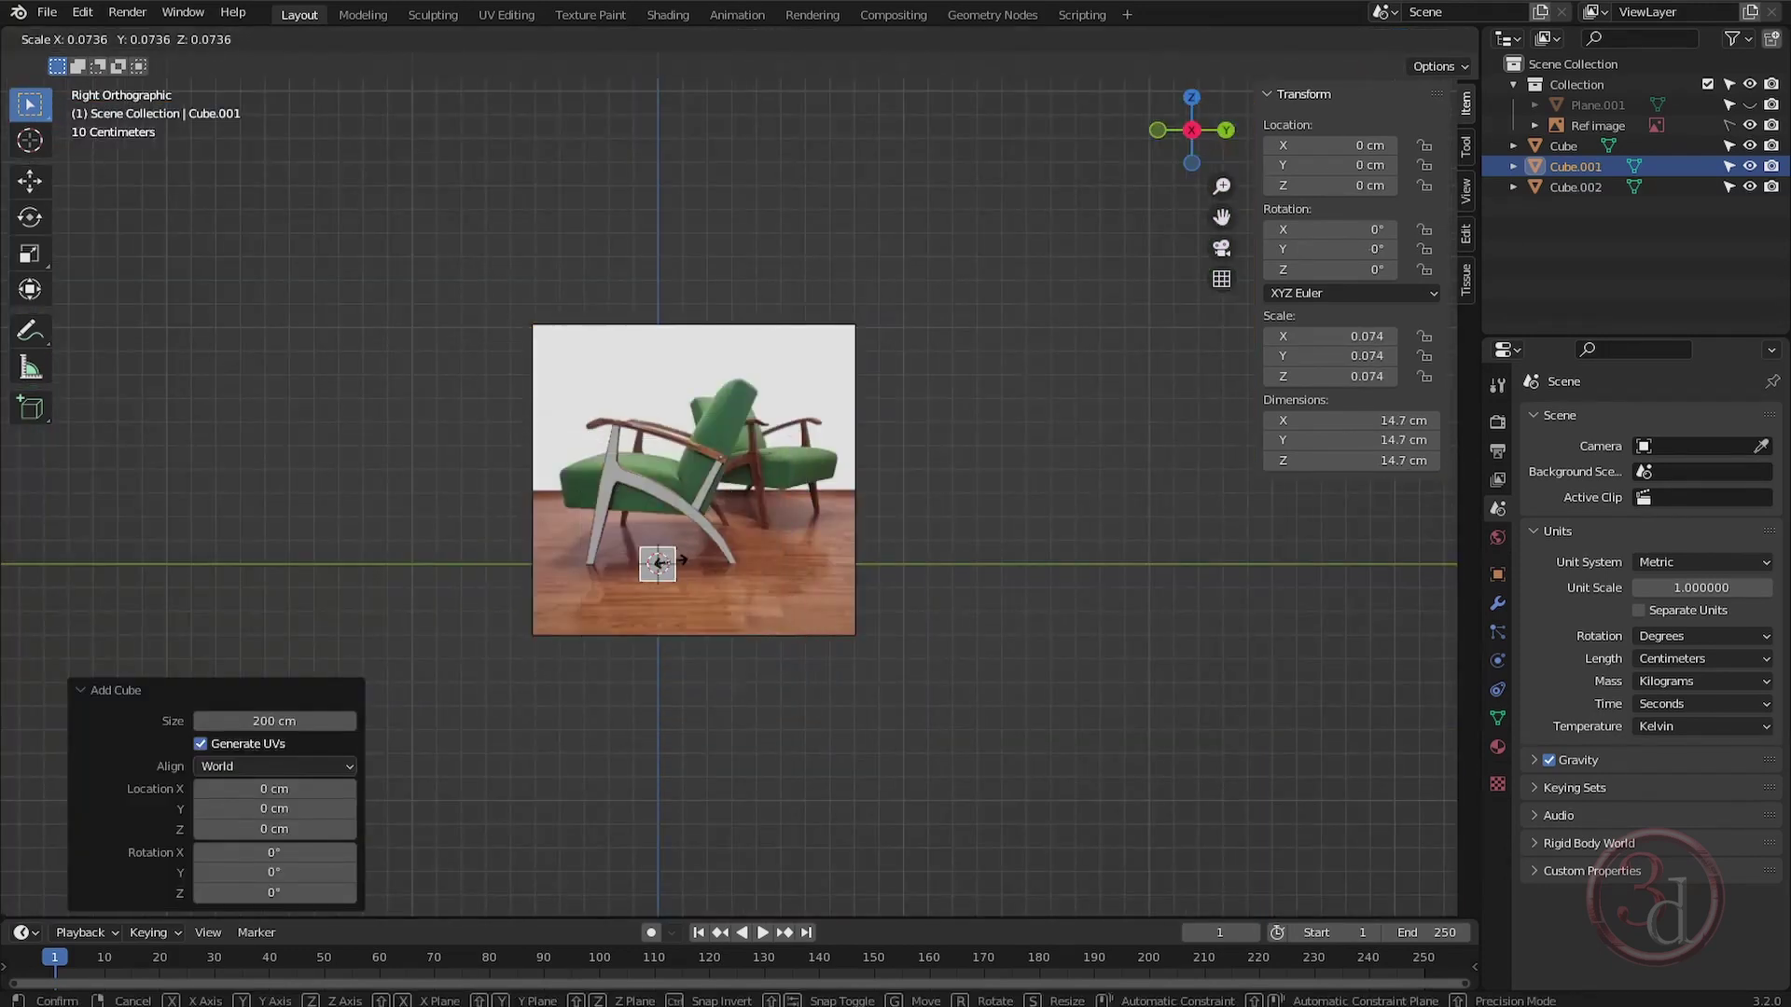
click(674, 569)
Move the cube to the armrest joint, enable X-ray, scale it to about 2.97 cm and tilt it.
key(g)
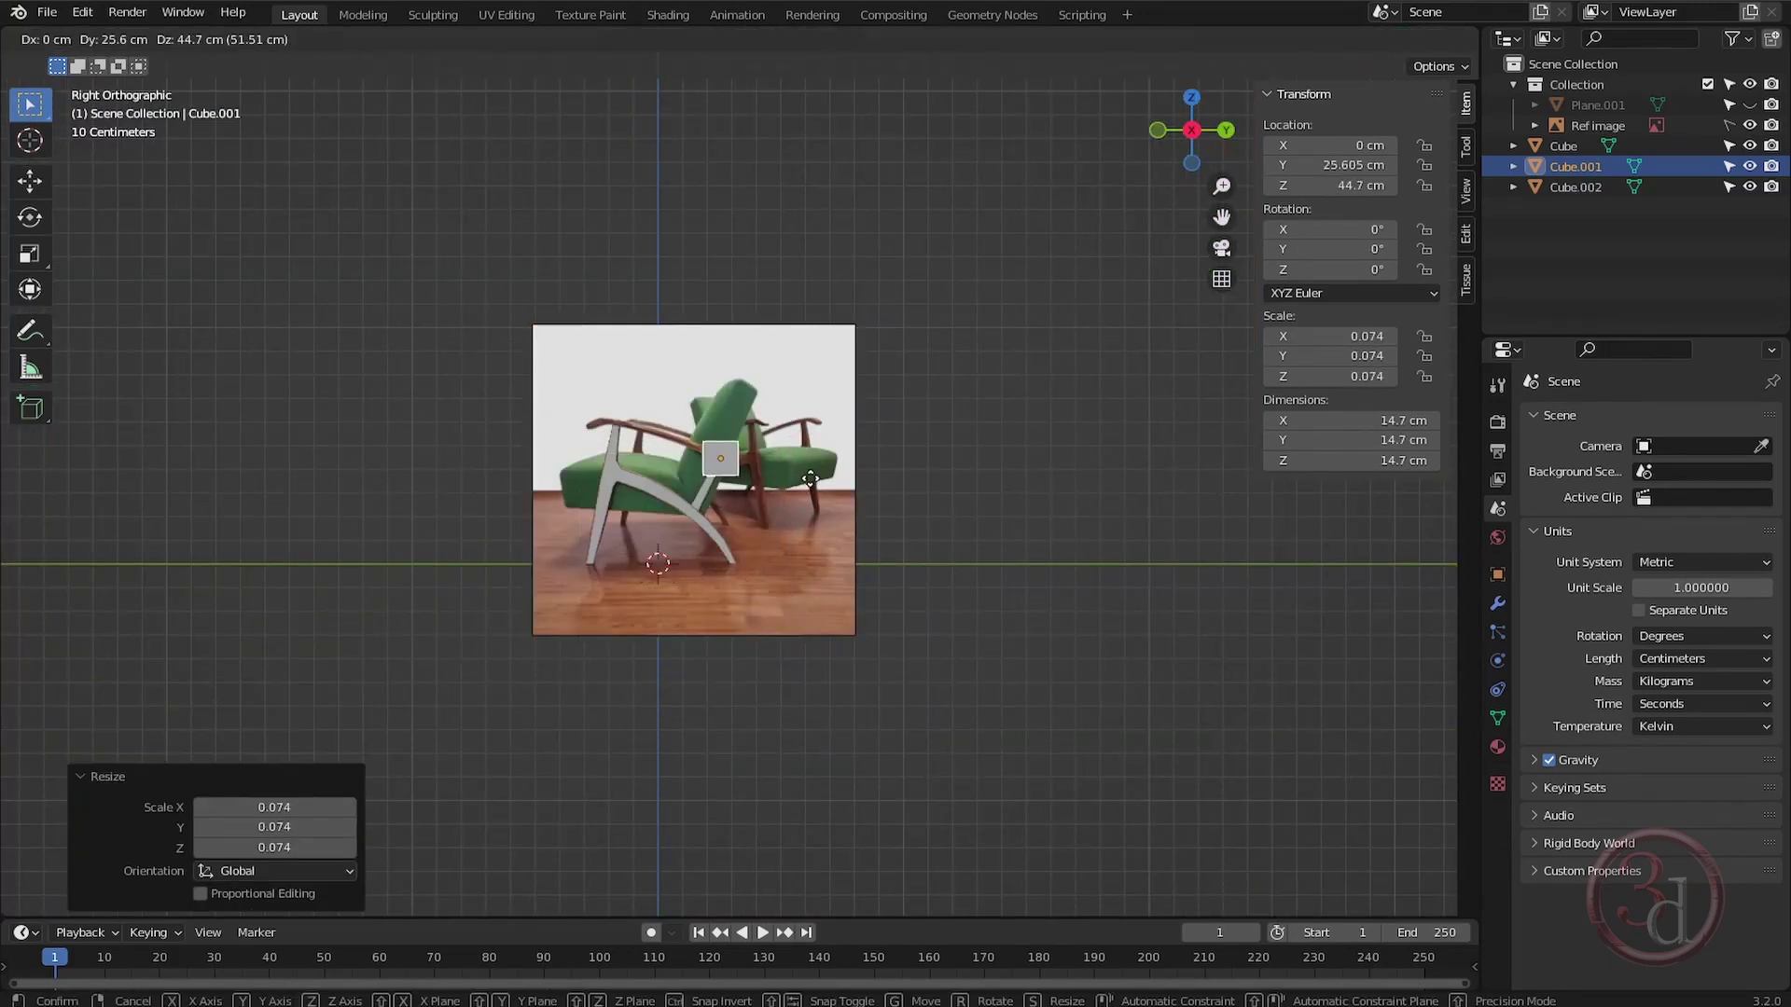
click(725, 478)
scroll(726, 480, up, 1)
key(shift+z)
scroll(728, 456, up, 3)
key(s)
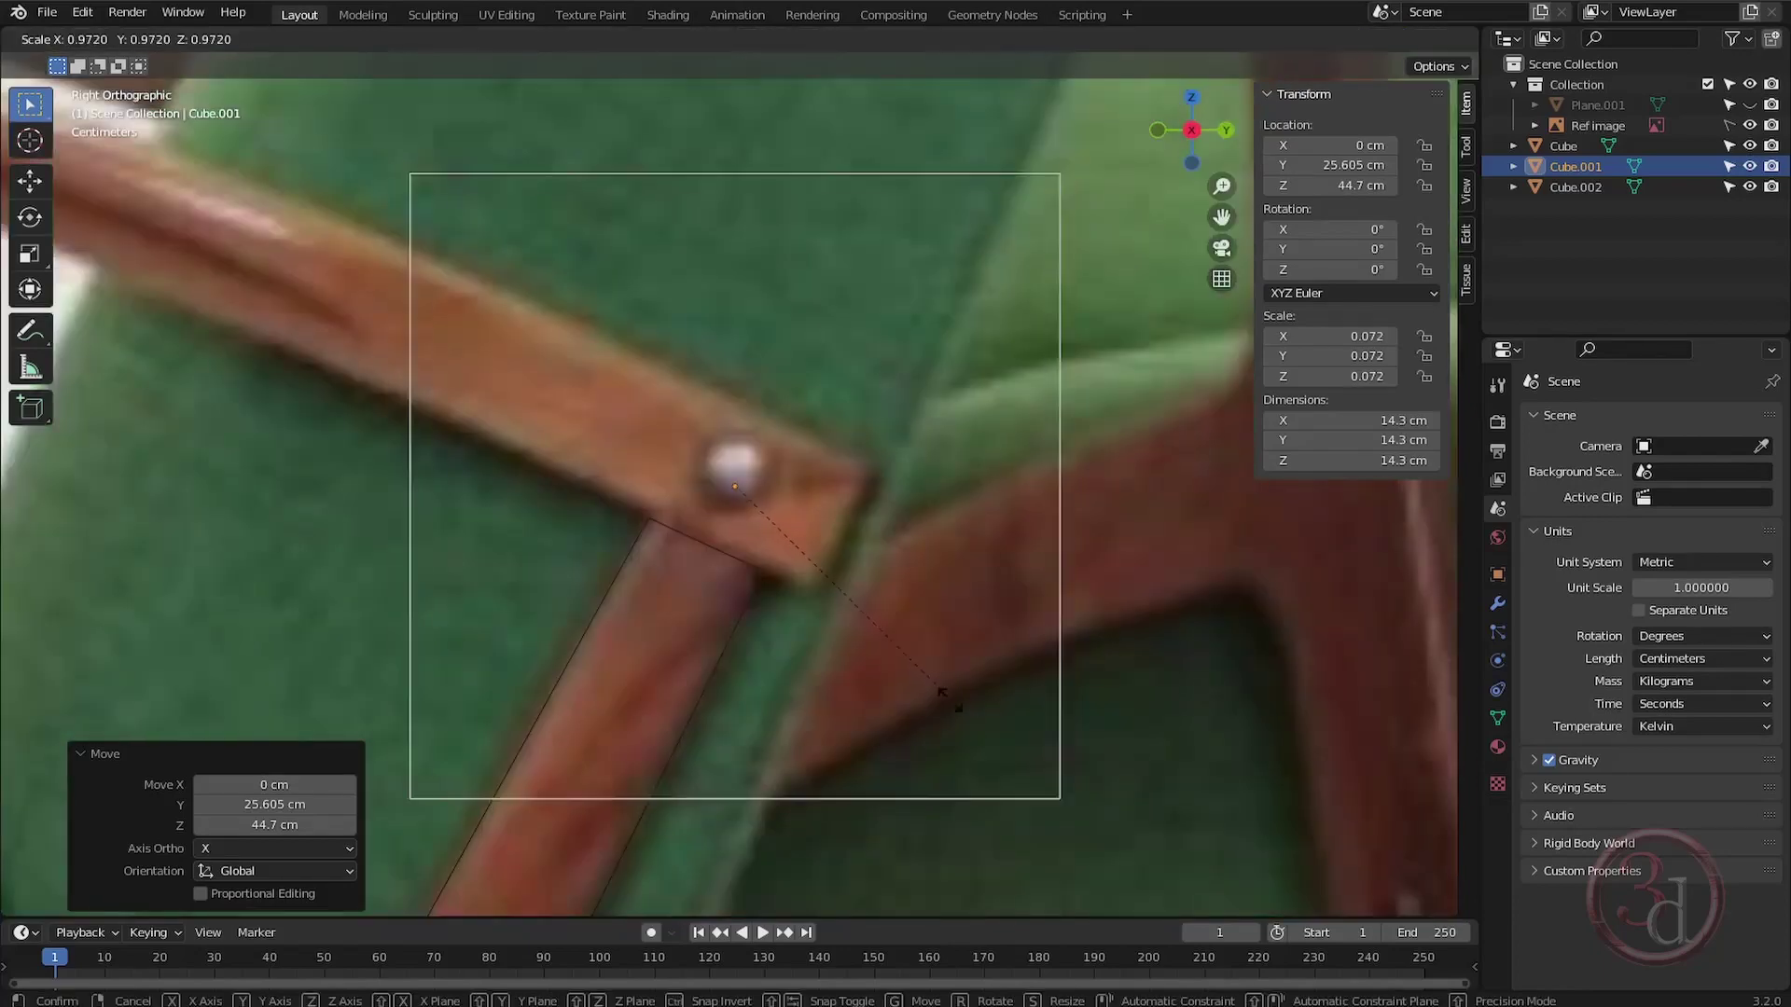
click(791, 536)
key(r)
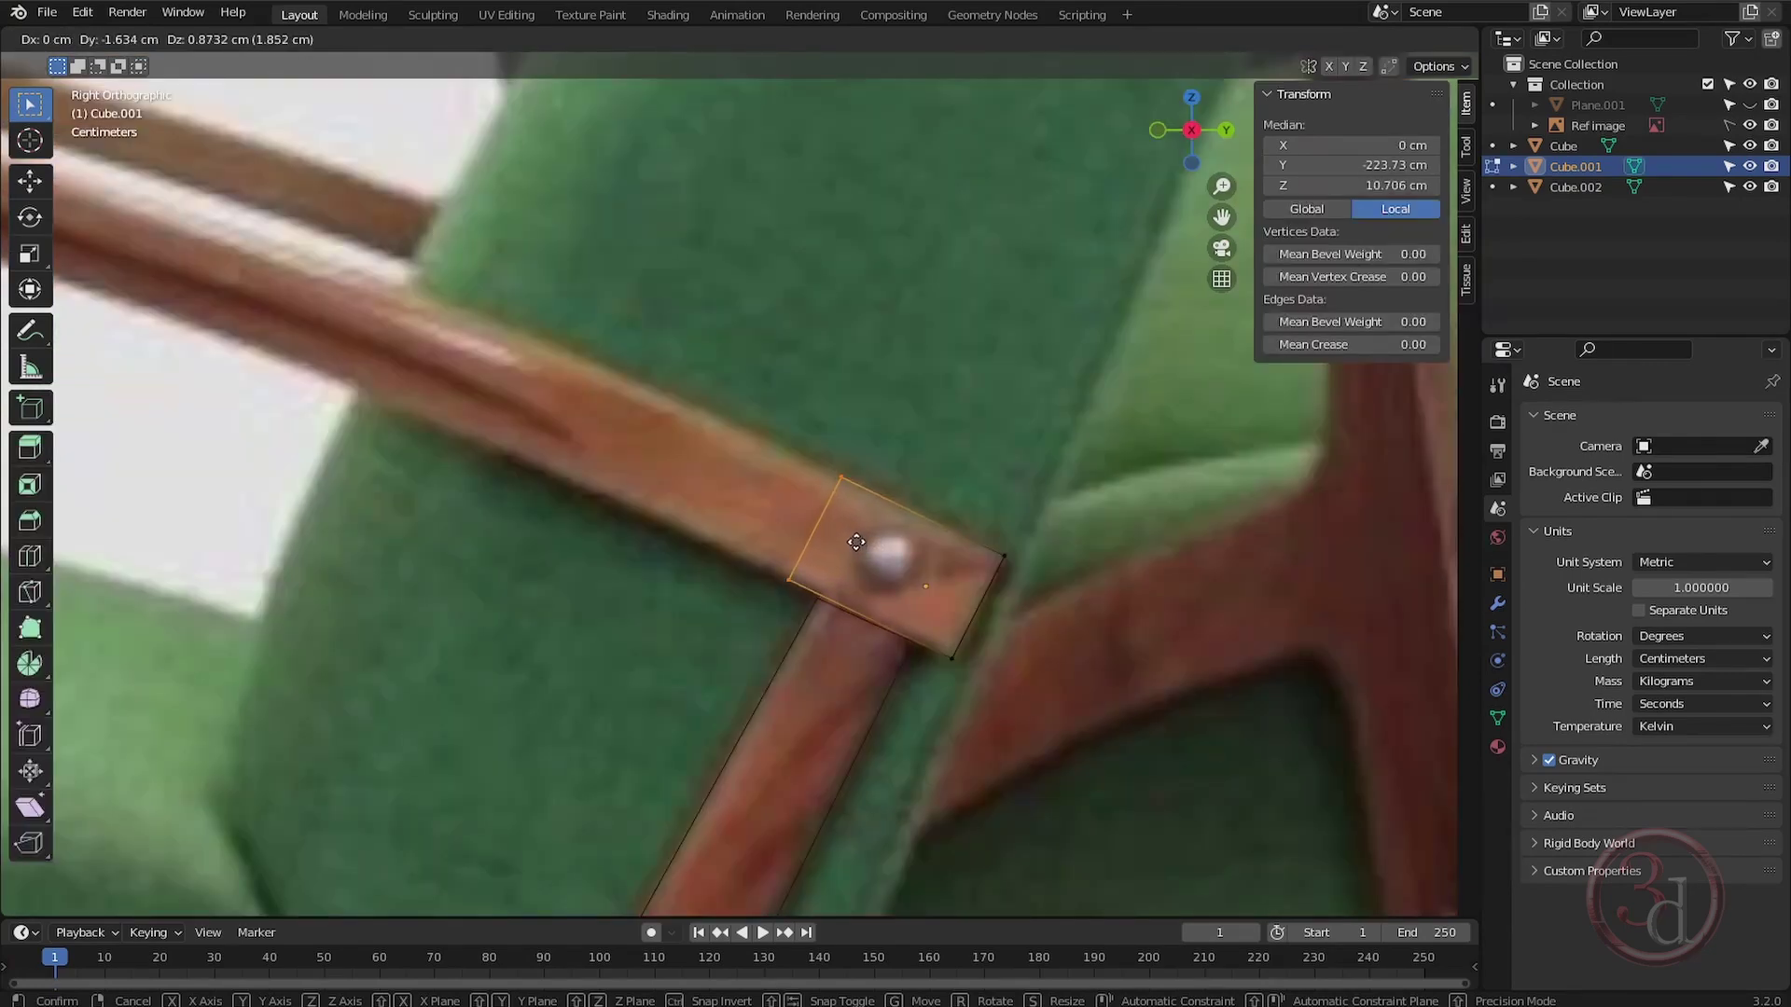
Fix the cube's tilt over the armrest and extrude a first segment, its end face tilted -4.62°.
click(853, 539)
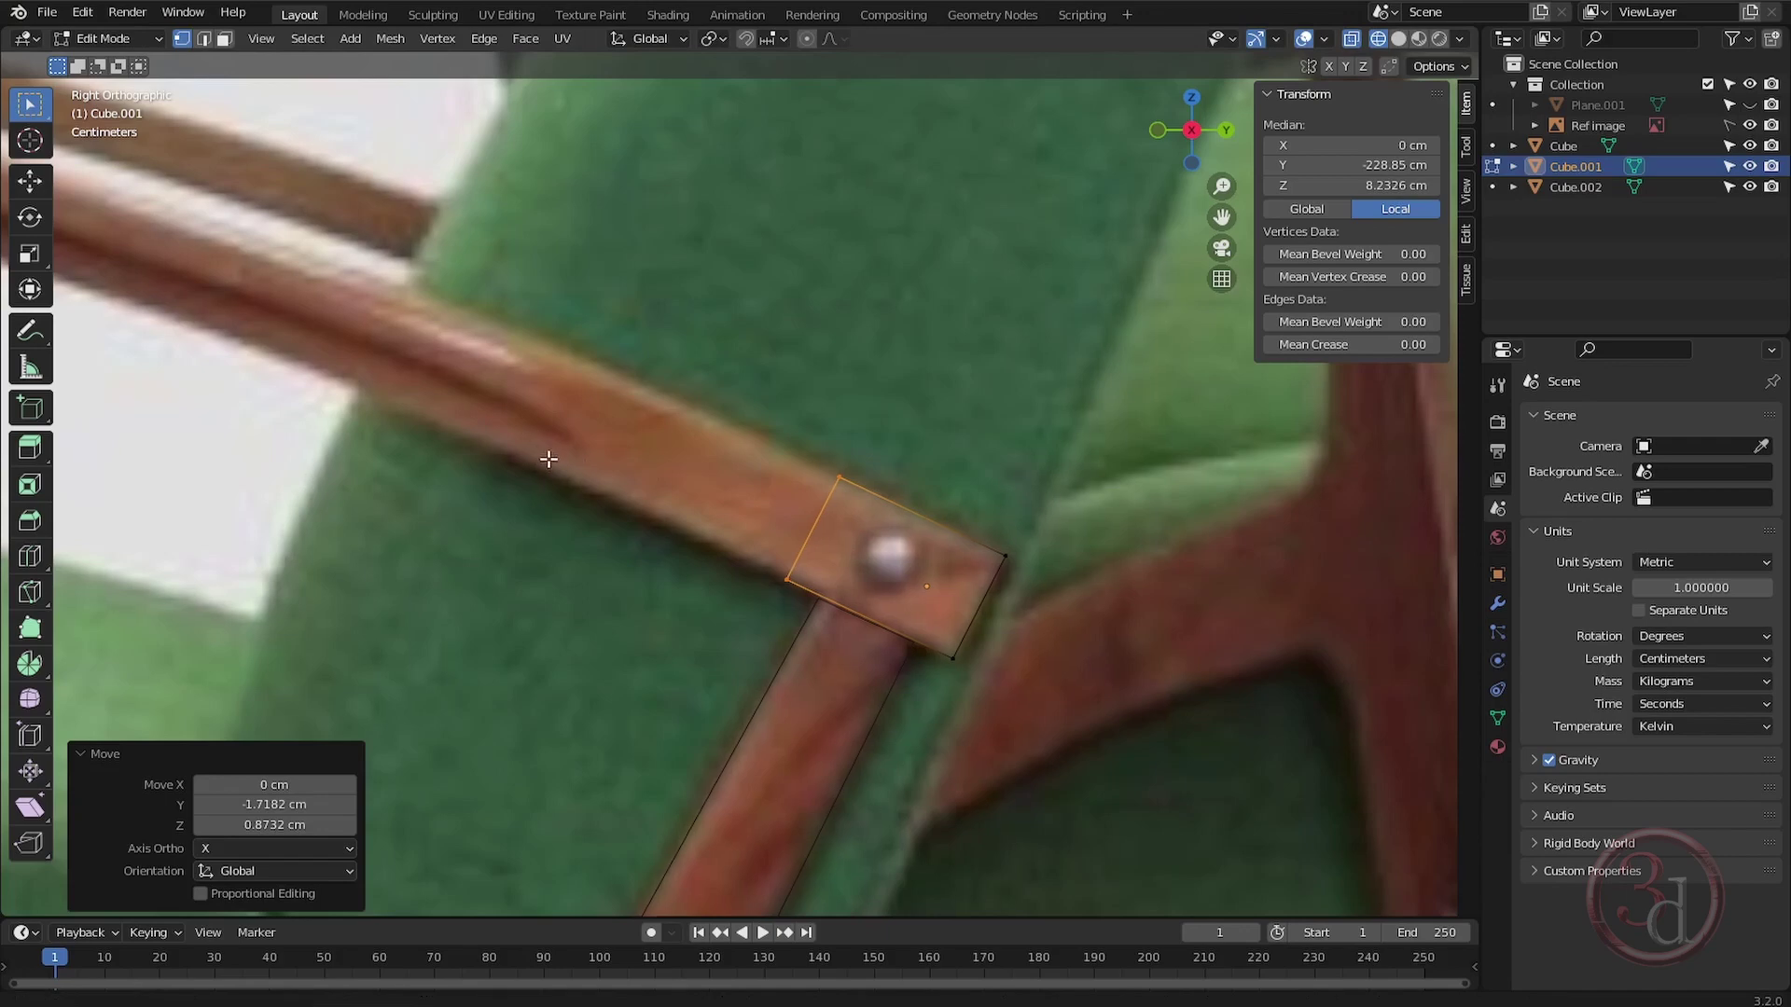
shift+middle_drag(574, 460, 746, 556)
ctrl+right_click(723, 494)
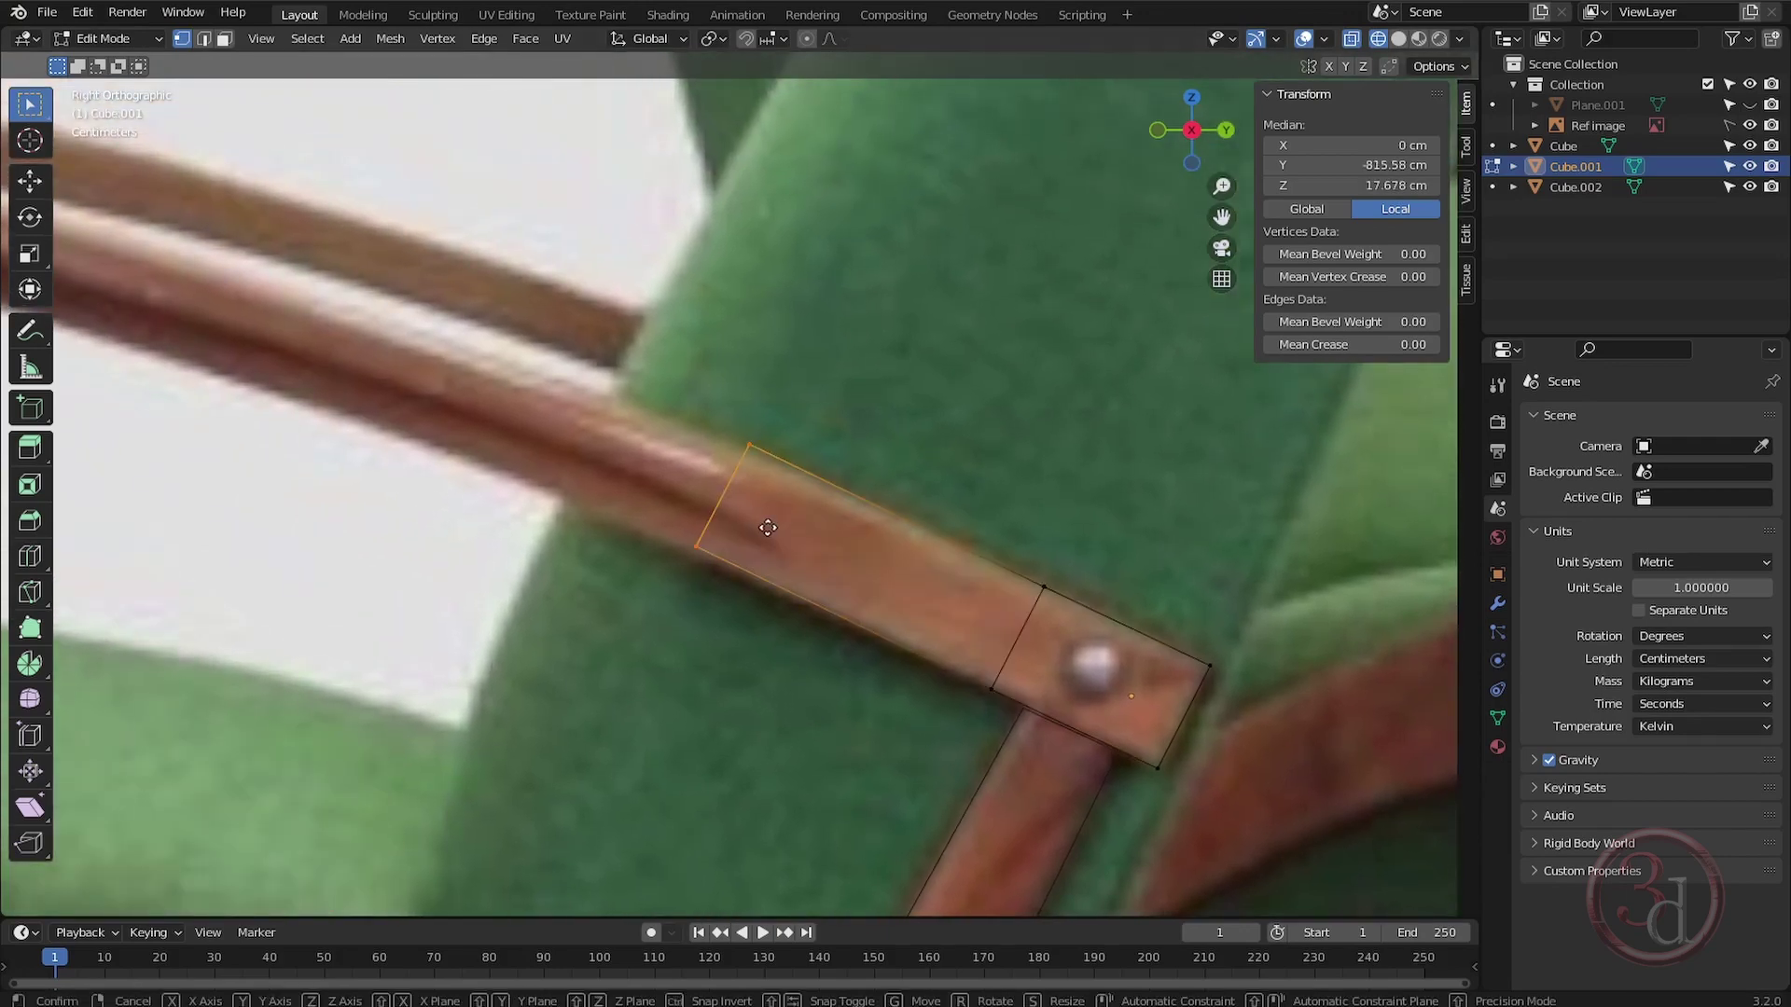
key(g)
click(753, 529)
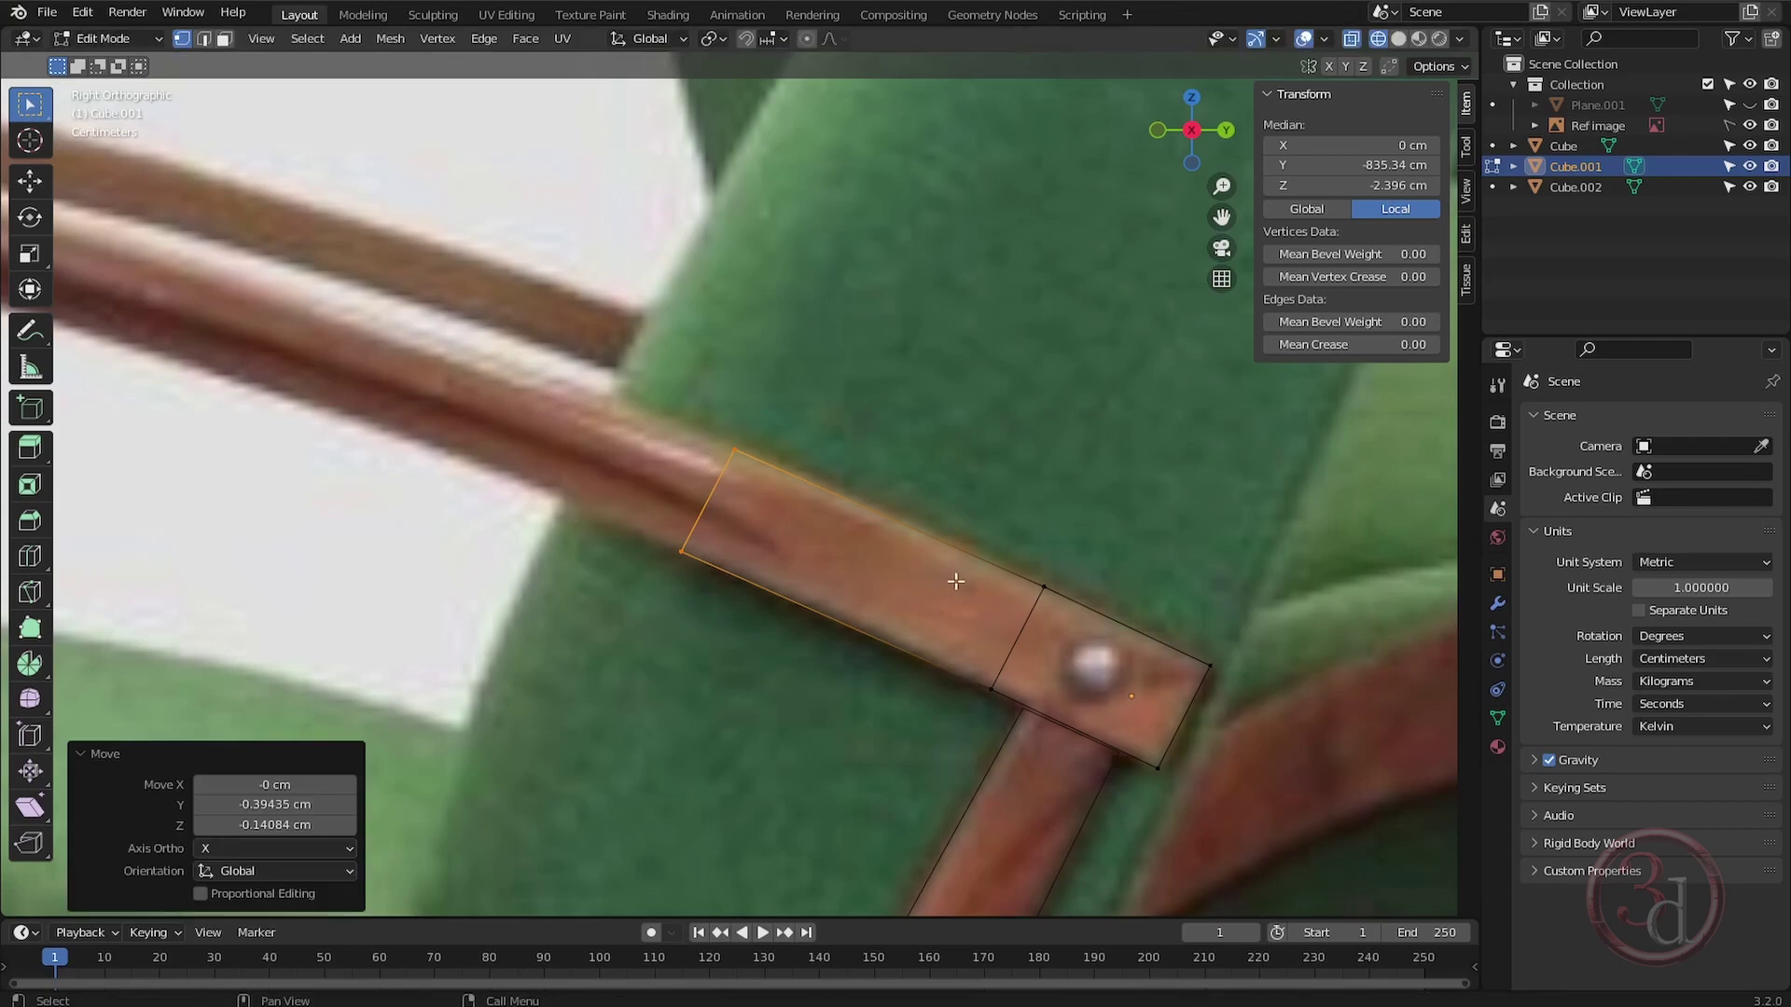
key(r)
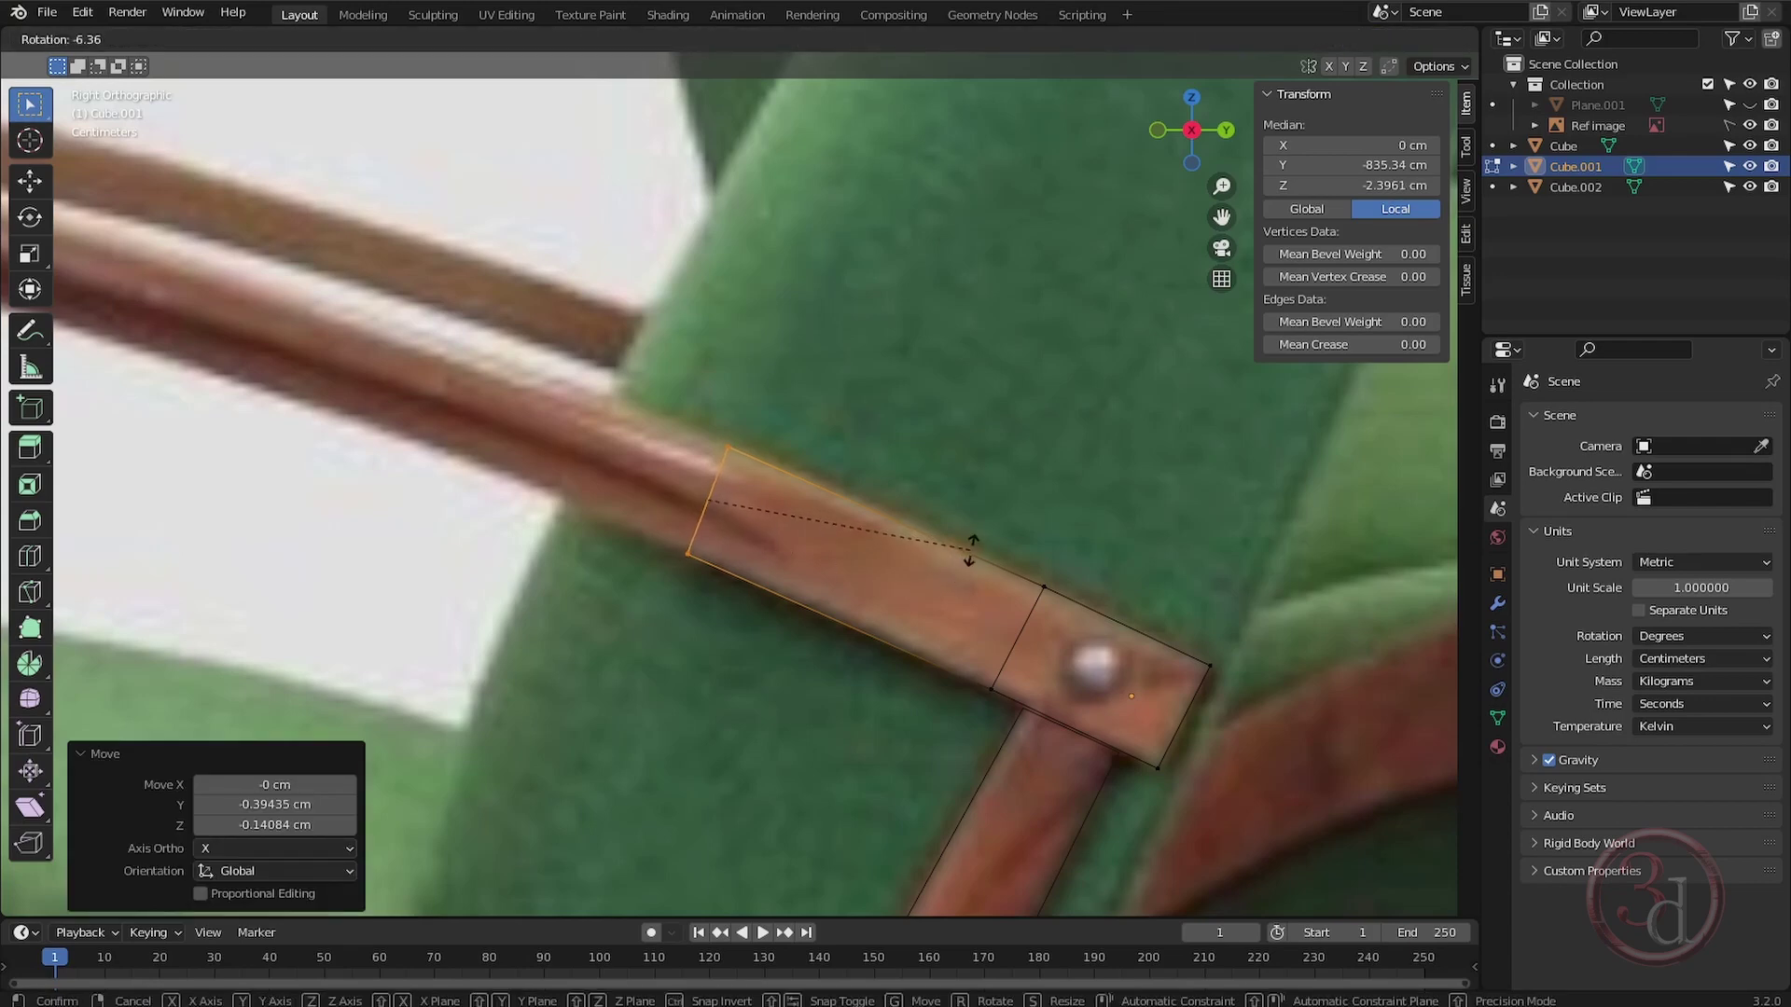
click(974, 556)
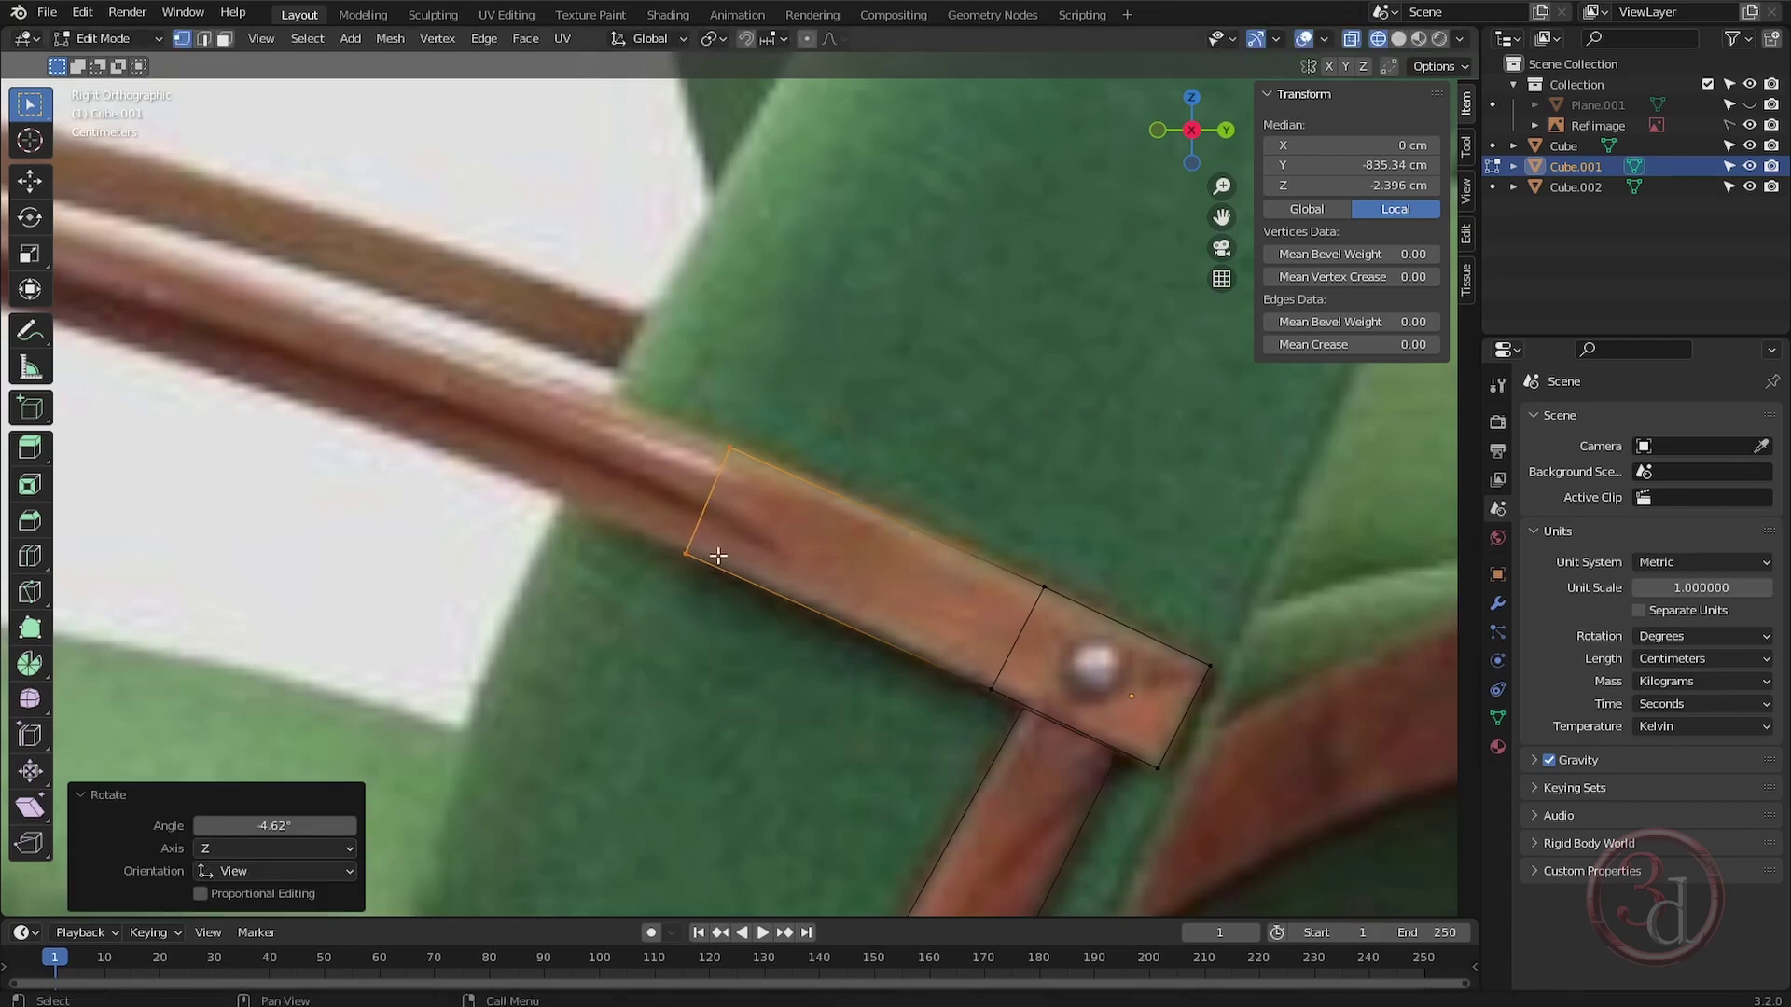
Extrude a second armrest segment, then tilt and nudge its end face into line.
shift+middle_drag(711, 547, 966, 618)
mouse_move(876, 580)
shift+middle_down()
mouse_move(933, 602)
mouse_move(886, 585)
shift+middle_up()
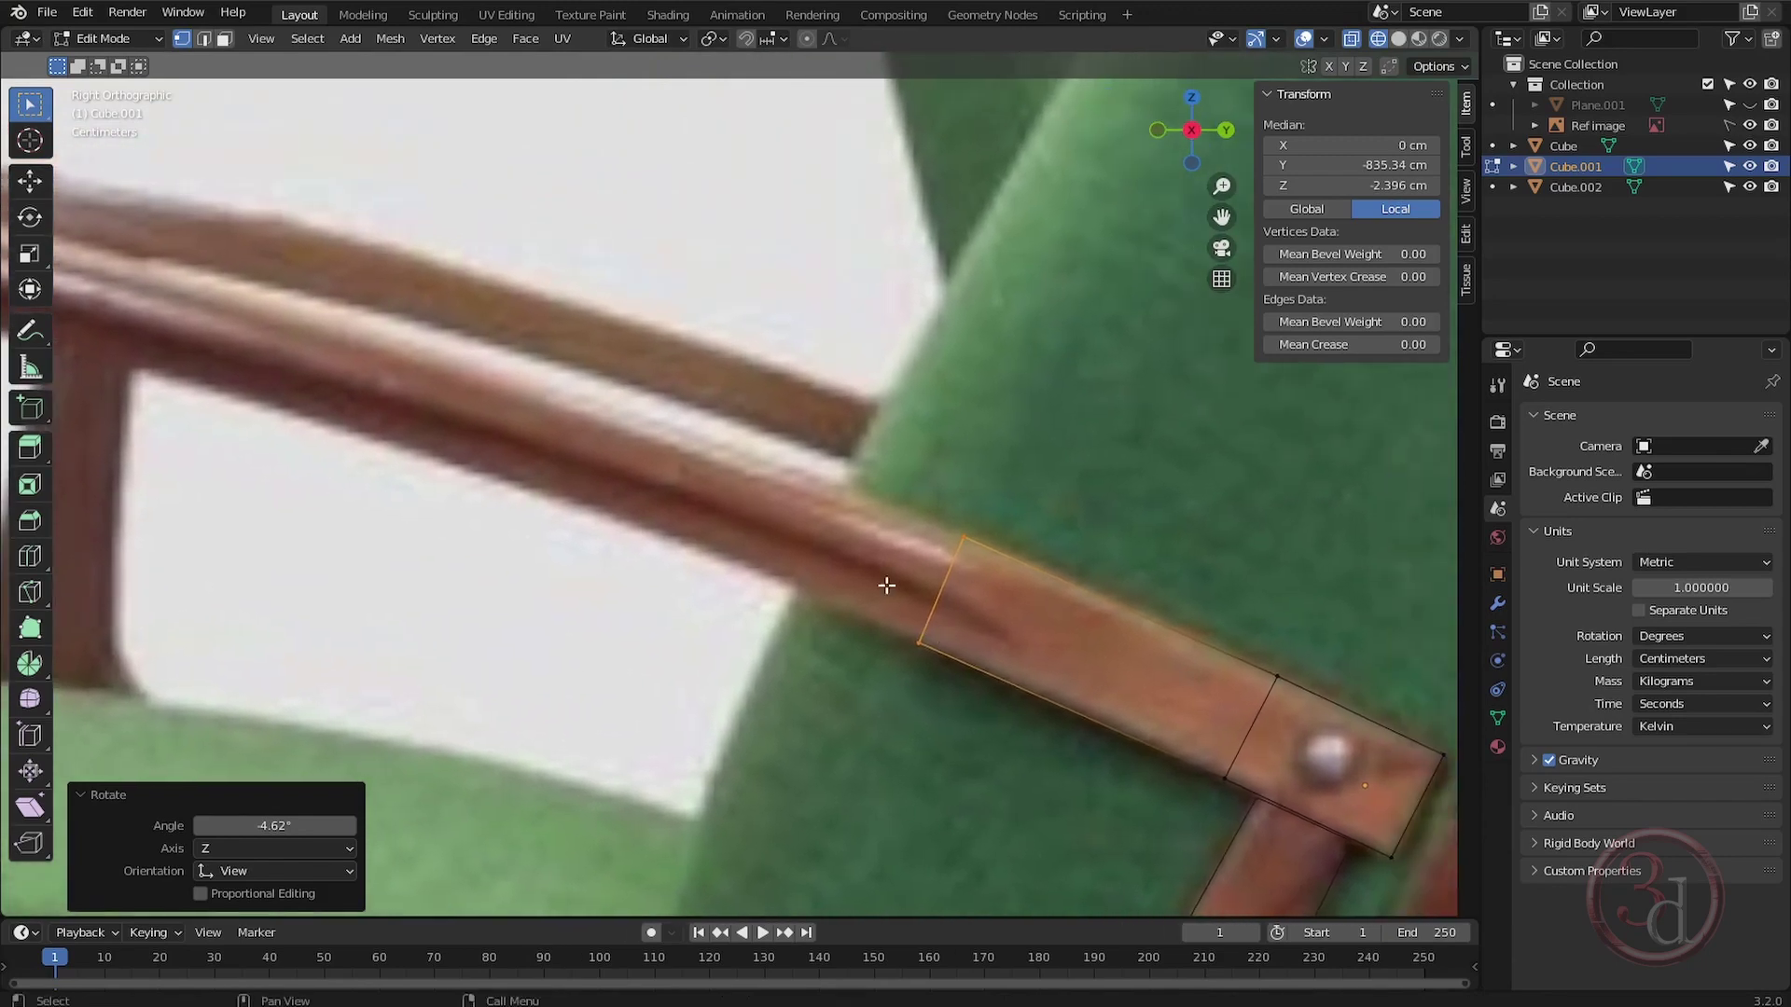
ctrl+right_click(565, 437)
shift+middle_drag(674, 513, 866, 612)
key(r)
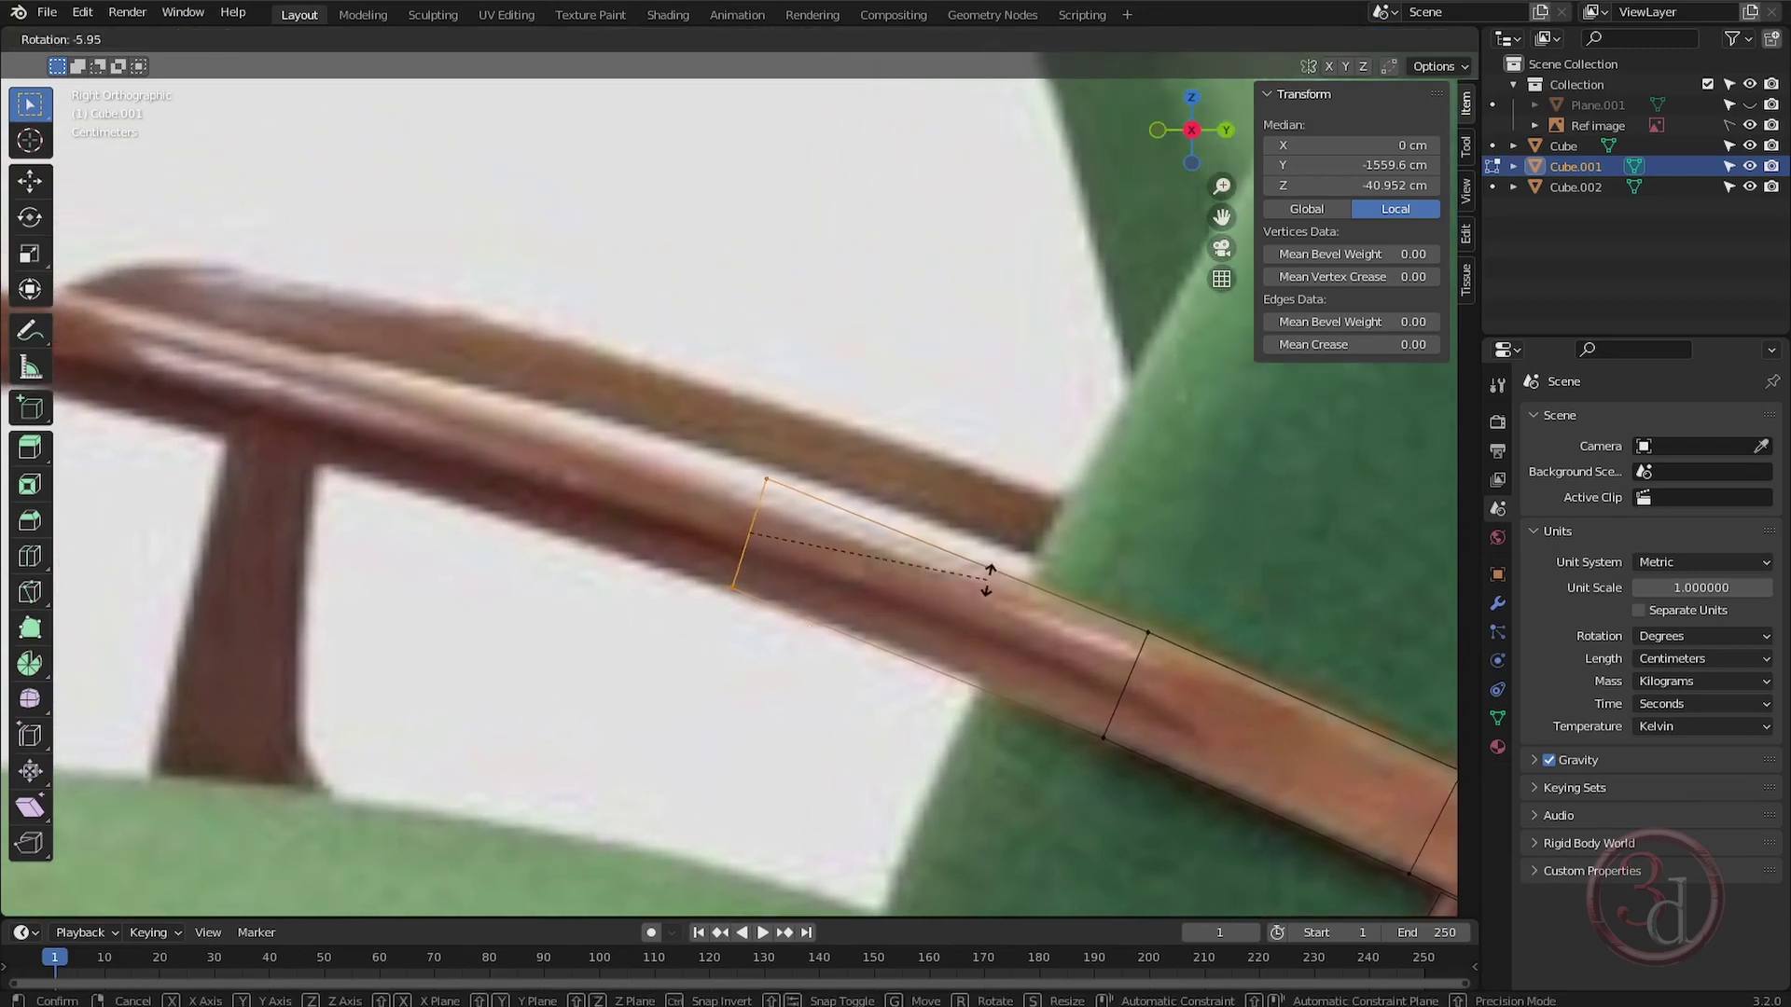
click(911, 568)
key(g)
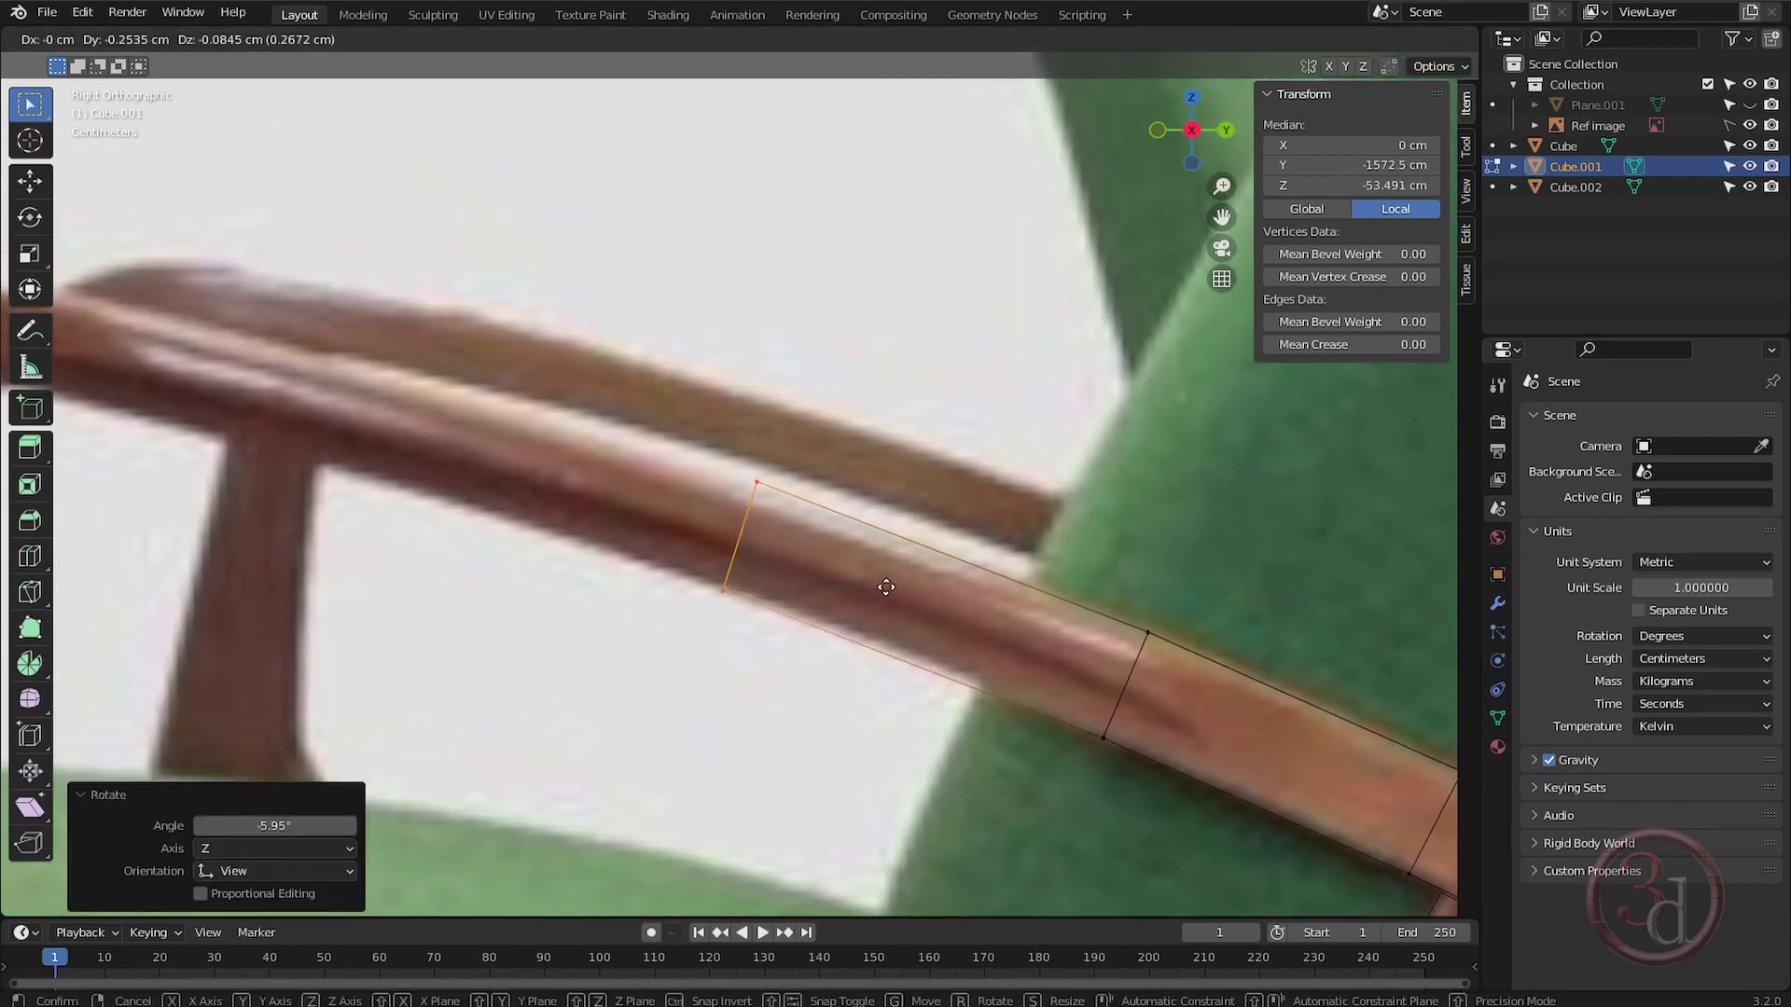
click(888, 586)
Extrude a third segment along the armrest and rotate its end edge to match.
shift+middle_drag(812, 587, 1101, 664)
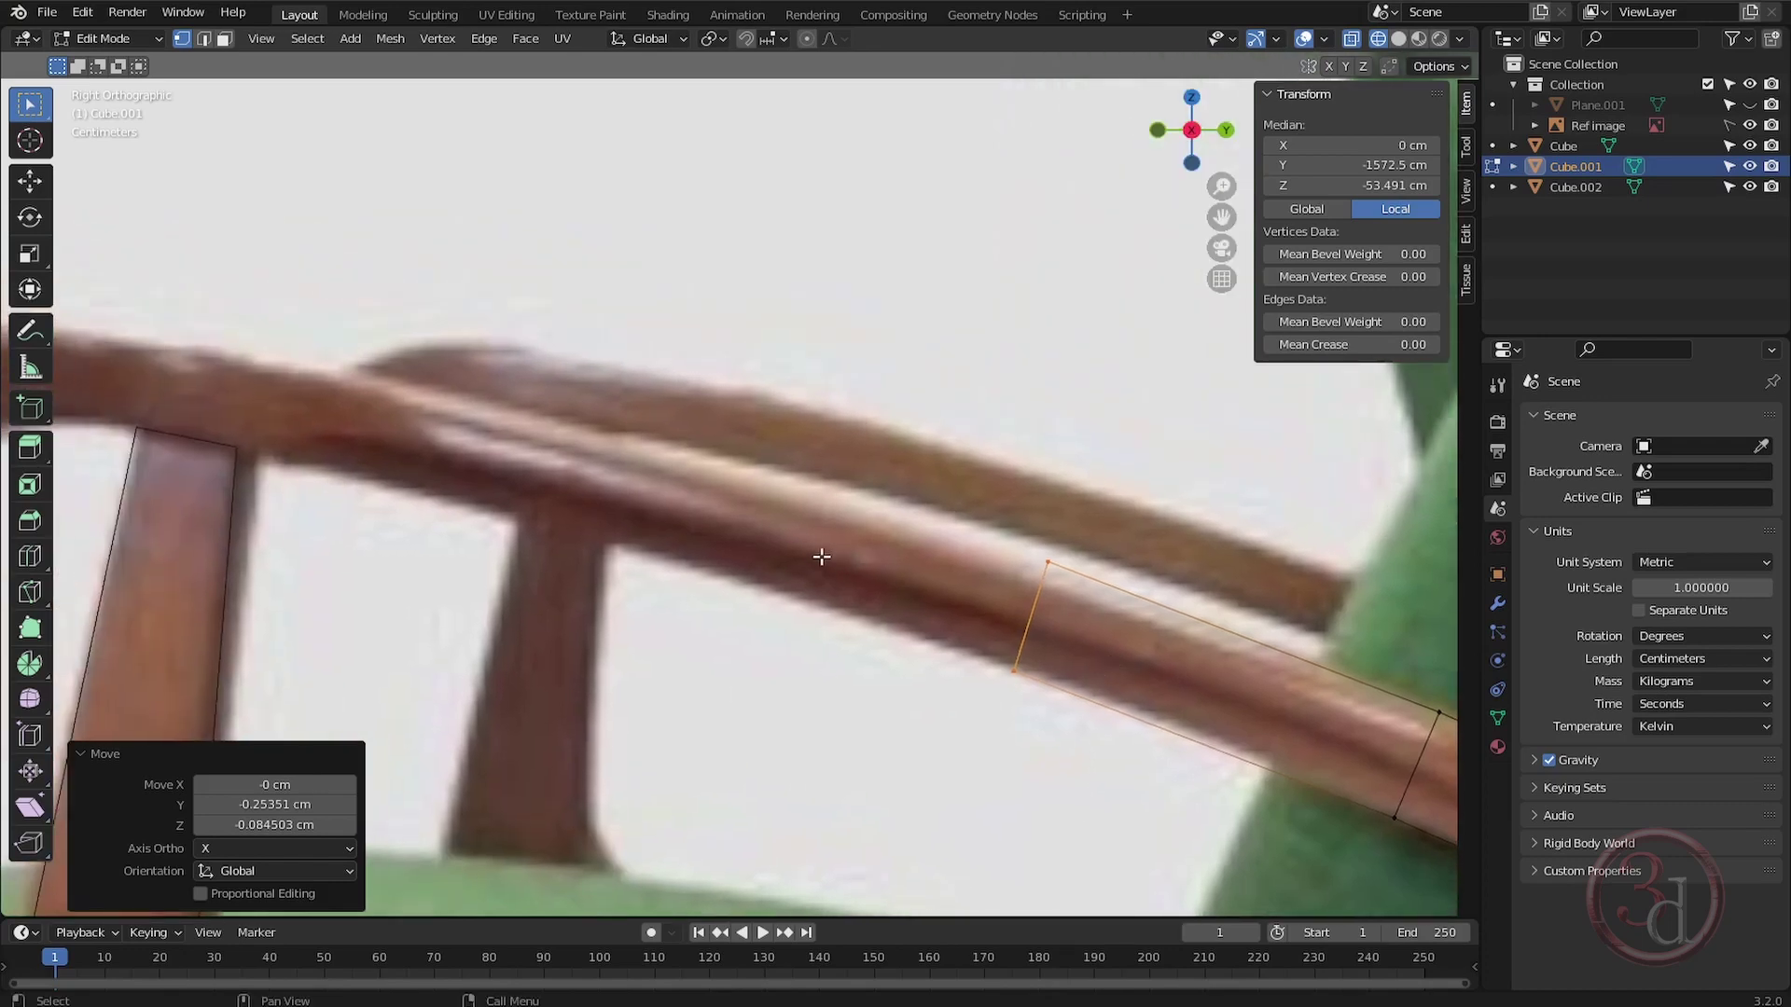
ctrl+right_click(643, 496)
shift+middle_drag(731, 601, 856, 657)
key(r)
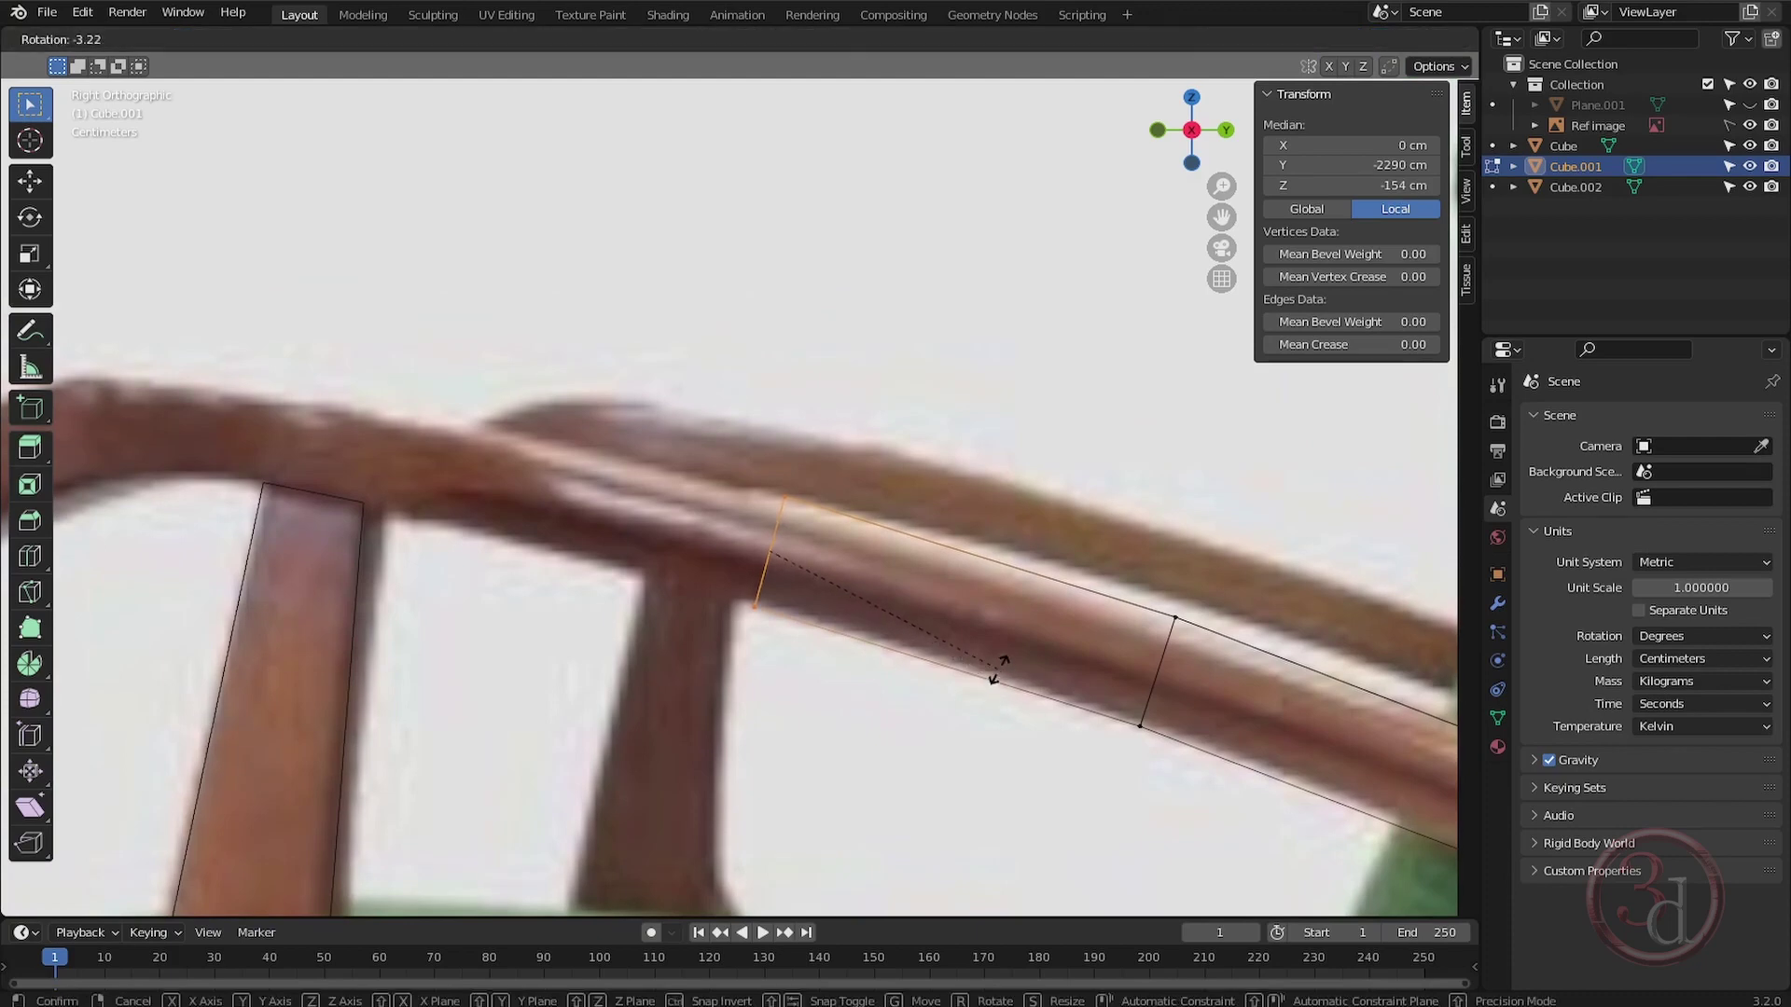
click(995, 652)
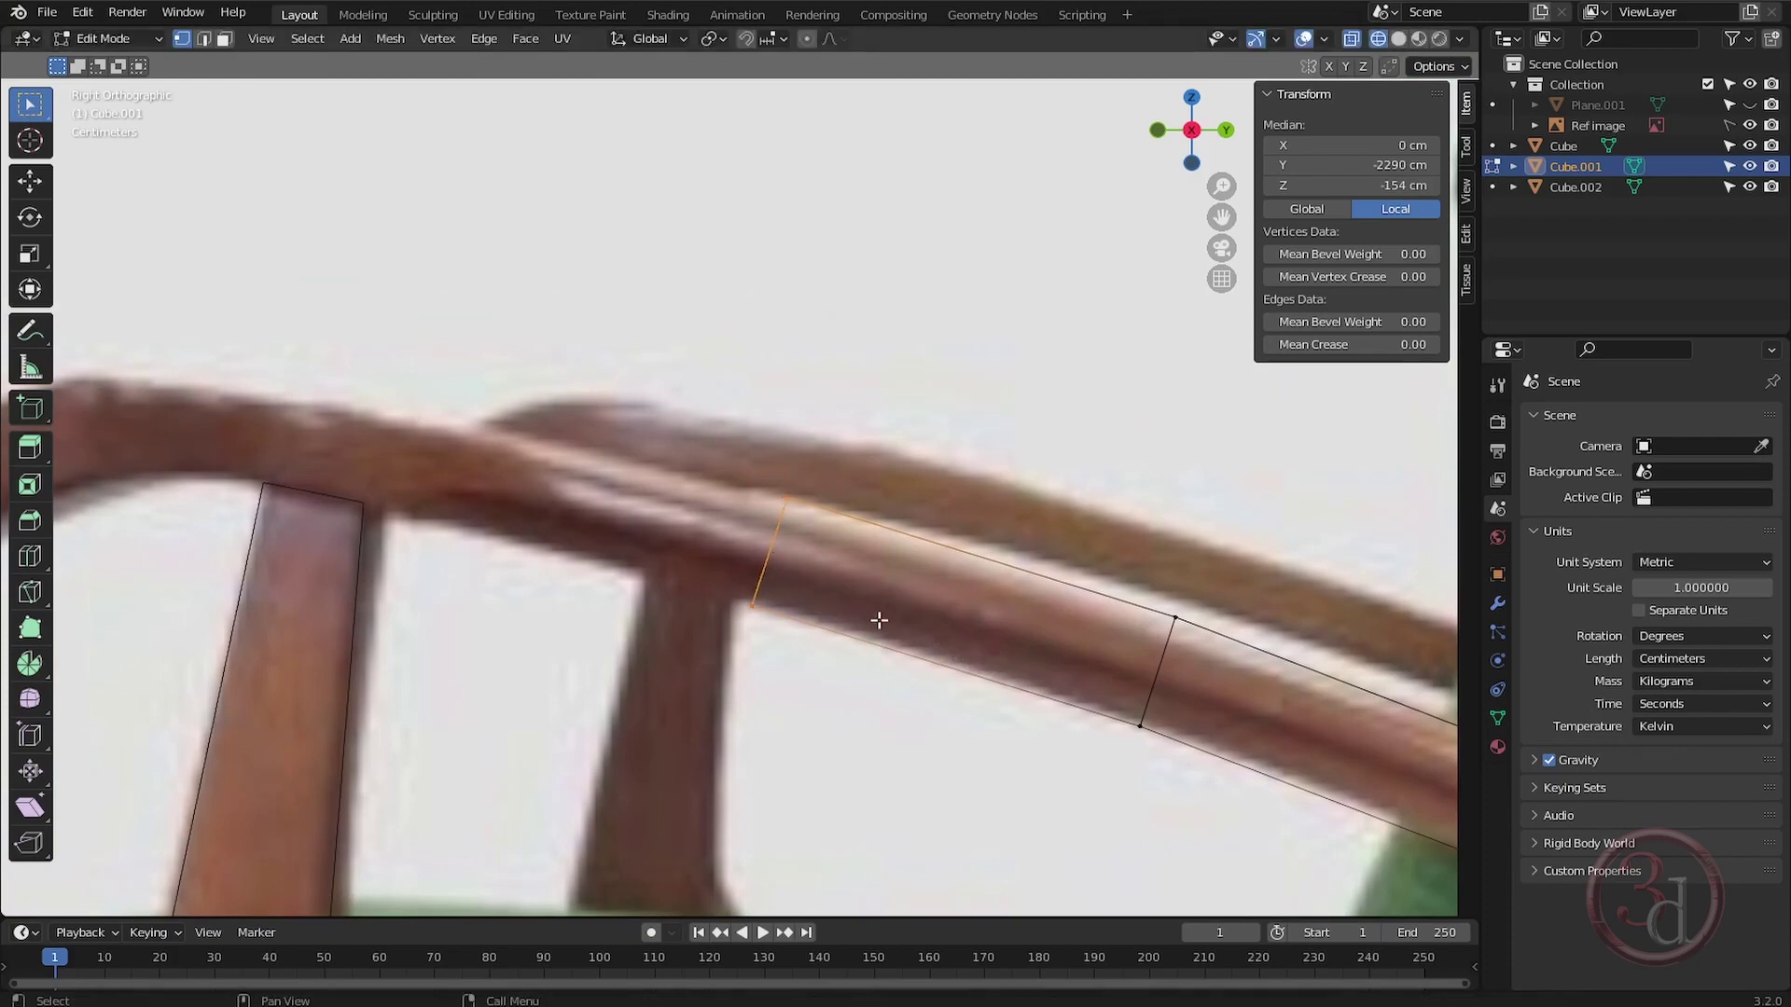
key(r)
click(995, 653)
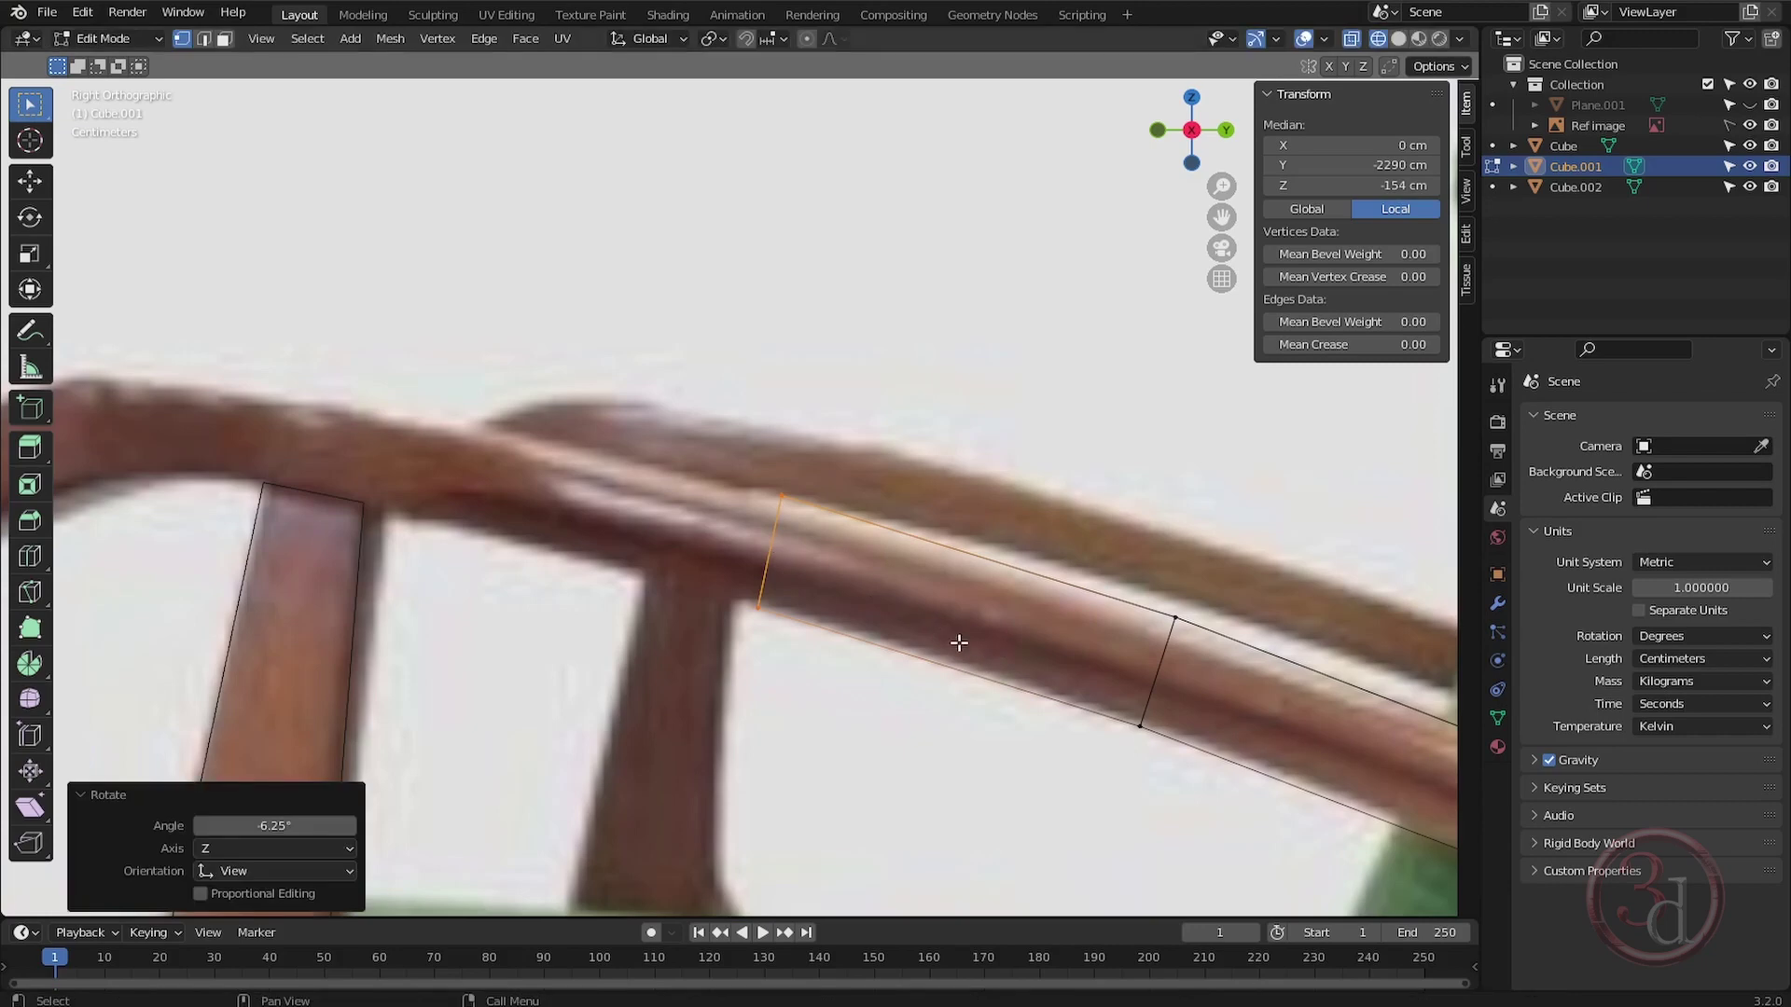
Extrude a segment up to the armrest's bend, tilting its end edge -5.35°.
shift+middle_drag(947, 631, 1103, 647)
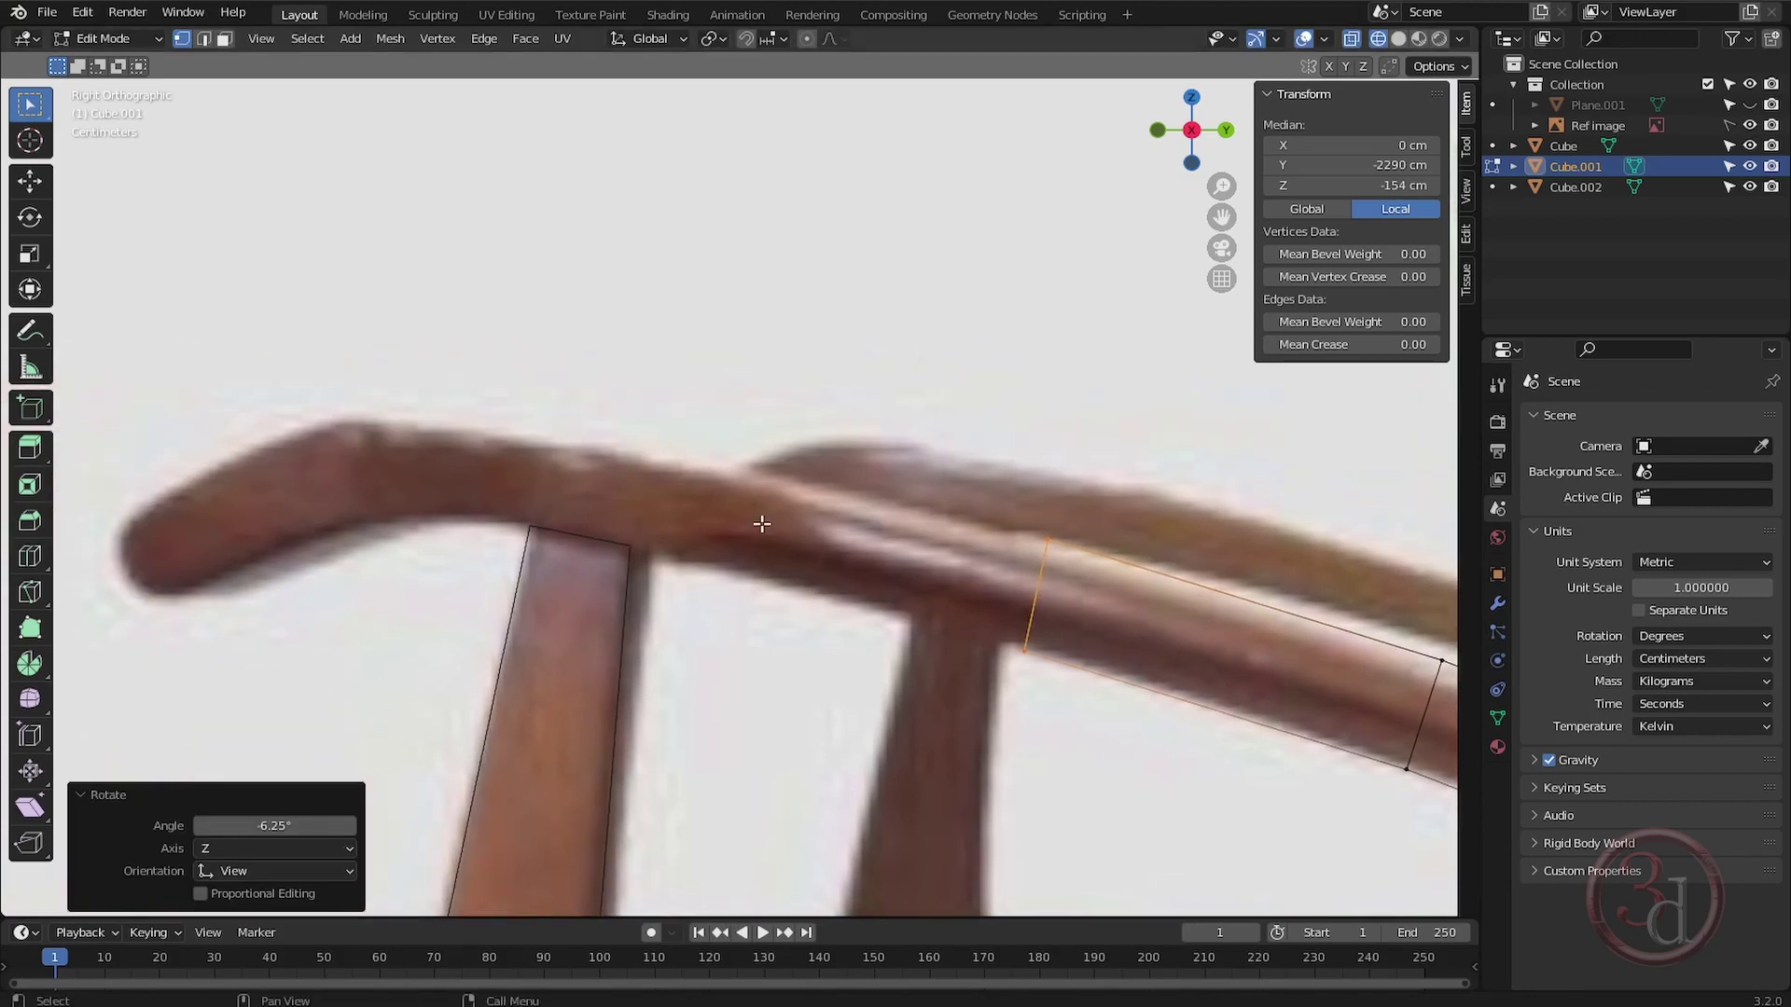
ctrl+right_click(660, 508)
shift+middle_drag(723, 540, 775, 559)
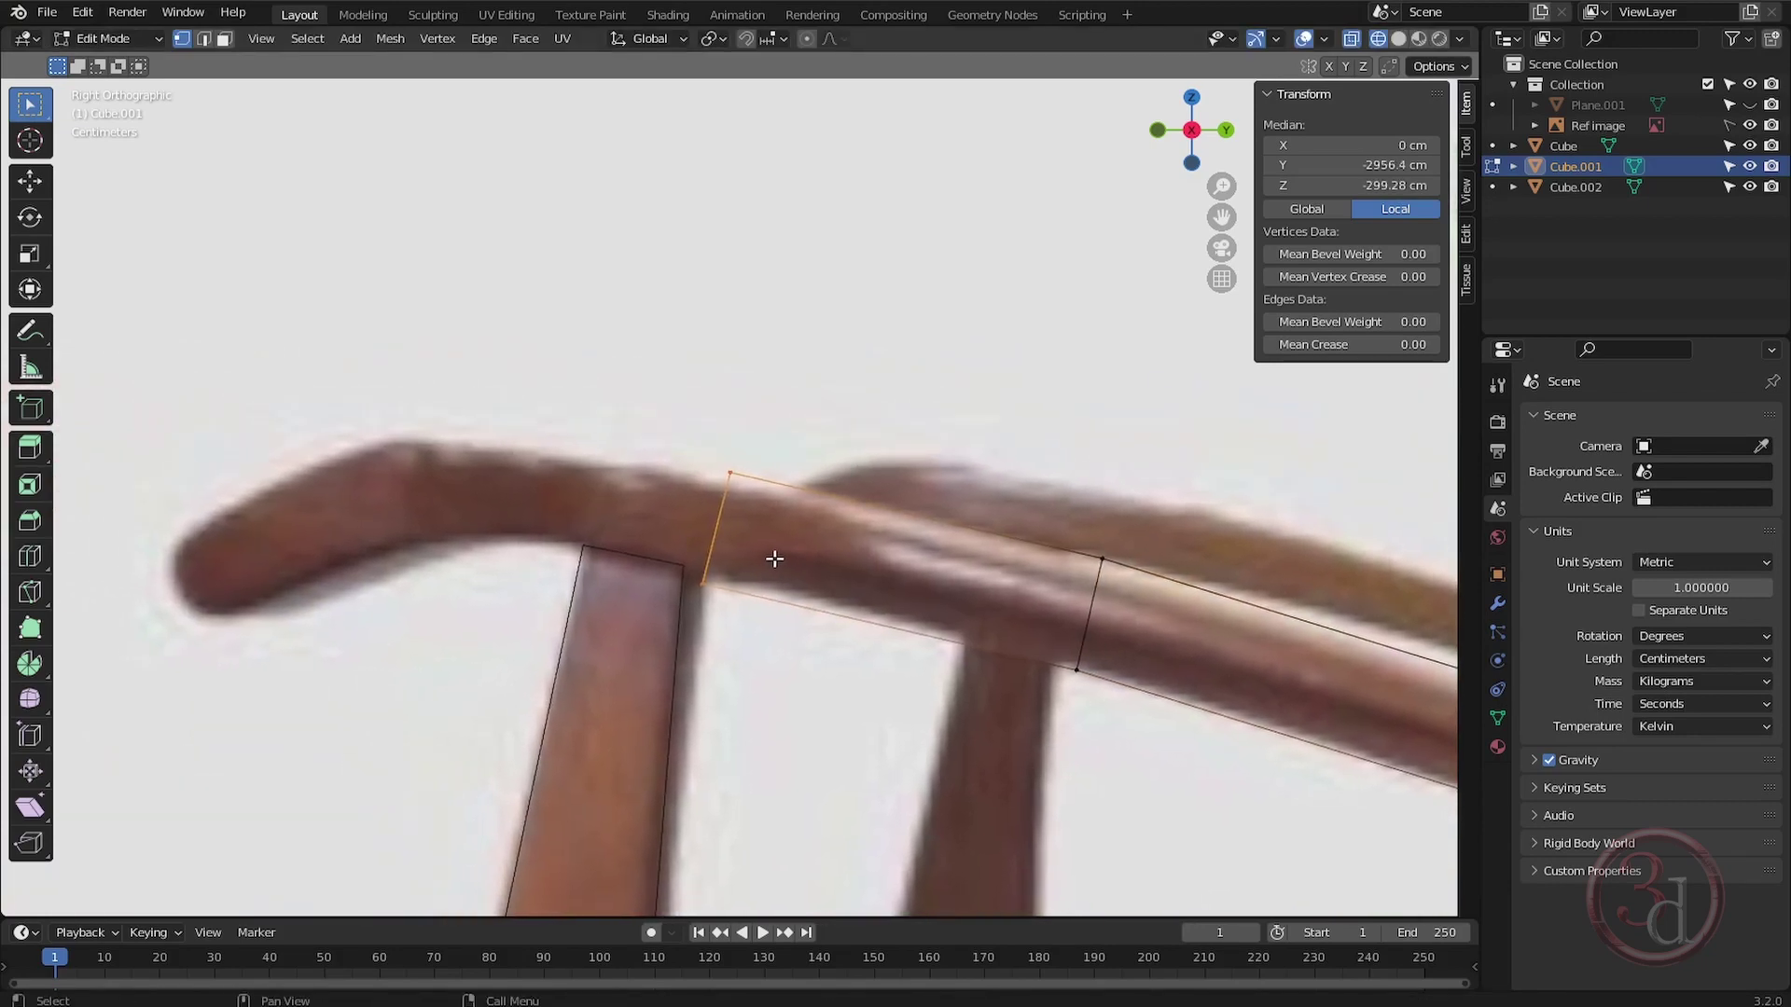
key(r)
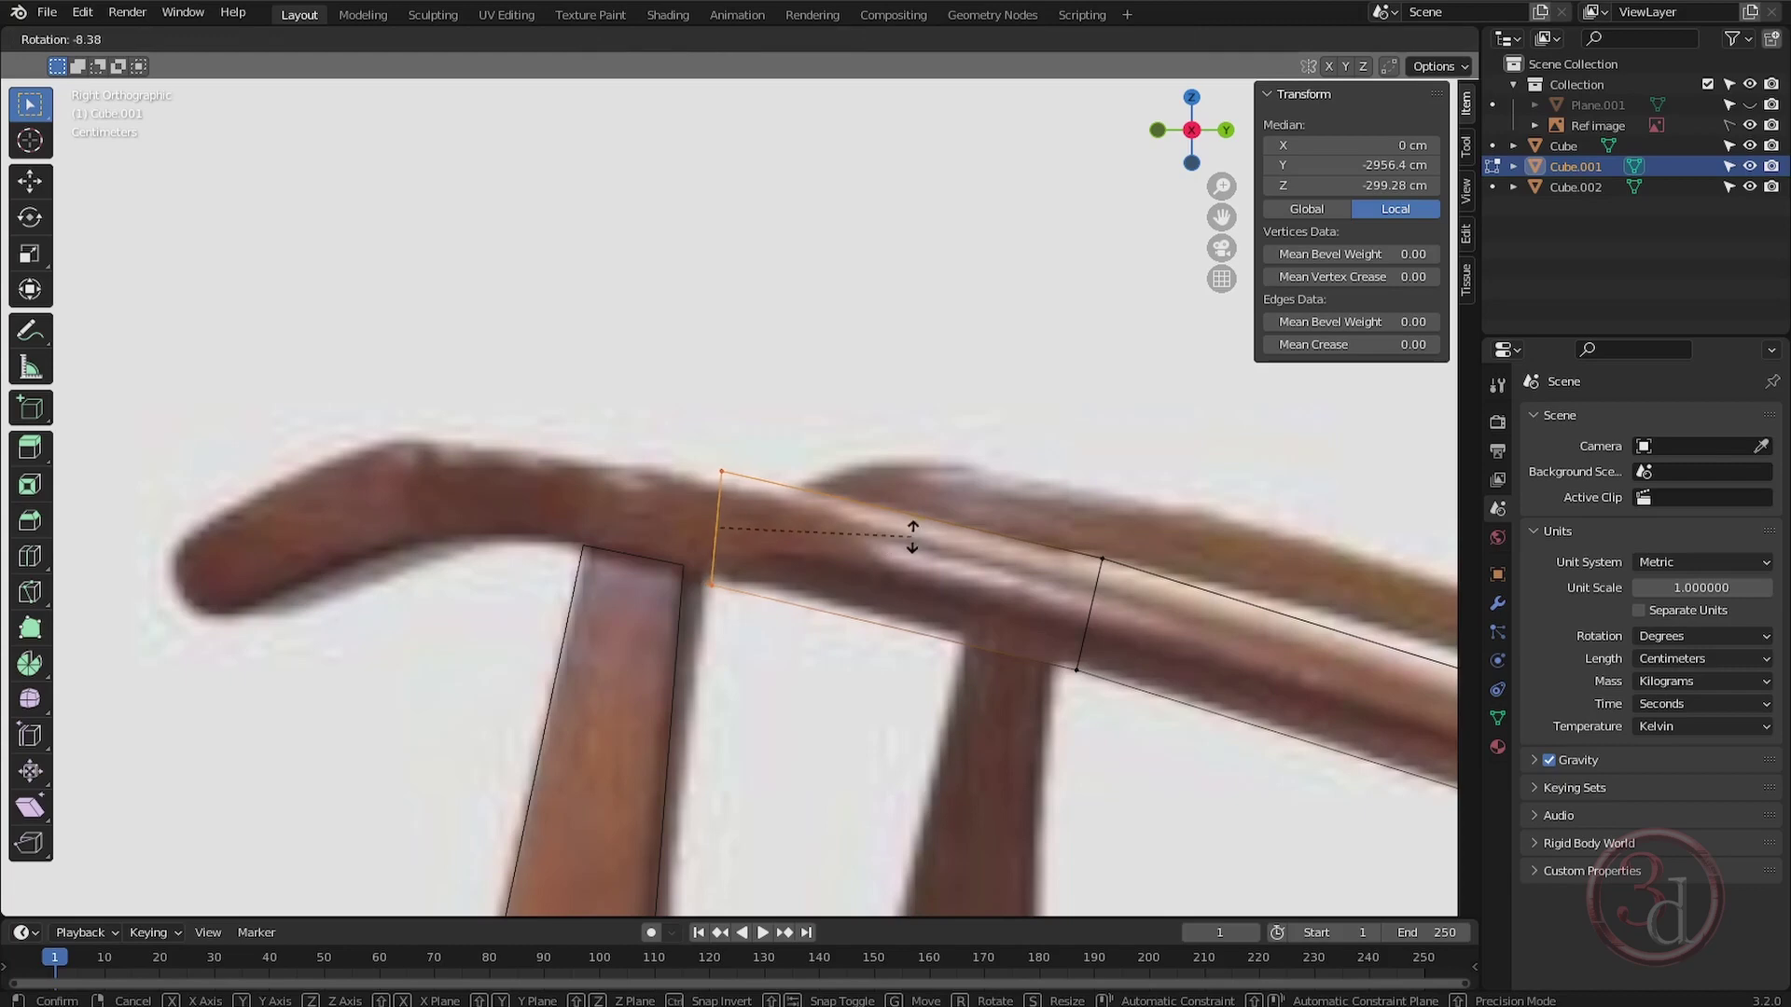
click(903, 546)
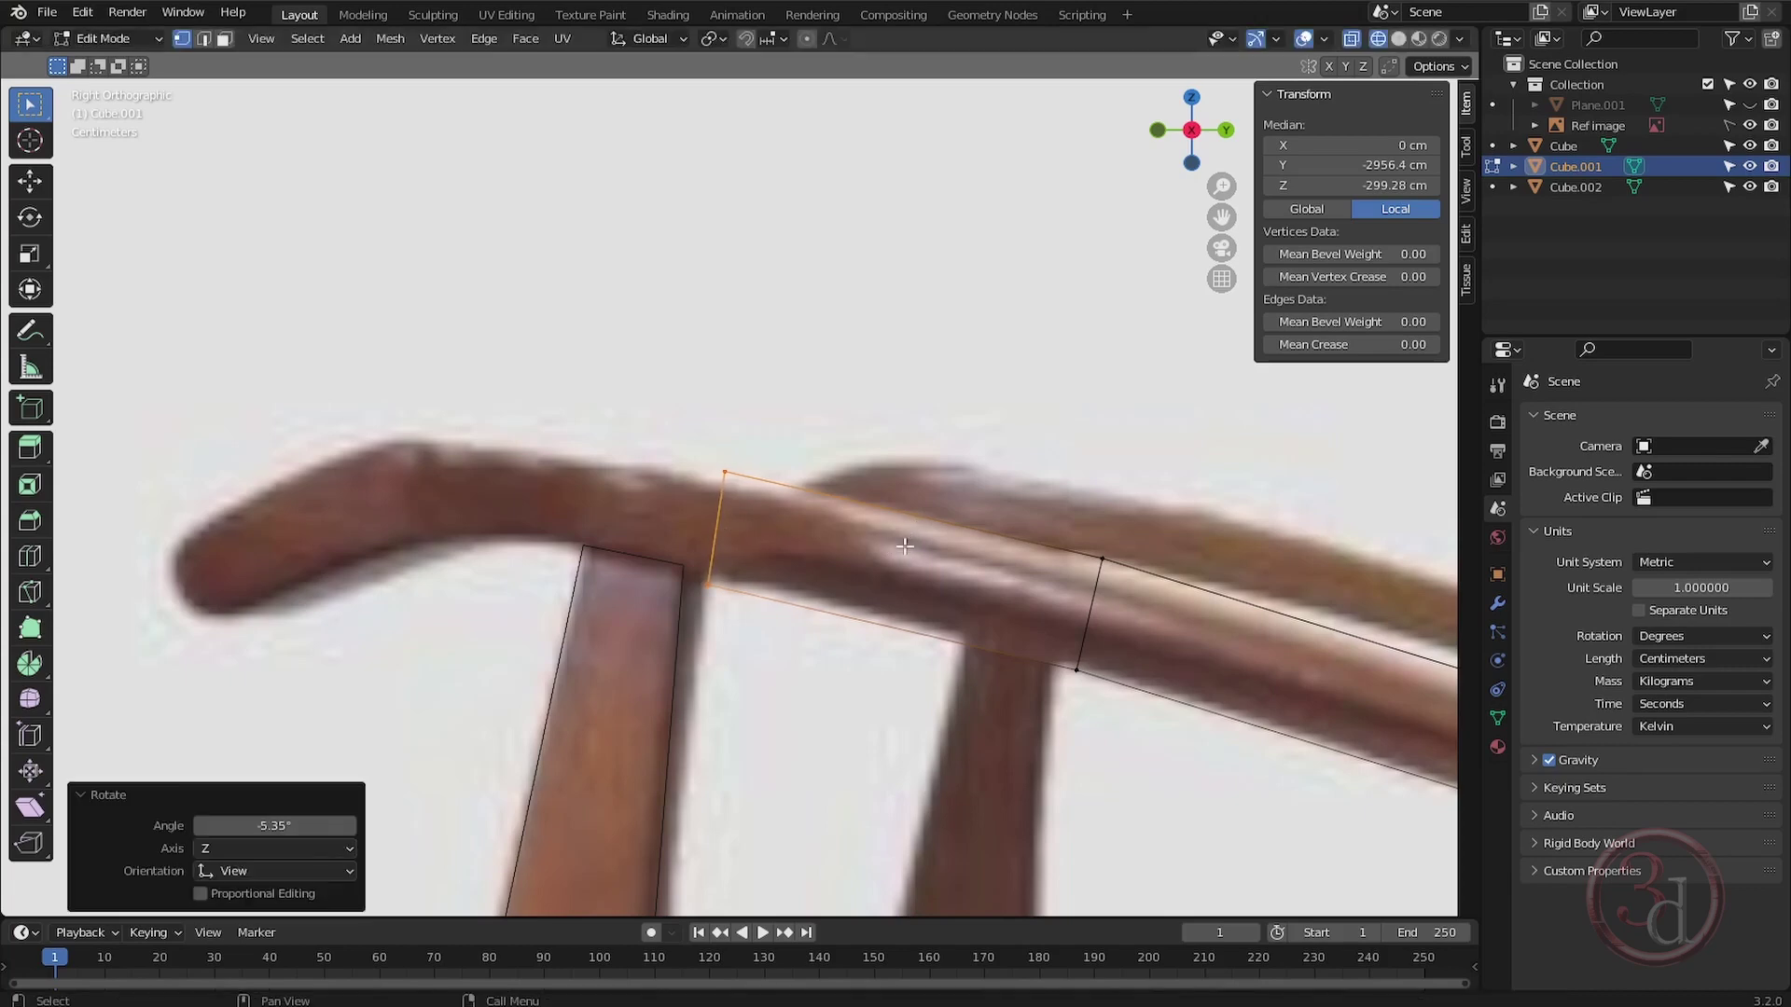
Extrude segments around the bend at -7.28° and -11.5°, finishing at the armrest's front tip.
shift+middle_drag(697, 401, 777, 457)
ctrl+right_click(603, 543)
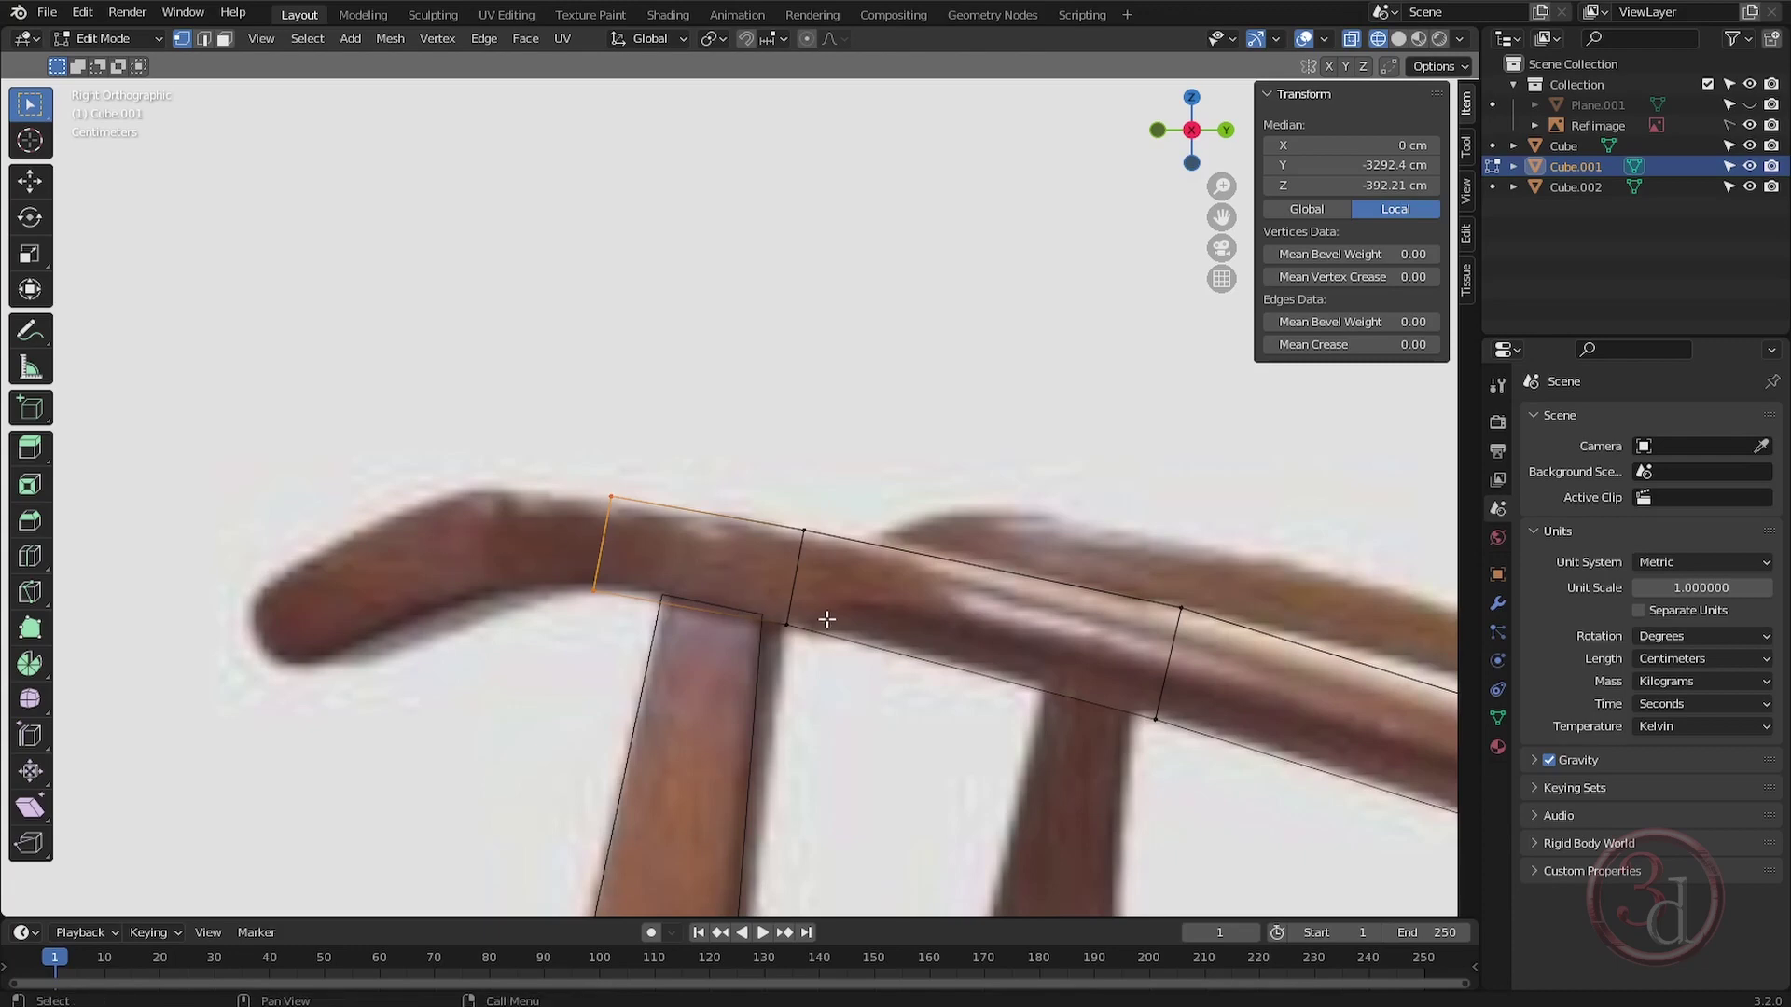
key(r)
click(827, 587)
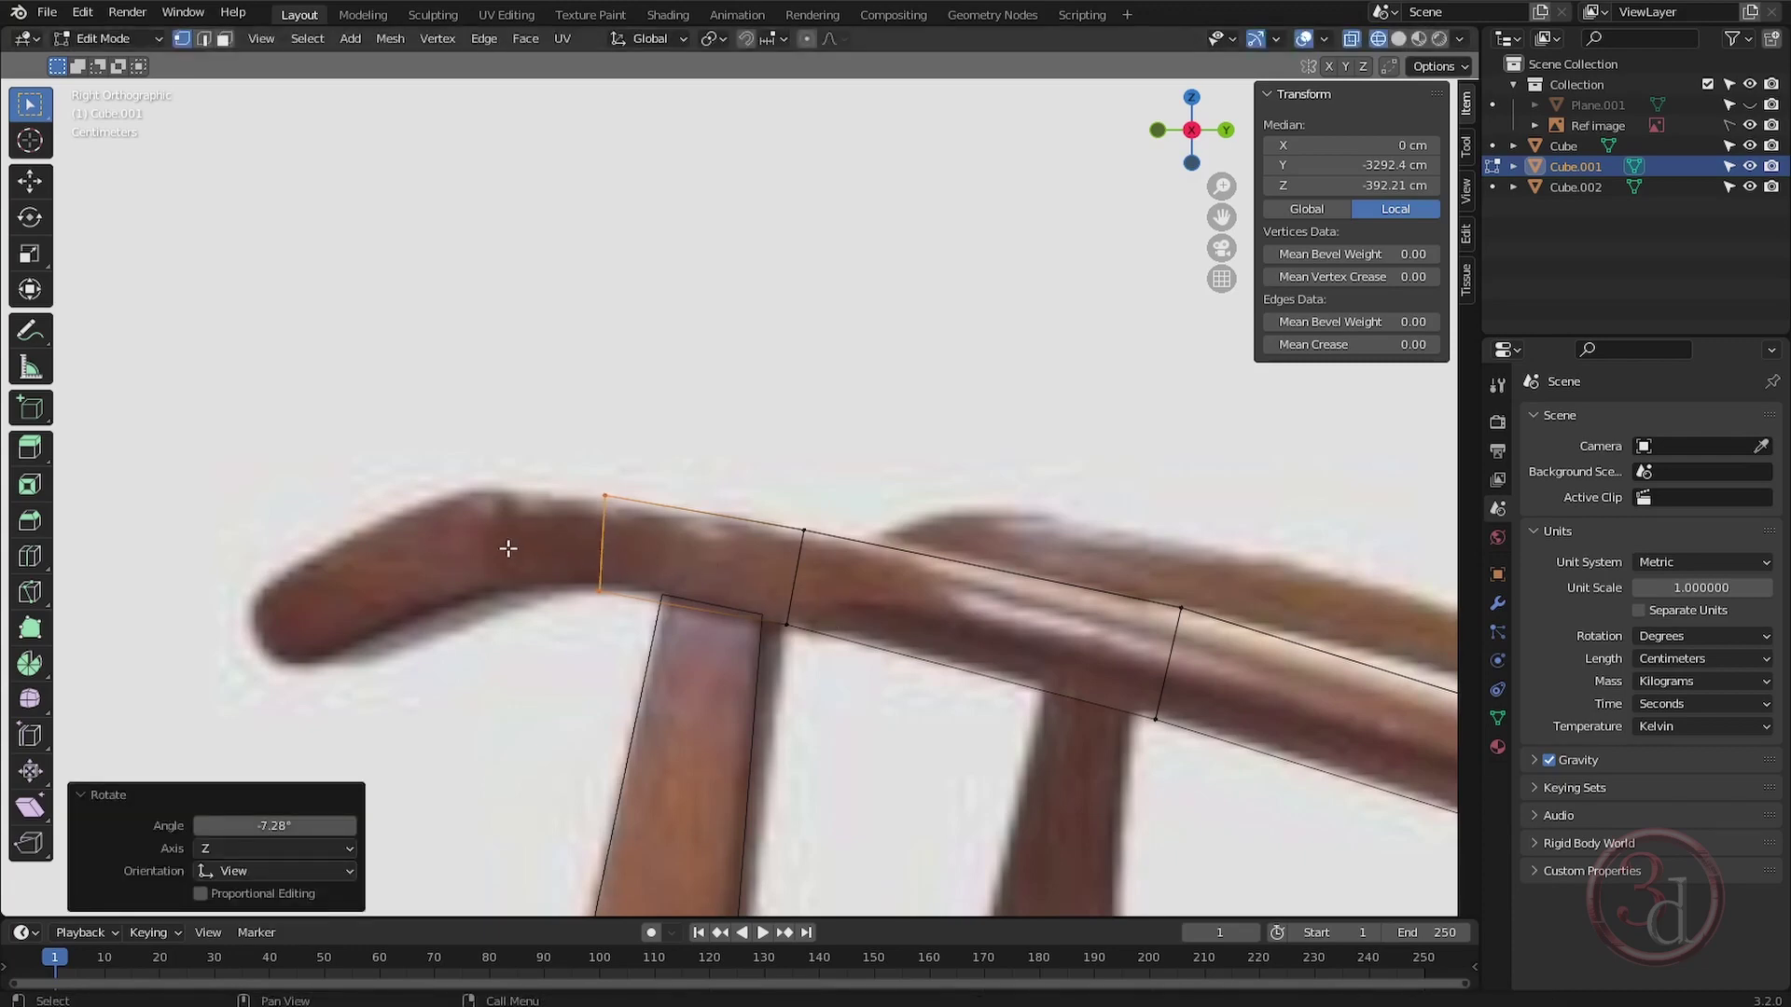
ctrl+right_click(416, 560)
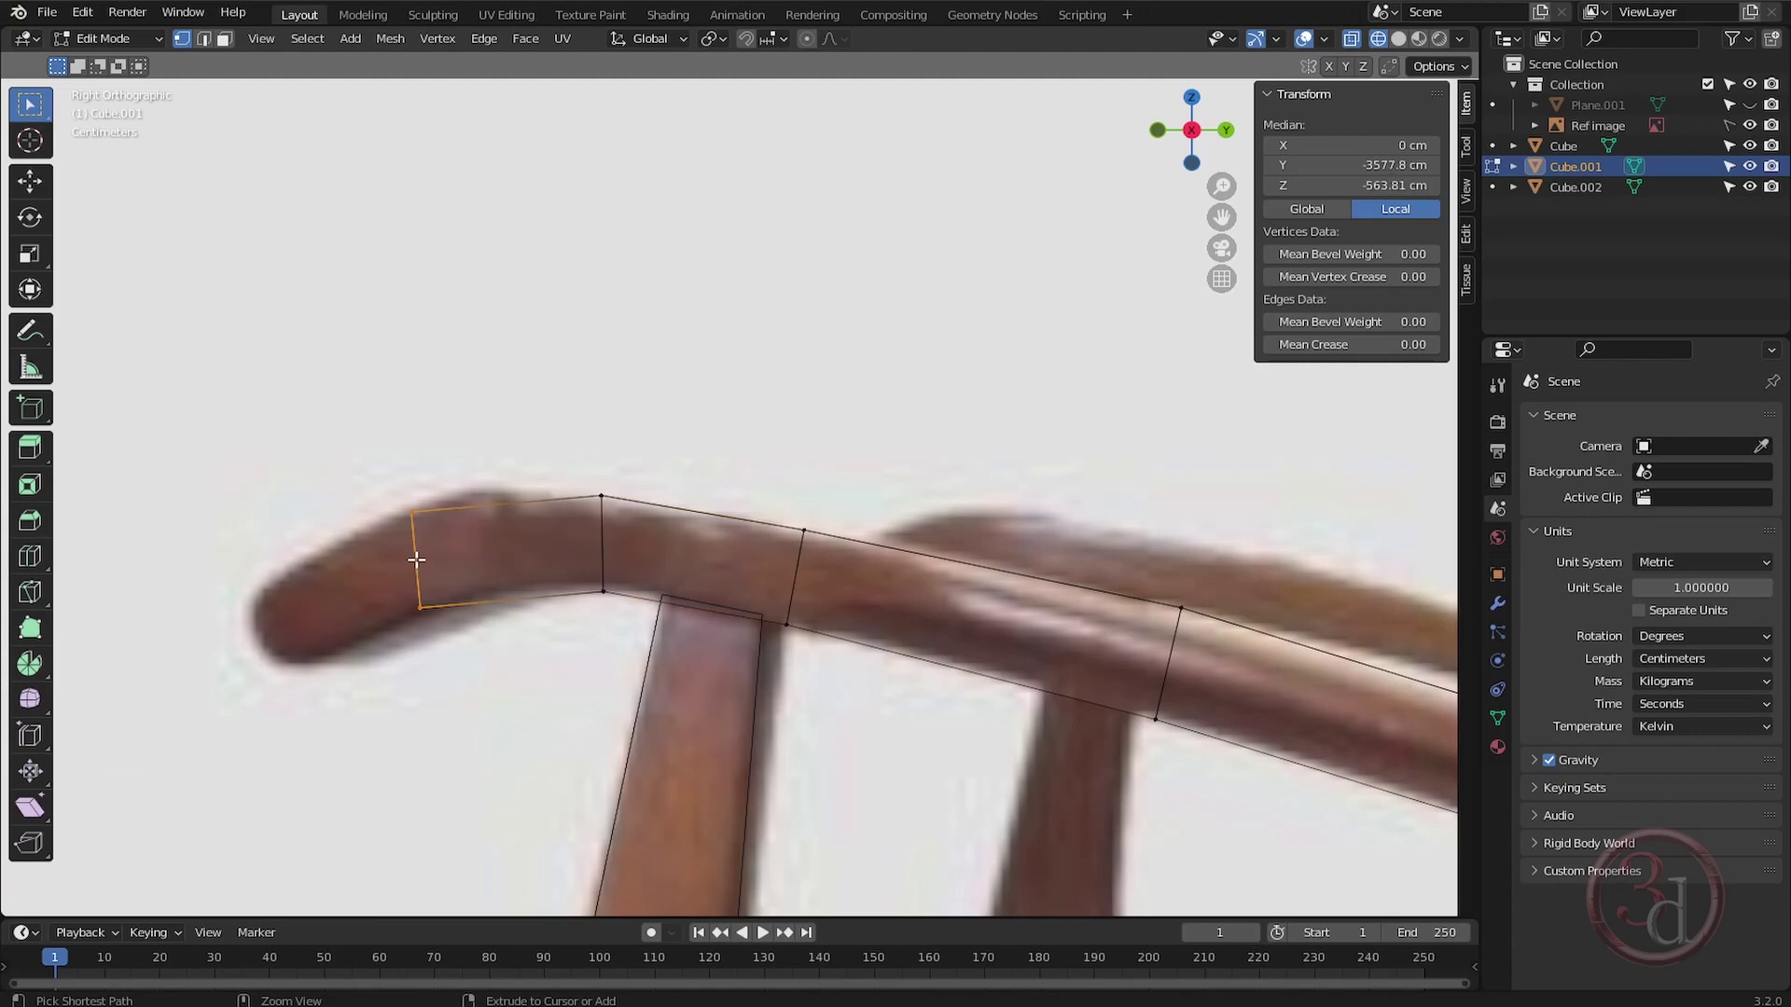
key(r)
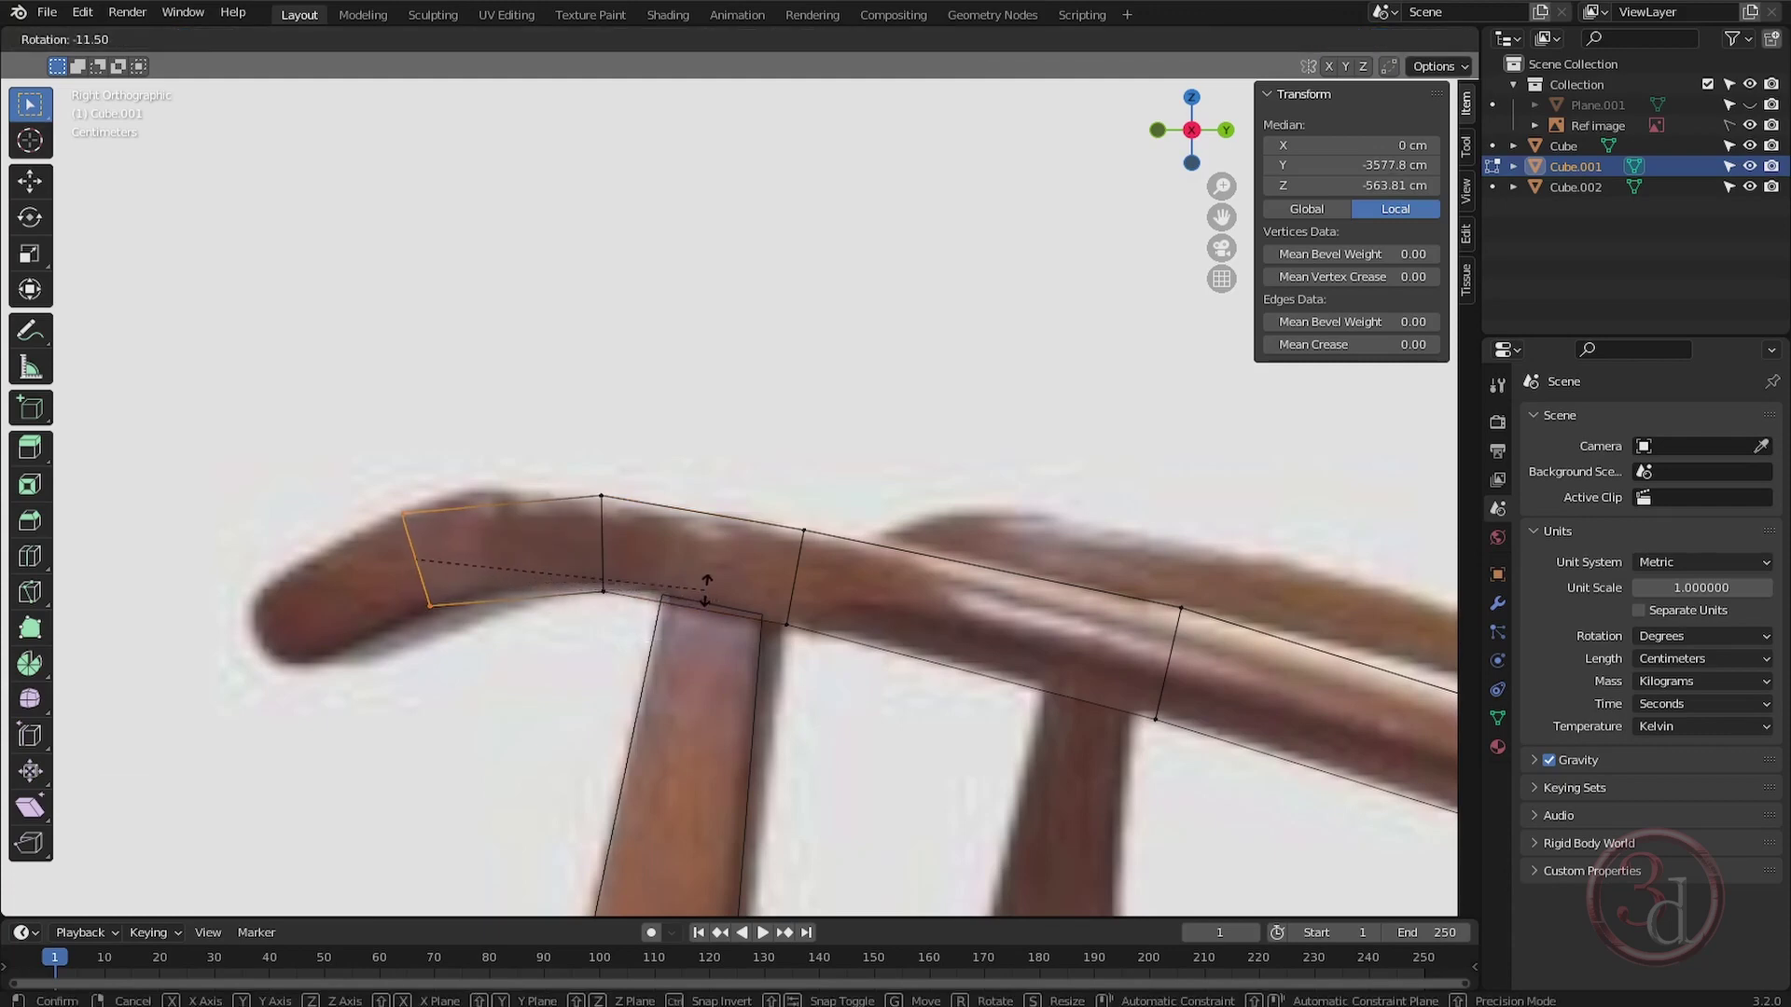
click(706, 589)
ctrl+right_click(270, 645)
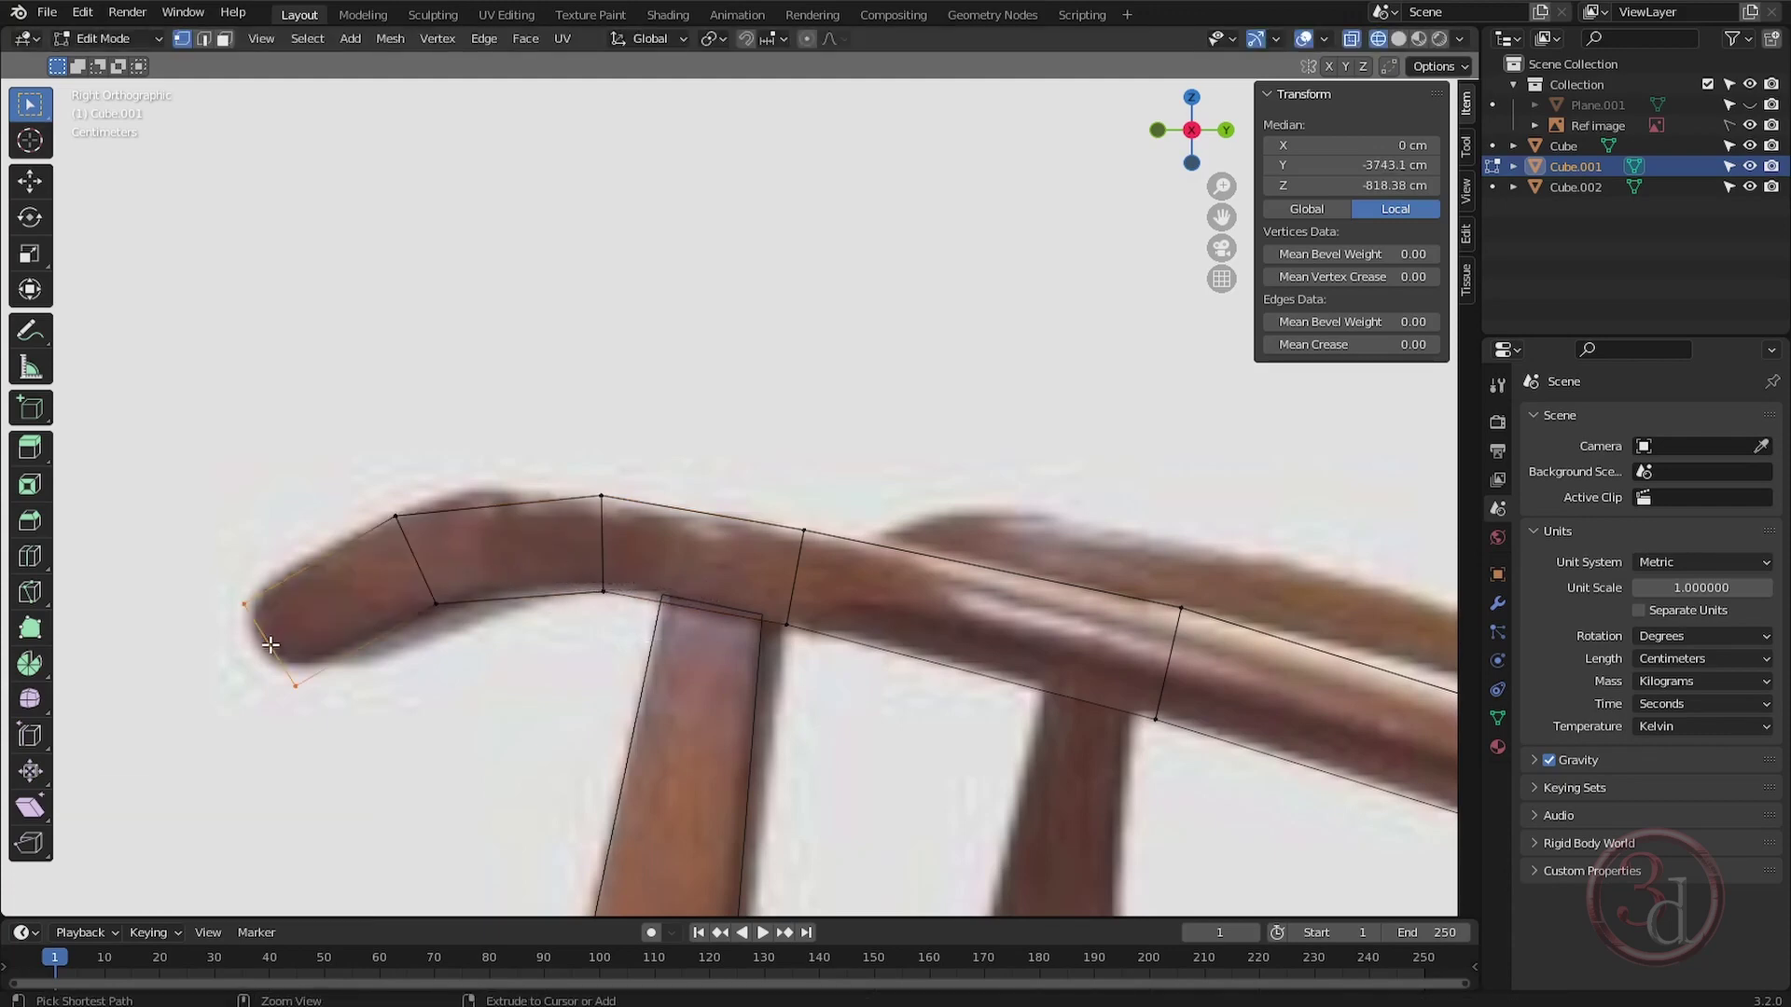
right_click(345, 455)
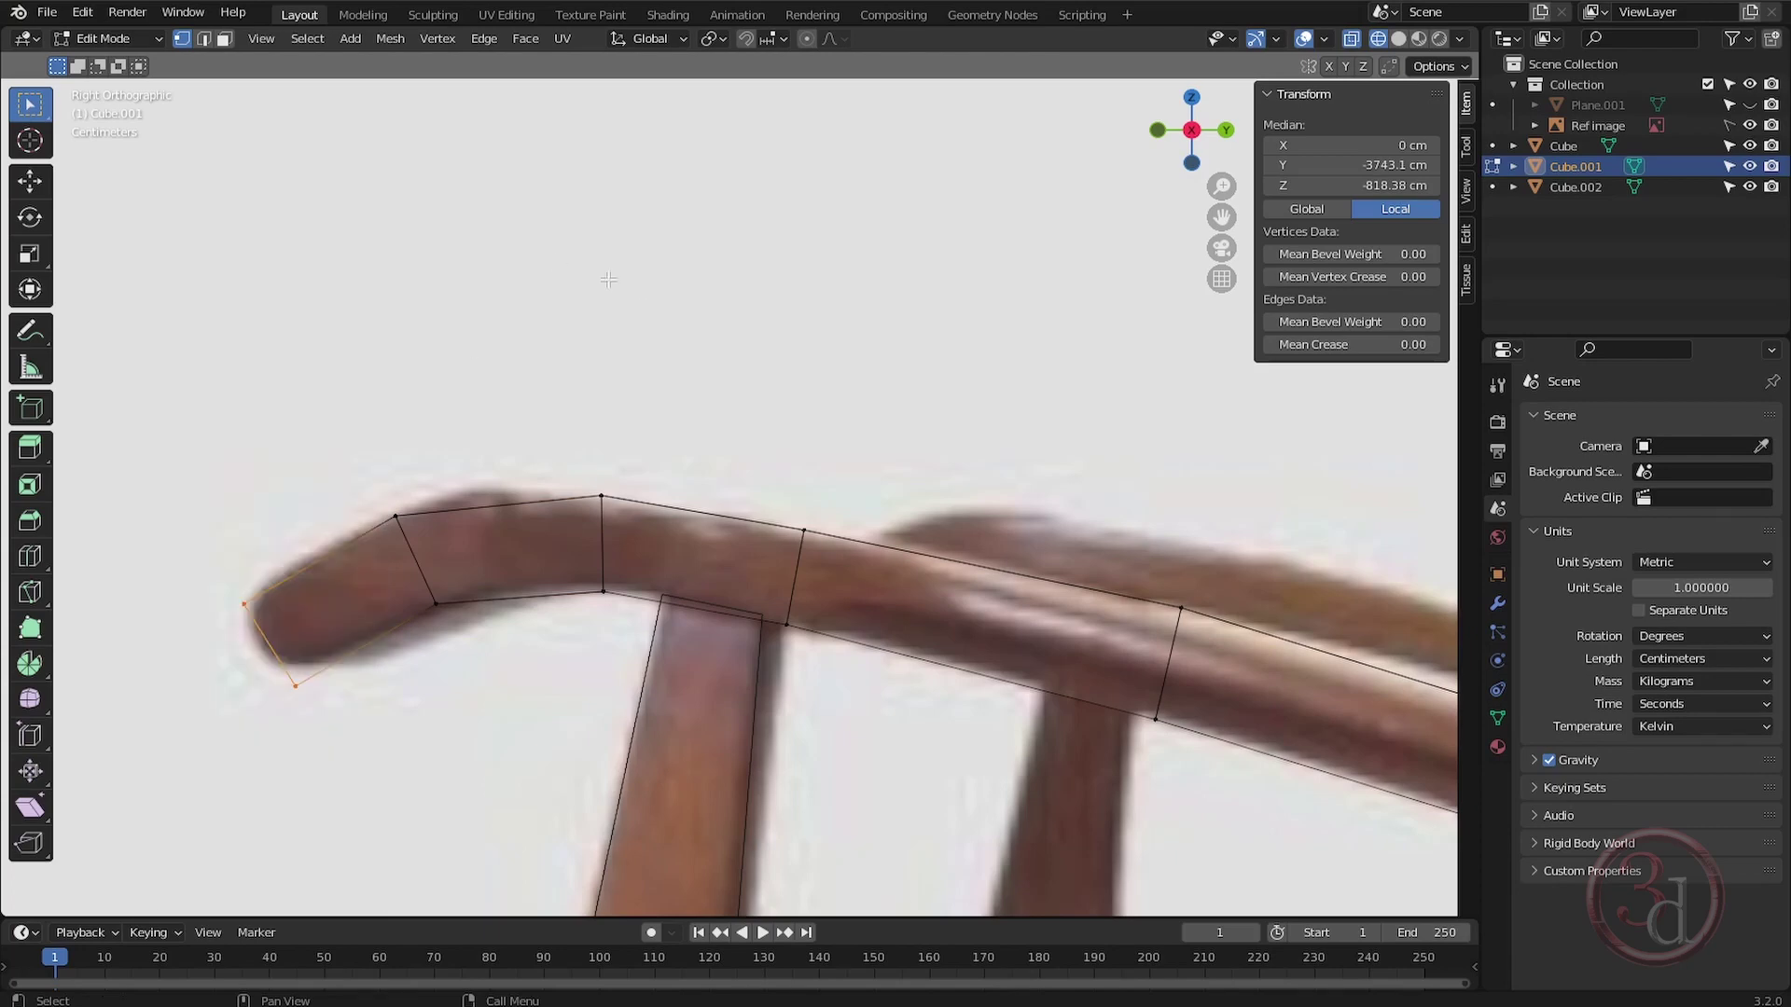
scroll(473, 249, down, 3)
Return to Object Mode and inspect the armrest in solid shading from several angles.
scroll(959, 599, down, 1)
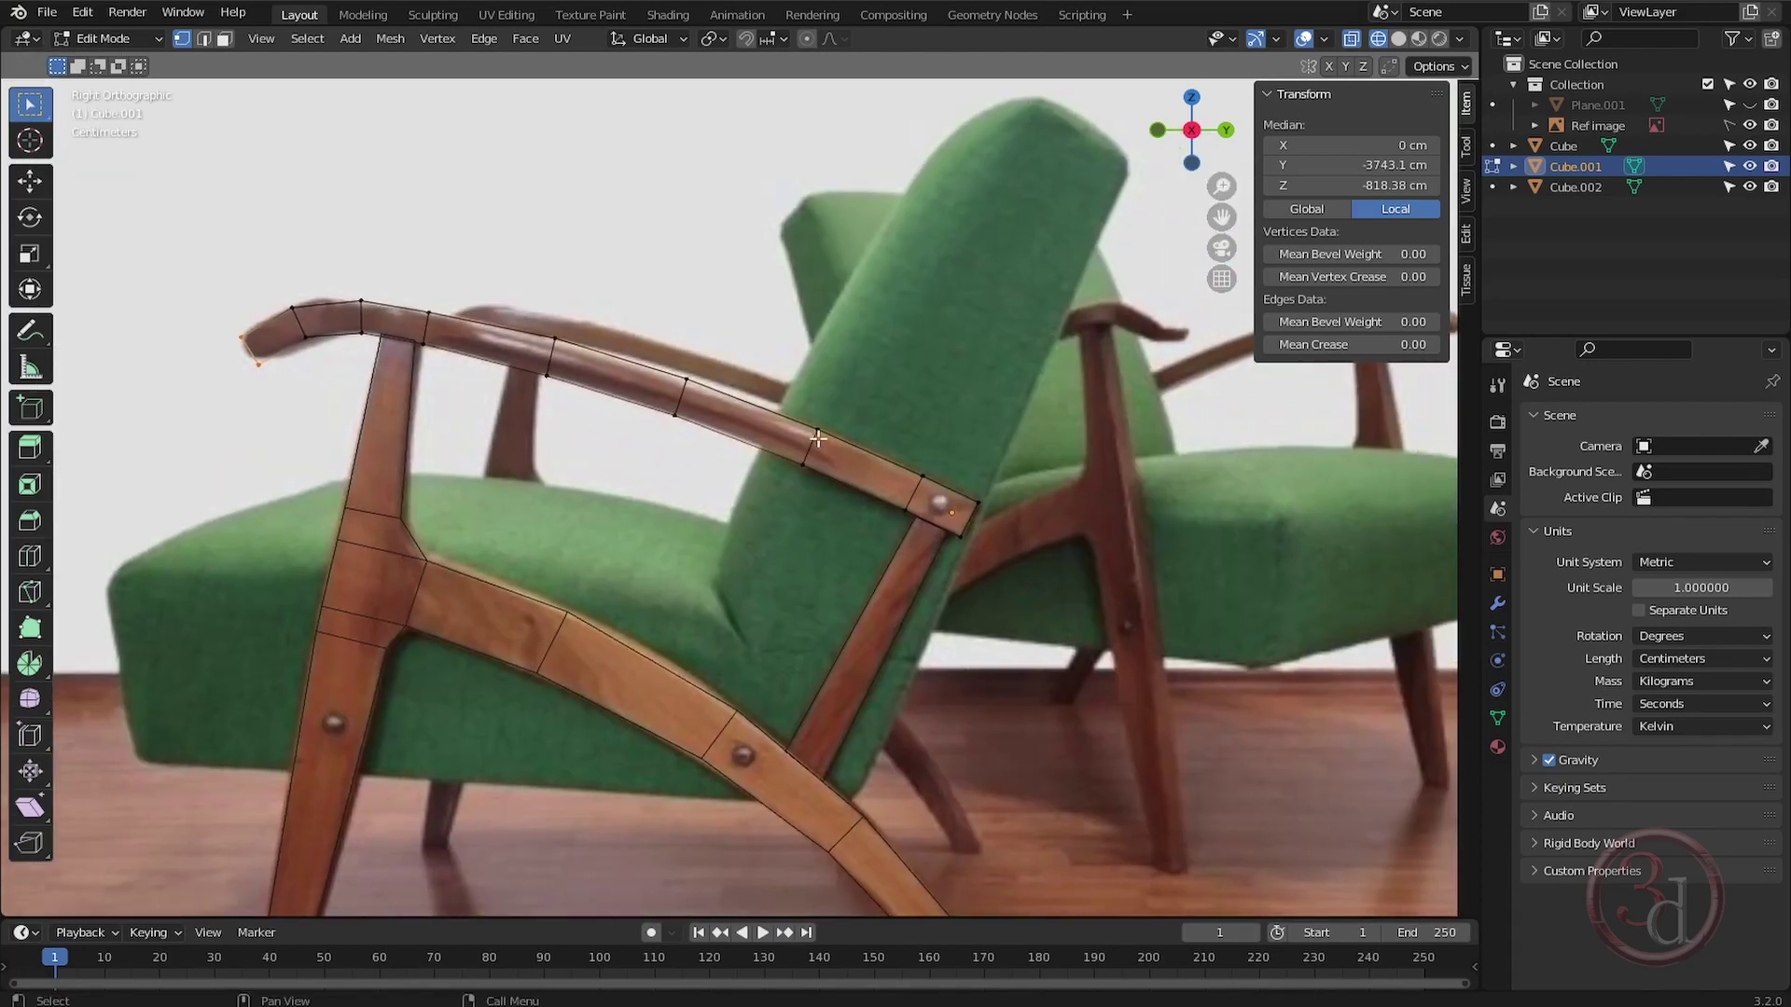
scroll(772, 455, up, 3)
key(Tab)
scroll(774, 457, down, 2)
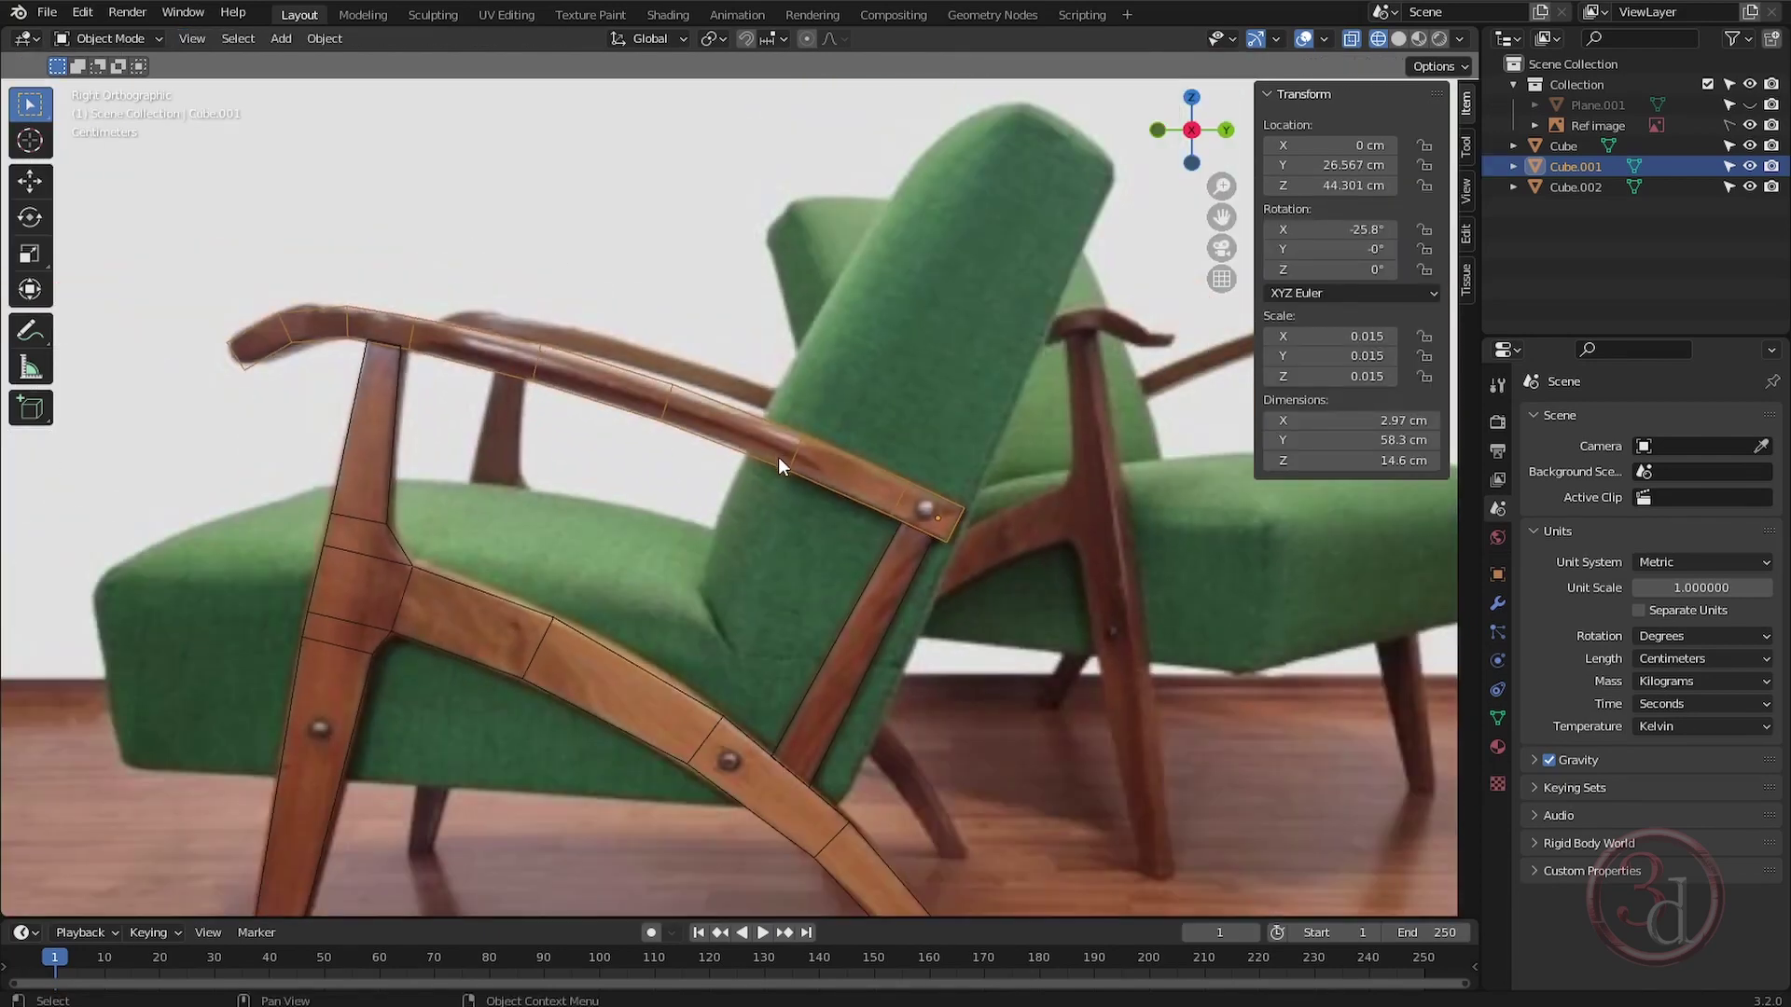
mouse_move(813, 532)
middle_down()
mouse_move(807, 597)
mouse_move(640, 628)
mouse_move(836, 596)
middle_up()
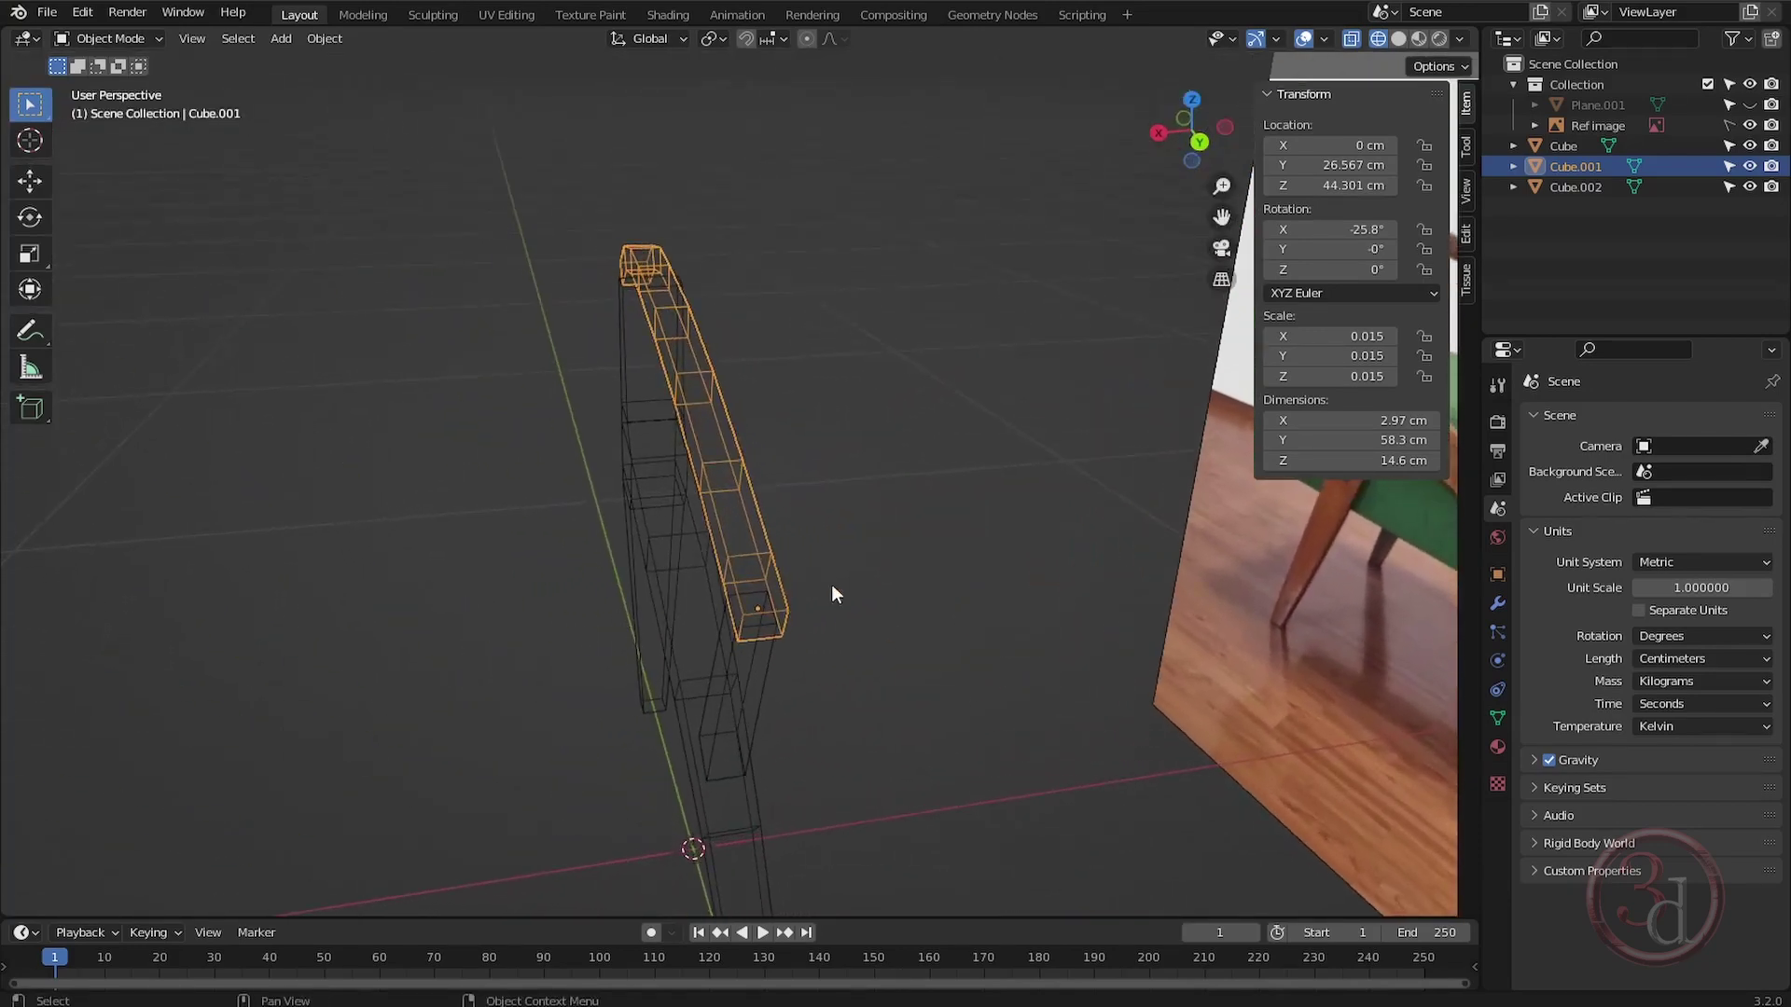
key(shift+z)
middle_drag(874, 388, 830, 541)
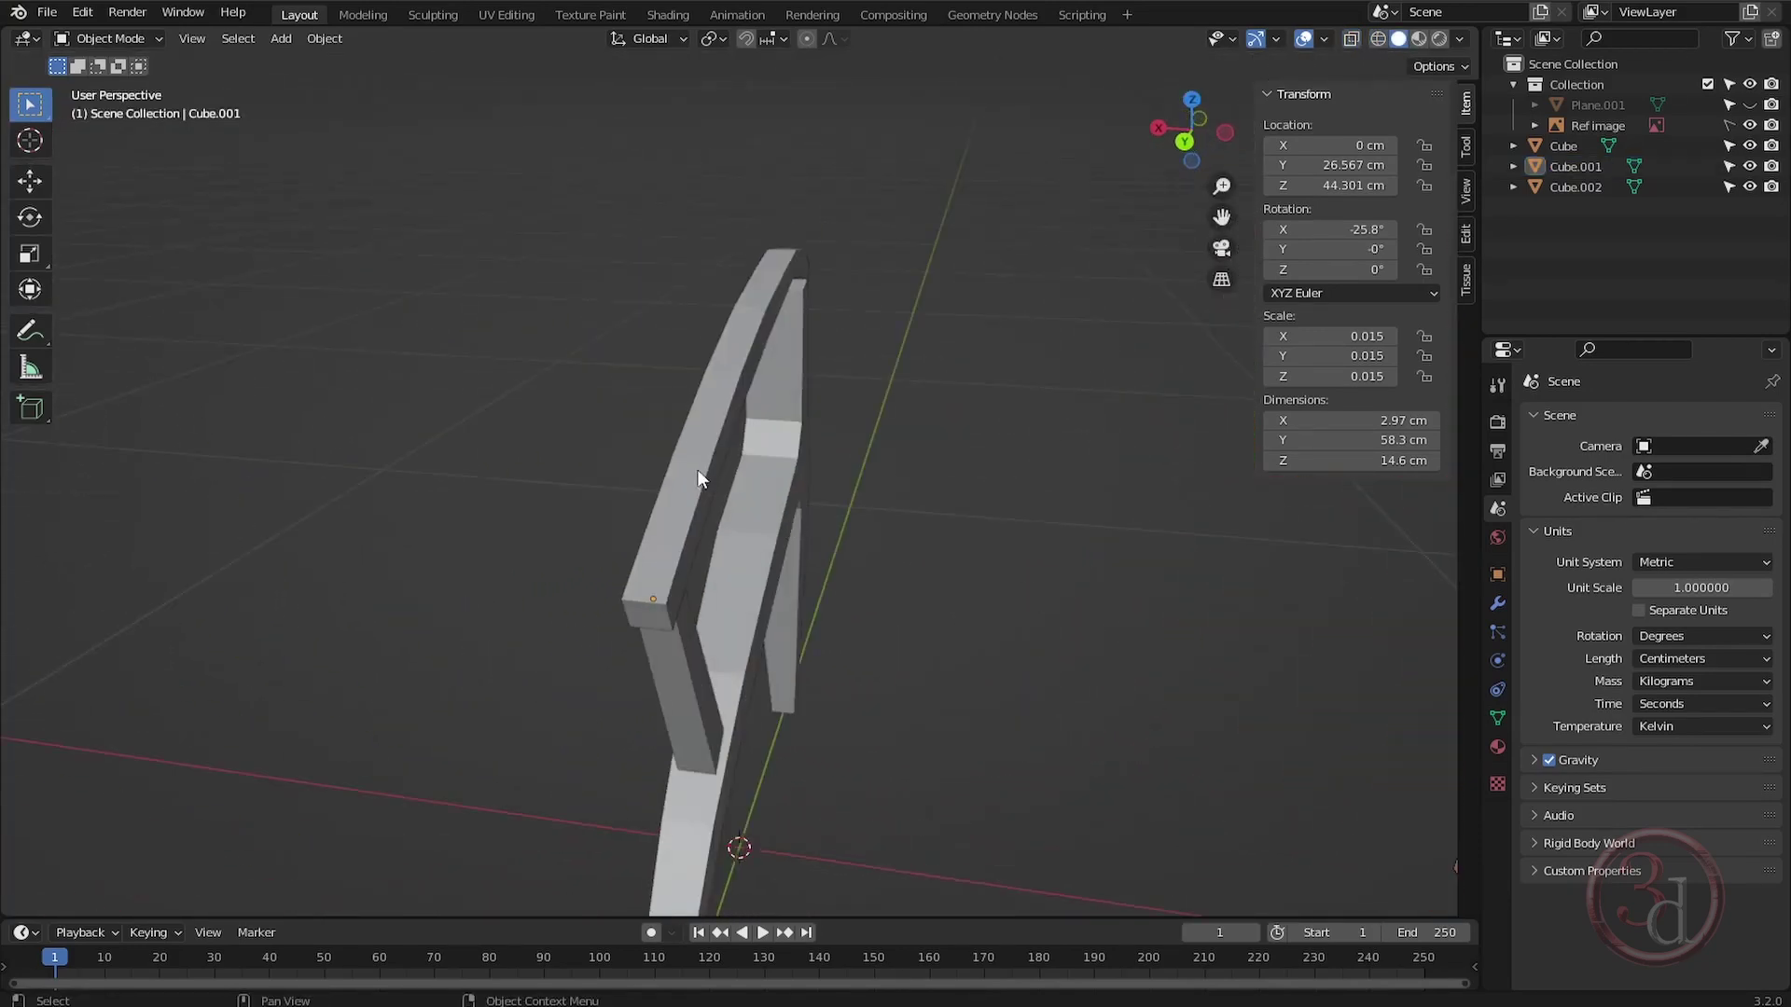
middle_drag(508, 460, 820, 468)
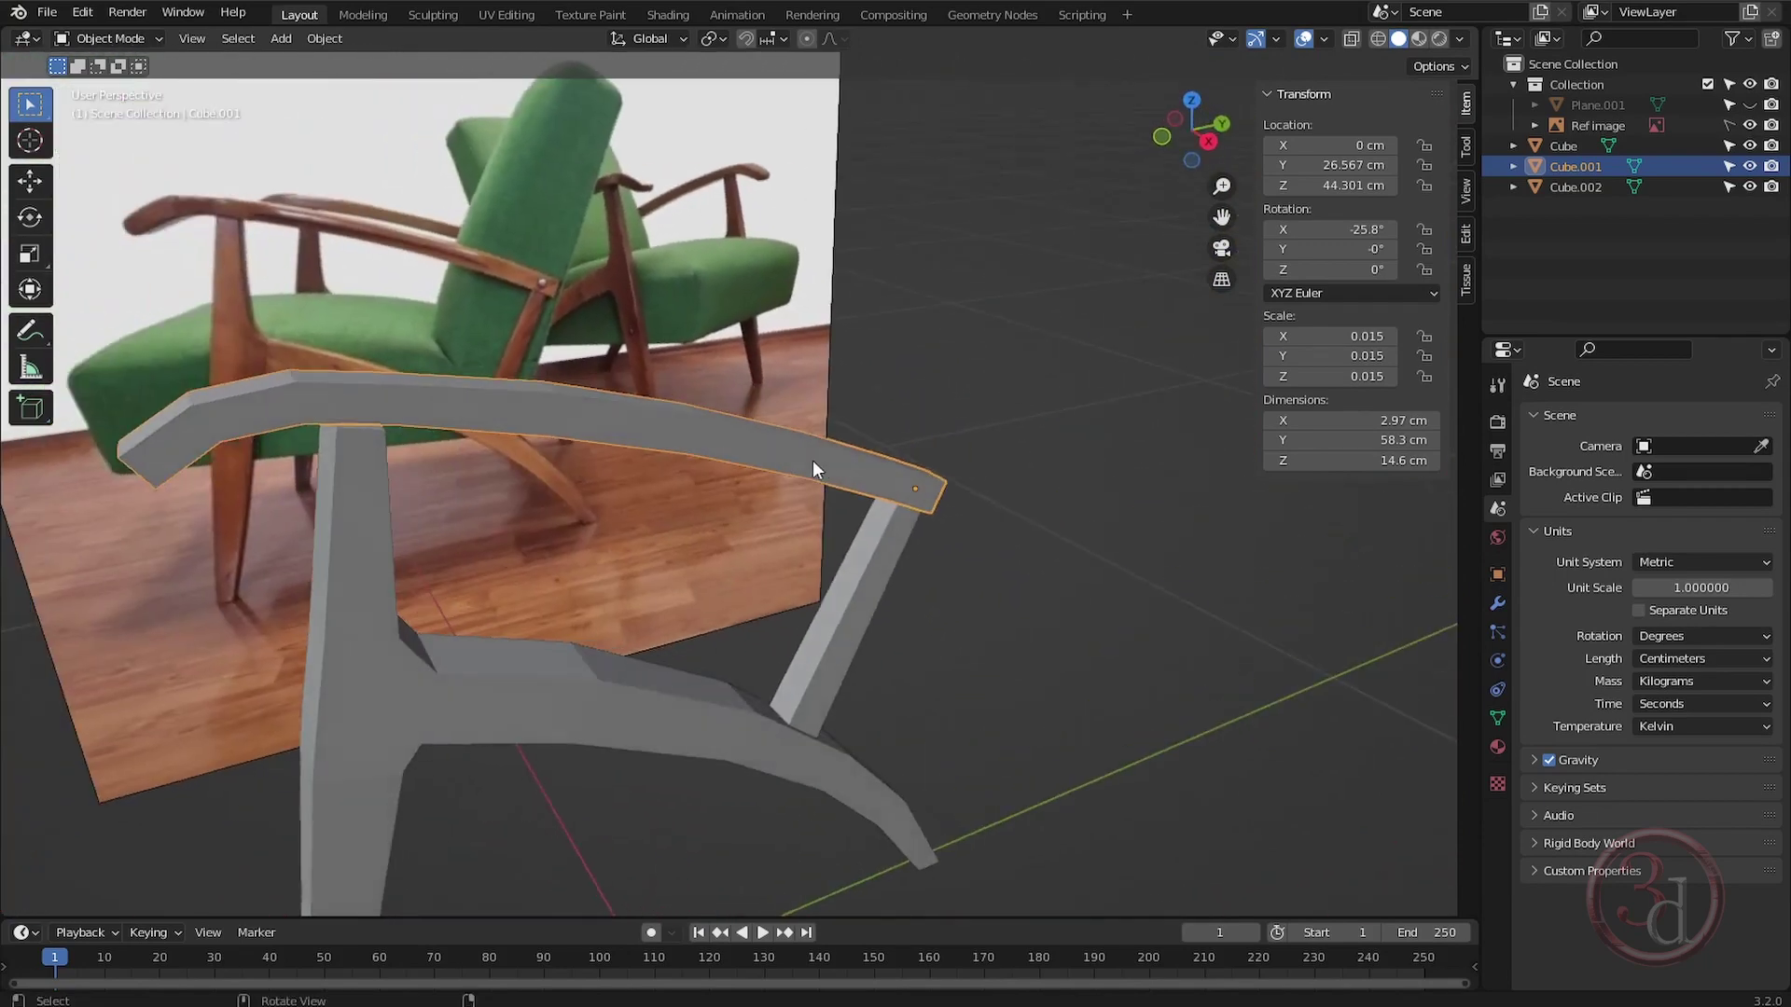
Select the frame object Cube and centre the view on it.
click(310, 491)
key(KP_Decimal)
middle_drag(649, 583, 635, 349)
In Edit Mode's see-through side view, box-select the curved-rail section of the frame.
key(Tab)
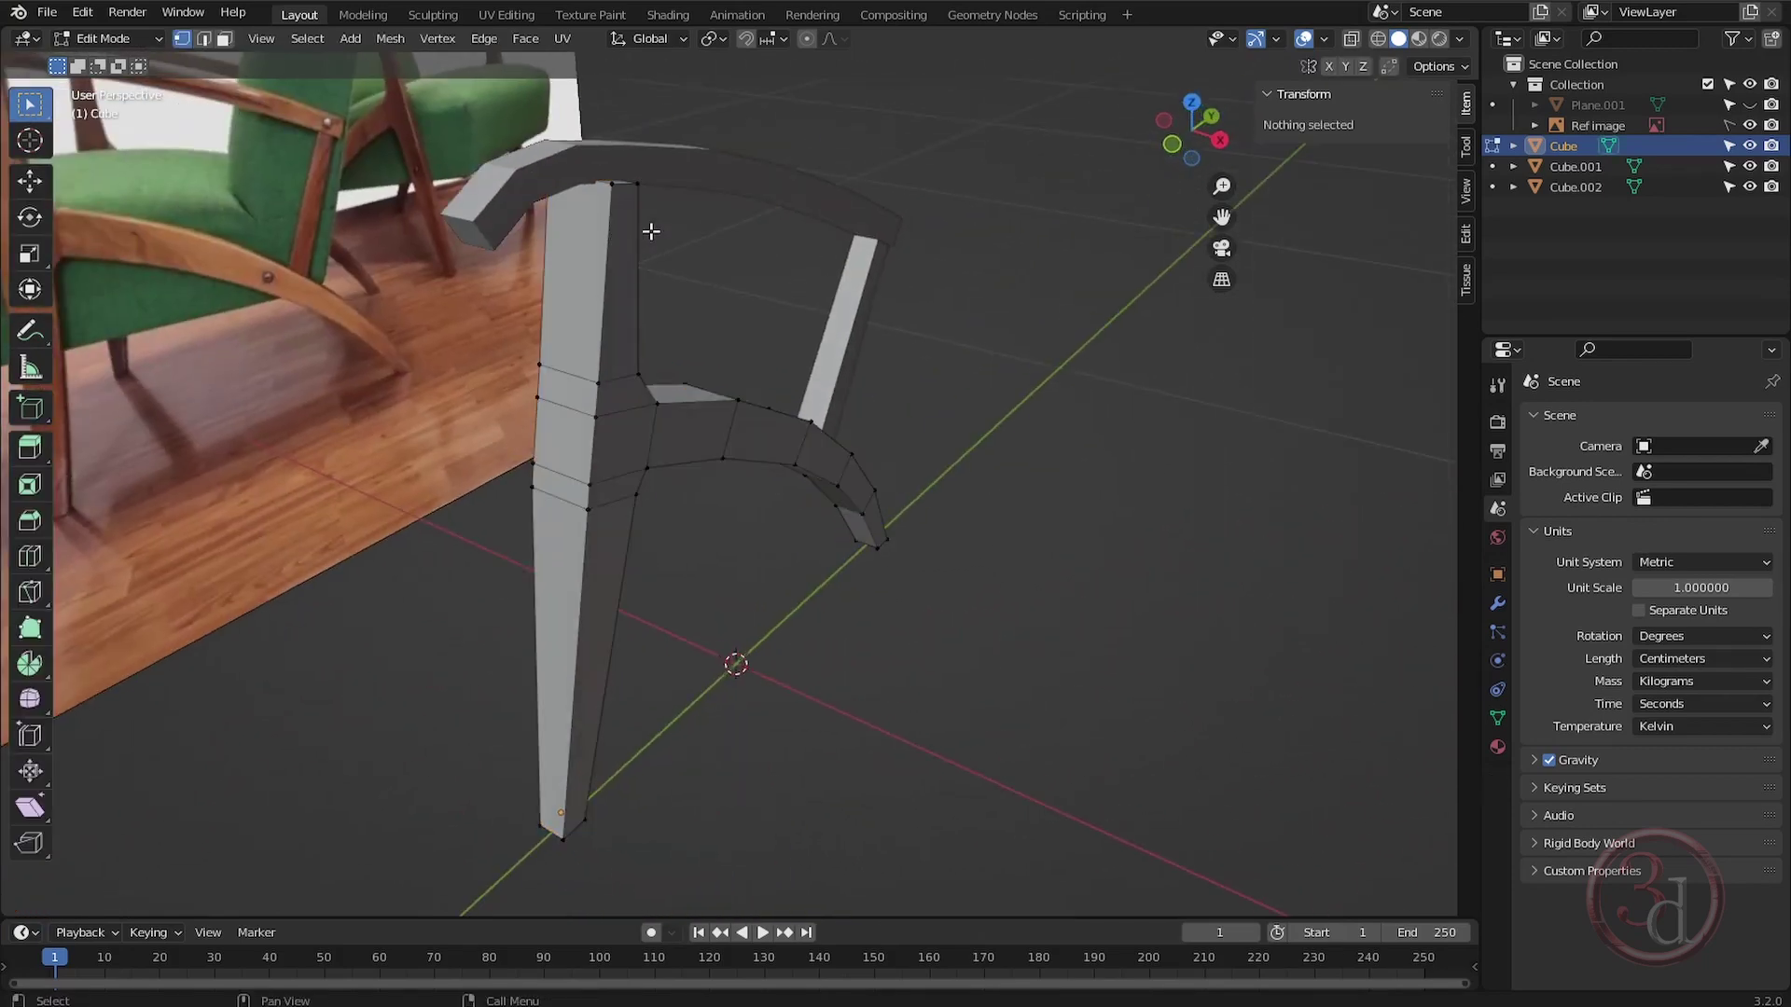
key(a)
key(KP_3)
key(alt+z)
drag(326, 291, 565, 471)
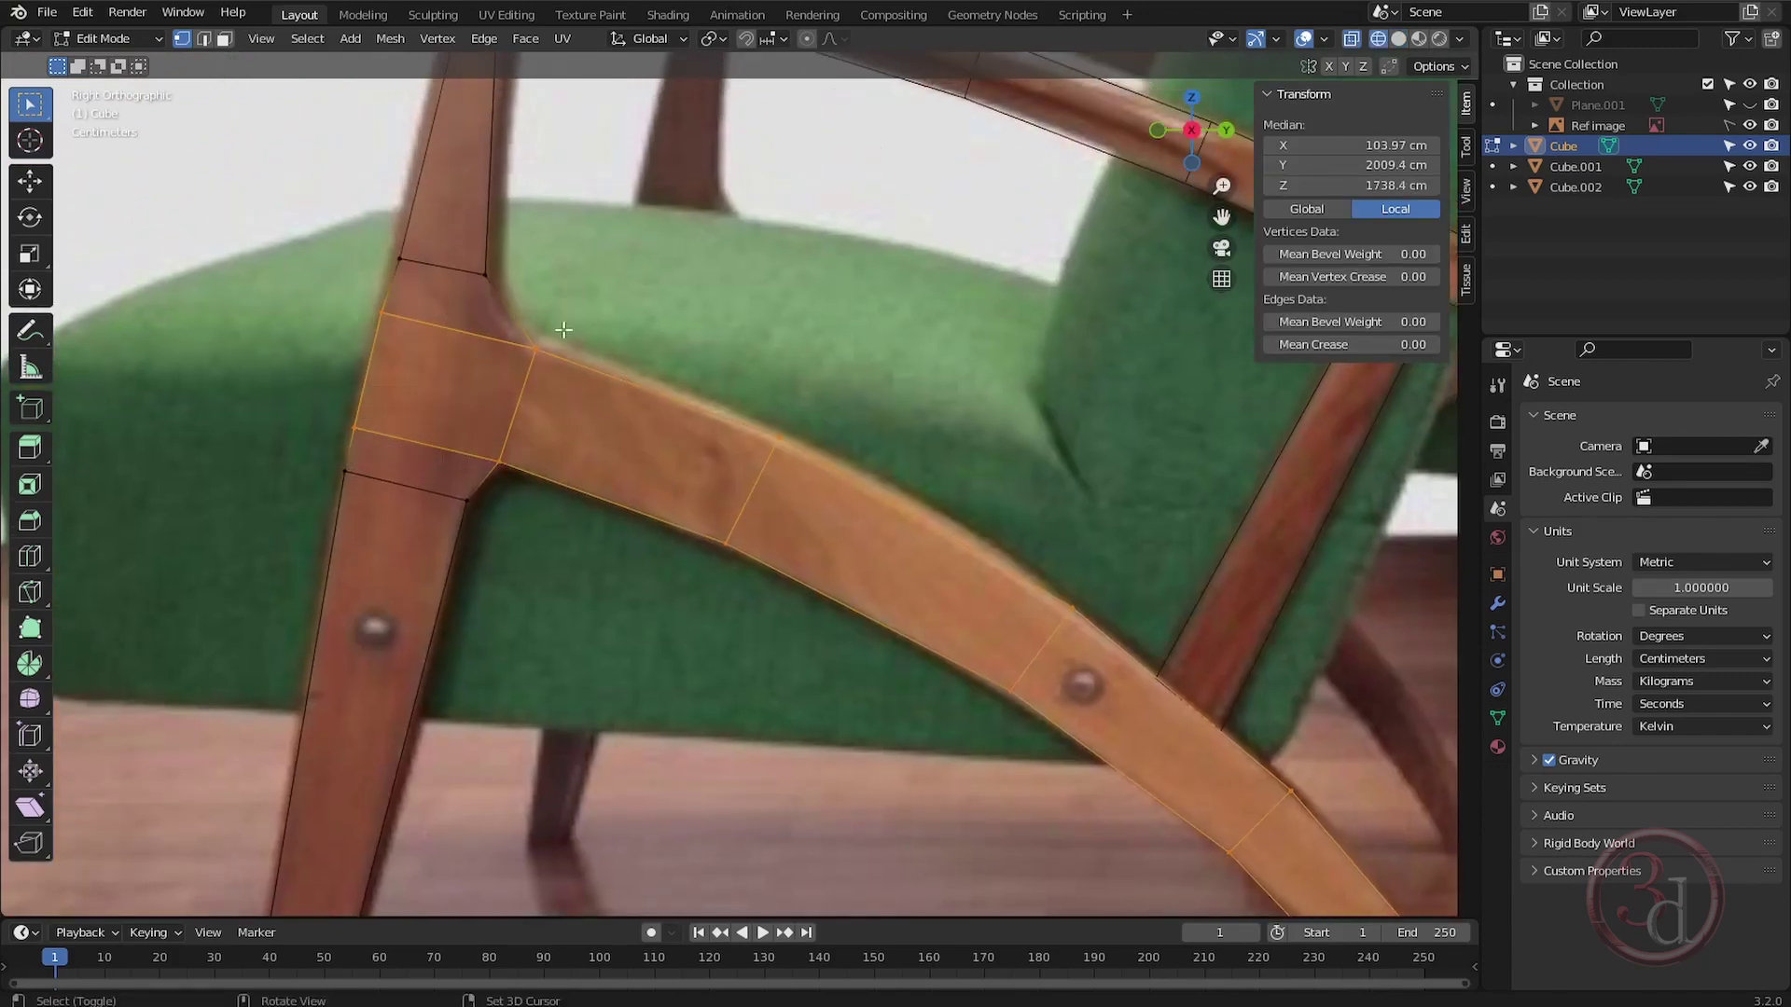
drag(643, 401, 989, 755)
shift+middle_drag(1020, 759, 635, 461)
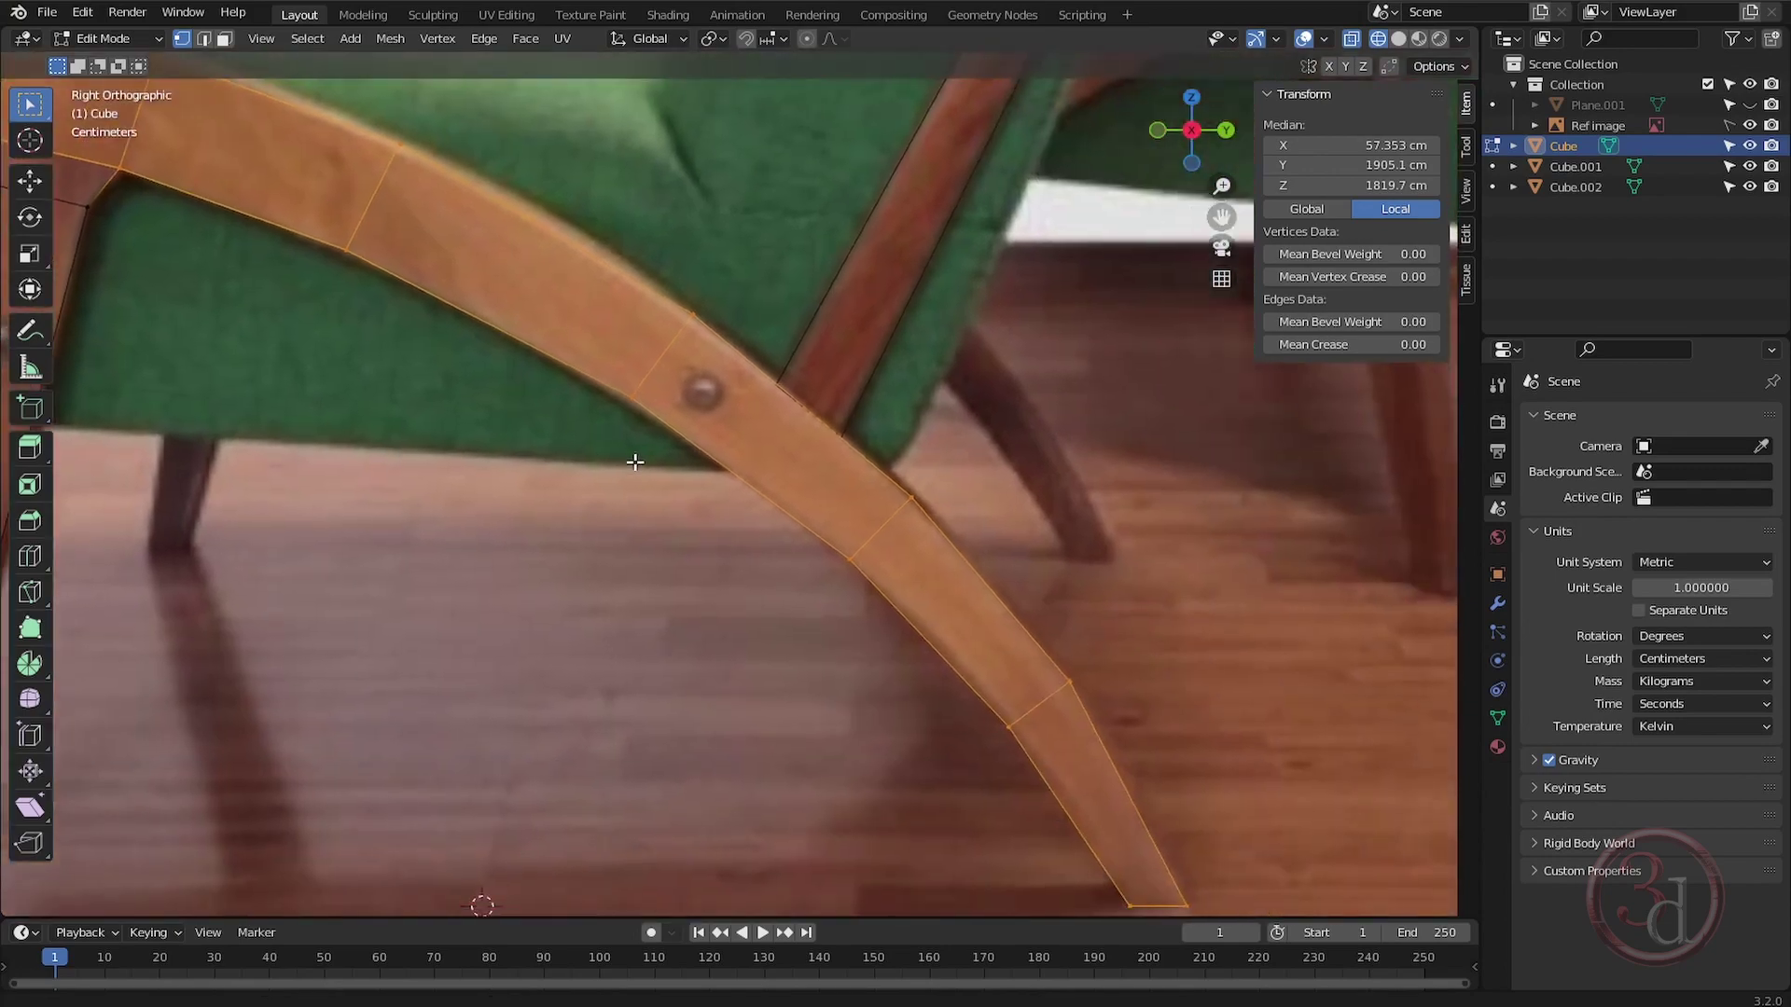
scroll(636, 461, down, 4)
mouse_move(559, 279)
mouse_down()
mouse_move(1045, 849)
mouse_move(1100, 868)
mouse_up()
mouse_move(731, 639)
middle_down()
mouse_move(520, 517)
mouse_move(712, 528)
mouse_move(712, 571)
mouse_move(820, 591)
mouse_move(725, 584)
middle_up()
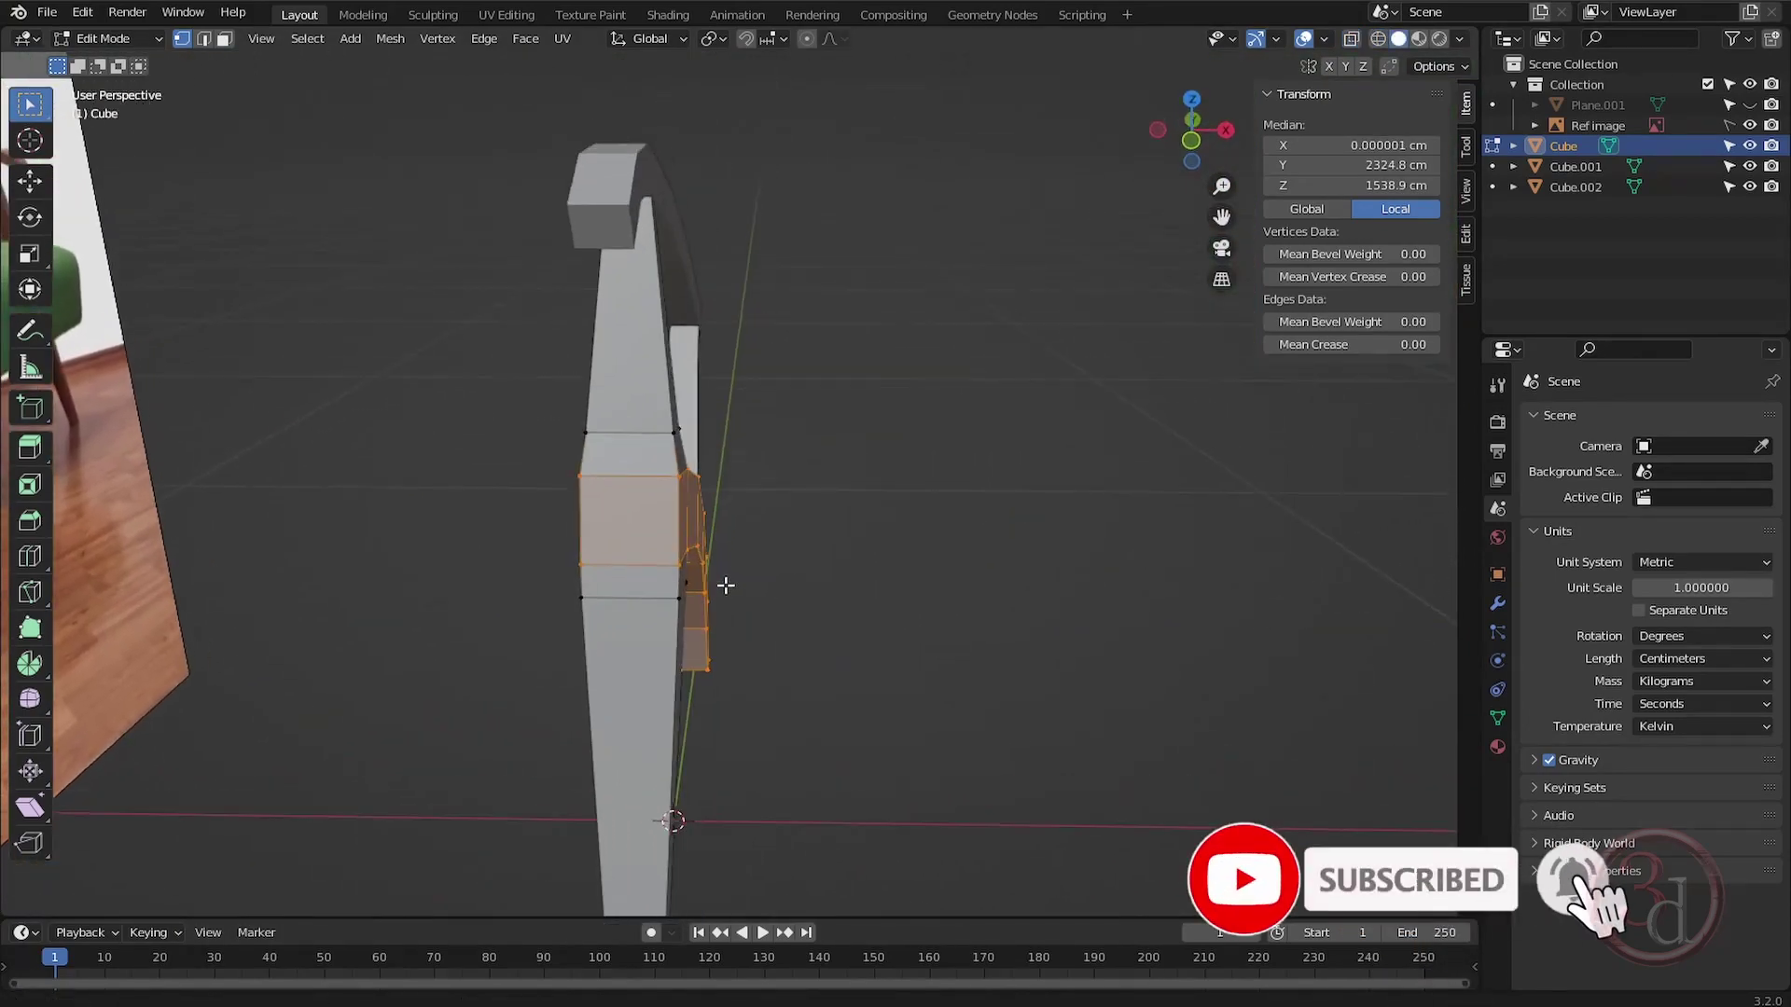
Scale the selected section to 0.982 along X, then deselect everything.
key(s)
key(x)
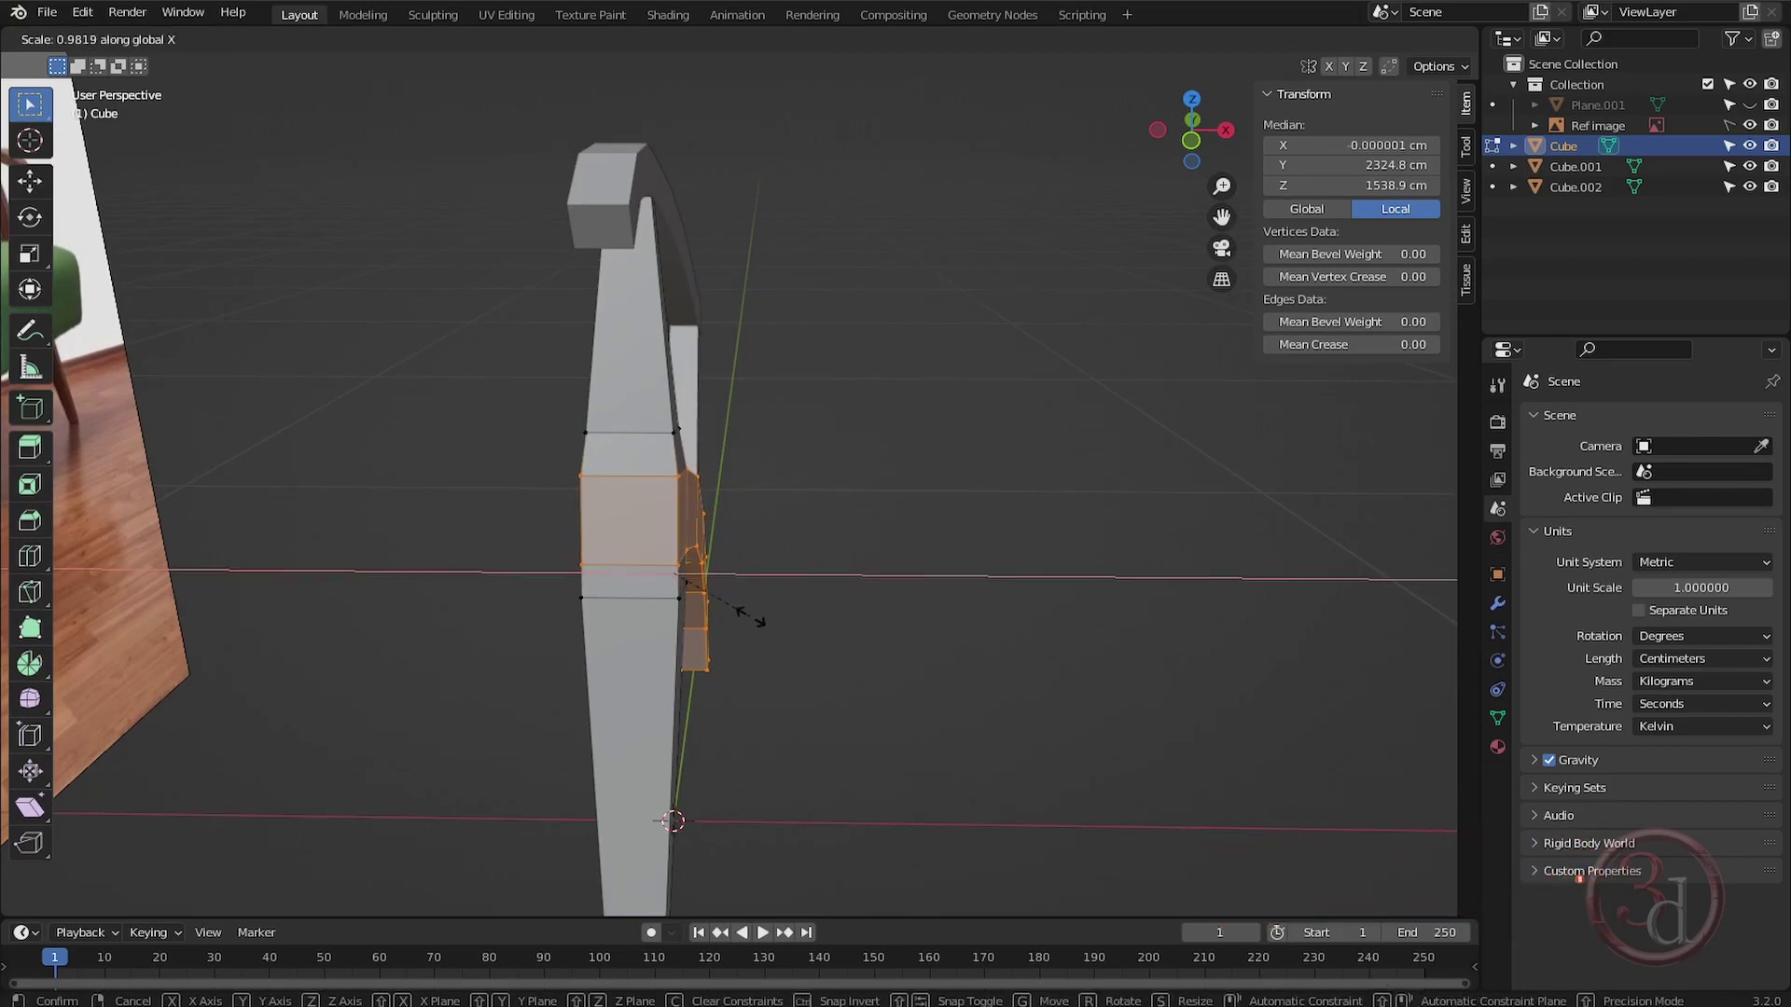
click(790, 630)
middle_drag(791, 630, 835, 464)
key(alt+a)
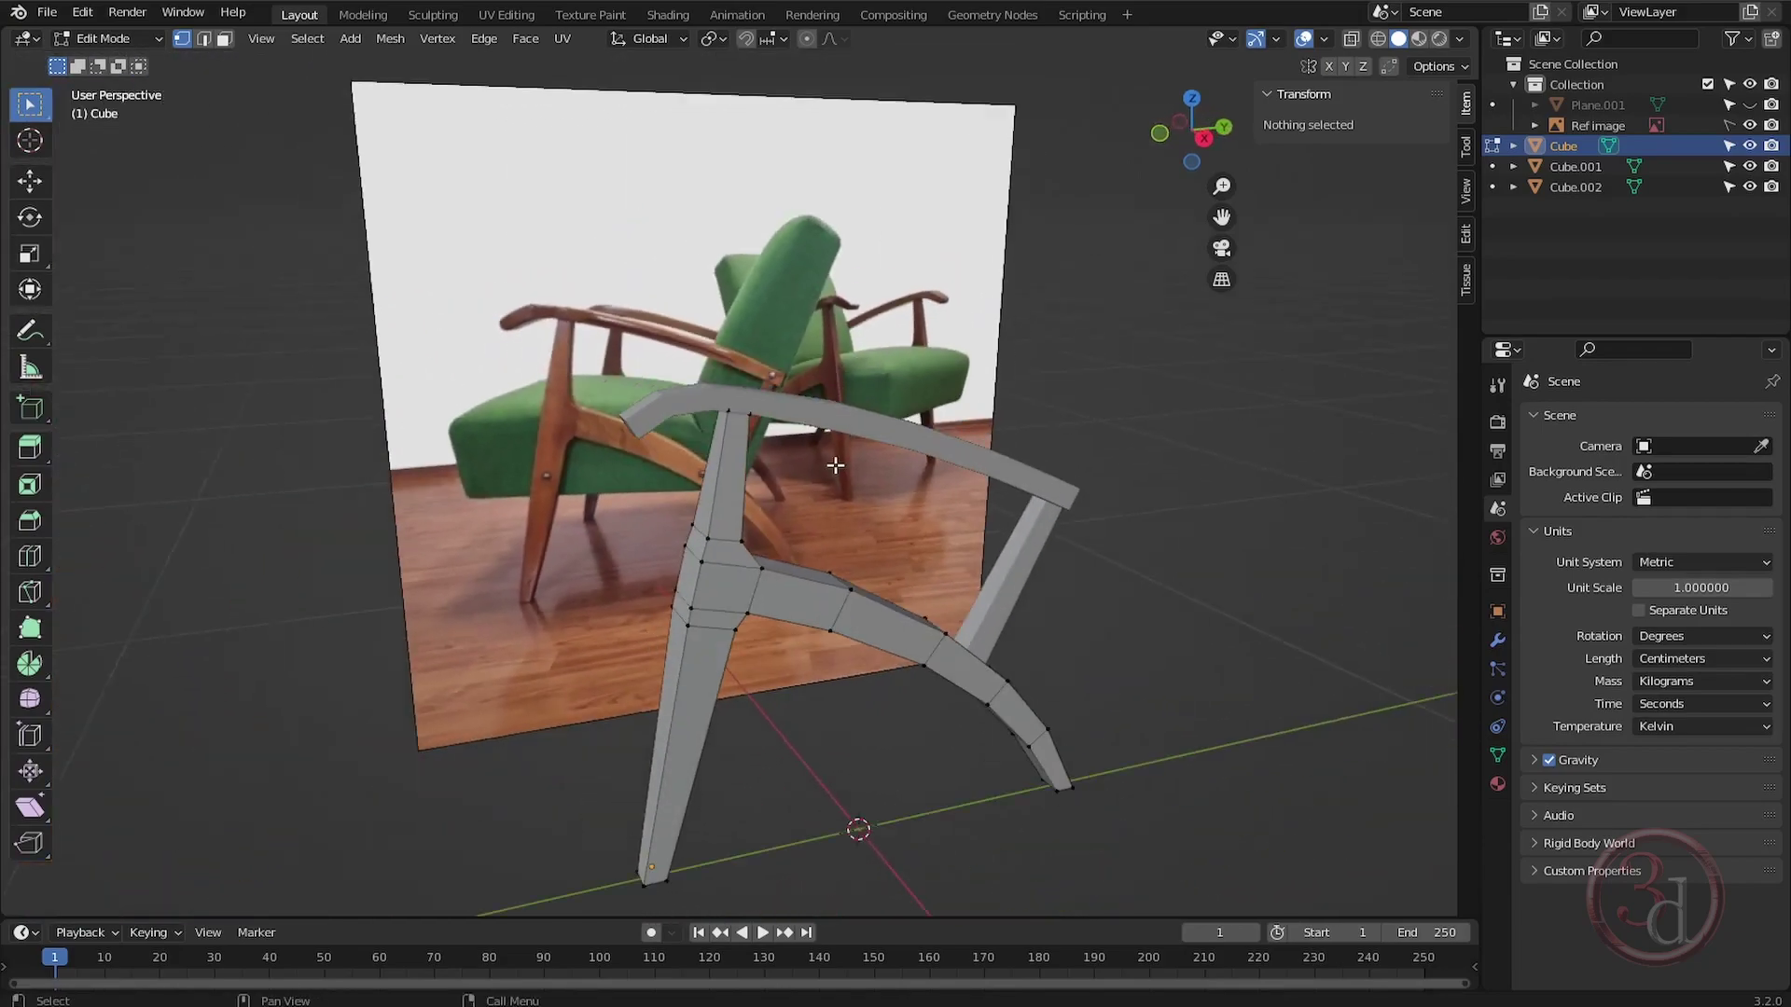